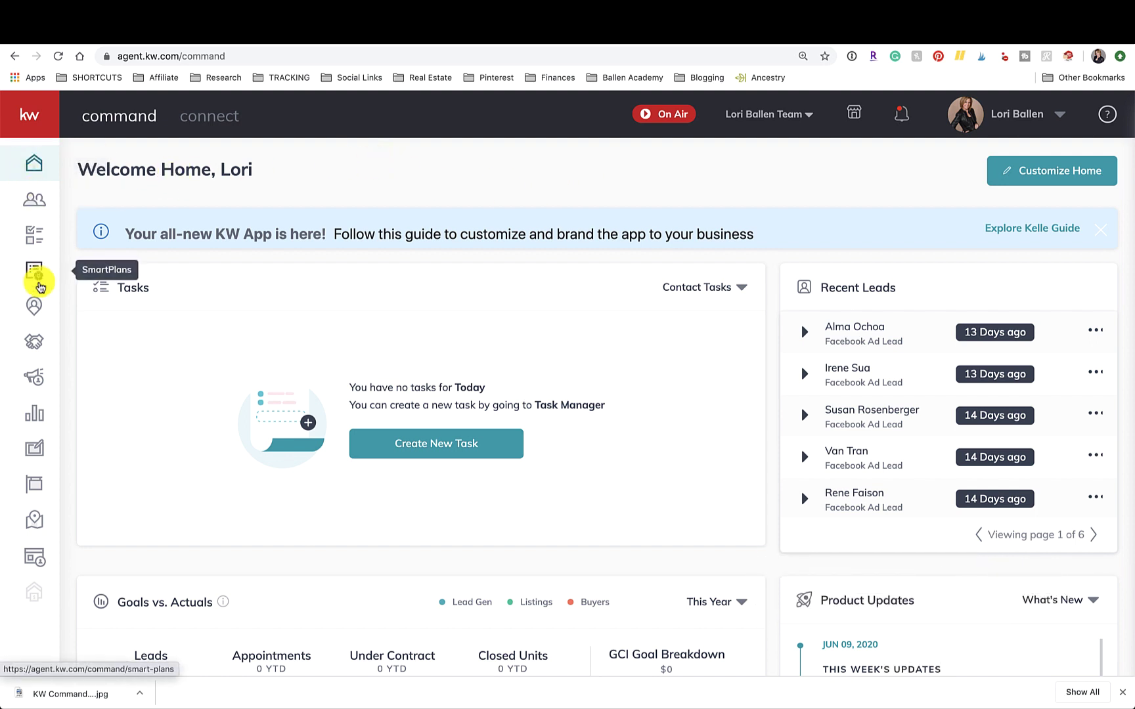
Step: Open the Social Posts section of Campaigns to view the weekly post calendar
{"action": "left_click", "coordinate": [34, 381]}
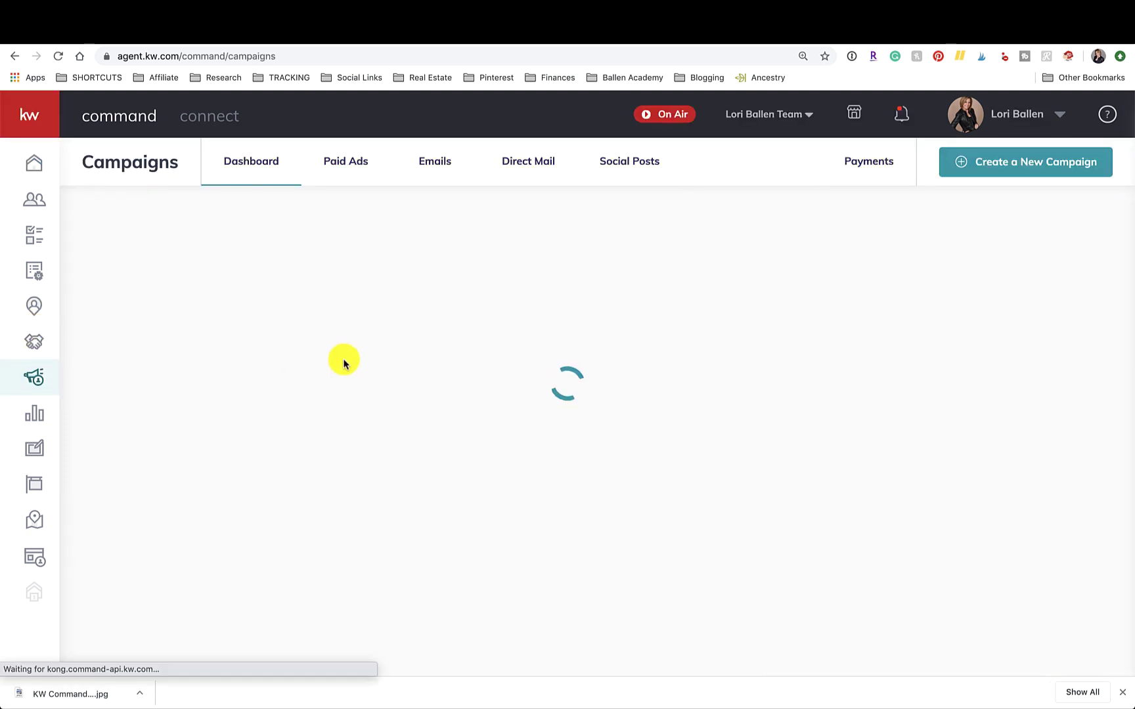
{"action": "left_click", "coordinate": [632, 168]}
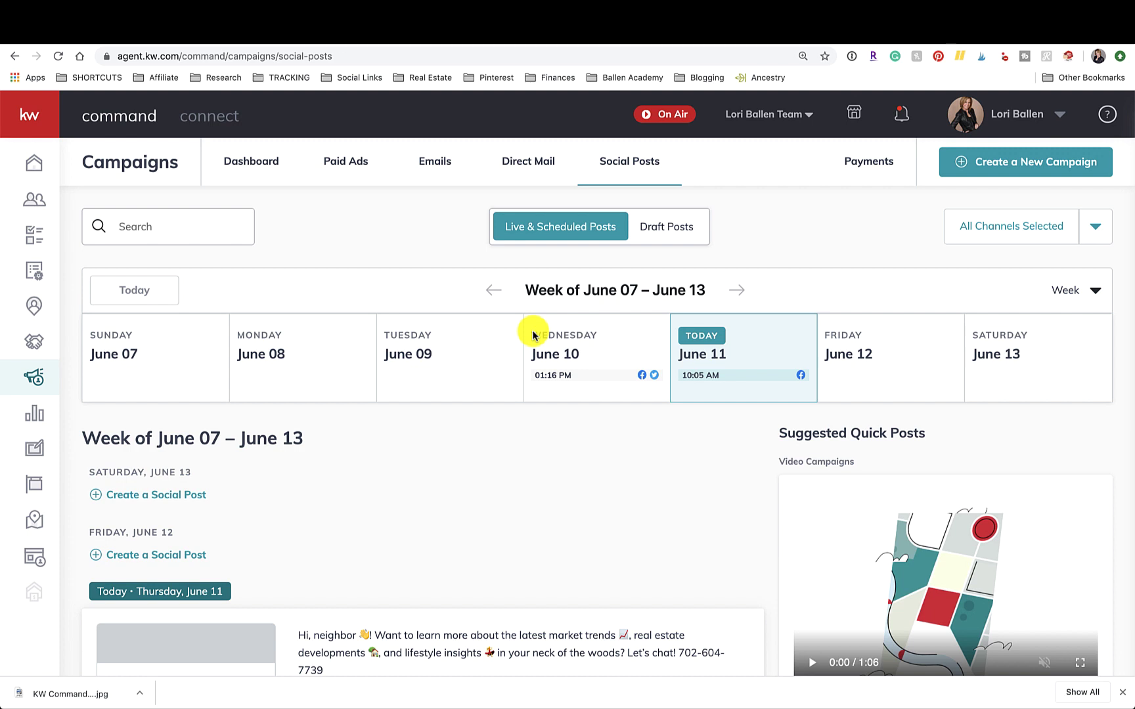
{"action": "scroll", "coordinate": [466, 483], "scroll_direction": "down", "scroll_amount": 2}
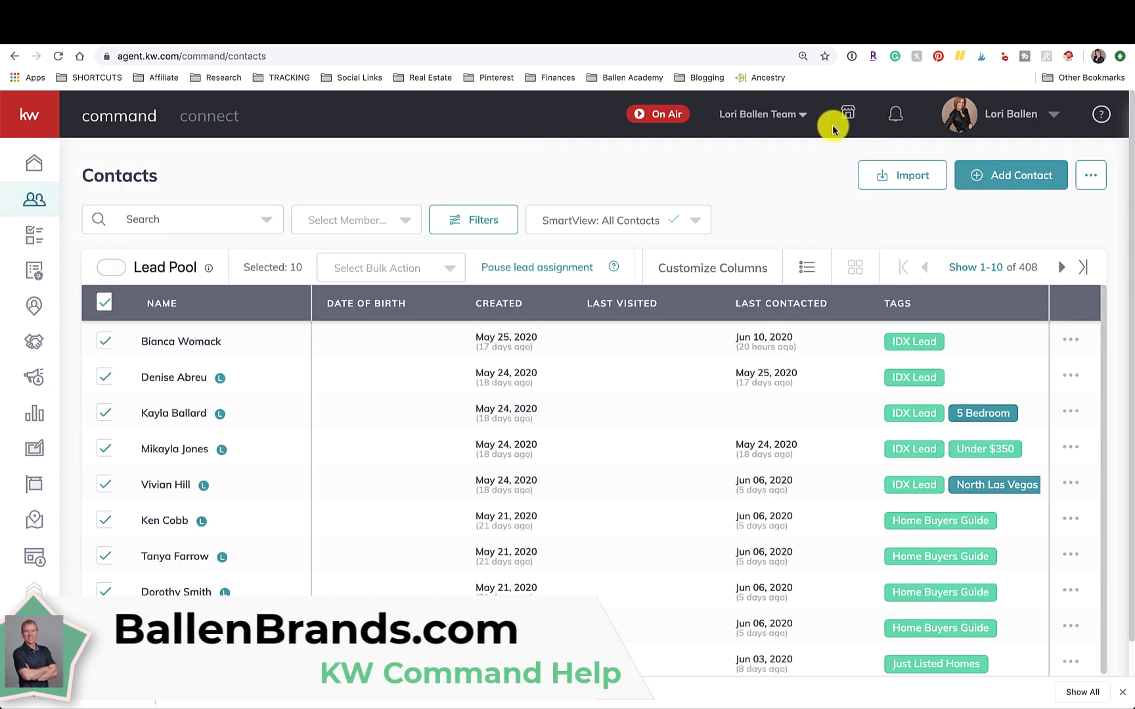
Step: Open the account settings and examine the connected apps, including the Facebook and Twitter post scheduling entries
{"action": "left_click", "coordinate": [1055, 119]}
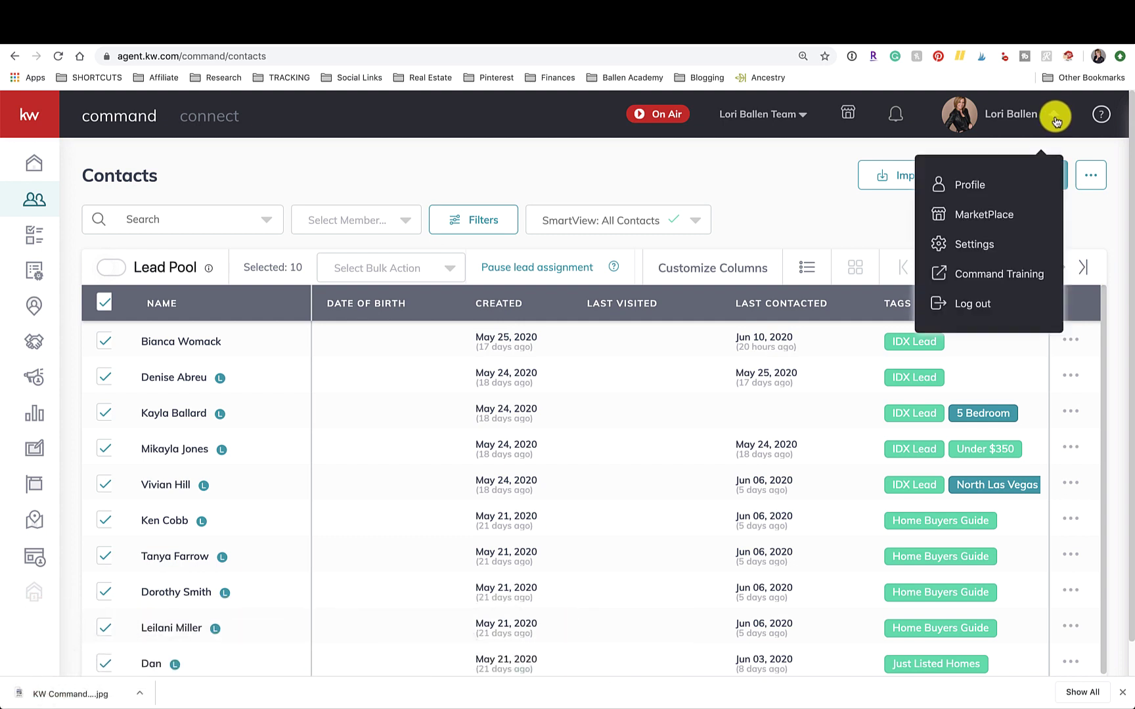
{"action": "left_click", "coordinate": [989, 246]}
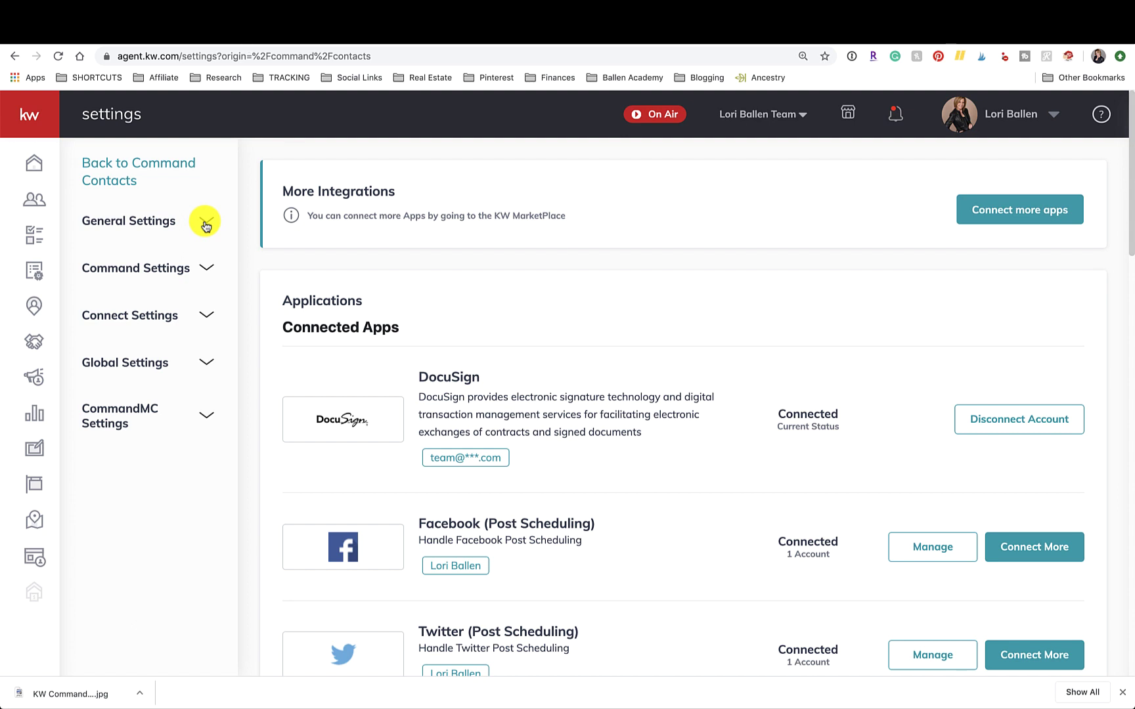
{"action": "scroll", "coordinate": [206, 226], "scroll_direction": "down", "scroll_amount": 1}
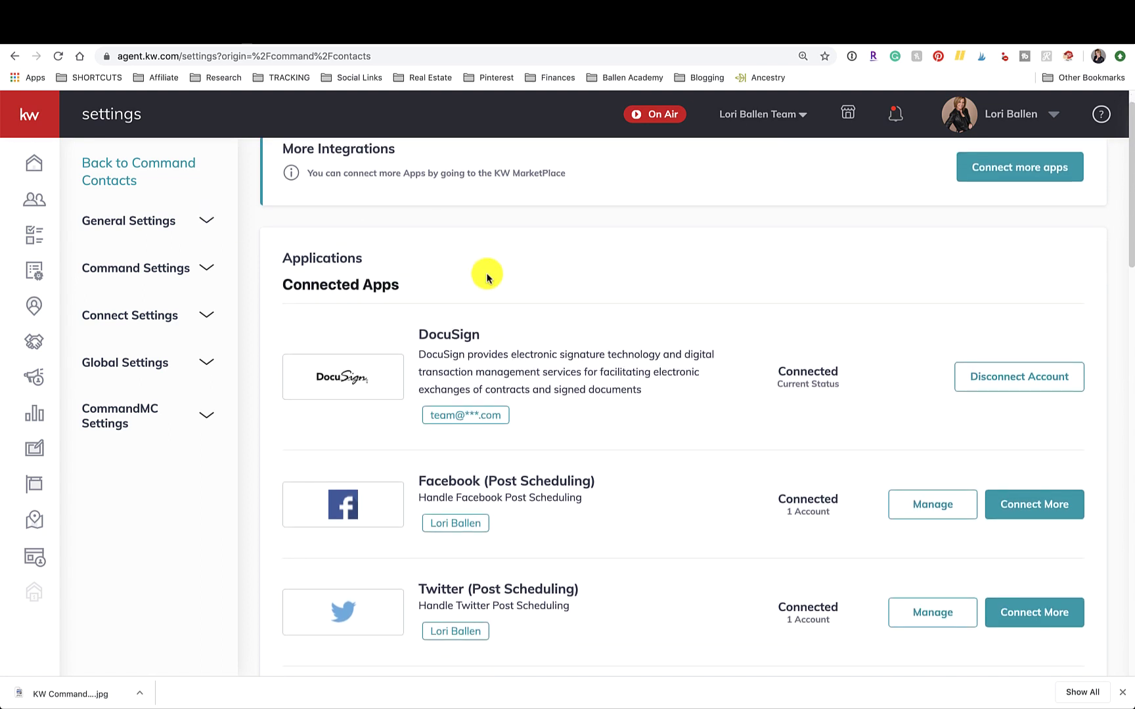
{"action": "scroll", "coordinate": [487, 278], "scroll_direction": "up", "scroll_amount": 1}
{"action": "scroll", "coordinate": [486, 278], "scroll_direction": "down", "scroll_amount": 2}
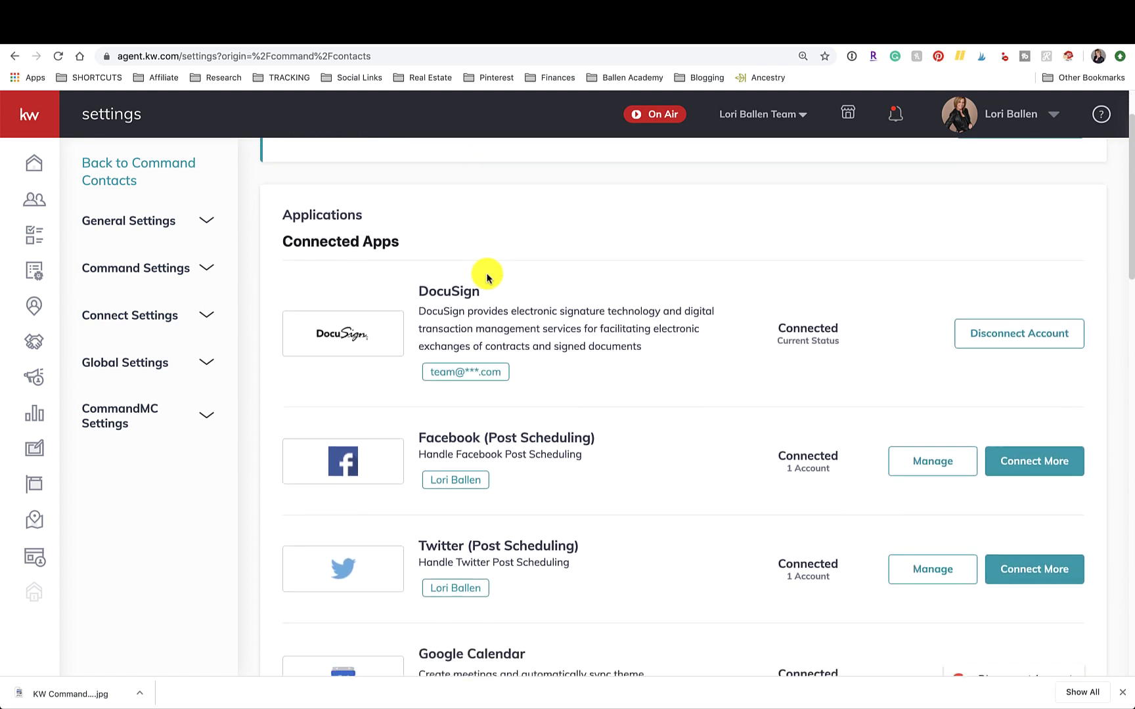
{"action": "scroll", "coordinate": [394, 227], "scroll_direction": "down", "scroll_amount": 2}
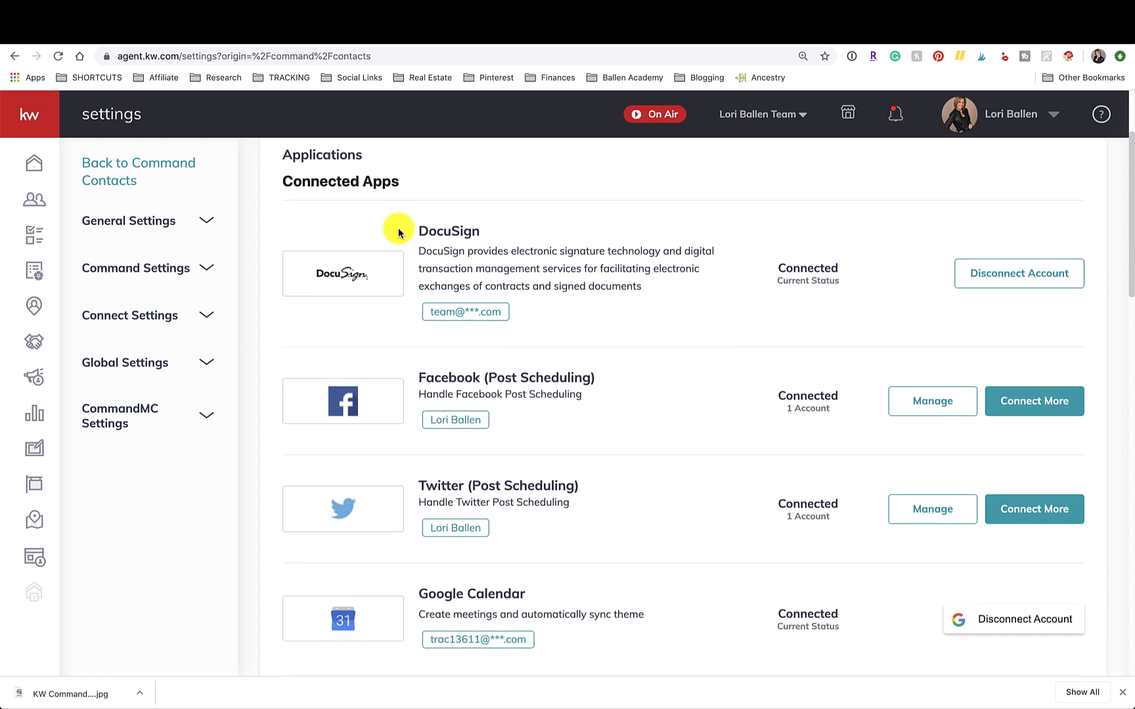
{"action": "scroll", "coordinate": [397, 230], "scroll_direction": "down", "scroll_amount": 4}
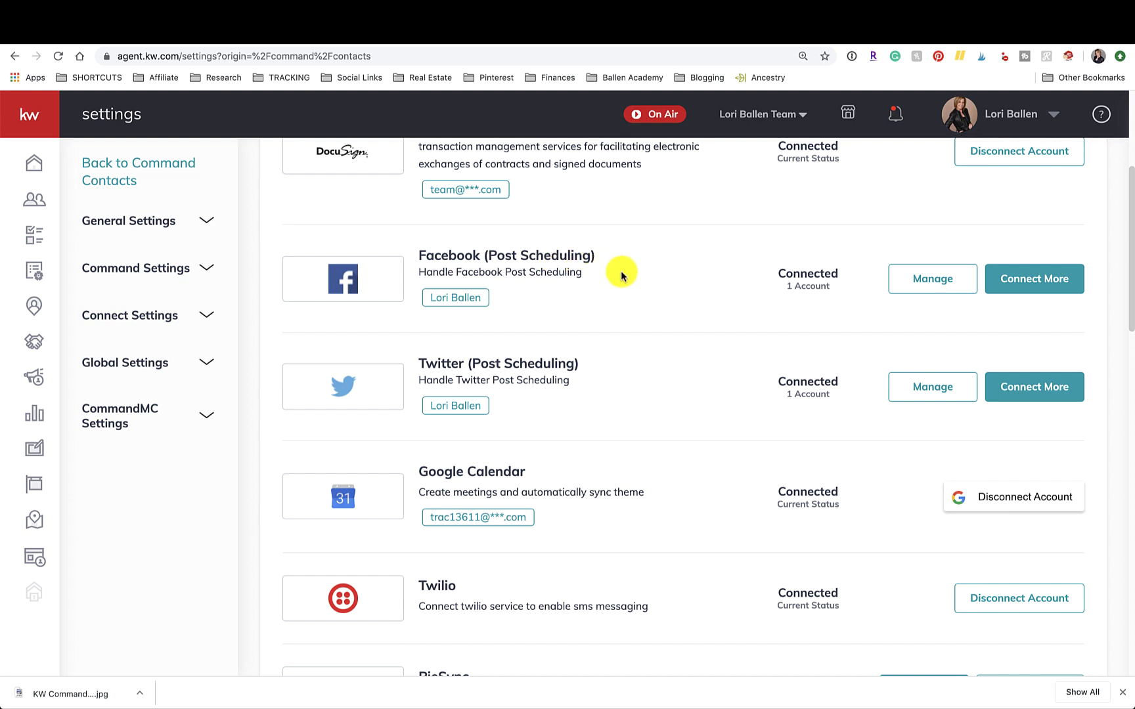
{"action": "scroll", "coordinate": [596, 276], "scroll_direction": "down", "scroll_amount": 4}
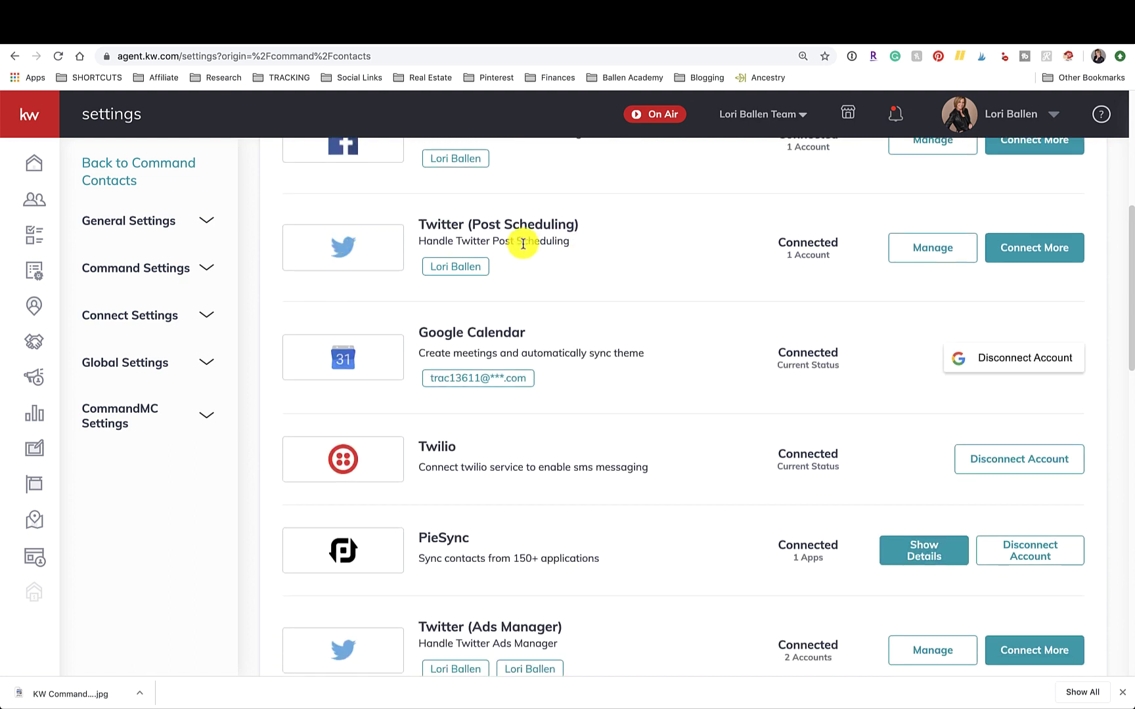
{"action": "scroll", "coordinate": [544, 251], "scroll_direction": "down", "scroll_amount": 2}
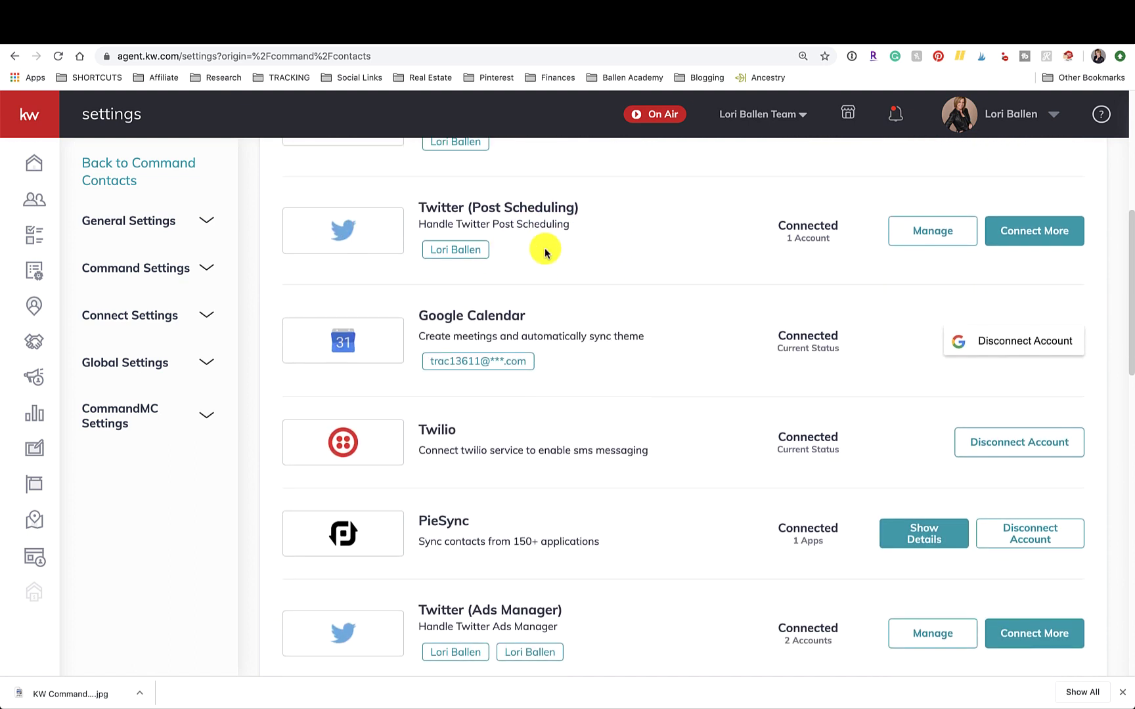
Step: Examine the remaining integrations in the settings, covering the ads managers, the Productivity apps and Email Services
{"action": "scroll", "coordinate": [545, 253], "scroll_direction": "down", "scroll_amount": 6}
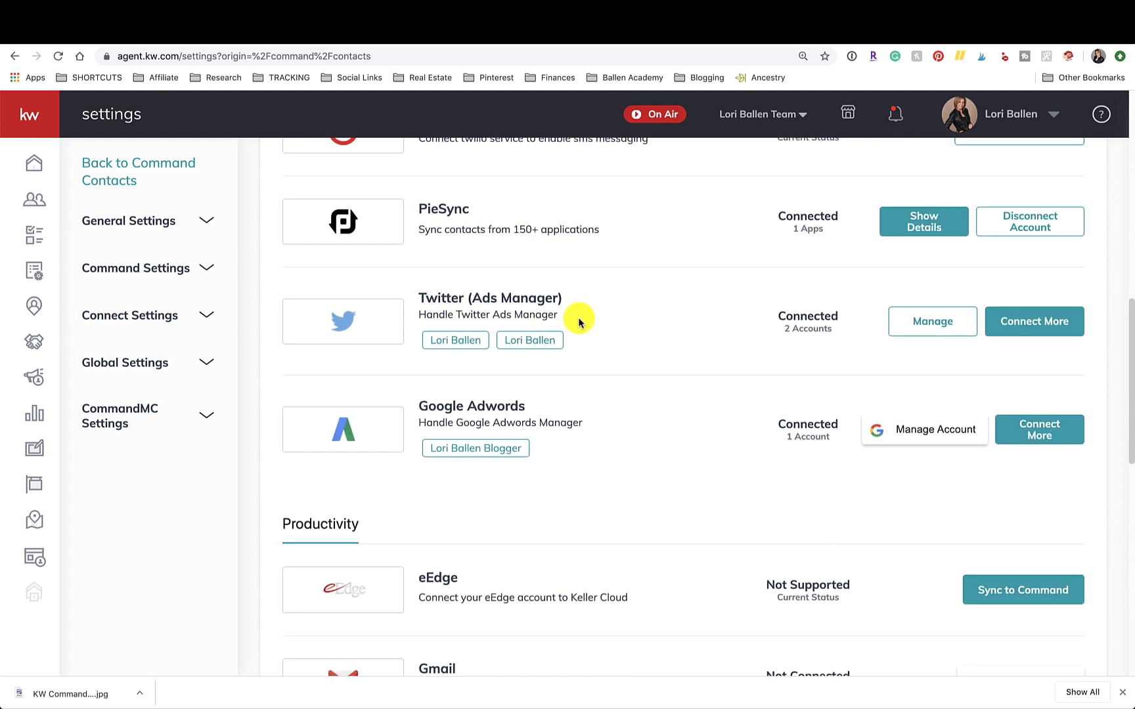
{"action": "scroll", "coordinate": [578, 321], "scroll_direction": "down", "scroll_amount": 8}
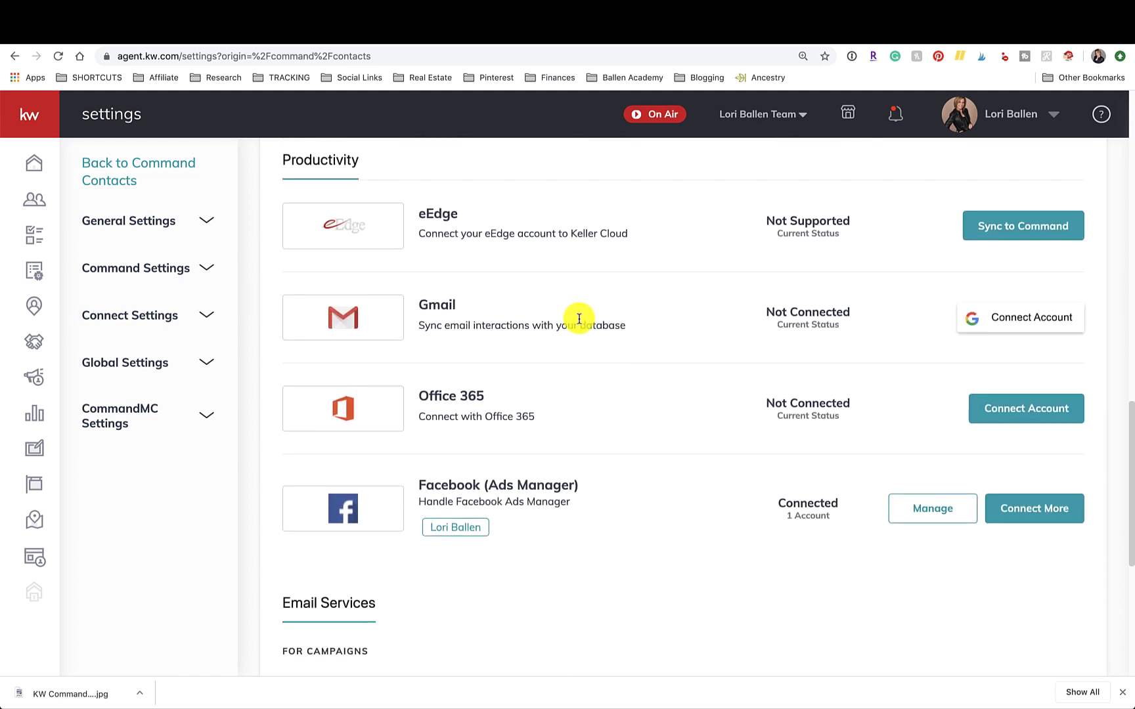
{"action": "scroll", "coordinate": [578, 319], "scroll_direction": "down", "scroll_amount": 4}
{"action": "scroll", "coordinate": [540, 315], "scroll_direction": "down", "scroll_amount": 2}
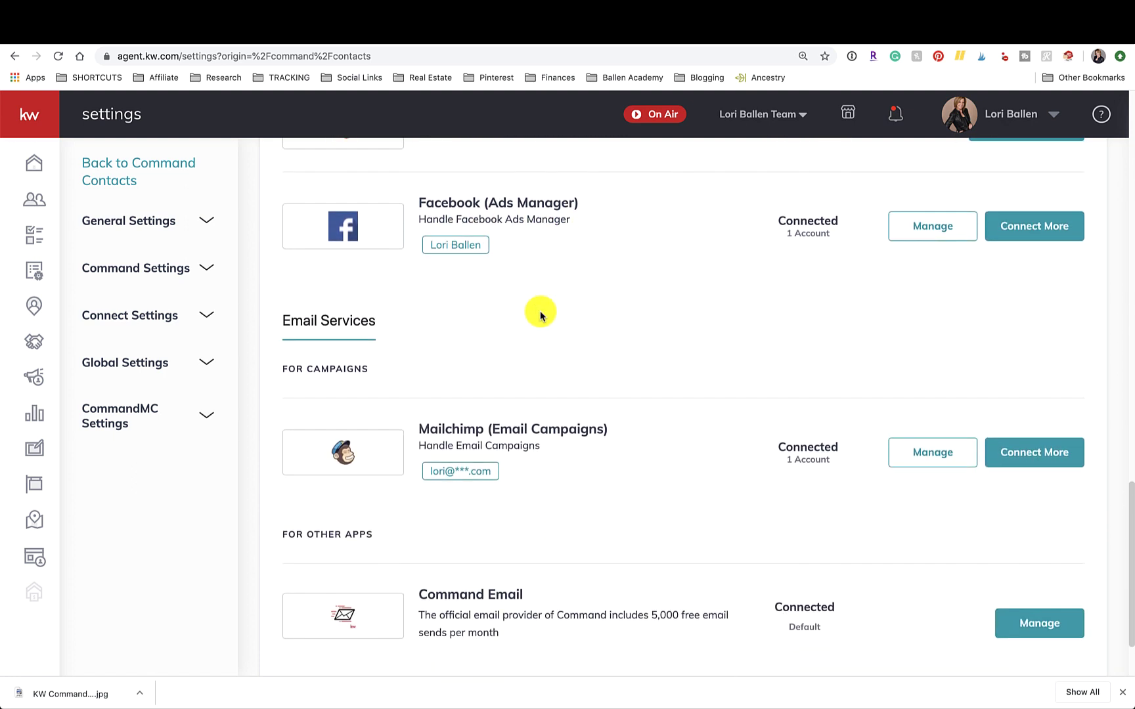
{"action": "scroll", "coordinate": [540, 316], "scroll_direction": "down", "scroll_amount": 2}
{"action": "scroll", "coordinate": [540, 315], "scroll_direction": "up", "scroll_amount": 5}
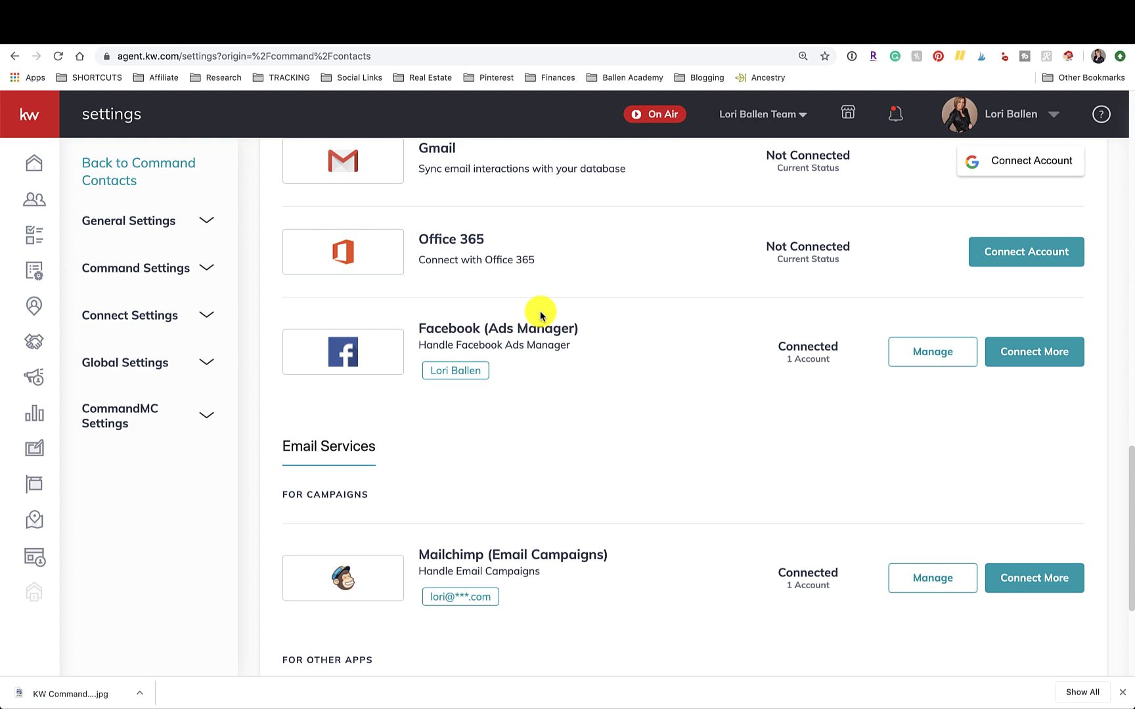
{"action": "scroll", "coordinate": [538, 322], "scroll_direction": "up", "scroll_amount": 4}
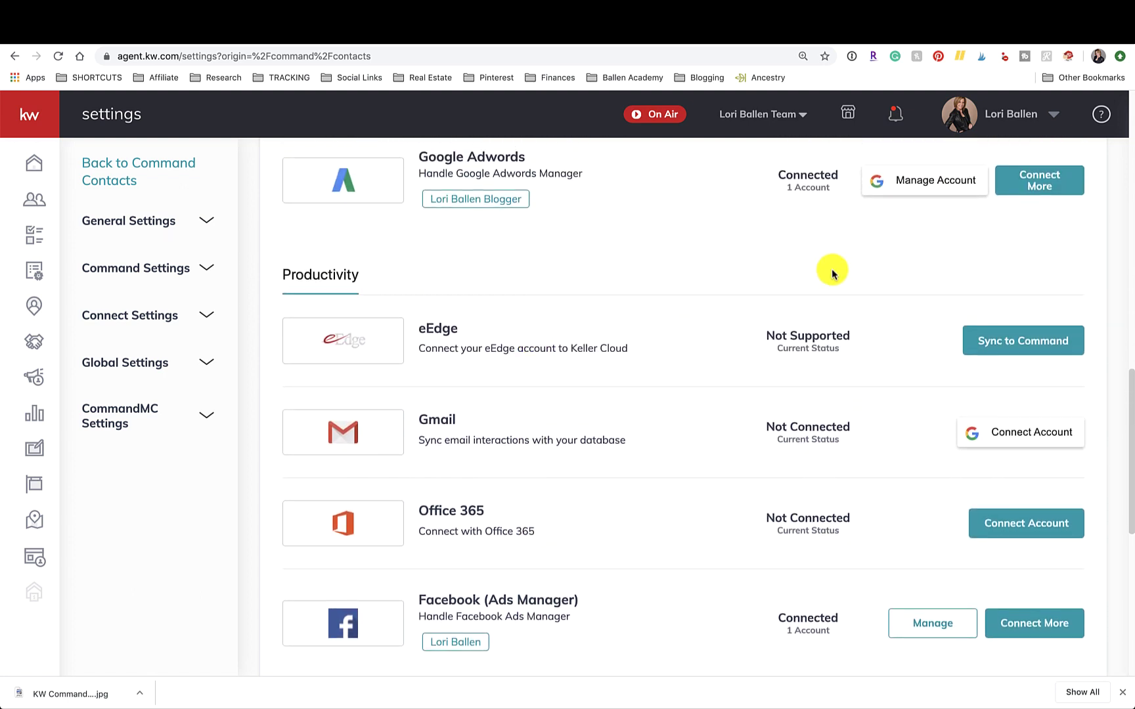
Step: Return to the Social Posts page and review the live and scheduled posts for the week of June 07 – June 13
{"action": "left_click", "coordinate": [1014, 34]}
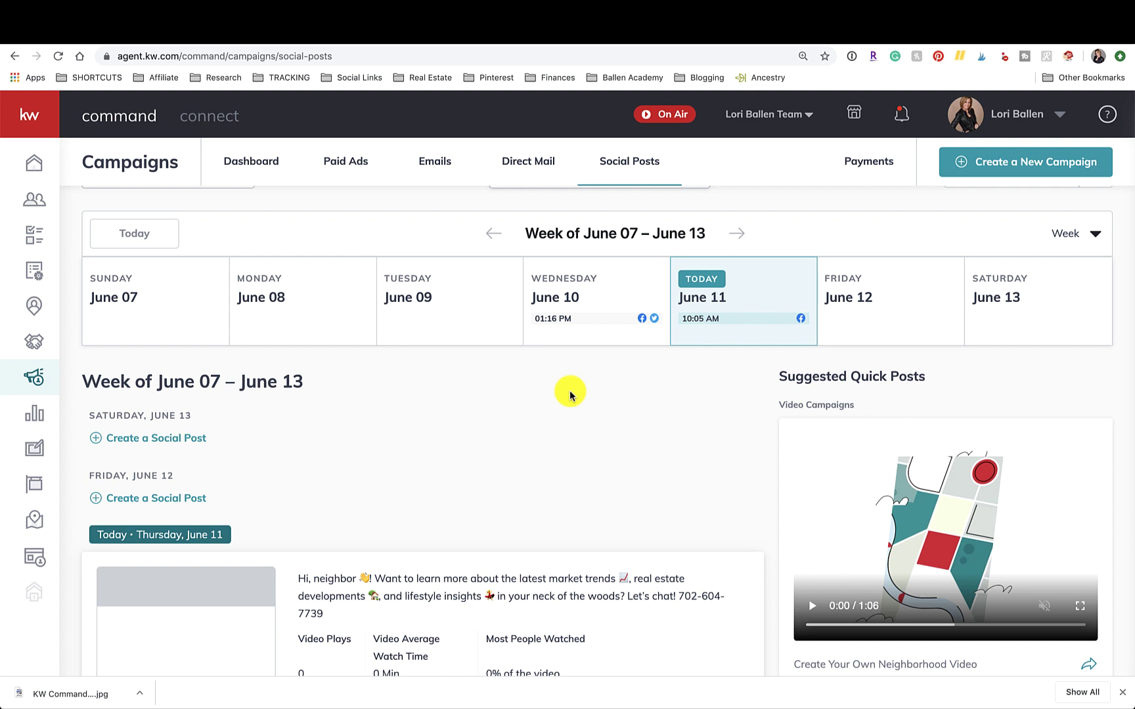
{"action": "scroll", "coordinate": [570, 394], "scroll_direction": "down", "scroll_amount": 3}
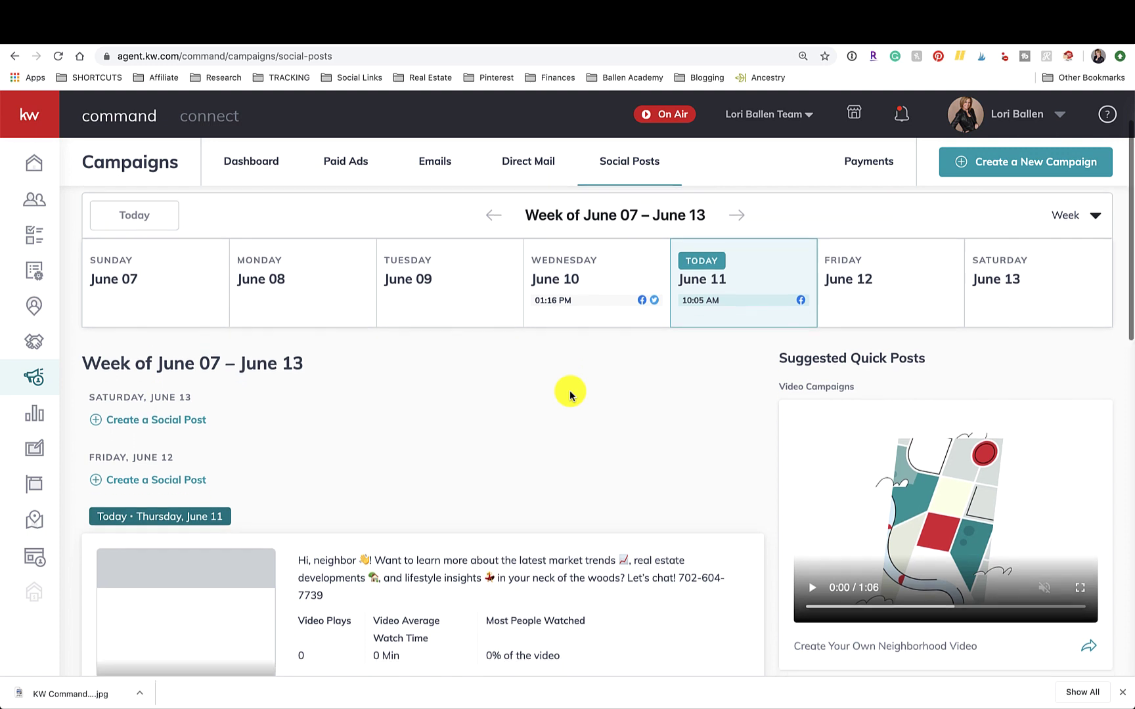
{"action": "scroll", "coordinate": [570, 394], "scroll_direction": "up", "scroll_amount": 2}
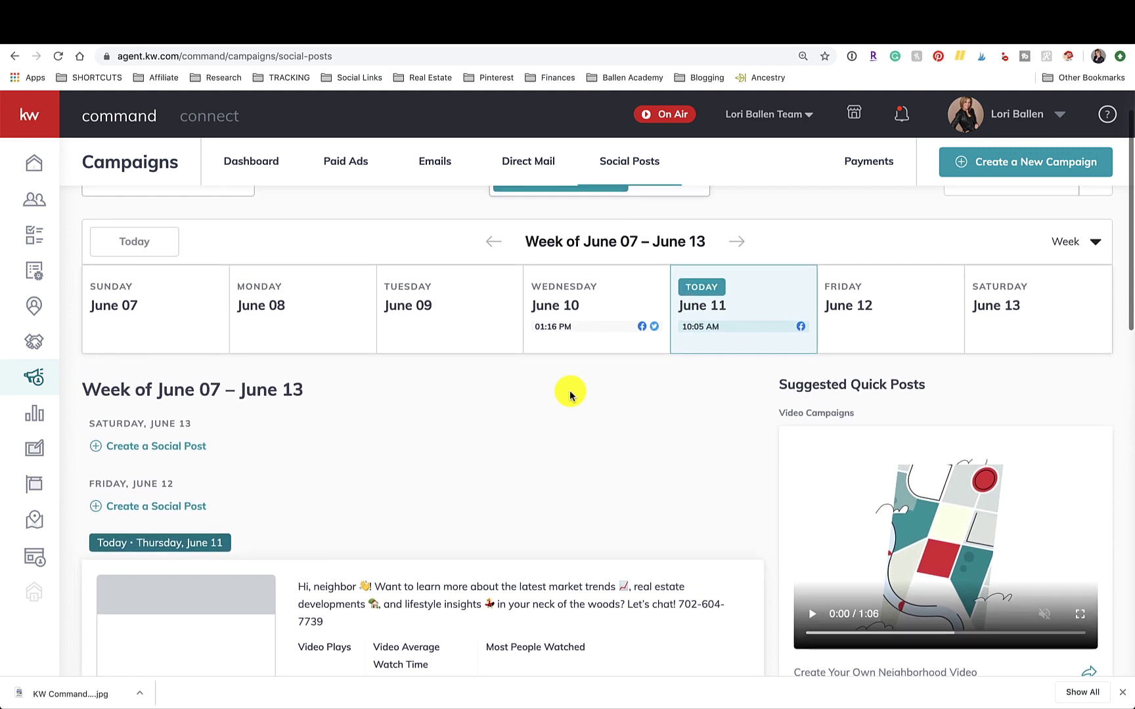
{"action": "scroll", "coordinate": [571, 393], "scroll_direction": "up", "scroll_amount": 3}
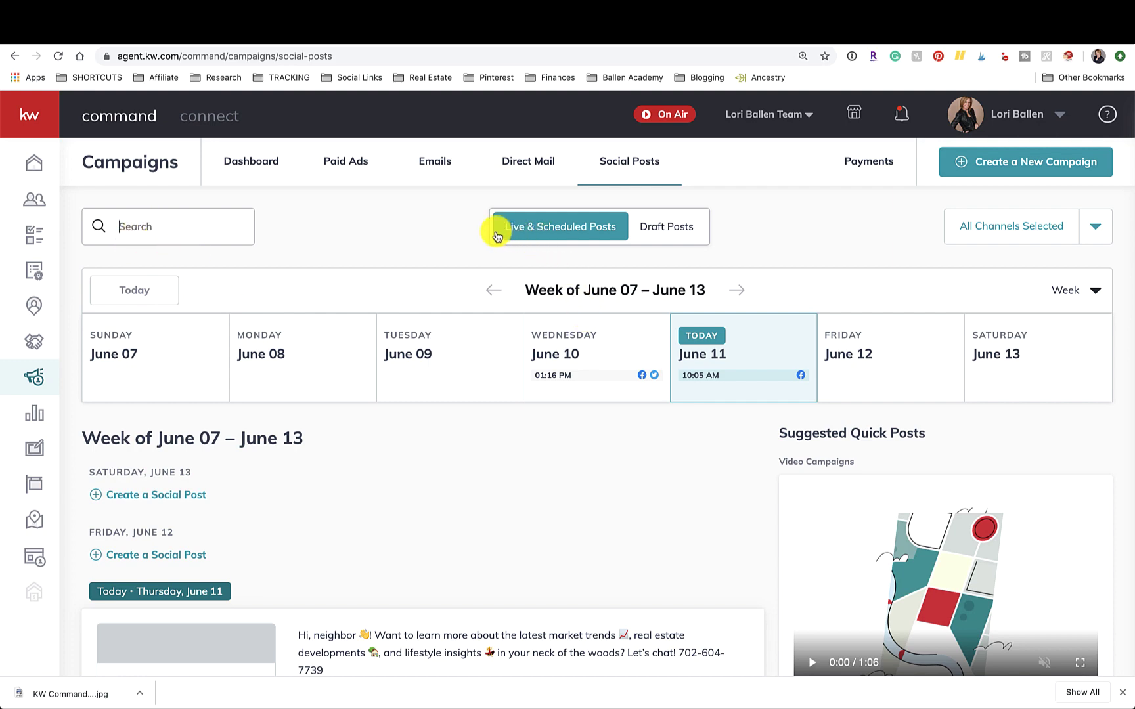
{"action": "scroll", "coordinate": [466, 504], "scroll_direction": "down", "scroll_amount": 10}
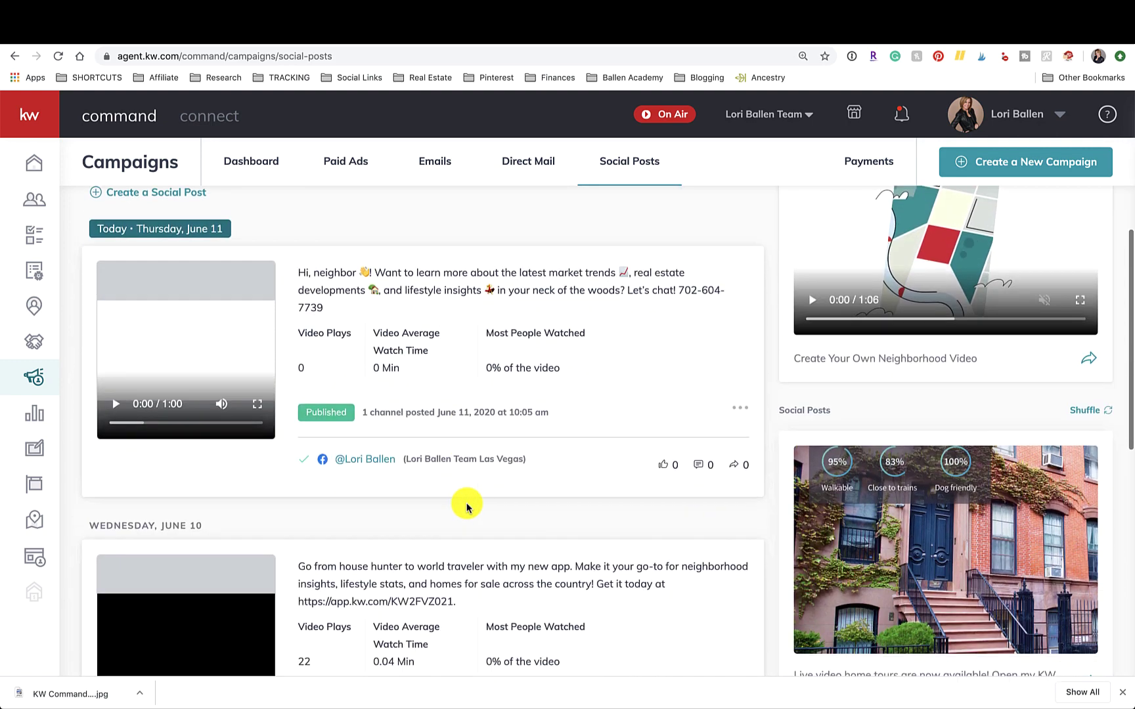
{"action": "scroll", "coordinate": [466, 505], "scroll_direction": "up", "scroll_amount": 9}
{"action": "scroll", "coordinate": [466, 504], "scroll_direction": "up", "scroll_amount": 3}
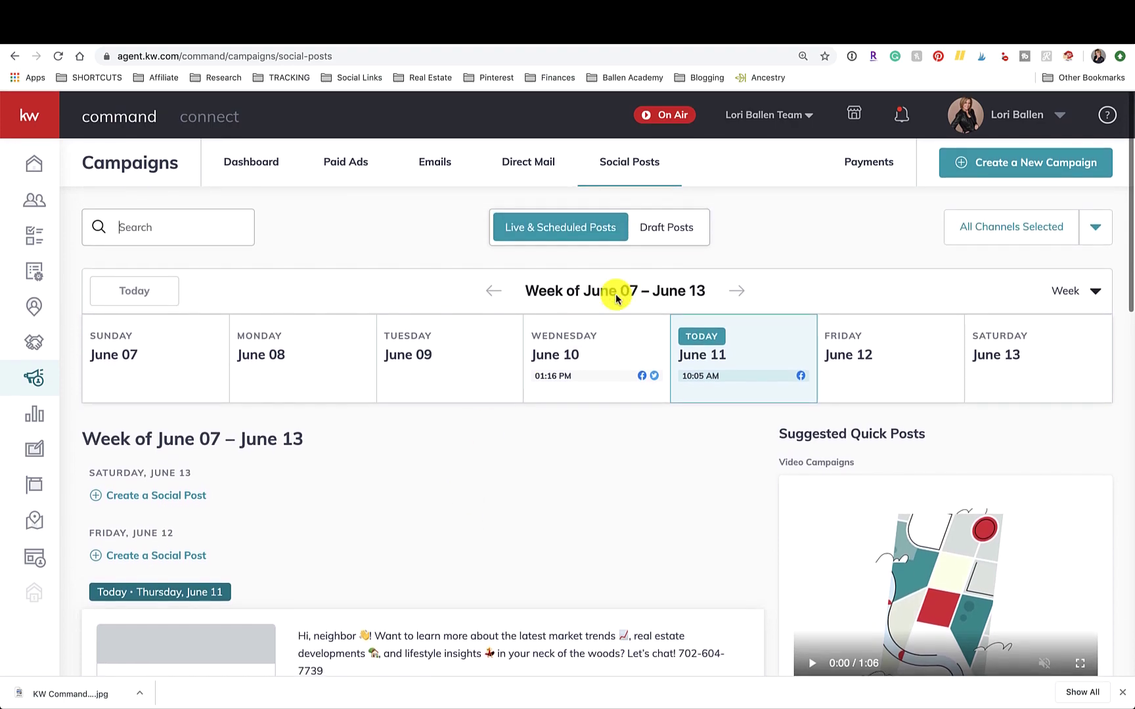
Step: Review the draft social posts and return to the live and scheduled posts
{"action": "left_click", "coordinate": [667, 226]}
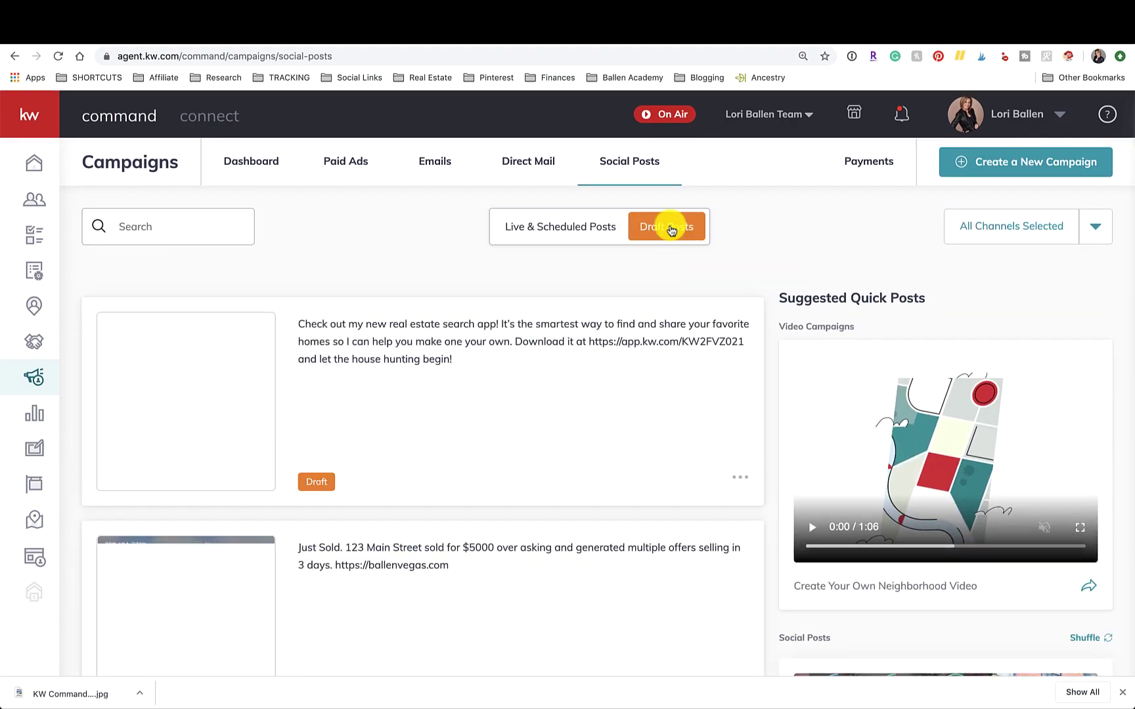
{"action": "scroll", "coordinate": [477, 373], "scroll_direction": "down", "scroll_amount": 8}
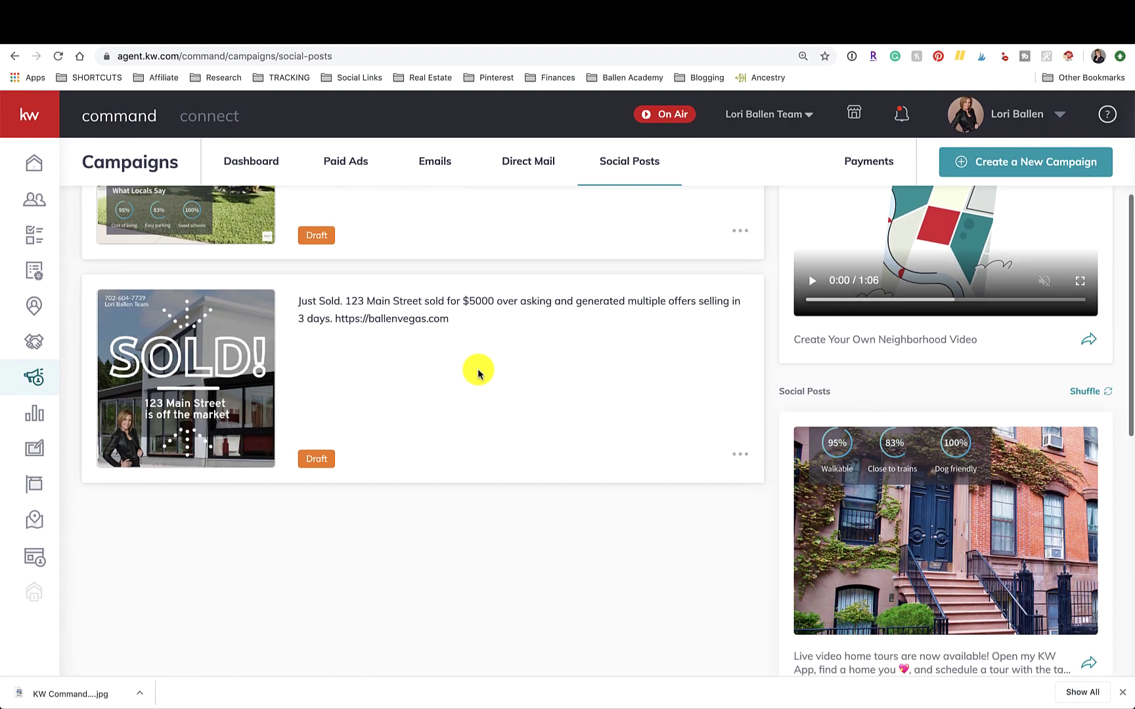
{"action": "scroll", "coordinate": [477, 373], "scroll_direction": "up", "scroll_amount": 8}
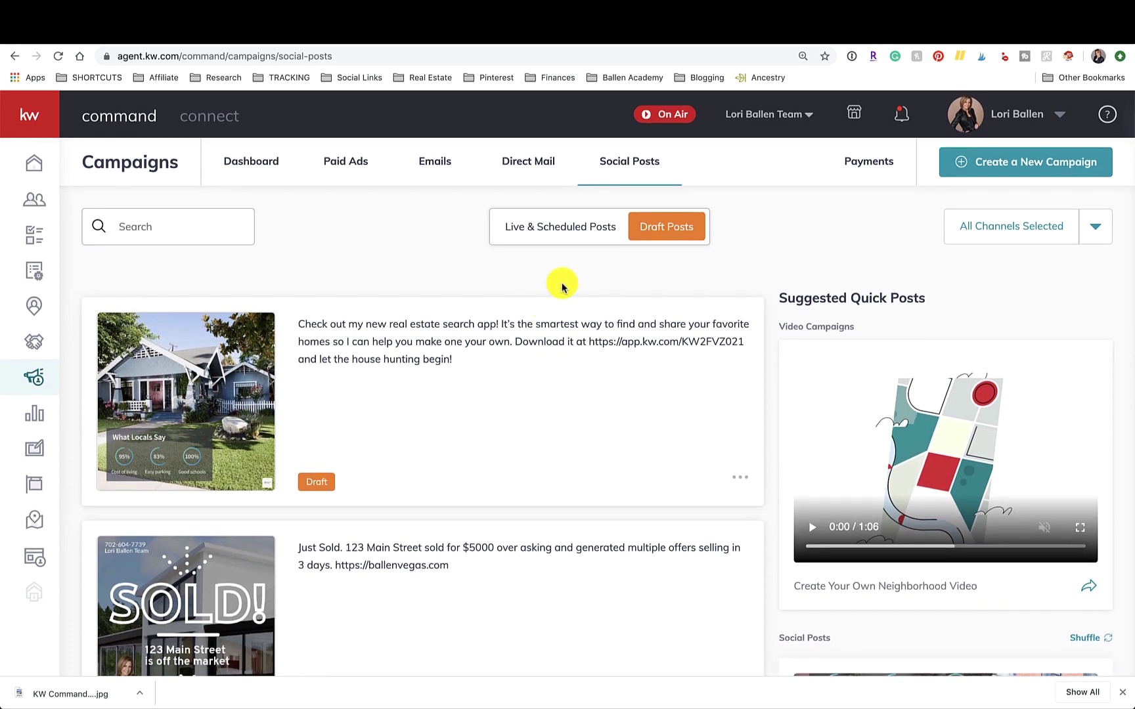
{"action": "left_click", "coordinate": [544, 230]}
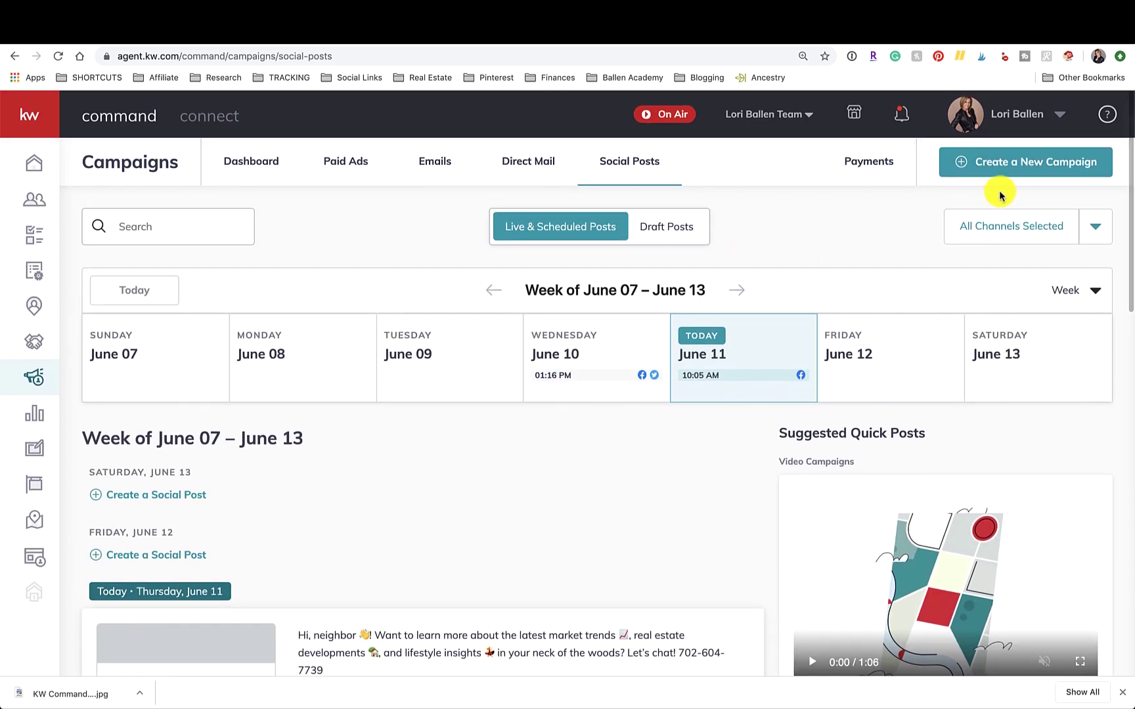
Step: Look at the campaign types offered for a new campaign and close the selection without choosing one
{"action": "left_click", "coordinate": [1028, 170]}
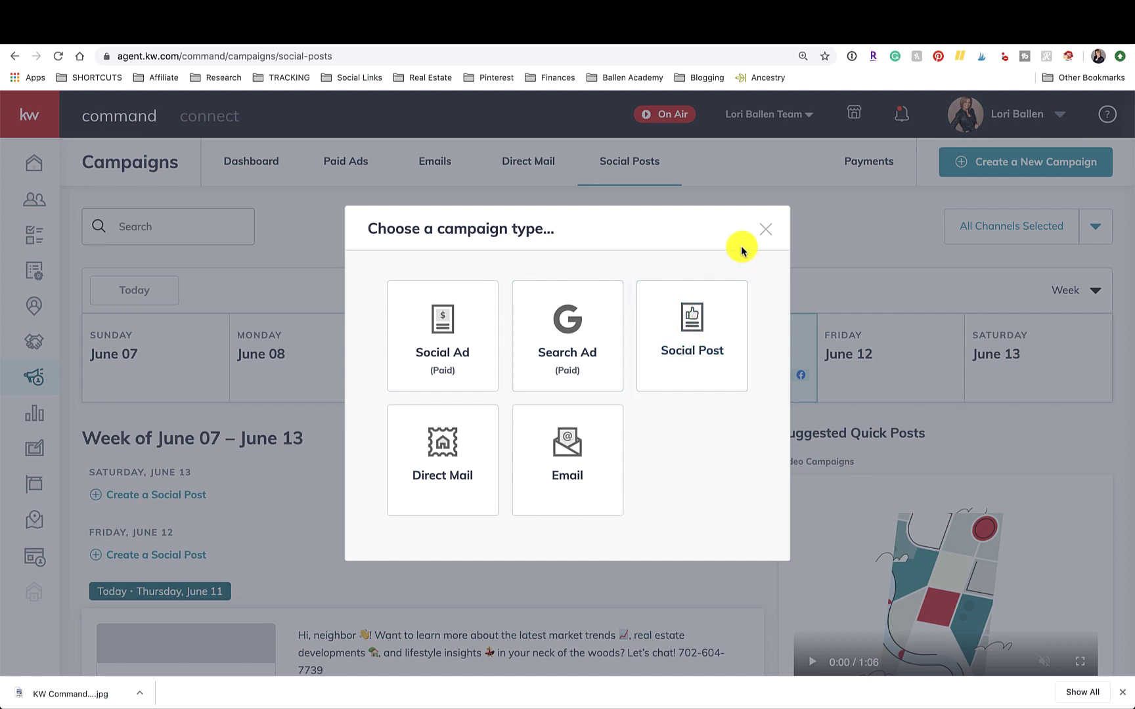
{"action": "left_click", "coordinate": [765, 229]}
Step: View the post calendar for the week of June 14 – June 20 and return to the week of June 07
{"action": "scroll", "coordinate": [769, 228], "scroll_direction": "down", "scroll_amount": 2}
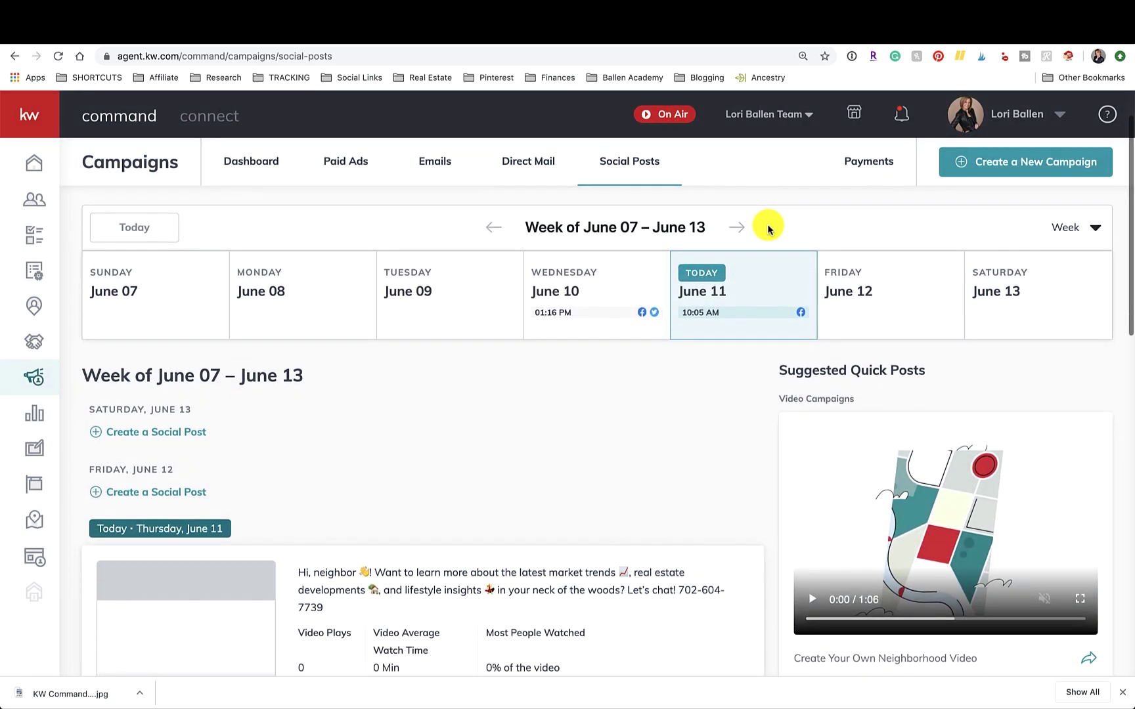
{"action": "left_click", "coordinate": [734, 221]}
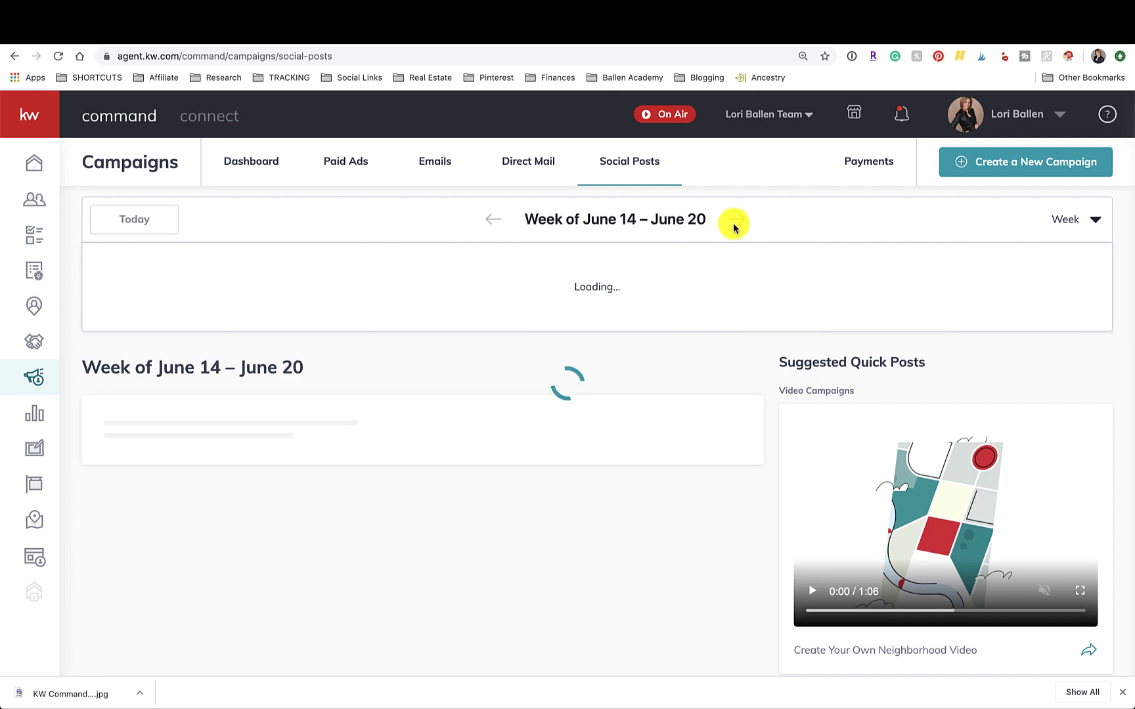
{"action": "left_click", "coordinate": [498, 221]}
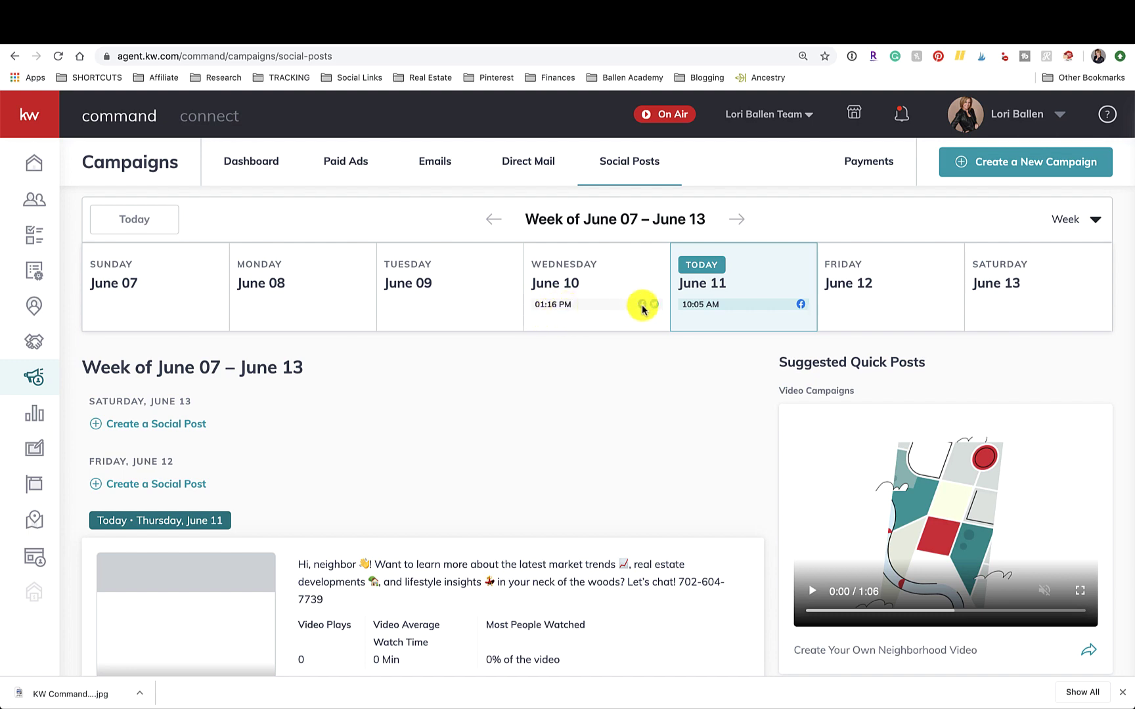
Step: Examine the June 11 and June 10 posts, including their publishing status on each social channel
{"action": "scroll", "coordinate": [642, 309], "scroll_direction": "down", "scroll_amount": 5}
{"action": "scroll", "coordinate": [682, 291], "scroll_direction": "up", "scroll_amount": 2}
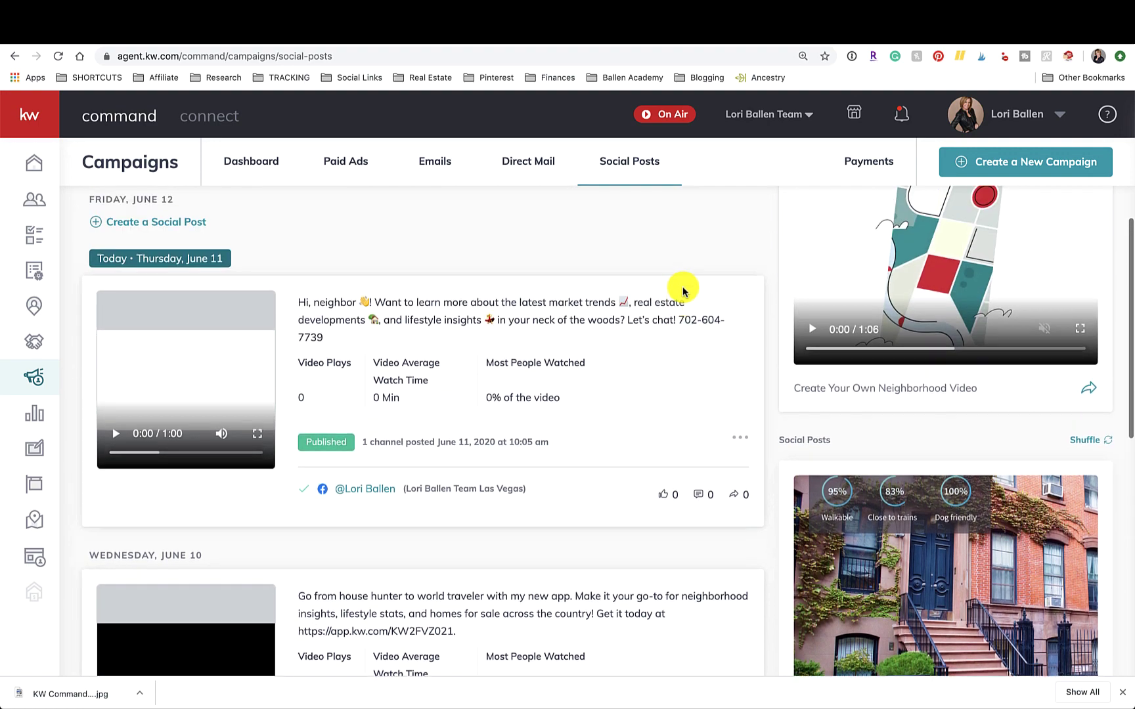
{"action": "scroll", "coordinate": [683, 291], "scroll_direction": "up", "scroll_amount": 5}
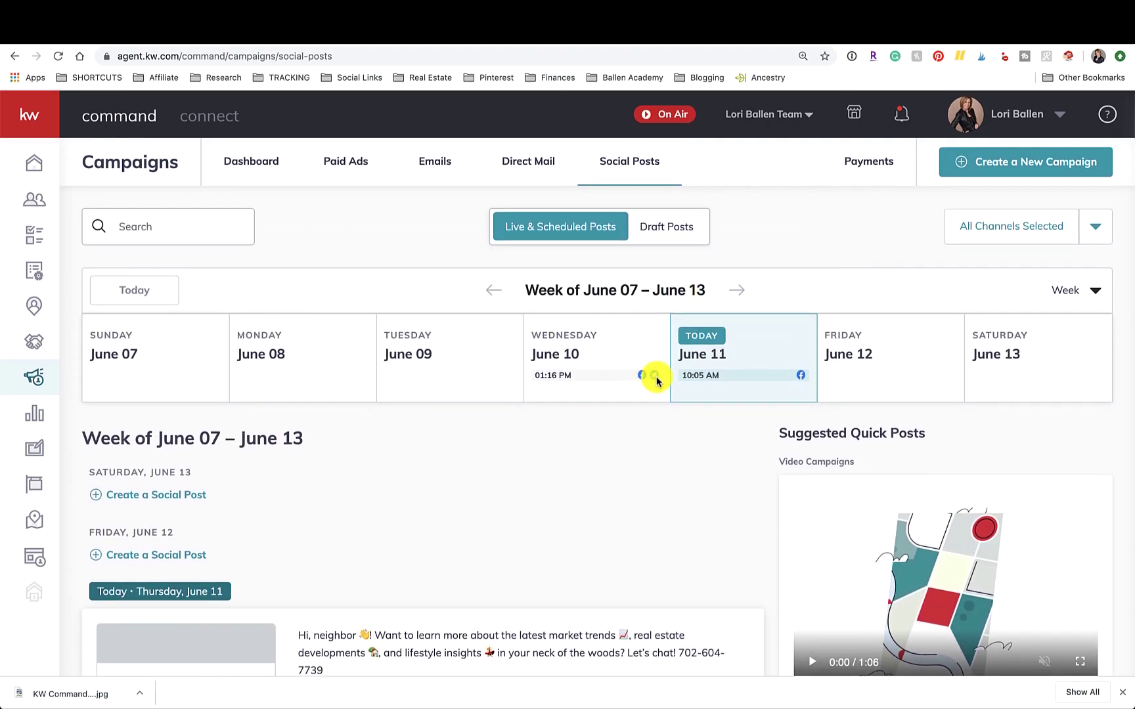
{"action": "scroll", "coordinate": [654, 378], "scroll_direction": "down", "scroll_amount": 8}
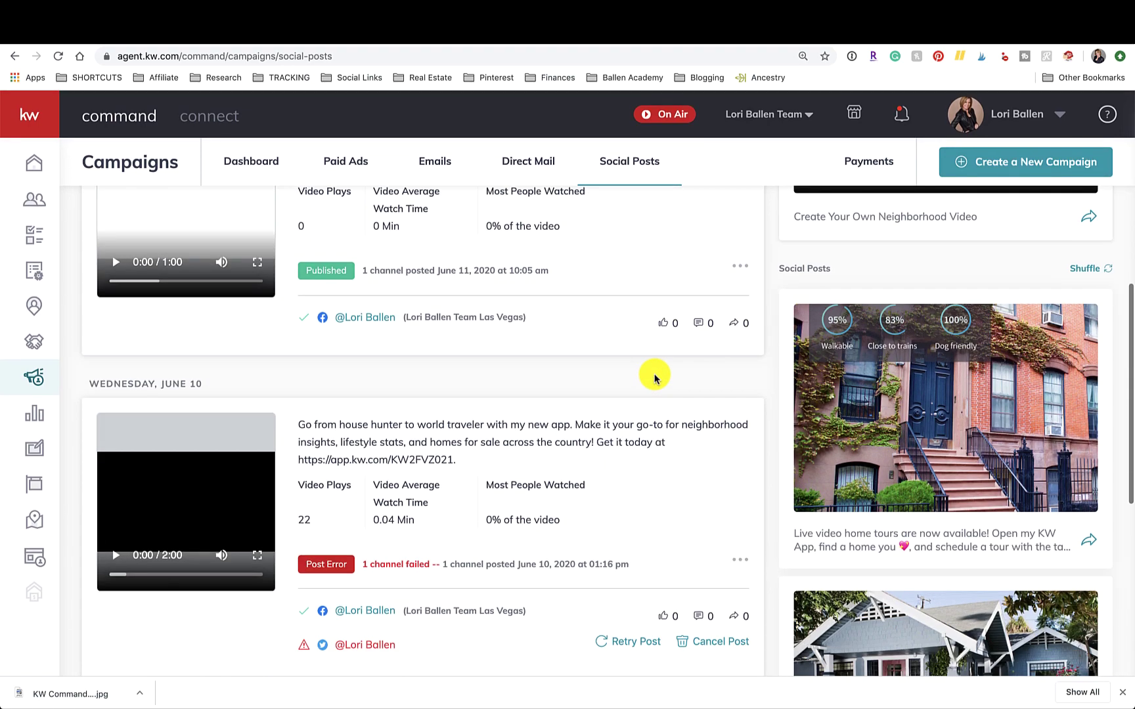
{"action": "scroll", "coordinate": [654, 378], "scroll_direction": "down", "scroll_amount": 2}
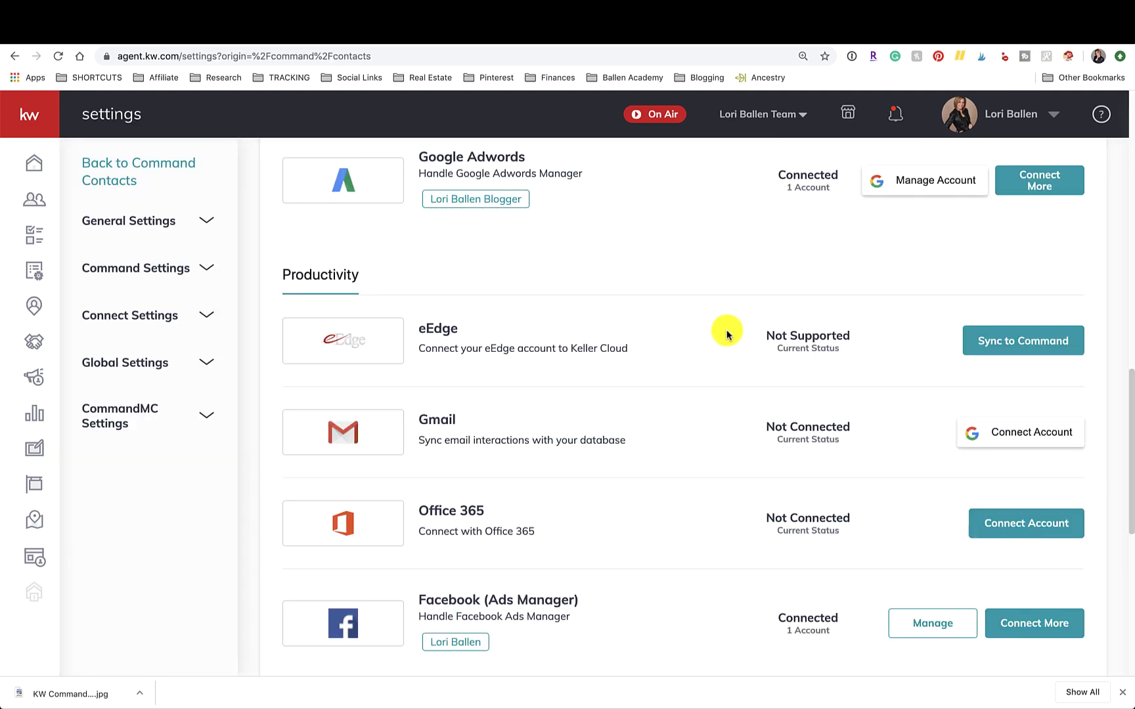
Step: Return to the settings page and check the Facebook and Twitter post scheduling connections again
{"action": "scroll", "coordinate": [727, 332], "scroll_direction": "down", "scroll_amount": 5}
{"action": "scroll", "coordinate": [727, 333], "scroll_direction": "down", "scroll_amount": 3}
{"action": "scroll", "coordinate": [727, 333], "scroll_direction": "up", "scroll_amount": 10}
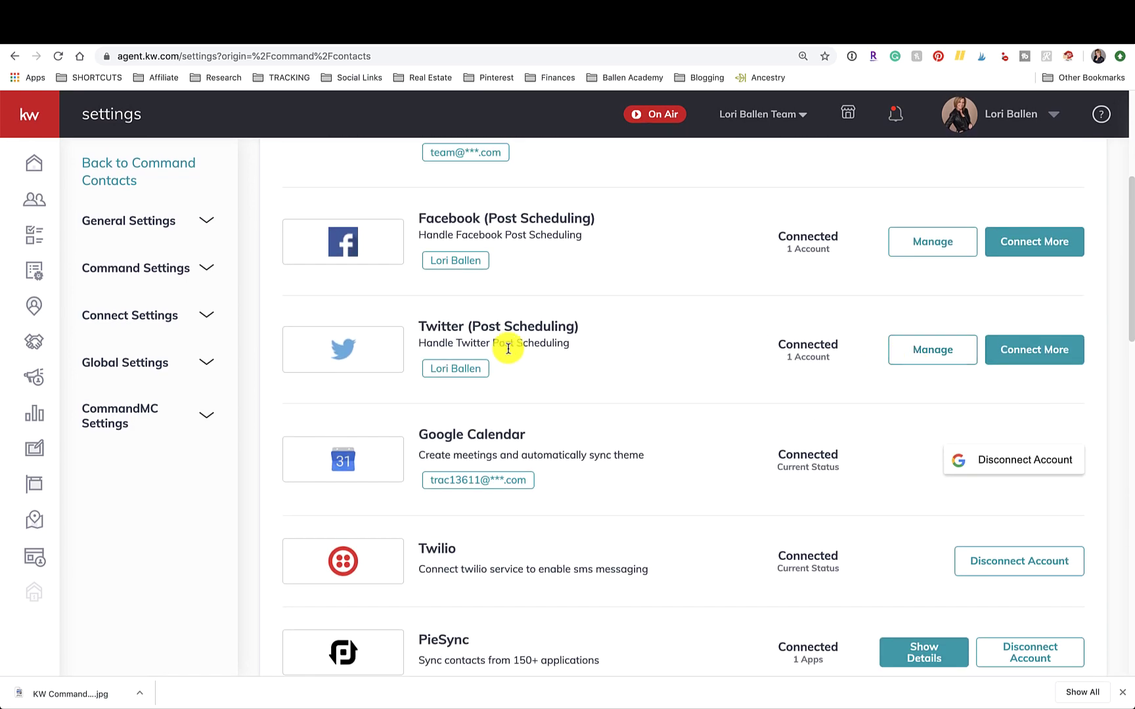
Step: Disconnect the connected account from Twitter (Post Scheduling) and close the list of Twitter's connected accounts
{"action": "scroll", "coordinate": [626, 355], "scroll_direction": "up", "scroll_amount": 4}
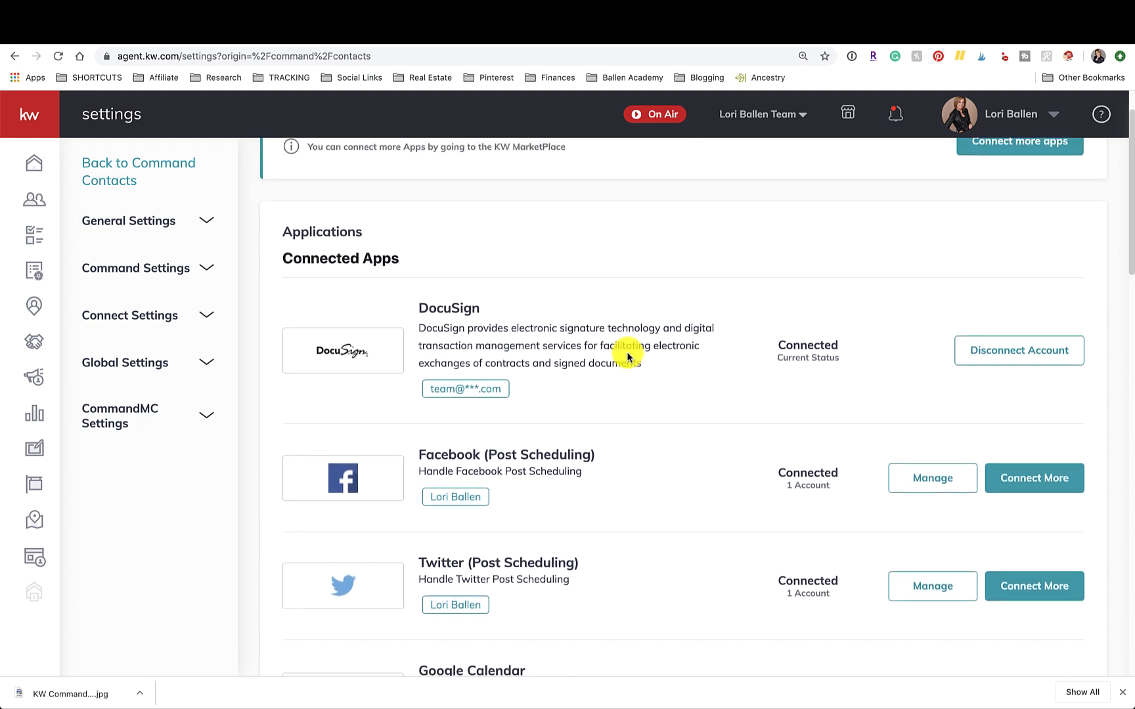
{"action": "scroll", "coordinate": [626, 355], "scroll_direction": "down", "scroll_amount": 5}
{"action": "scroll", "coordinate": [626, 355], "scroll_direction": "up", "scroll_amount": 6}
{"action": "scroll", "coordinate": [626, 355], "scroll_direction": "down", "scroll_amount": 10}
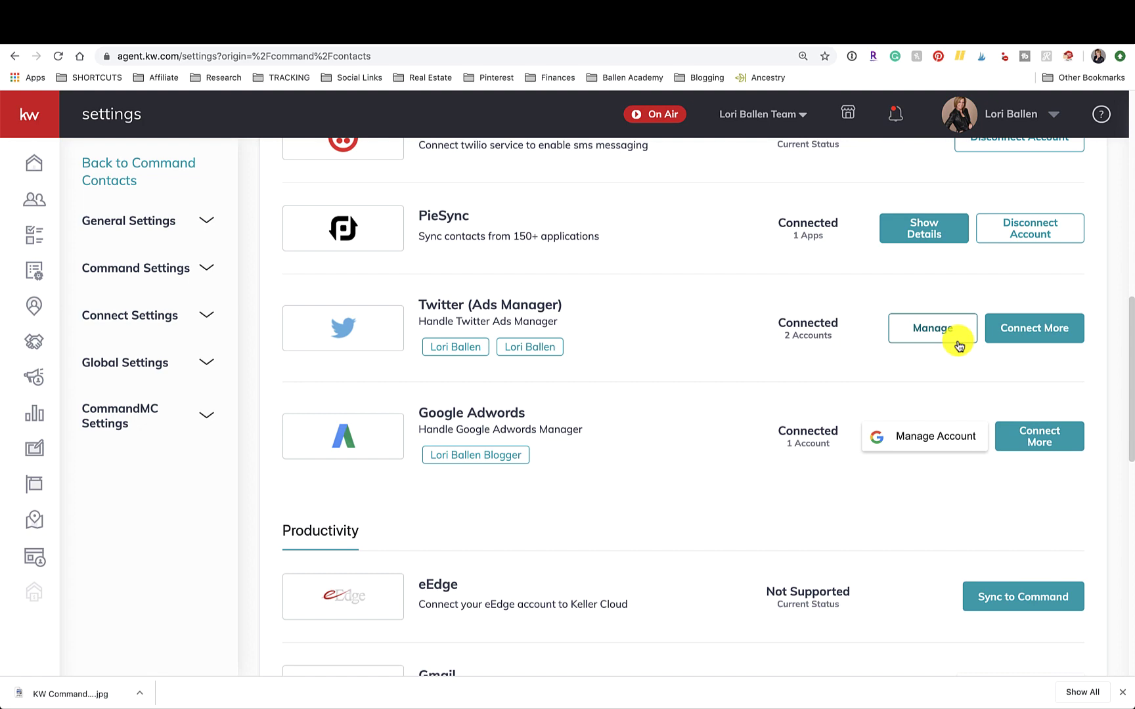
{"action": "scroll", "coordinate": [959, 346], "scroll_direction": "up", "scroll_amount": 6}
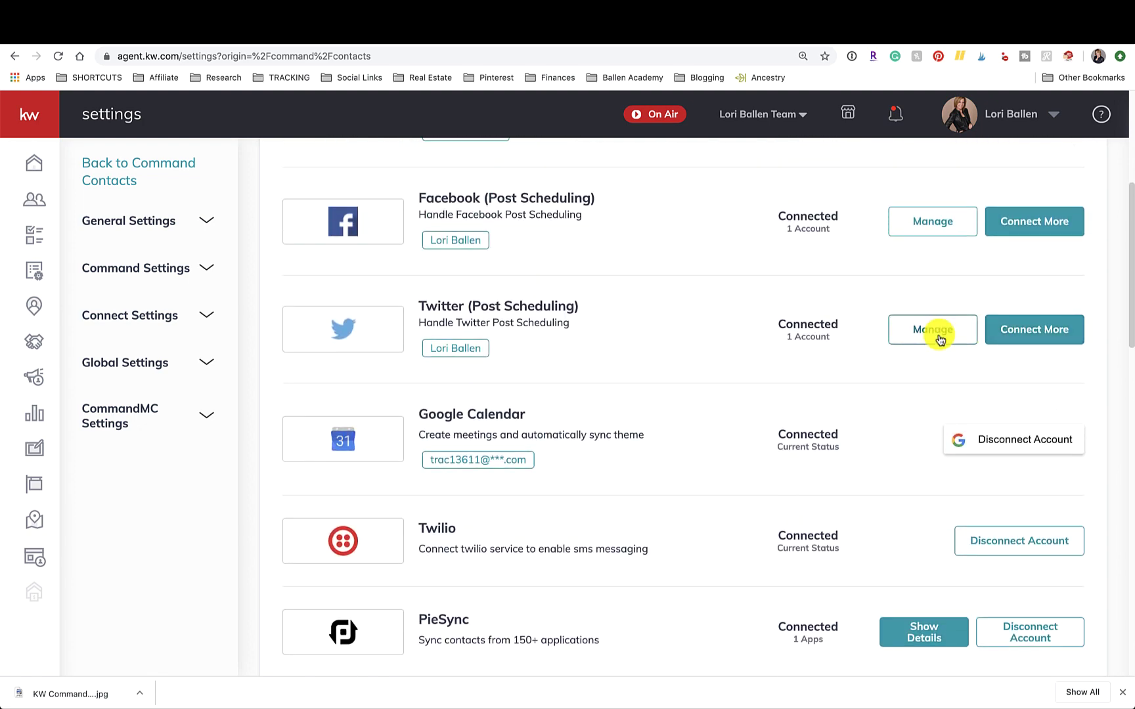
{"action": "left_click", "coordinate": [922, 339]}
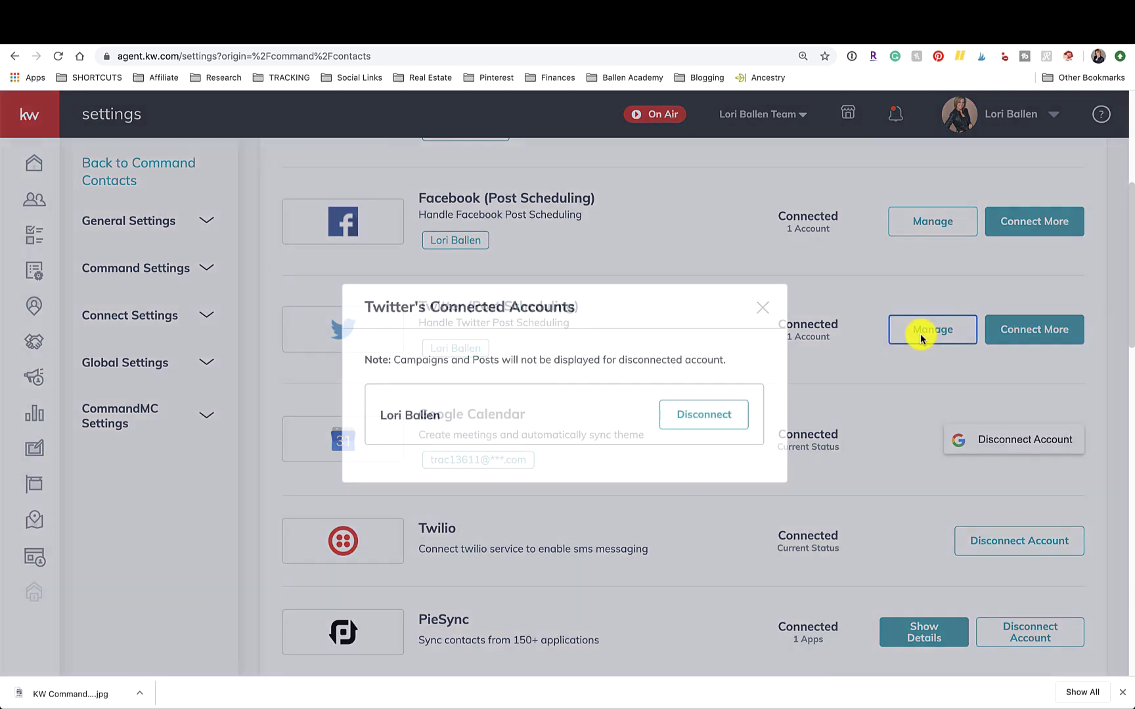
{"action": "left_click", "coordinate": [729, 415]}
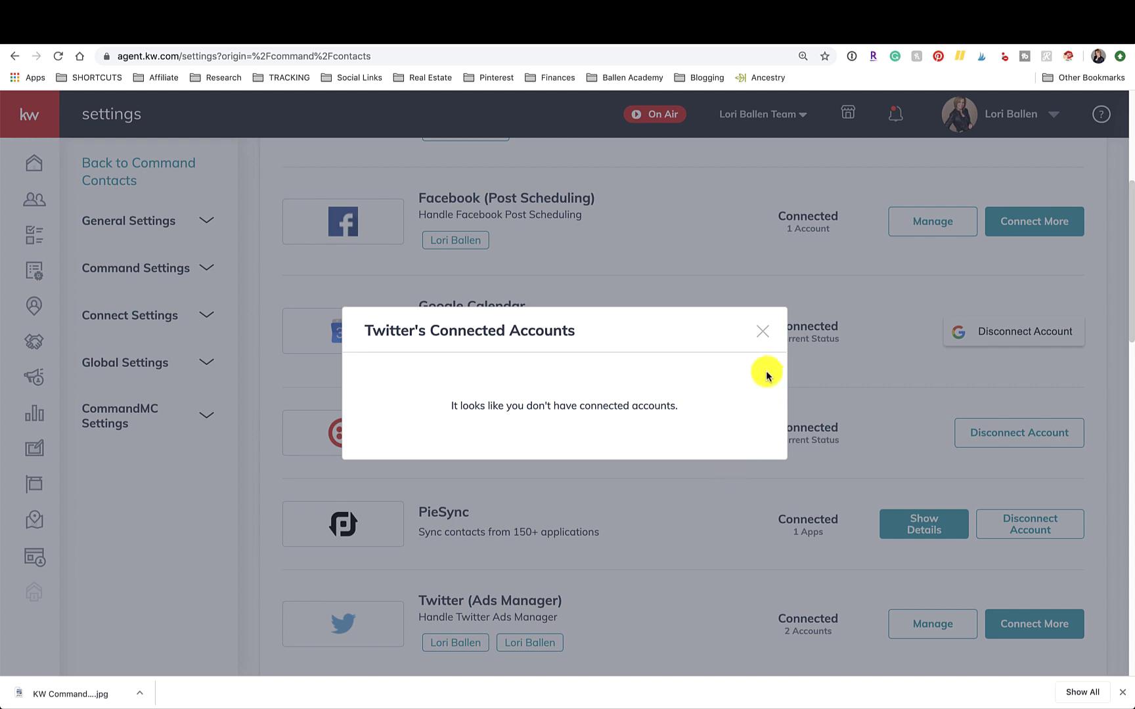
{"action": "left_click", "coordinate": [761, 332]}
Step: Reconnect Twitter (Post Scheduling) and authorize Lead Accel to access the Twitter account
{"action": "scroll", "coordinate": [620, 394], "scroll_direction": "up", "scroll_amount": 3}
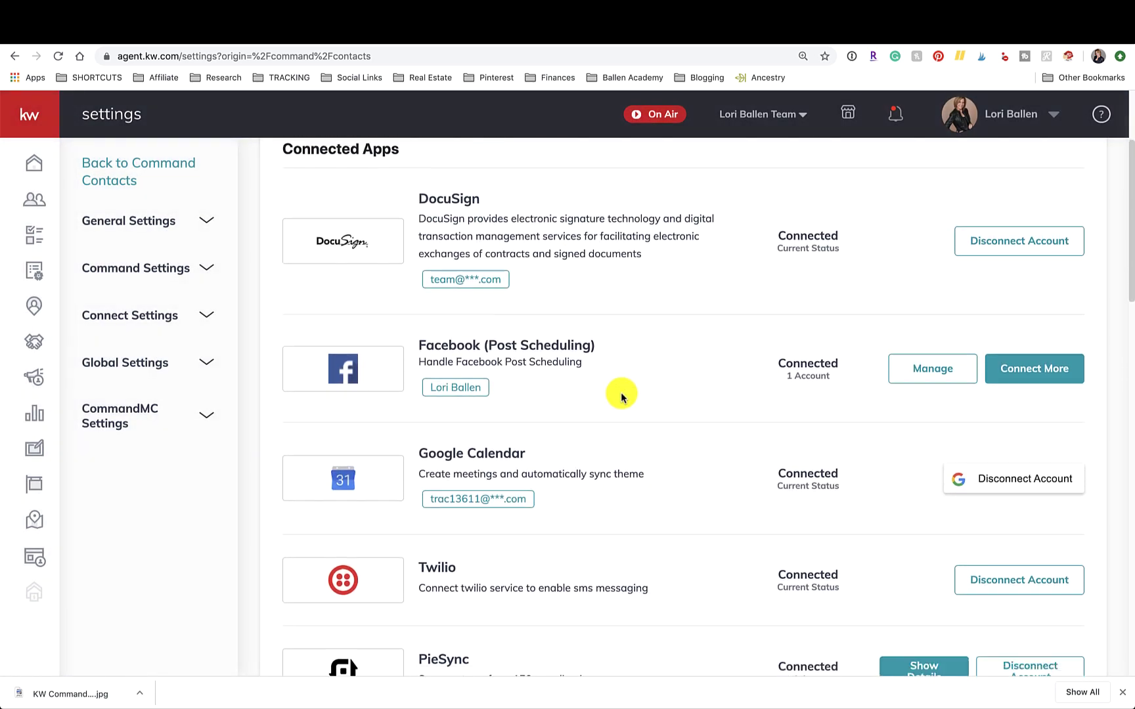
{"action": "scroll", "coordinate": [621, 393], "scroll_direction": "down", "scroll_amount": 5}
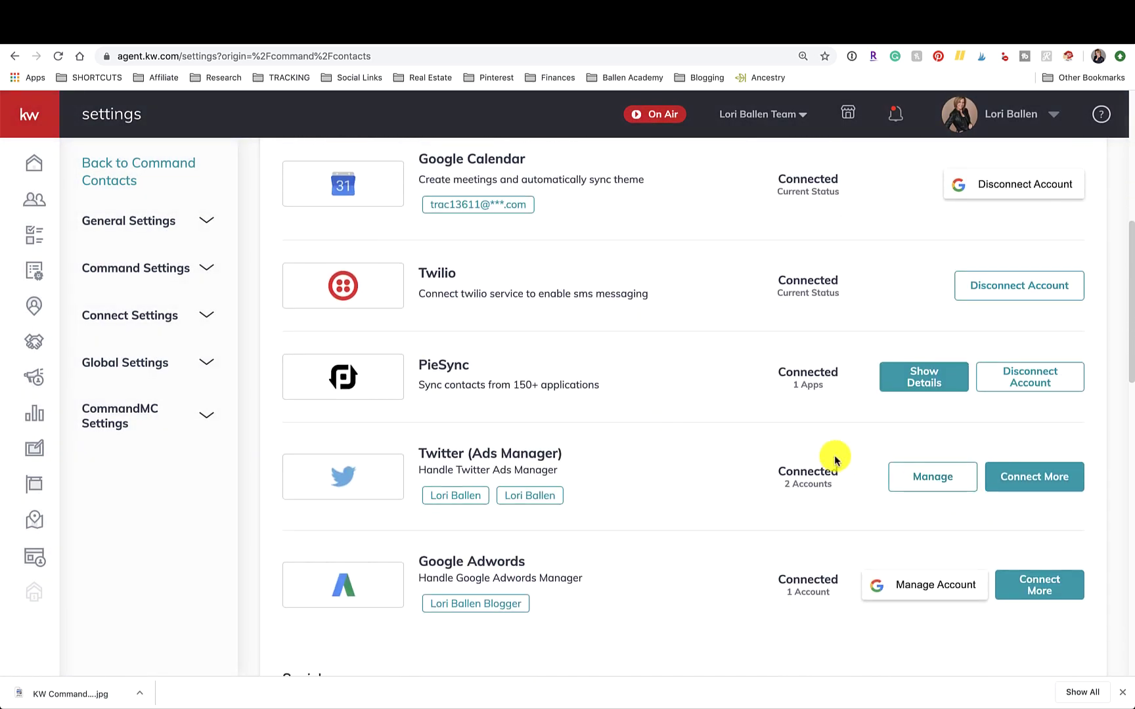
{"action": "scroll", "coordinate": [846, 455], "scroll_direction": "up", "scroll_amount": 5}
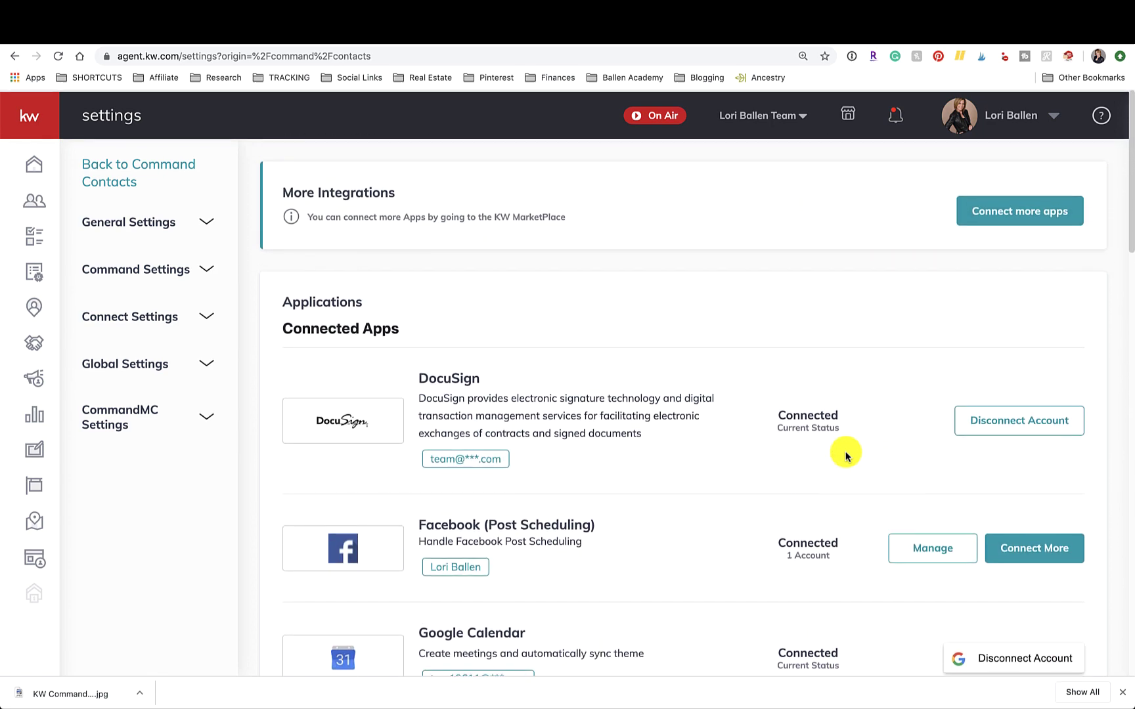
{"action": "scroll", "coordinate": [845, 455], "scroll_direction": "down", "scroll_amount": 5}
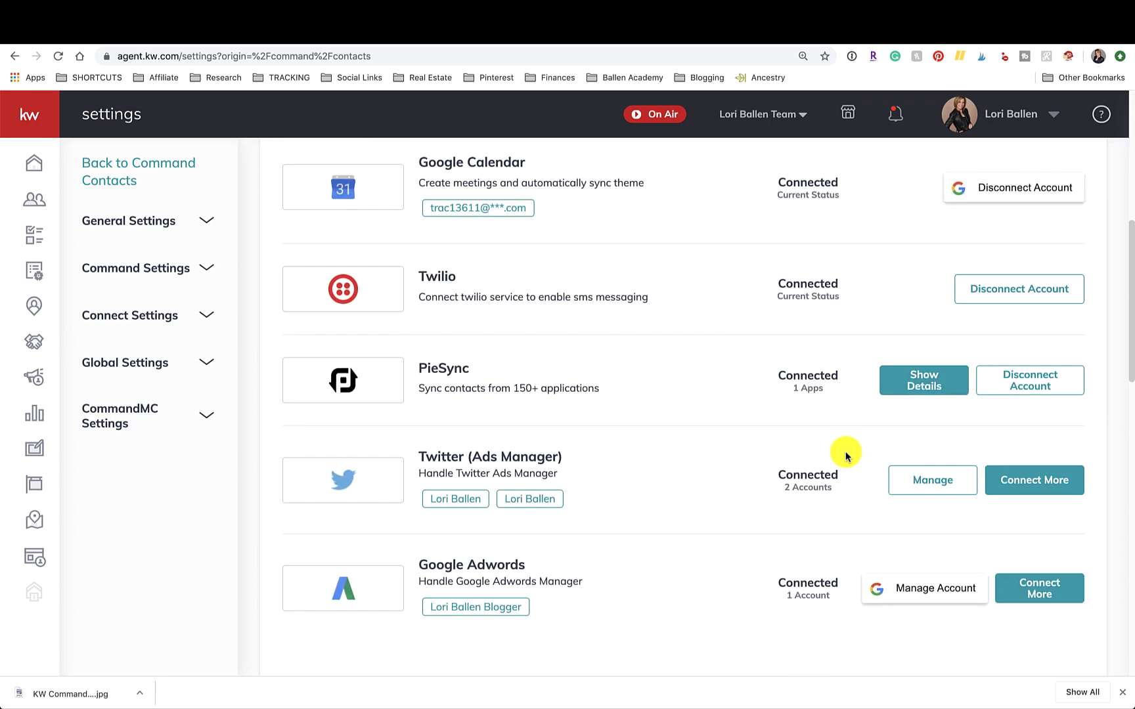
{"action": "scroll", "coordinate": [939, 460], "scroll_direction": "down", "scroll_amount": 5}
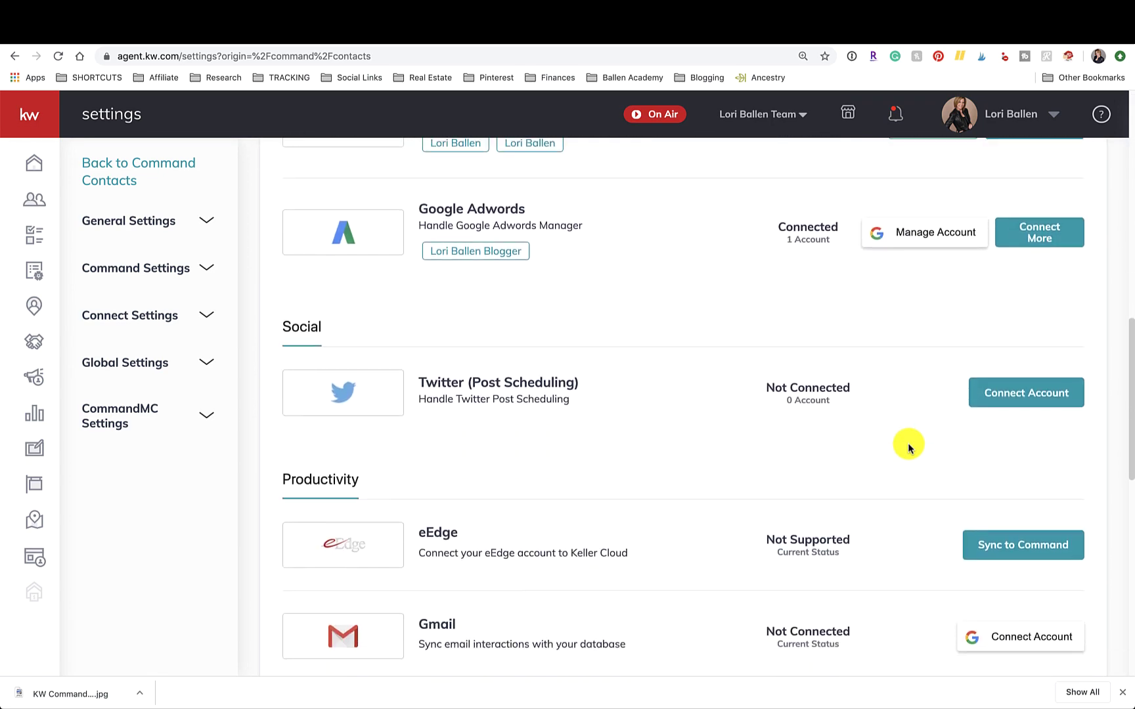
{"action": "left_click", "coordinate": [1040, 343]}
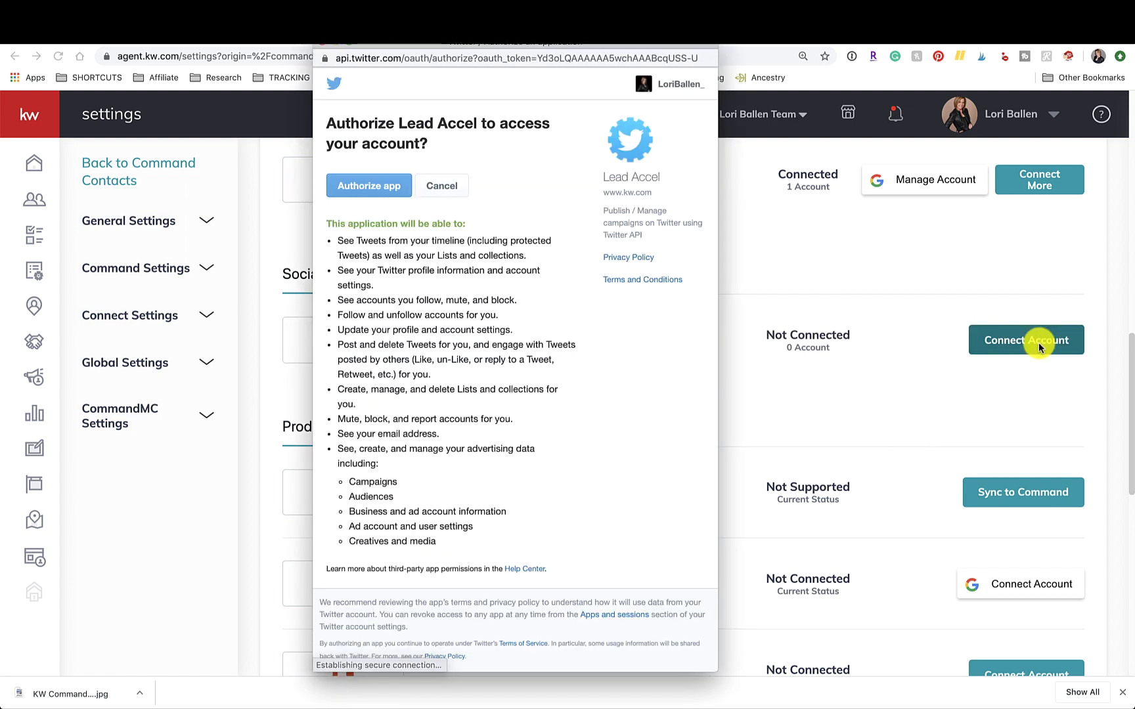
{"action": "left_click", "coordinate": [385, 186]}
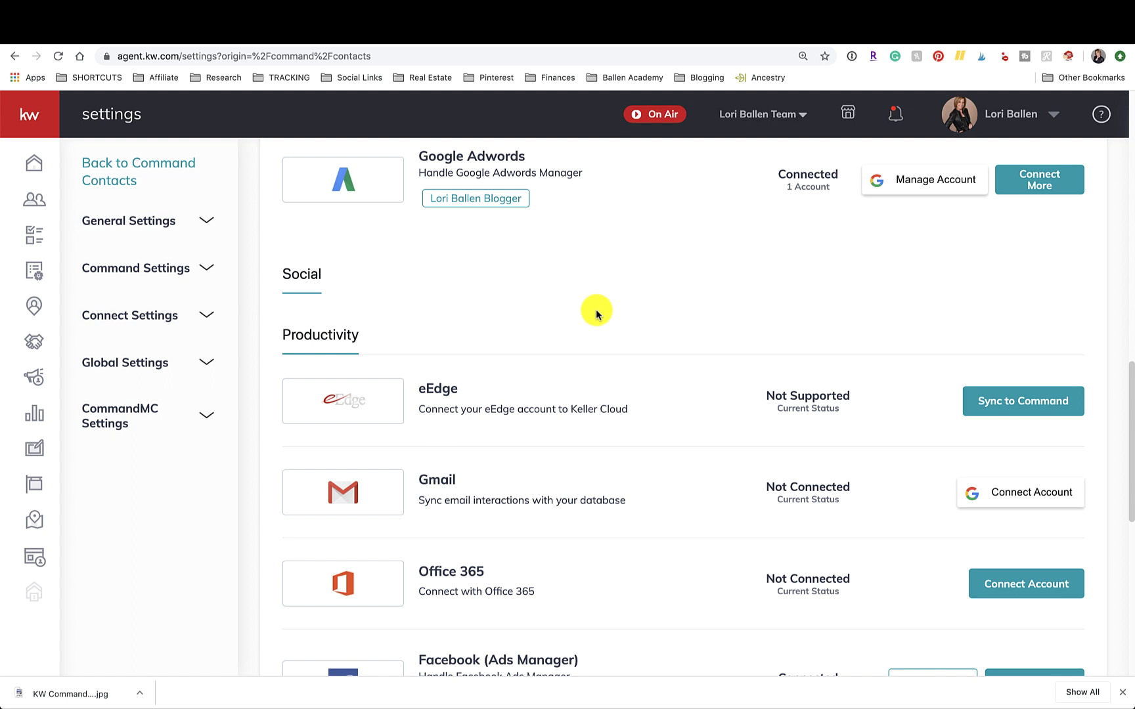
Step: Return to the social posts and play a moment of the June 10 post's video
{"action": "scroll", "coordinate": [596, 310], "scroll_direction": "up", "scroll_amount": 3}
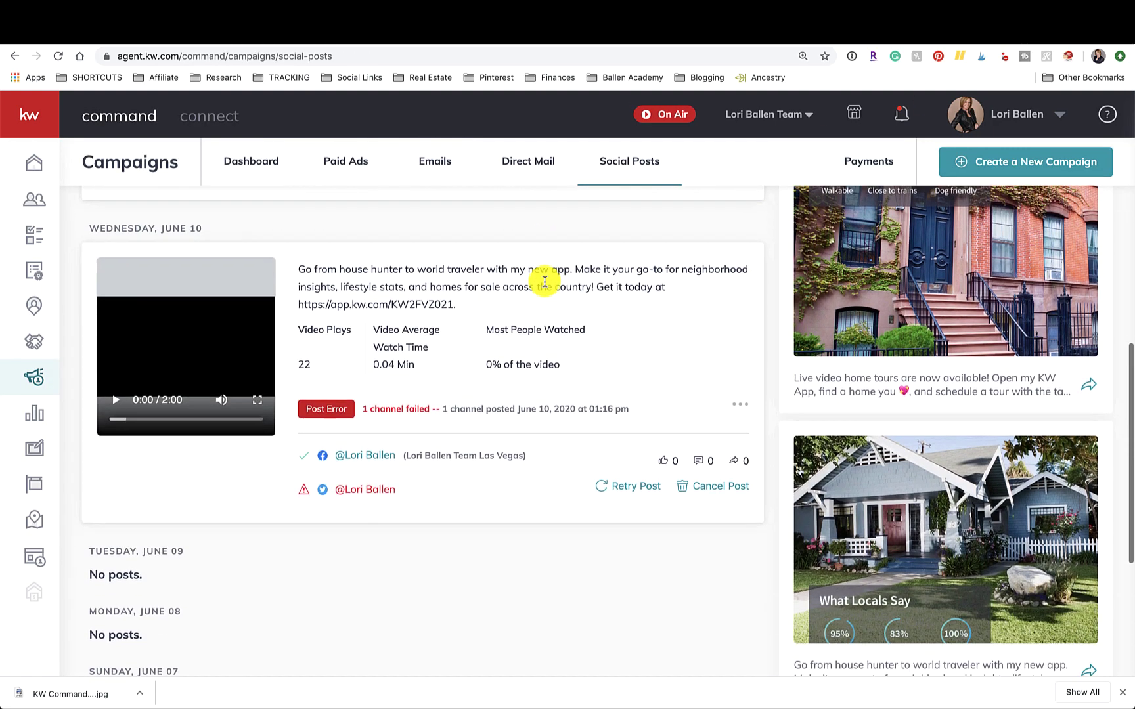
{"action": "scroll", "coordinate": [106, 418], "scroll_direction": "down", "scroll_amount": 1}
{"action": "left_click", "coordinate": [110, 381]}
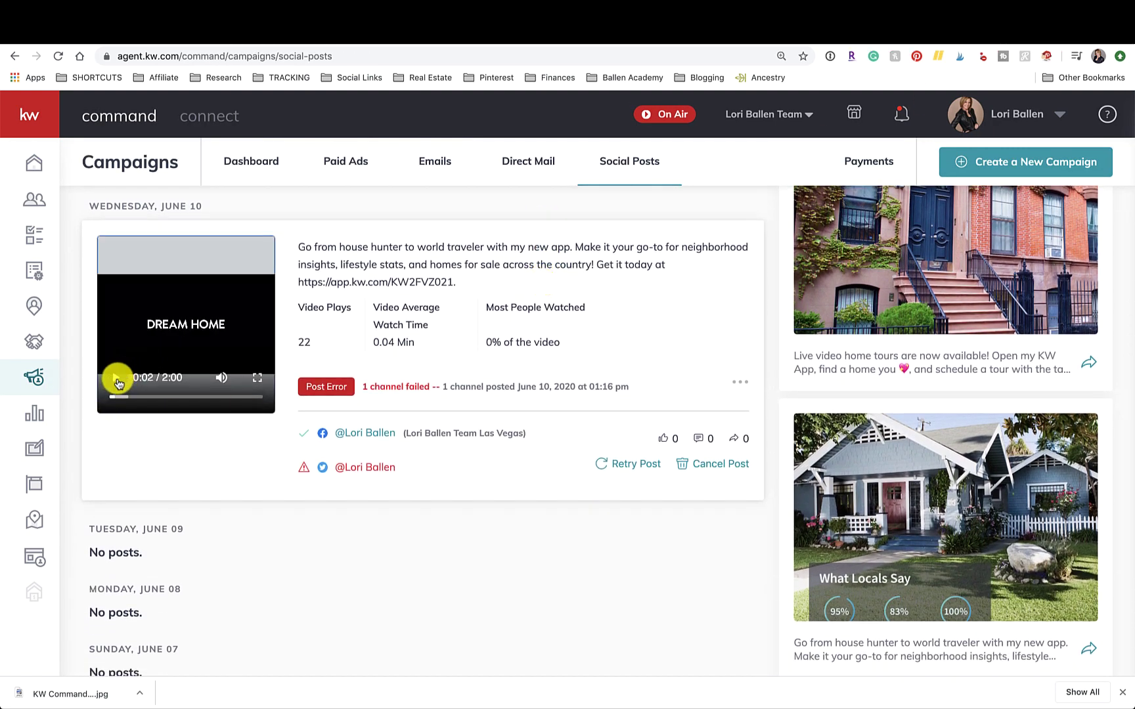
{"action": "scroll", "coordinate": [394, 337], "scroll_direction": "up", "scroll_amount": 1}
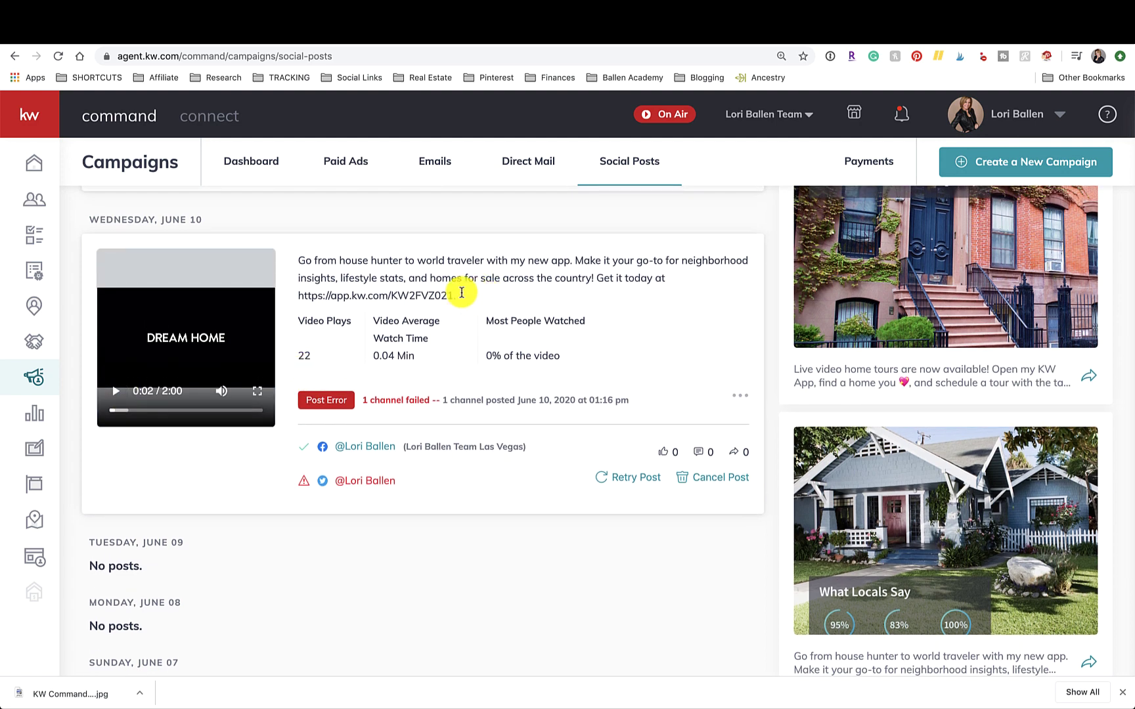
Step: Highlight the June 10 post's caption and look at the additional actions offered for that post
{"action": "left_click_drag", "start_coordinate": [462, 293], "coordinate": [298, 254]}
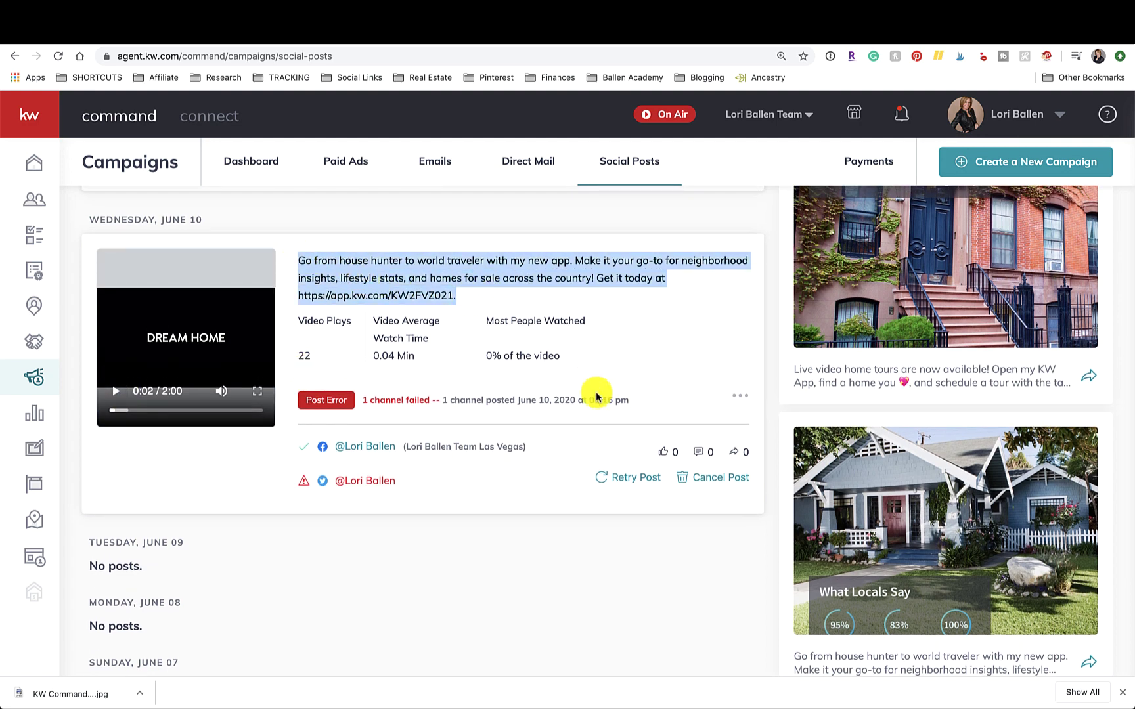
{"action": "scroll", "coordinate": [597, 394], "scroll_direction": "down", "scroll_amount": 1}
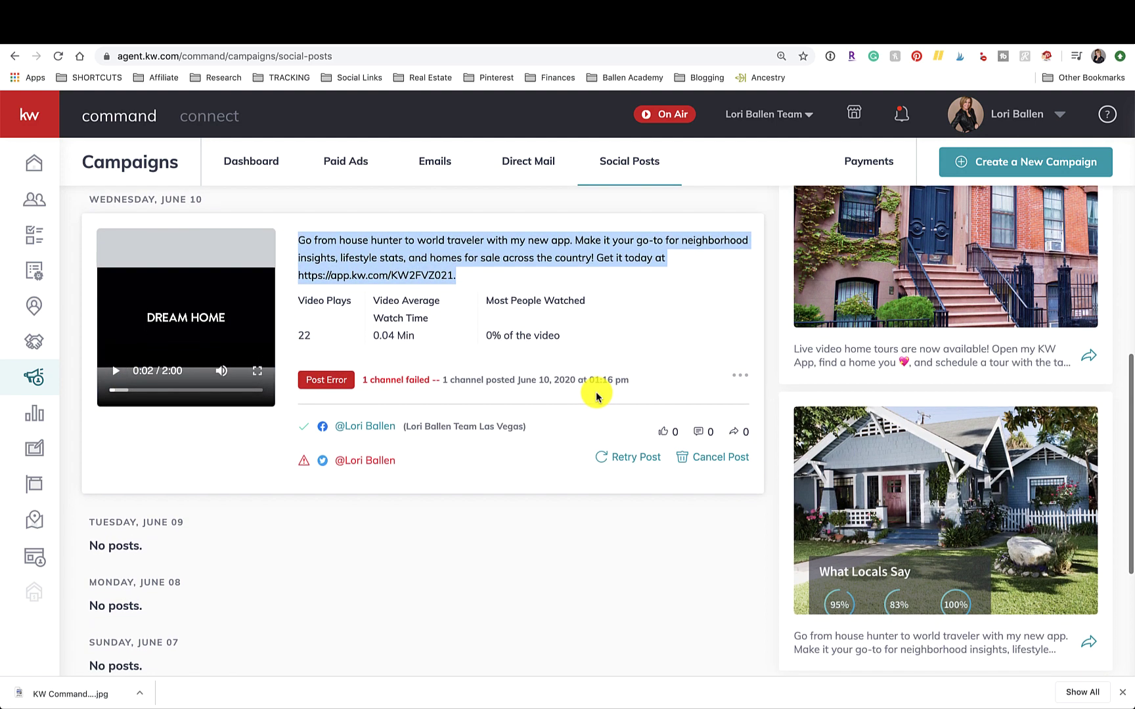
{"action": "left_click", "coordinate": [620, 431]}
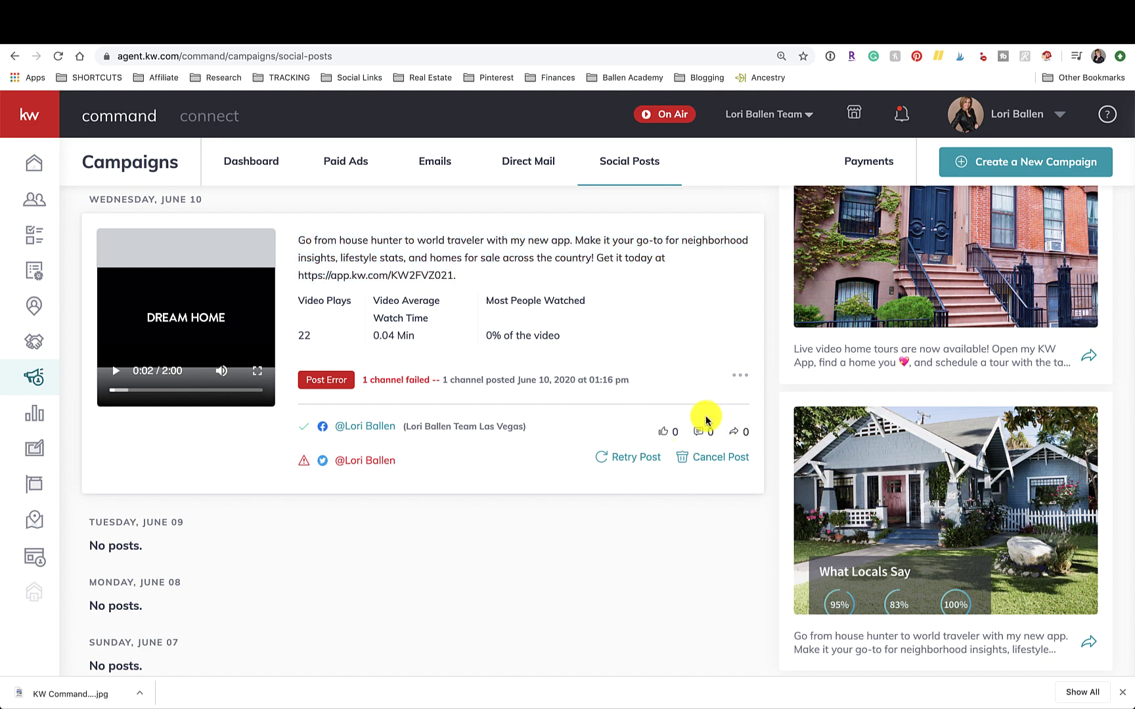
{"action": "left_click", "coordinate": [740, 376]}
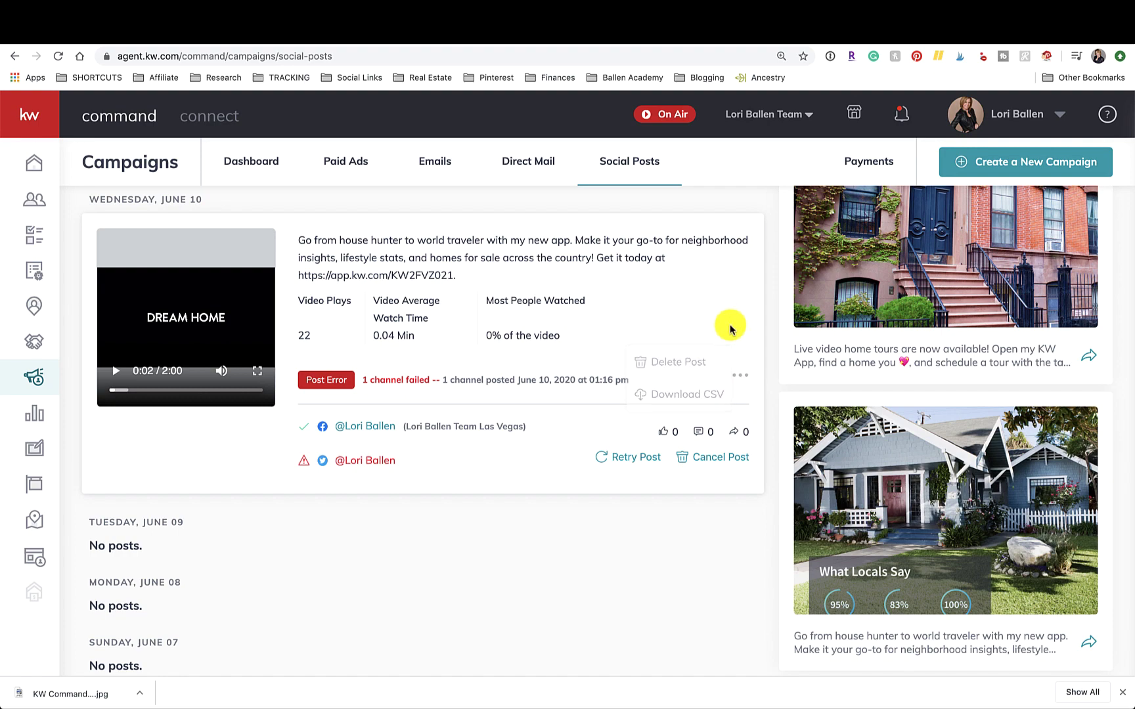
Step: Examine the June 11 post's publishing status, video statistics and engagement counts
{"action": "scroll", "coordinate": [393, 464], "scroll_direction": "up", "scroll_amount": 5}
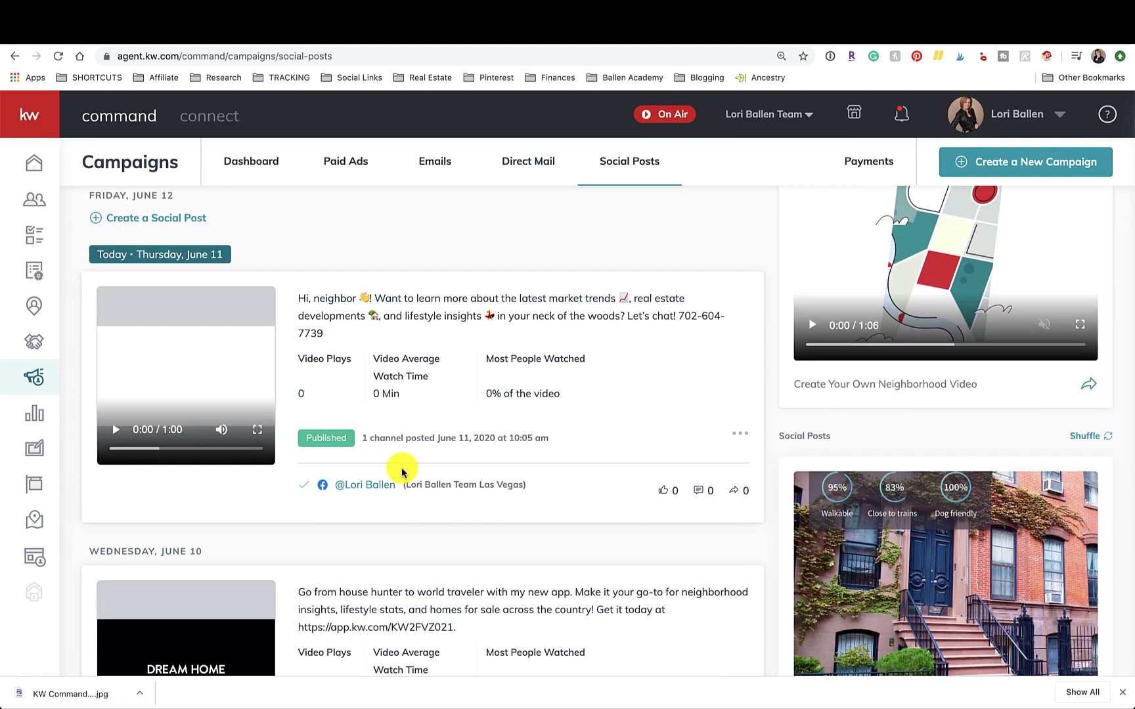
{"action": "scroll", "coordinate": [400, 470], "scroll_direction": "up", "scroll_amount": 1}
{"action": "mouse_move", "coordinate": [486, 673]}
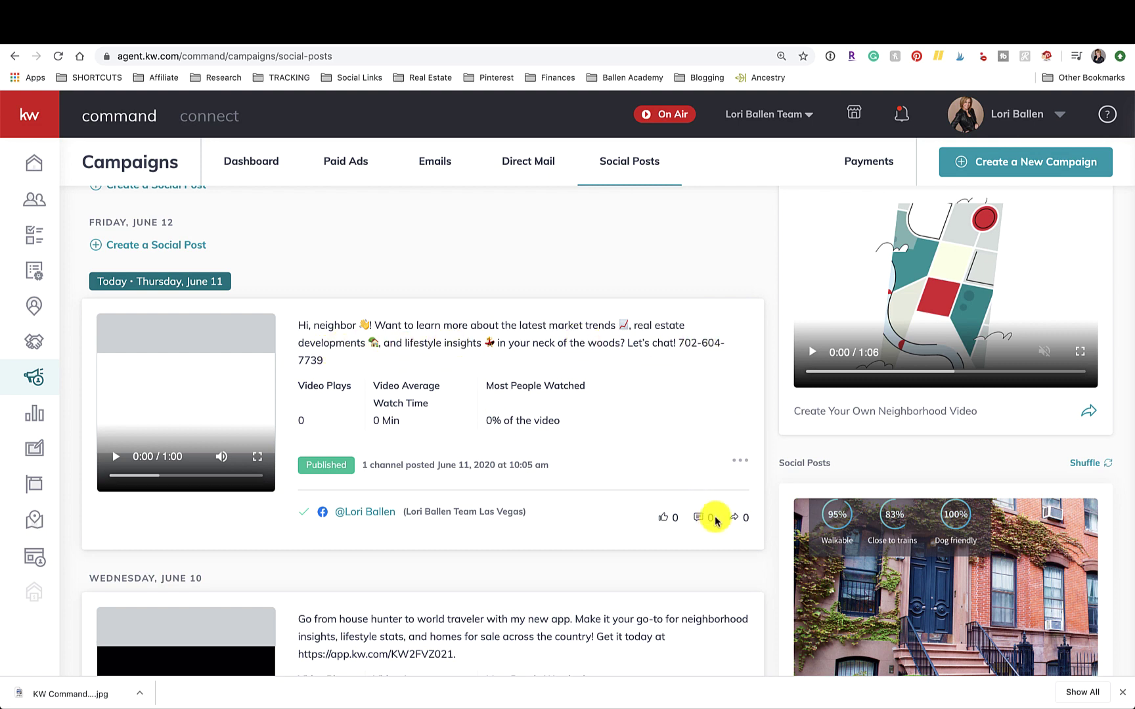
{"action": "scroll", "coordinate": [639, 476], "scroll_direction": "up", "scroll_amount": 2}
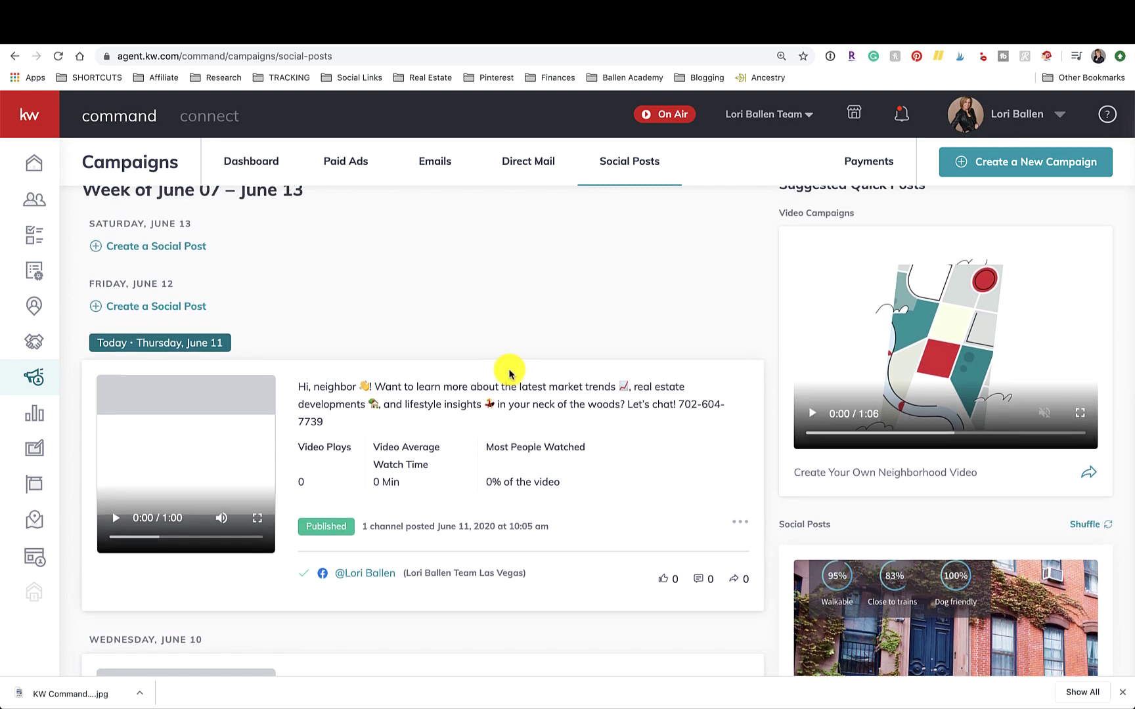
Step: Start a new social post for Saturday, June 13 and activate its text field
{"action": "scroll", "coordinate": [657, 341], "scroll_direction": "up", "scroll_amount": 3}
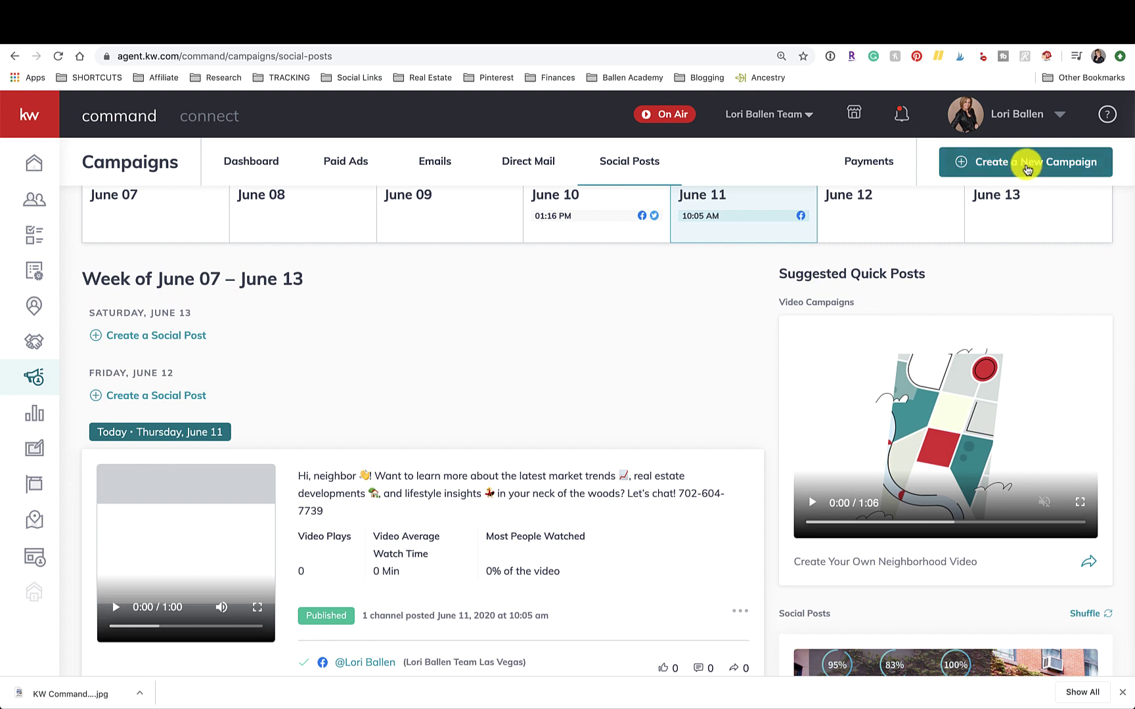
{"action": "scroll", "coordinate": [355, 330], "scroll_direction": "up", "scroll_amount": 1}
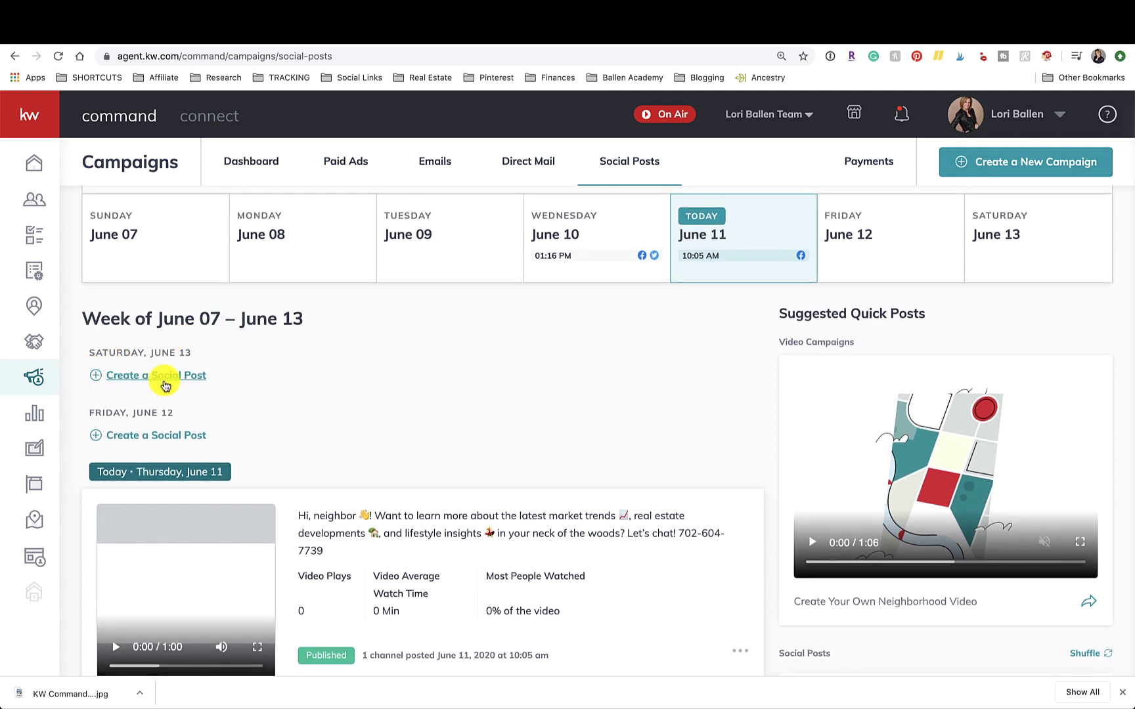
{"action": "scroll", "coordinate": [230, 436], "scroll_direction": "down", "scroll_amount": 1}
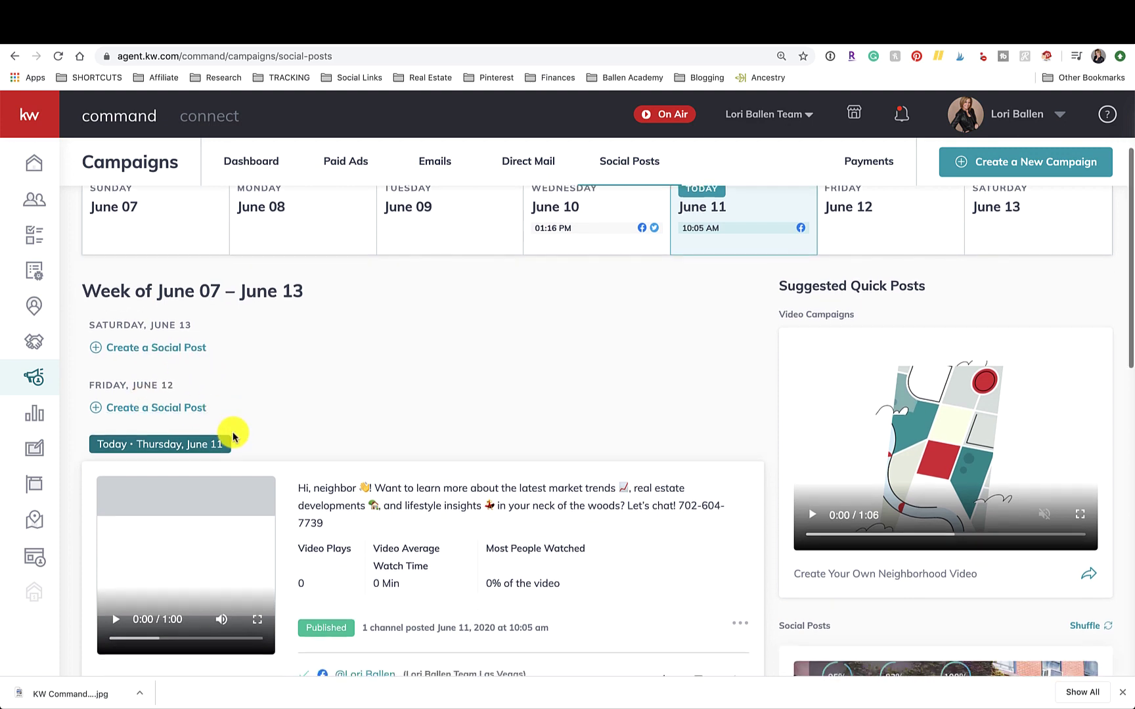
{"action": "left_click", "coordinate": [151, 353]}
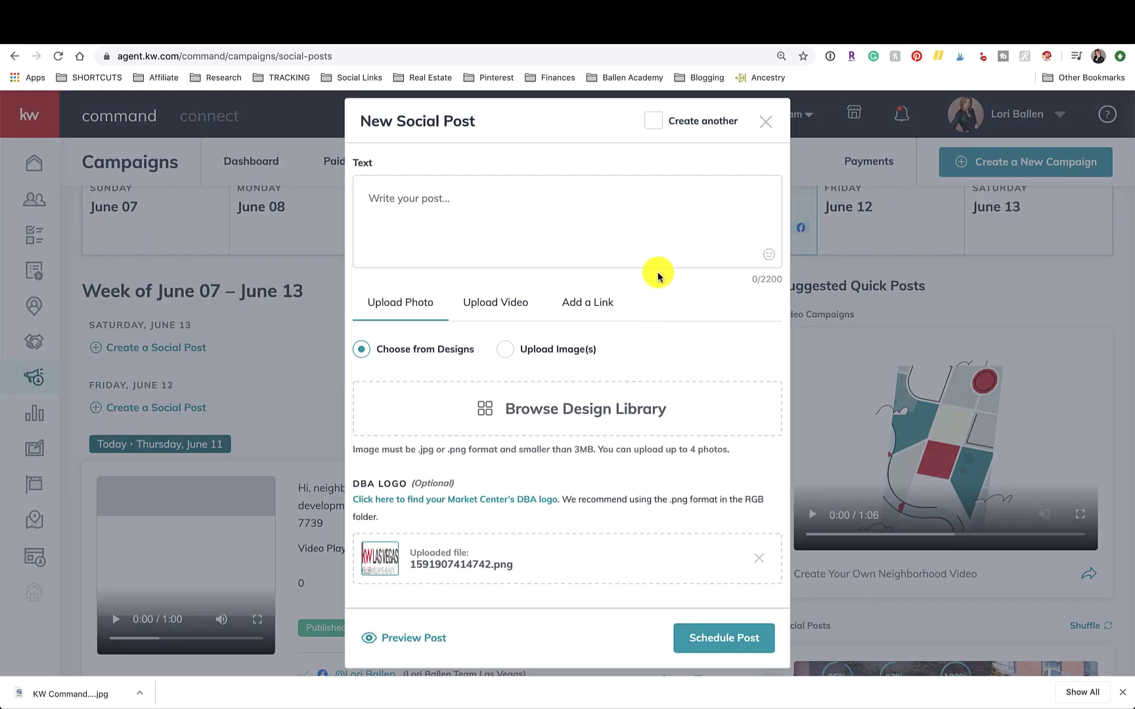
{"action": "left_click", "coordinate": [569, 243]}
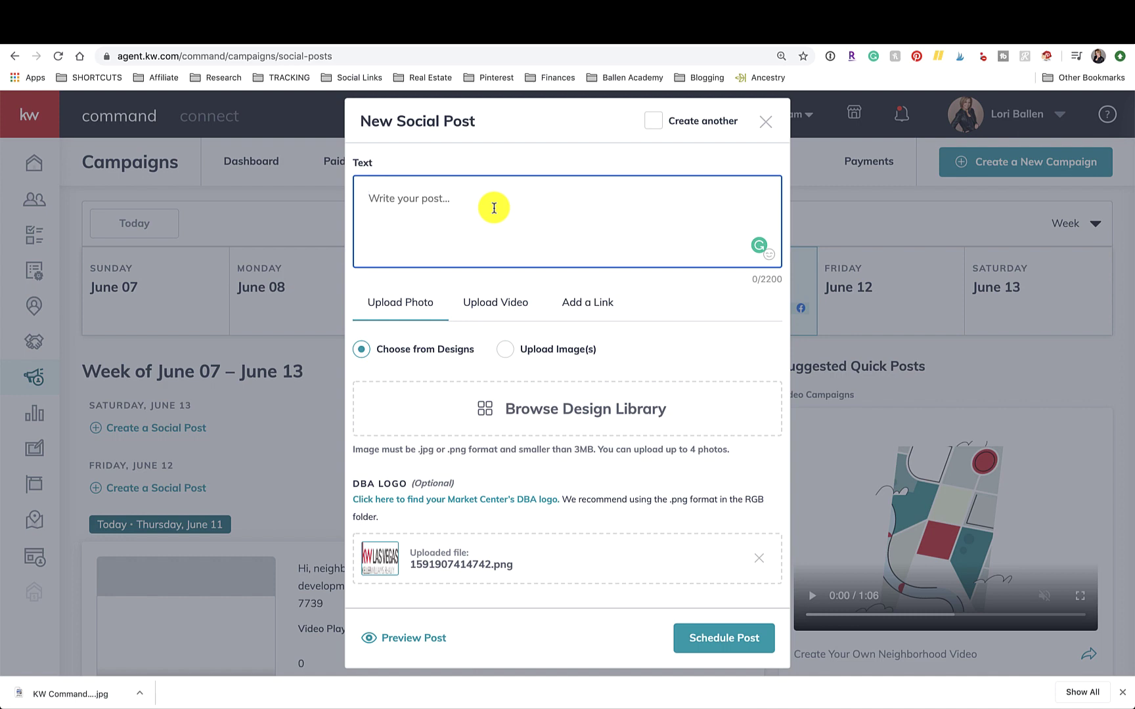
Step: Open the design library for the post's photo and look through the saved templates
{"action": "scroll", "coordinate": [494, 208], "scroll_direction": "down", "scroll_amount": 1}
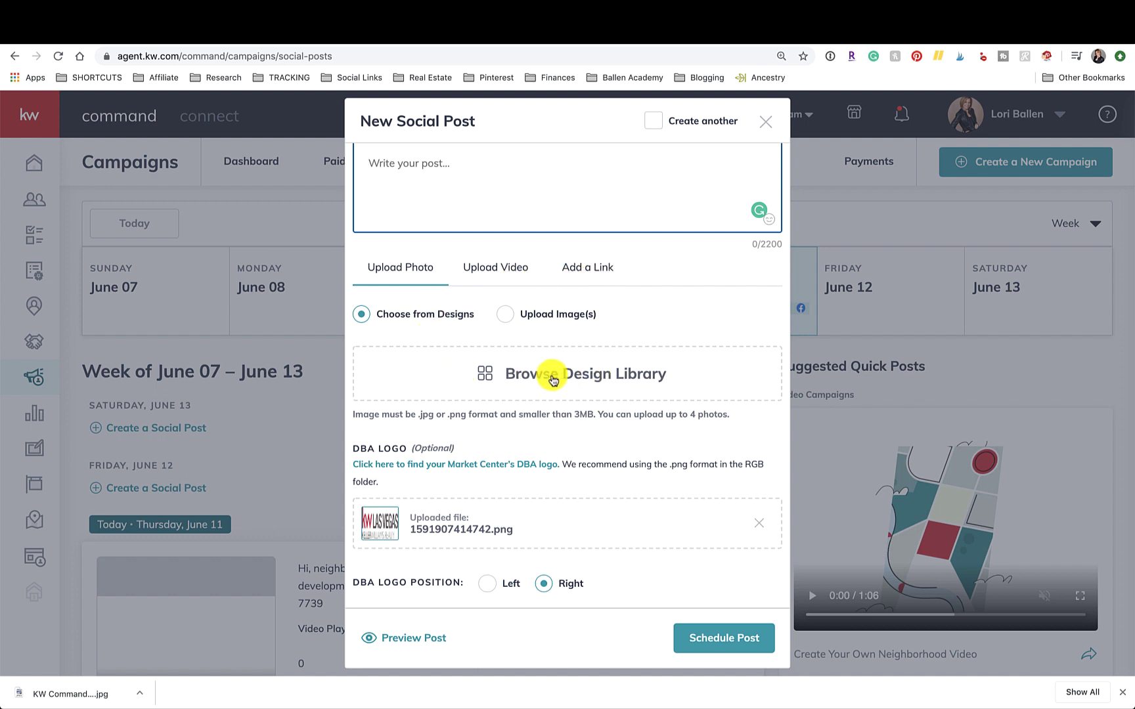
{"action": "left_click", "coordinate": [620, 384]}
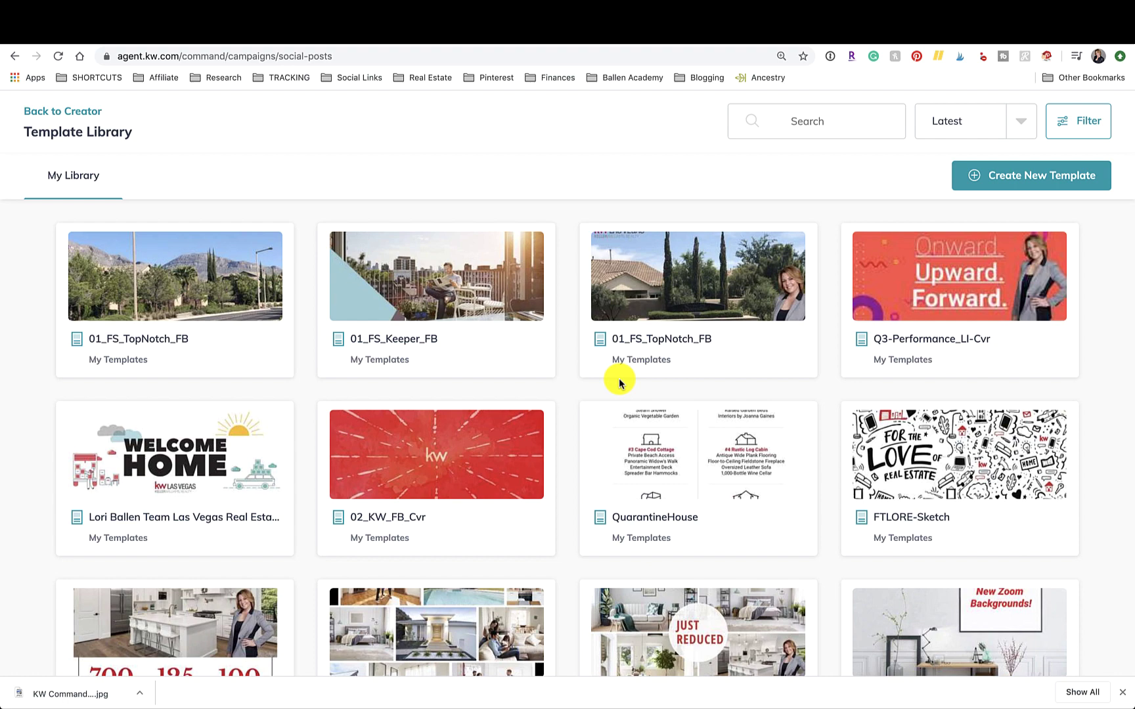
{"action": "scroll", "coordinate": [620, 384], "scroll_direction": "down", "scroll_amount": 7}
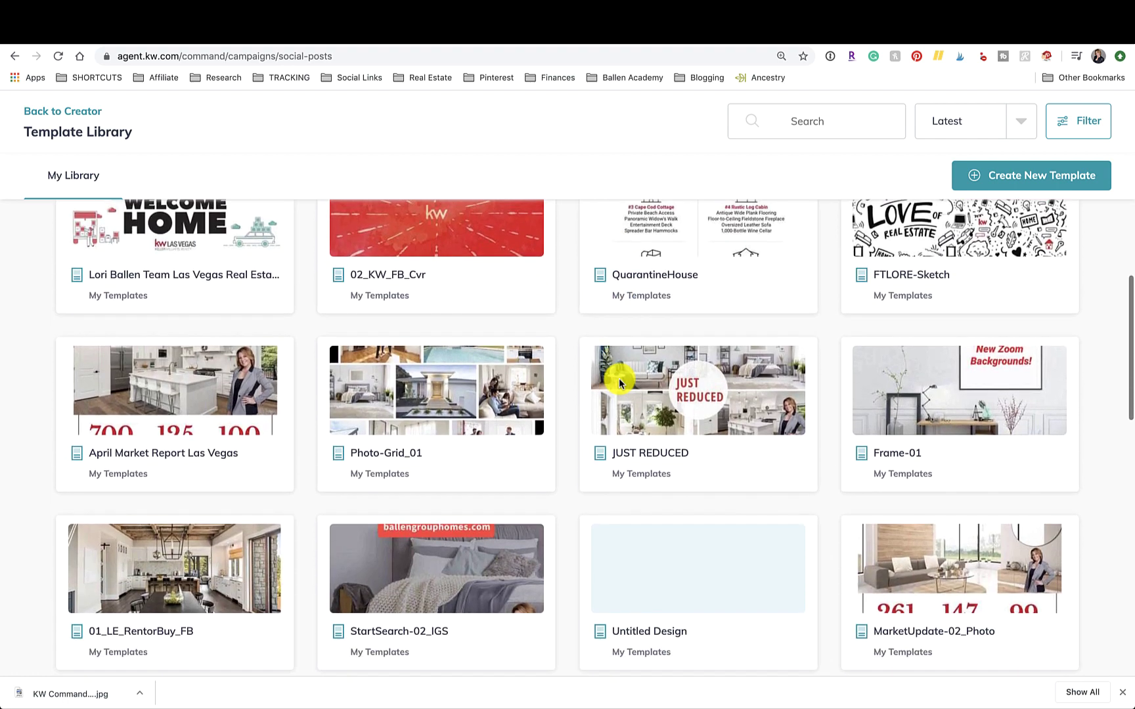
{"action": "scroll", "coordinate": [620, 384], "scroll_direction": "up", "scroll_amount": 3}
{"action": "scroll", "coordinate": [620, 384], "scroll_direction": "up", "scroll_amount": 4}
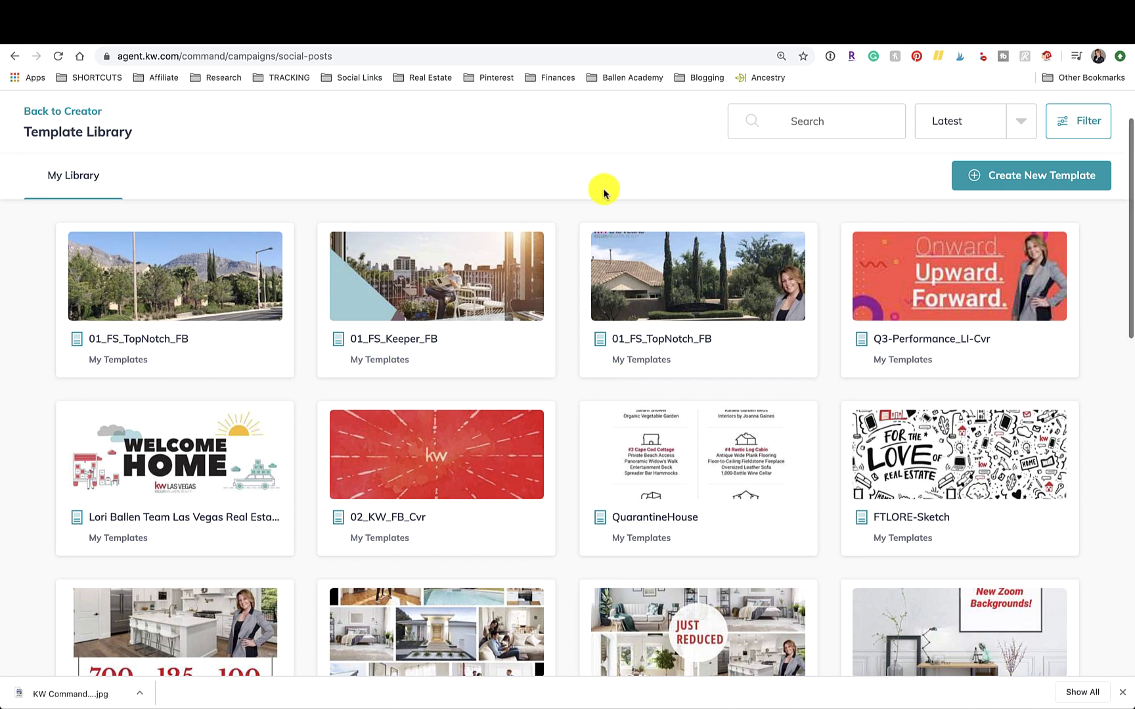
Step: Start creating a new template and look through the saved email, landing page, social, print, agent site and video designs
{"action": "left_click", "coordinate": [1063, 184]}
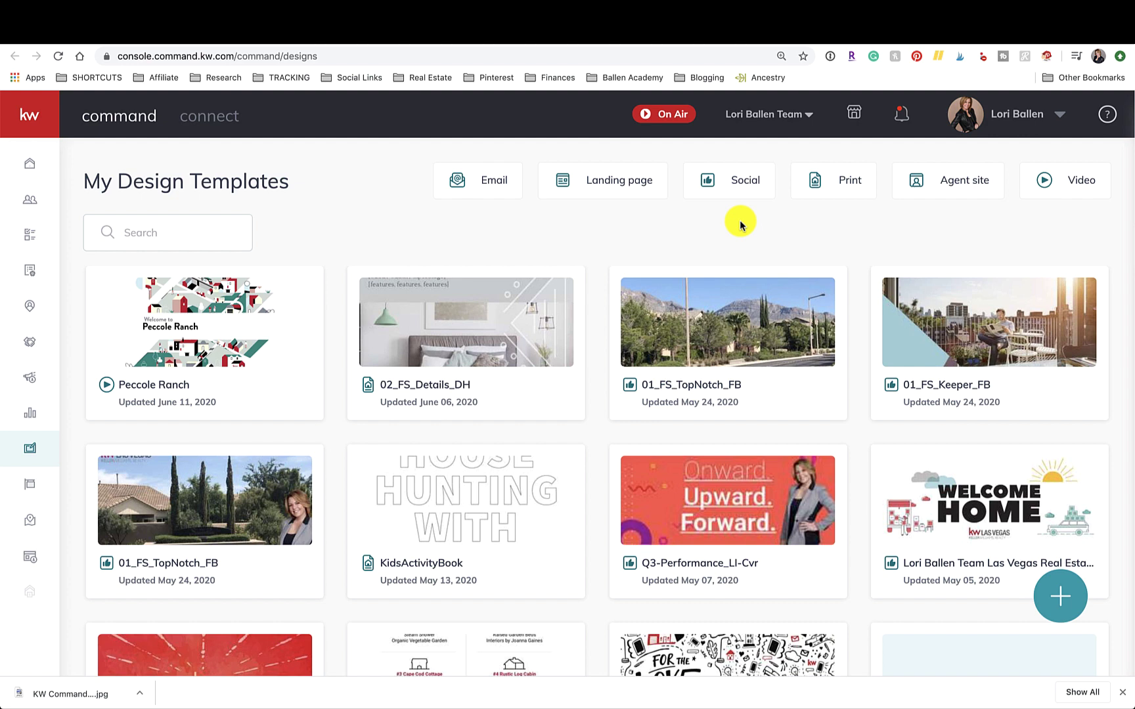
{"action": "left_click", "coordinate": [492, 186]}
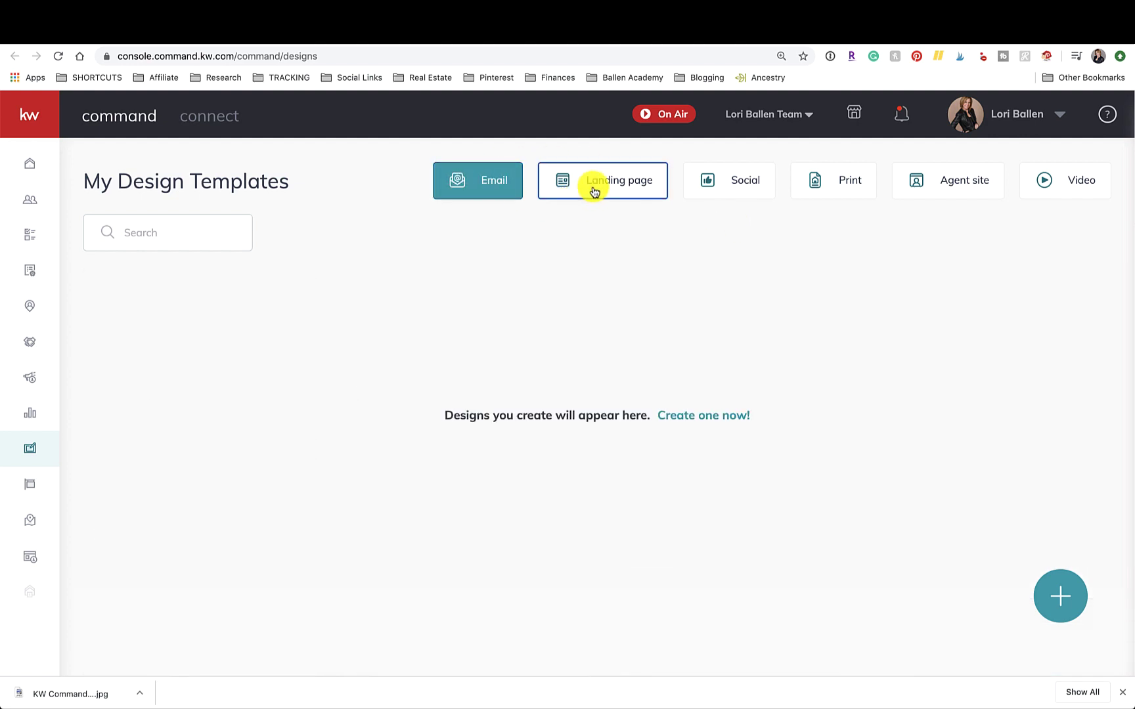
{"action": "left_click", "coordinate": [590, 186]}
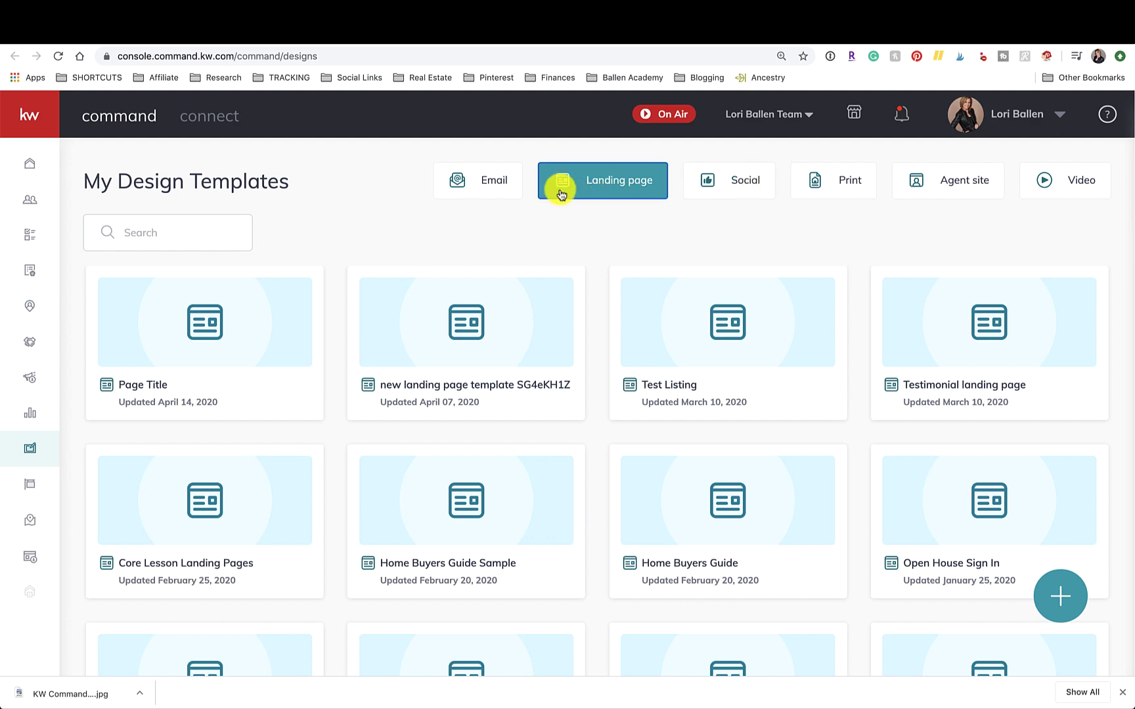
{"action": "left_click", "coordinate": [747, 187]}
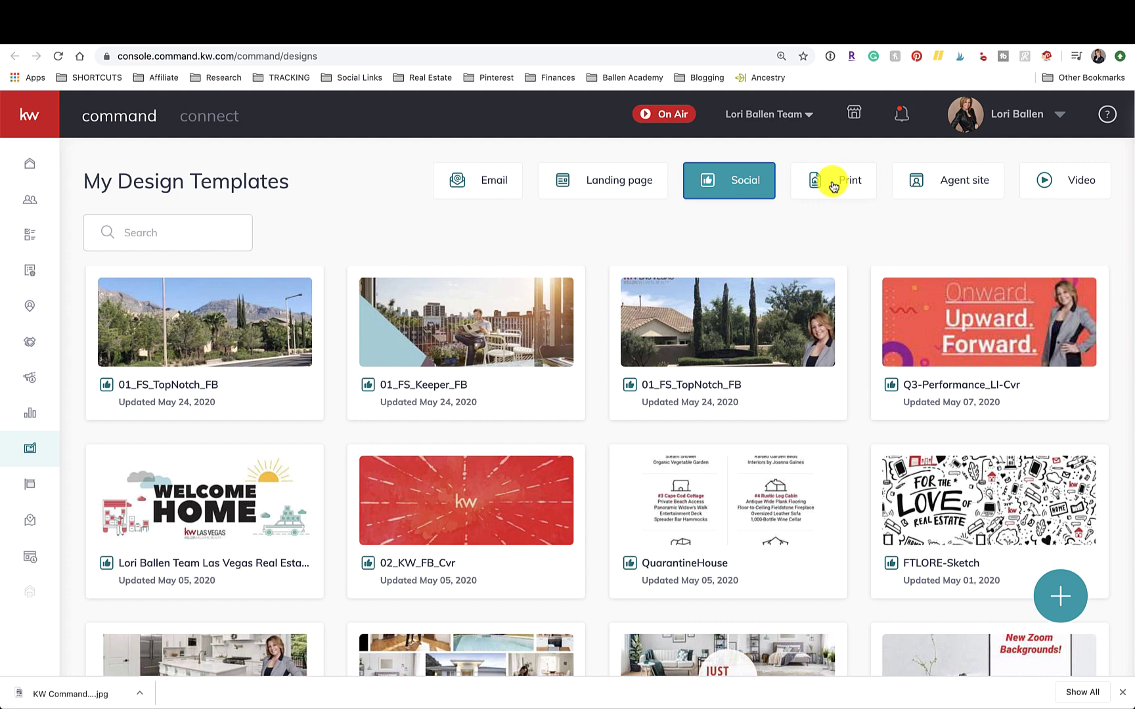
{"action": "left_click", "coordinate": [833, 184]}
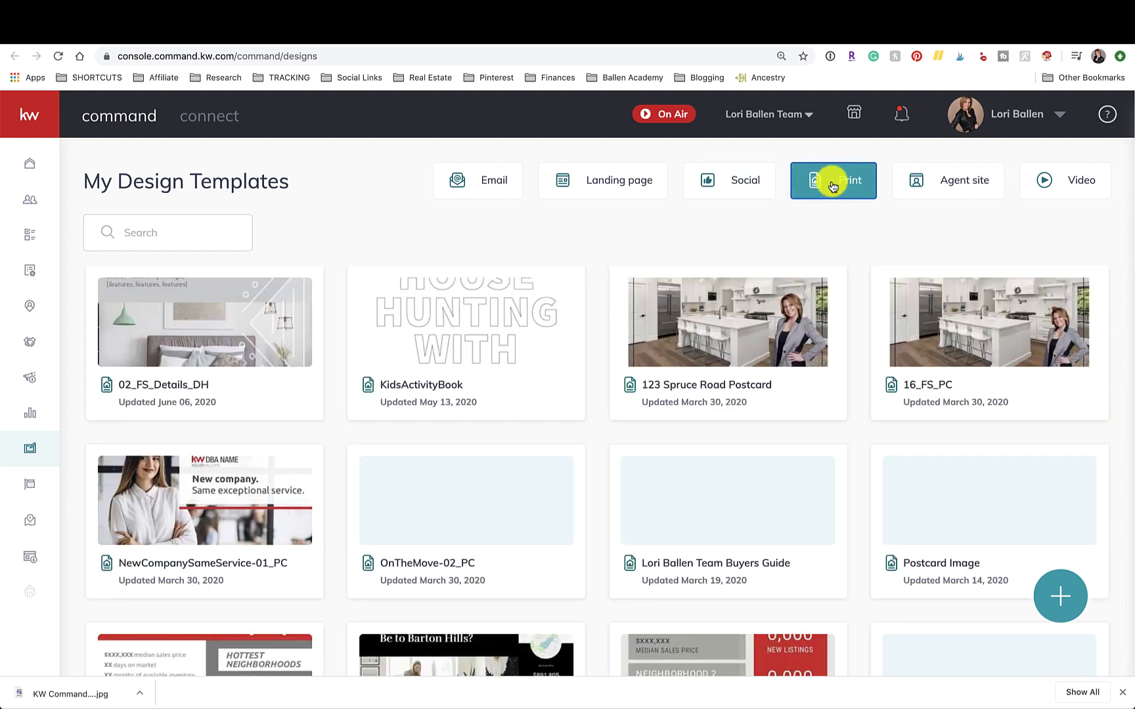
{"action": "left_click", "coordinate": [935, 186]}
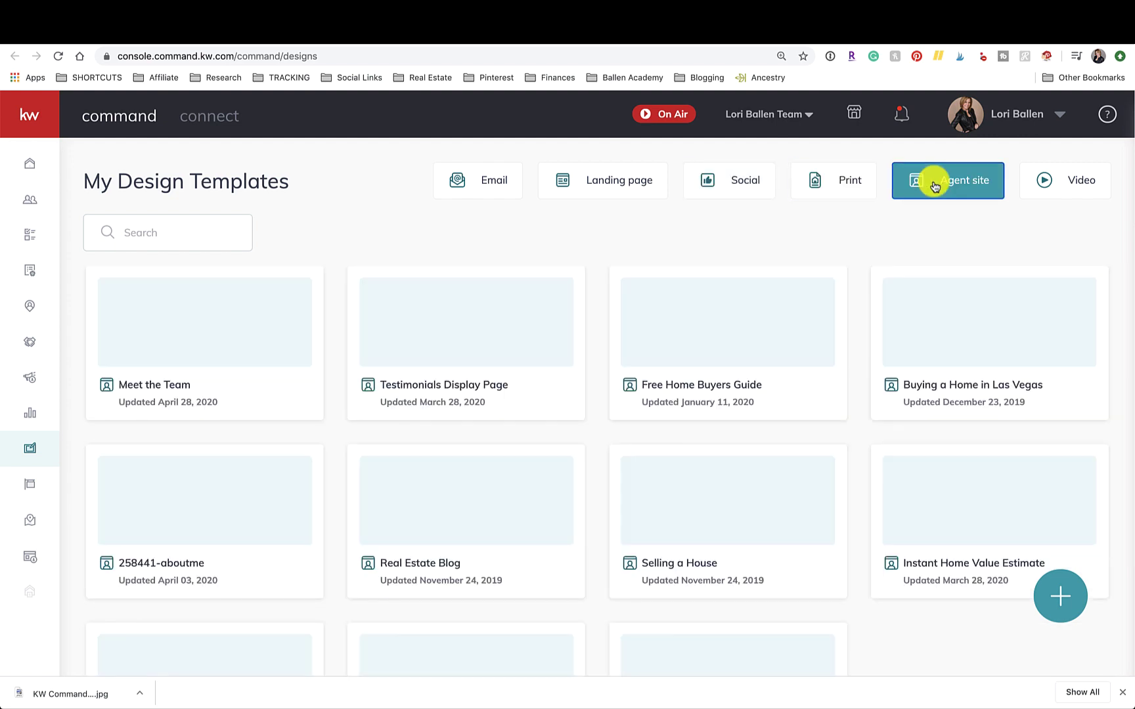
{"action": "left_click", "coordinate": [1048, 183]}
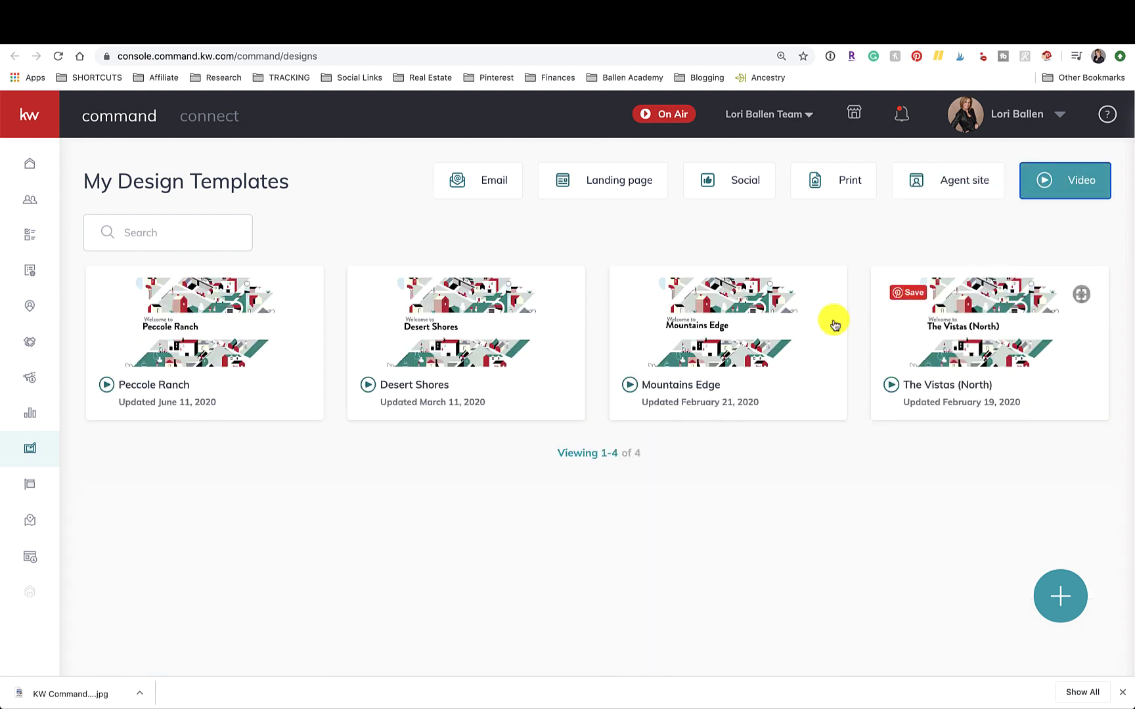
Step: View the saved landing page designs again and activate the design search field
{"action": "left_click", "coordinate": [590, 182]}
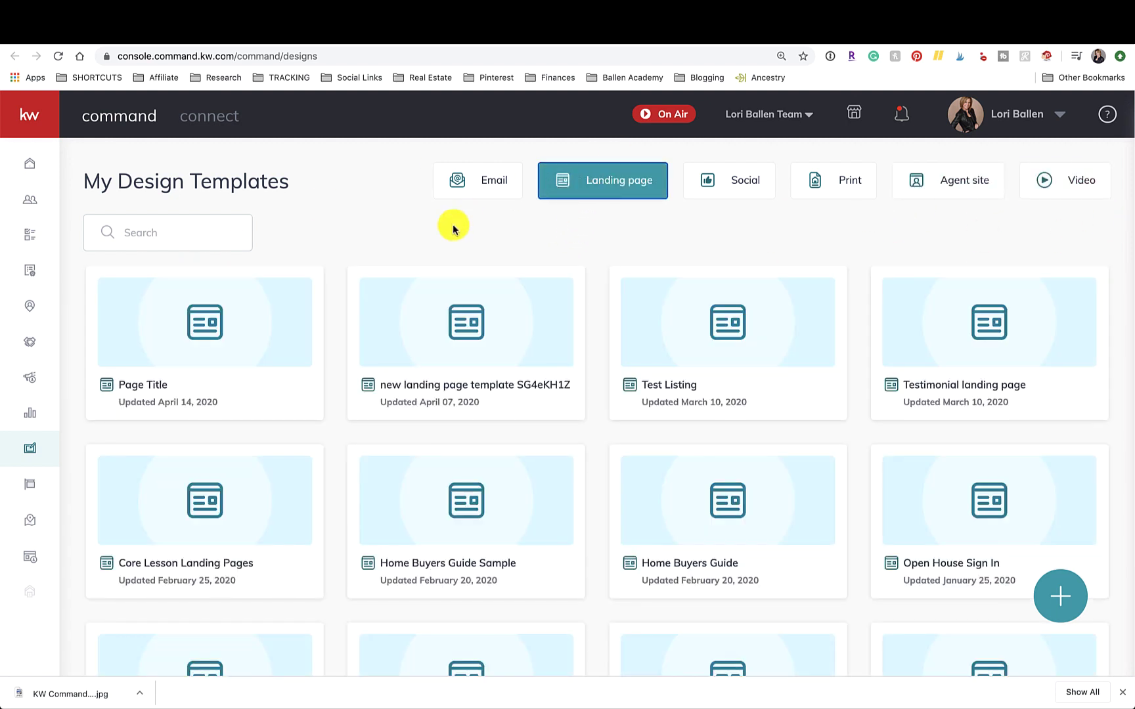
{"action": "scroll", "coordinate": [453, 226], "scroll_direction": "down", "scroll_amount": 1}
{"action": "left_click", "coordinate": [146, 231]}
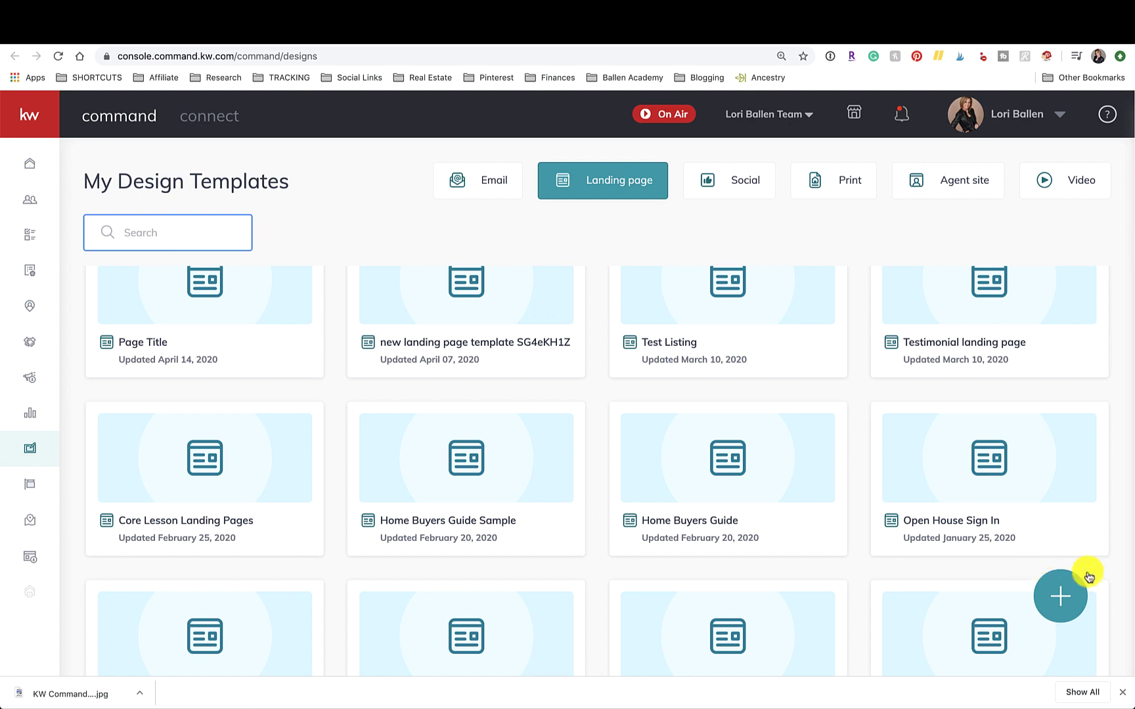
Step: Create a new design of the Social type without importing photos or text from a listing
{"action": "left_click", "coordinate": [1062, 608]}
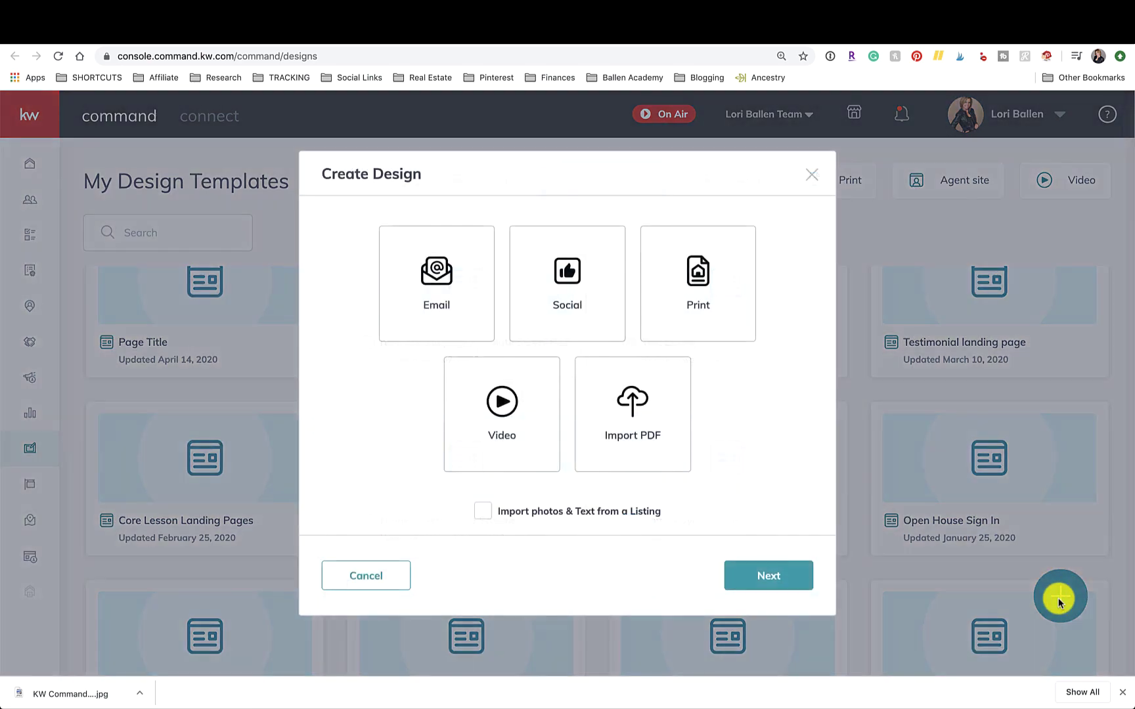
{"action": "left_click", "coordinate": [568, 276]}
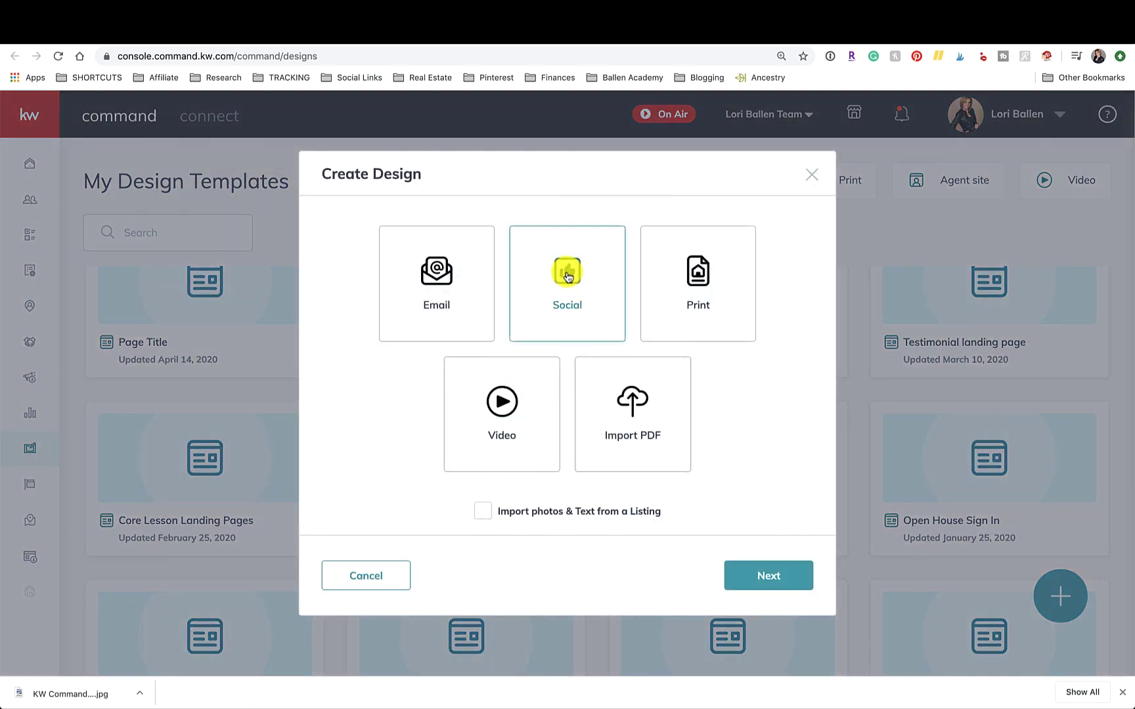
{"action": "left_click", "coordinate": [761, 578]}
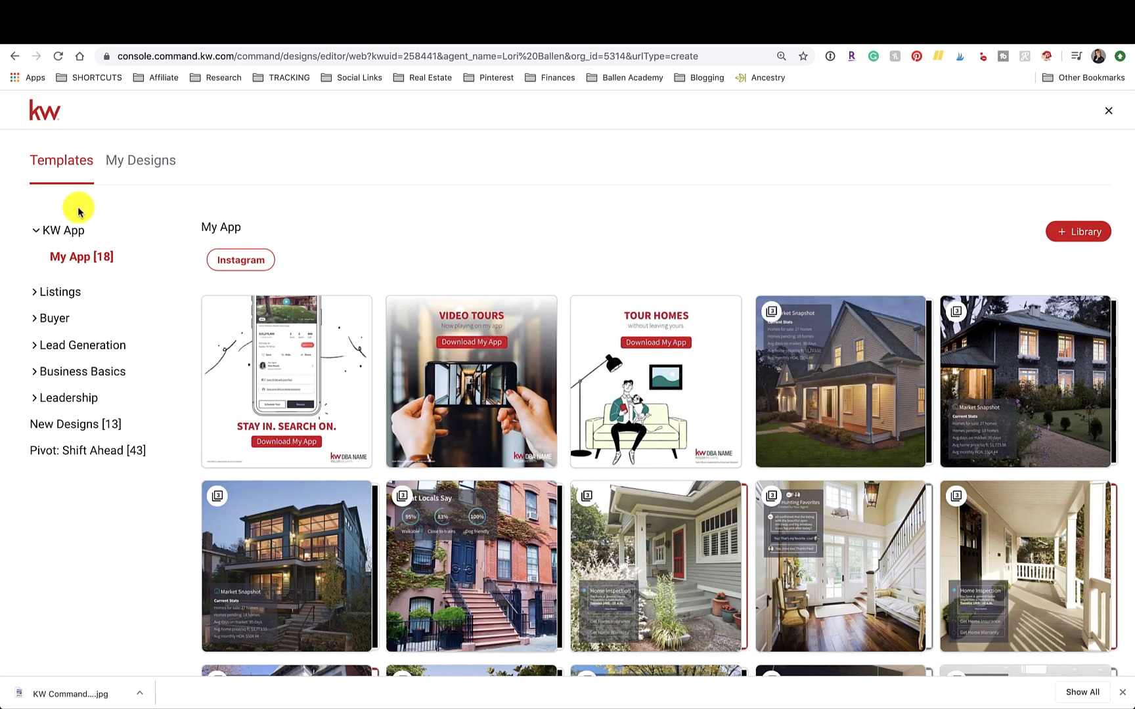
Step: Browse the Listings, Buyer, Lead Generation, Business Basics and Leadership template categories, and look at the Local Expert templates
{"action": "left_click", "coordinate": [63, 294]}
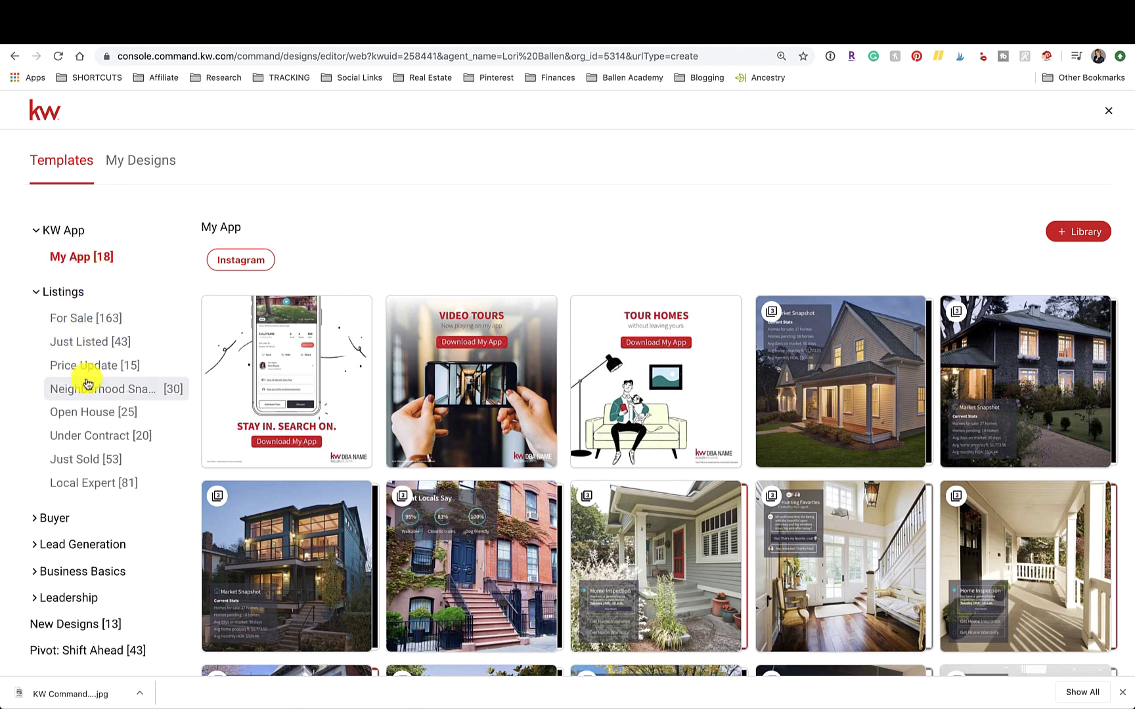
{"action": "left_click", "coordinate": [89, 494]}
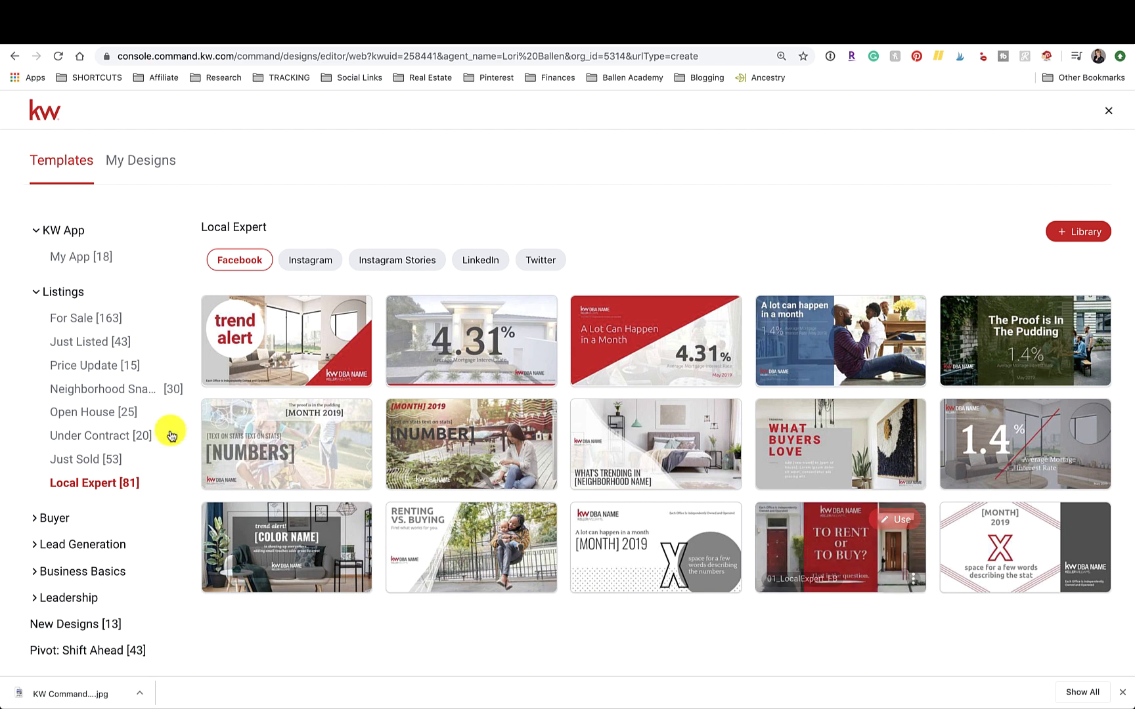
{"action": "left_click", "coordinate": [72, 520]}
{"action": "scroll", "coordinate": [71, 520], "scroll_direction": "down", "scroll_amount": 1}
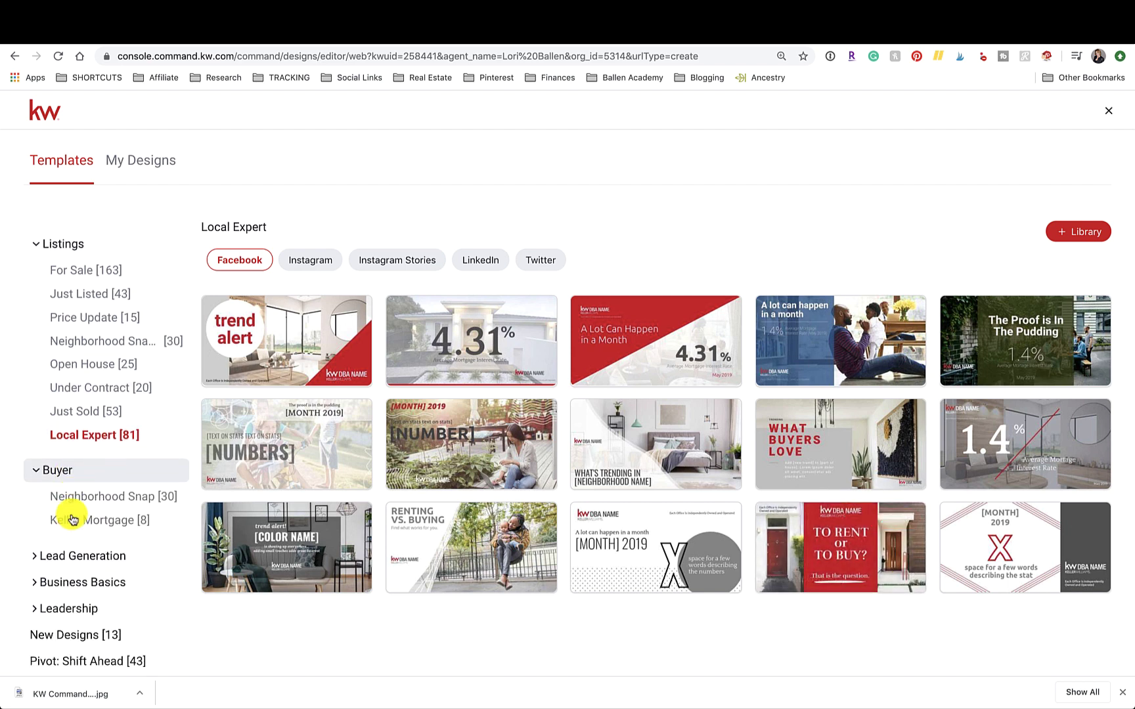
{"action": "left_click", "coordinate": [126, 558]}
{"action": "scroll", "coordinate": [121, 559], "scroll_direction": "down", "scroll_amount": 5}
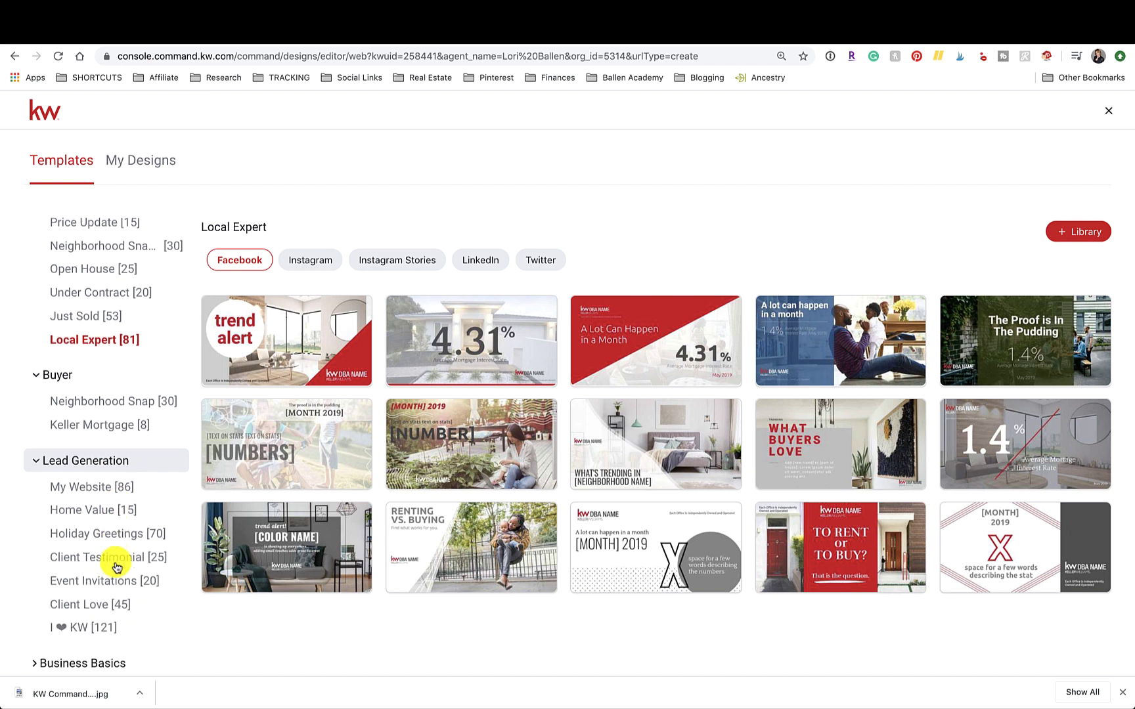
{"action": "scroll", "coordinate": [117, 566], "scroll_direction": "down", "scroll_amount": 1}
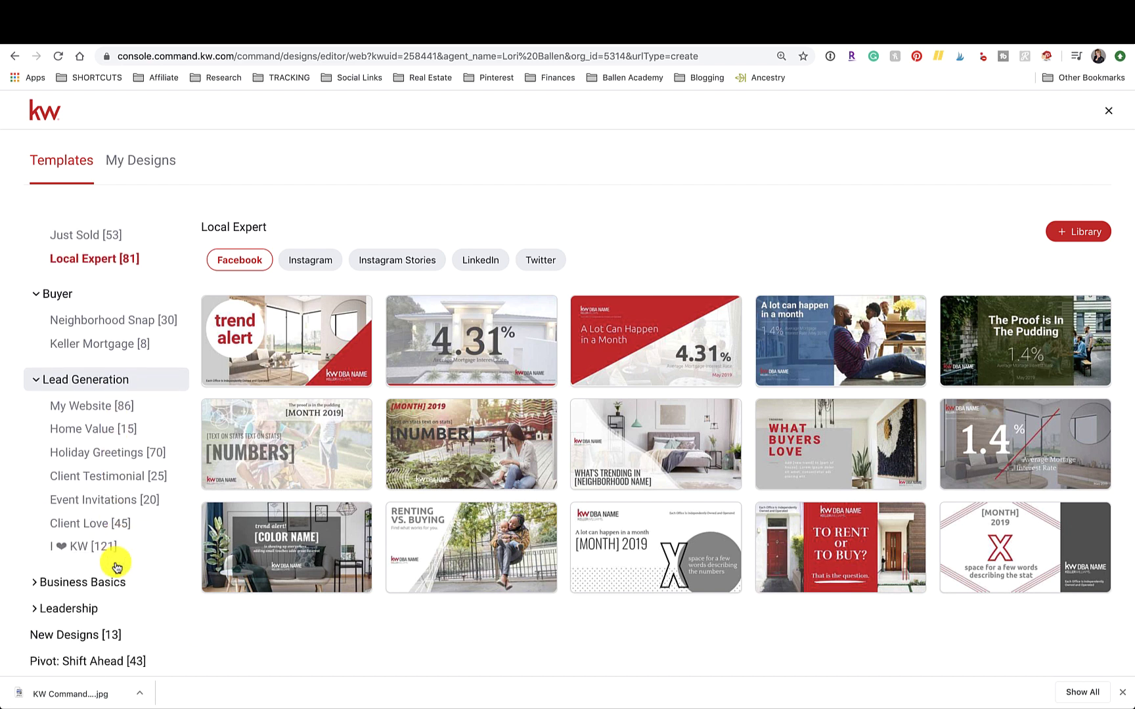
{"action": "left_click", "coordinate": [99, 582]}
{"action": "scroll", "coordinate": [100, 580], "scroll_direction": "down", "scroll_amount": 2}
{"action": "left_click", "coordinate": [83, 610]}
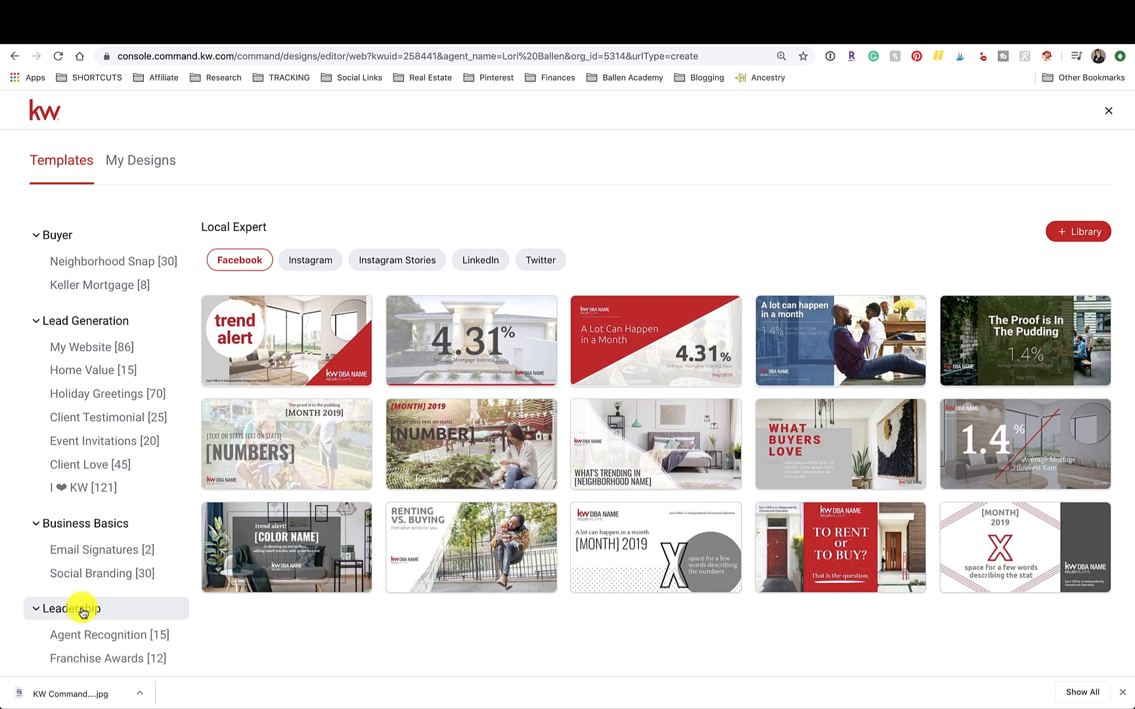
{"action": "scroll", "coordinate": [138, 452], "scroll_direction": "up", "scroll_amount": 6}
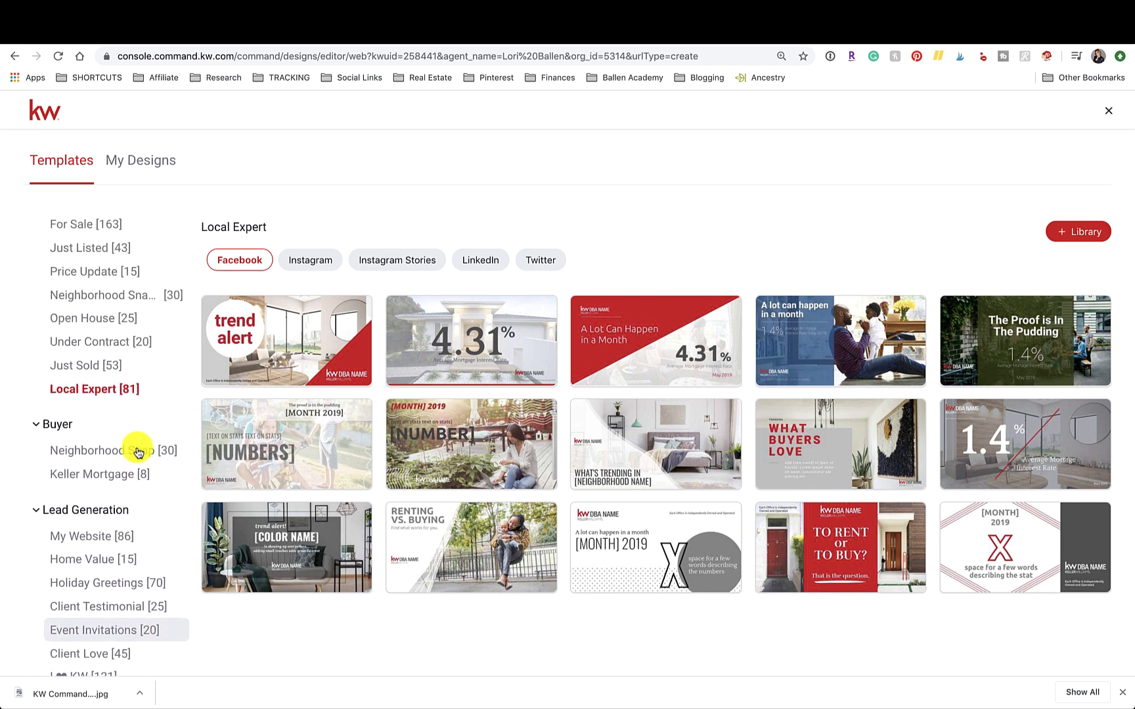
{"action": "scroll", "coordinate": [138, 452], "scroll_direction": "down", "scroll_amount": 4}
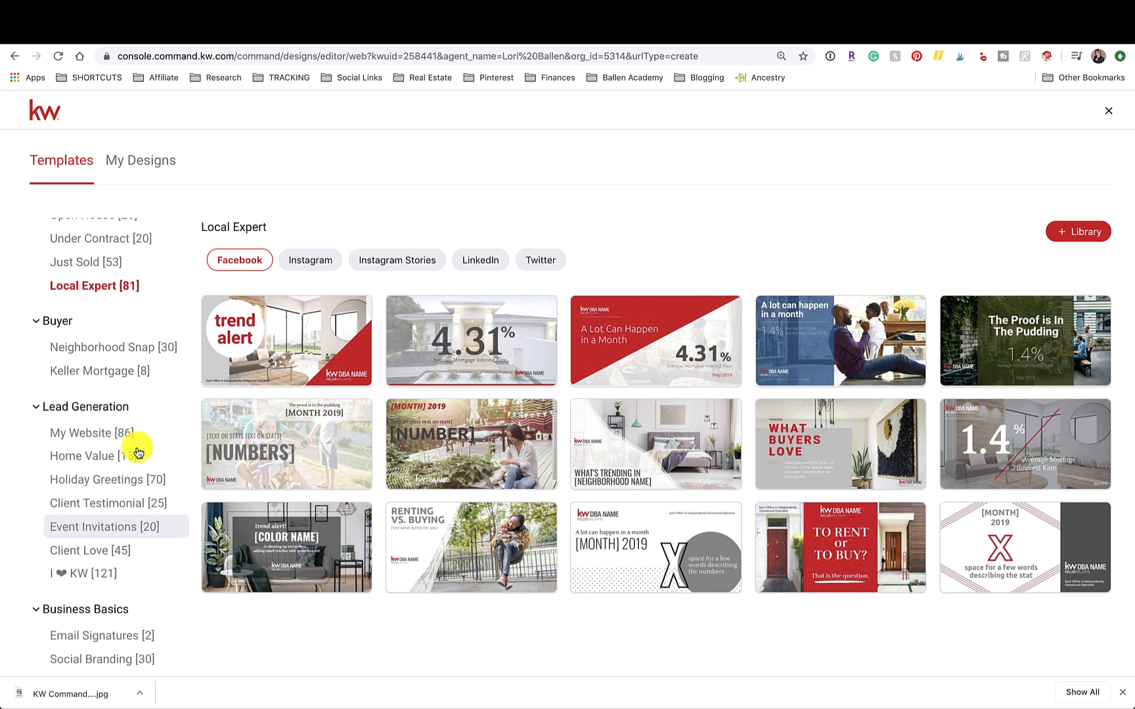
Step: Show the My Website templates for Facebook and use the StartSearch-01_FB "Start Your Home Search" template
{"action": "left_click", "coordinate": [100, 432]}
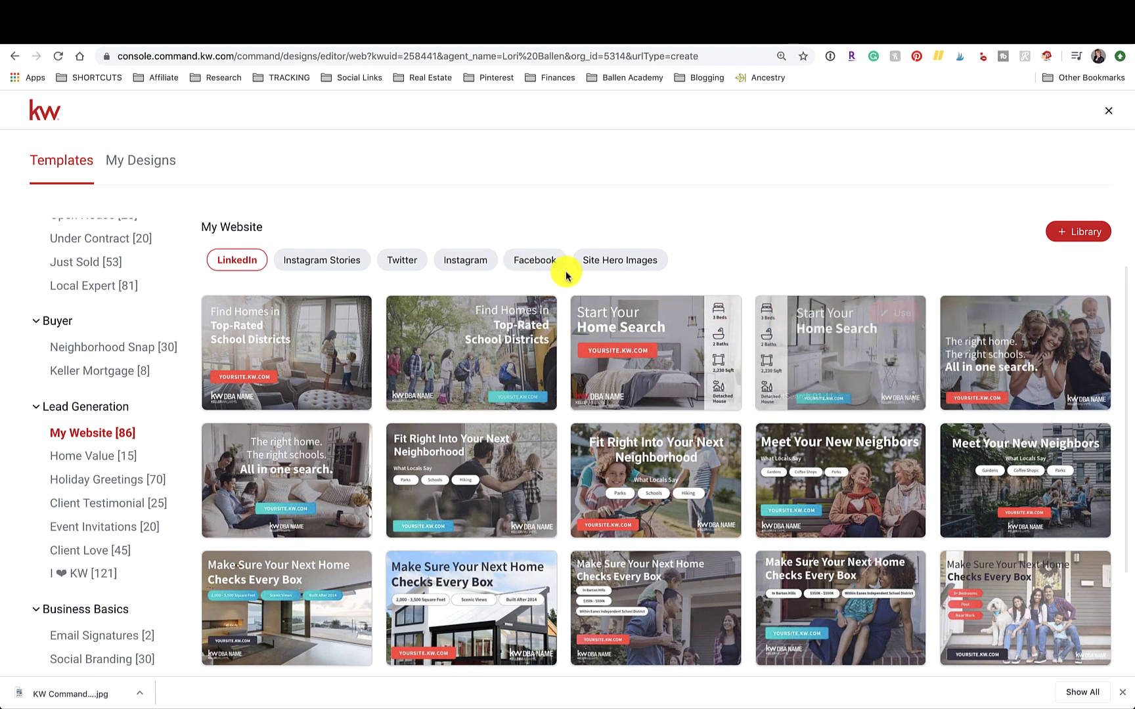
{"action": "left_click", "coordinate": [530, 267]}
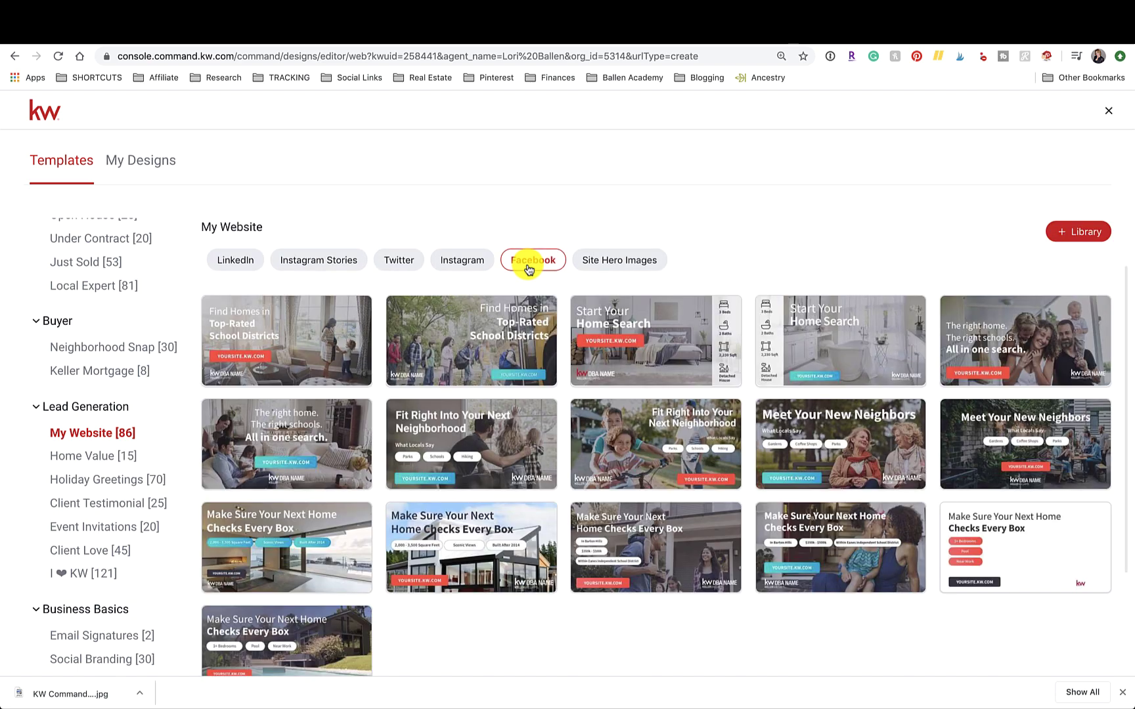
{"action": "mouse_move", "coordinate": [856, 446]}
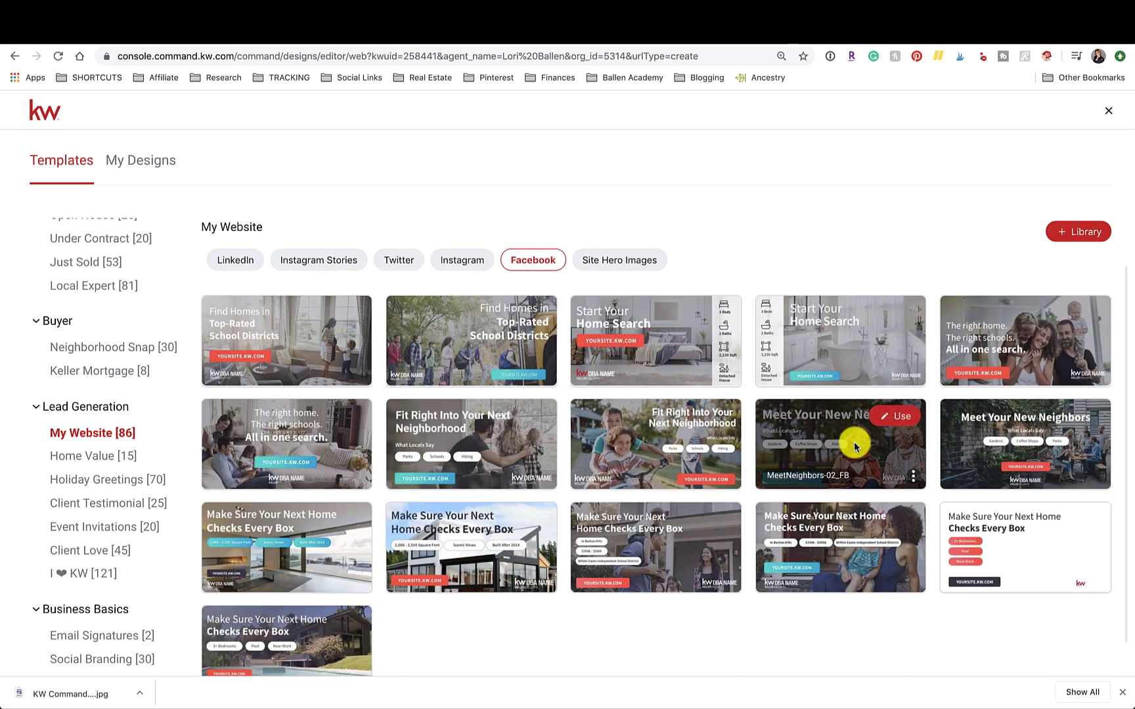
{"action": "mouse_move", "coordinate": [857, 568]}
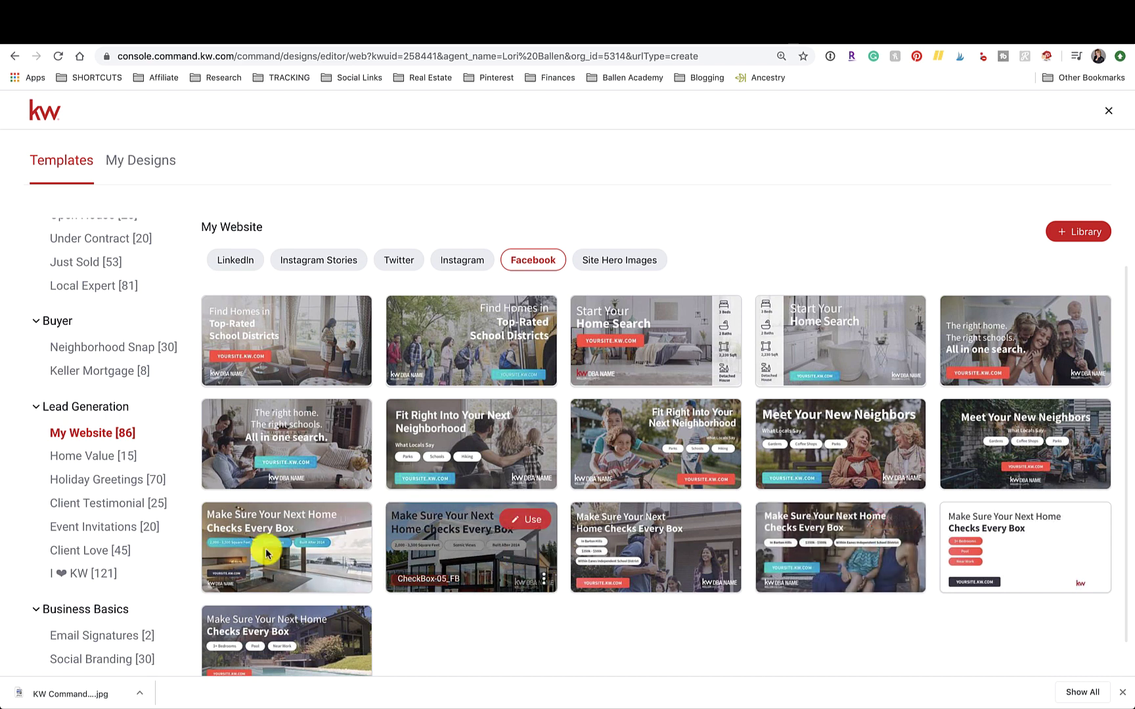
{"action": "mouse_move", "coordinate": [321, 363]}
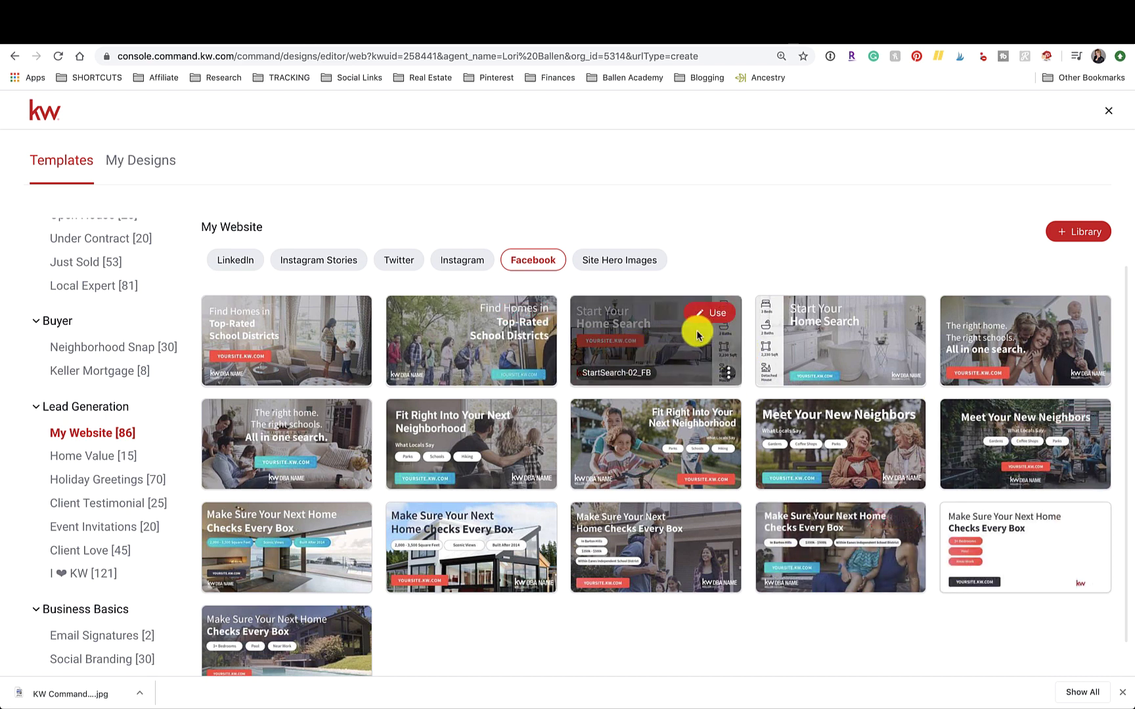
{"action": "left_click", "coordinate": [901, 319]}
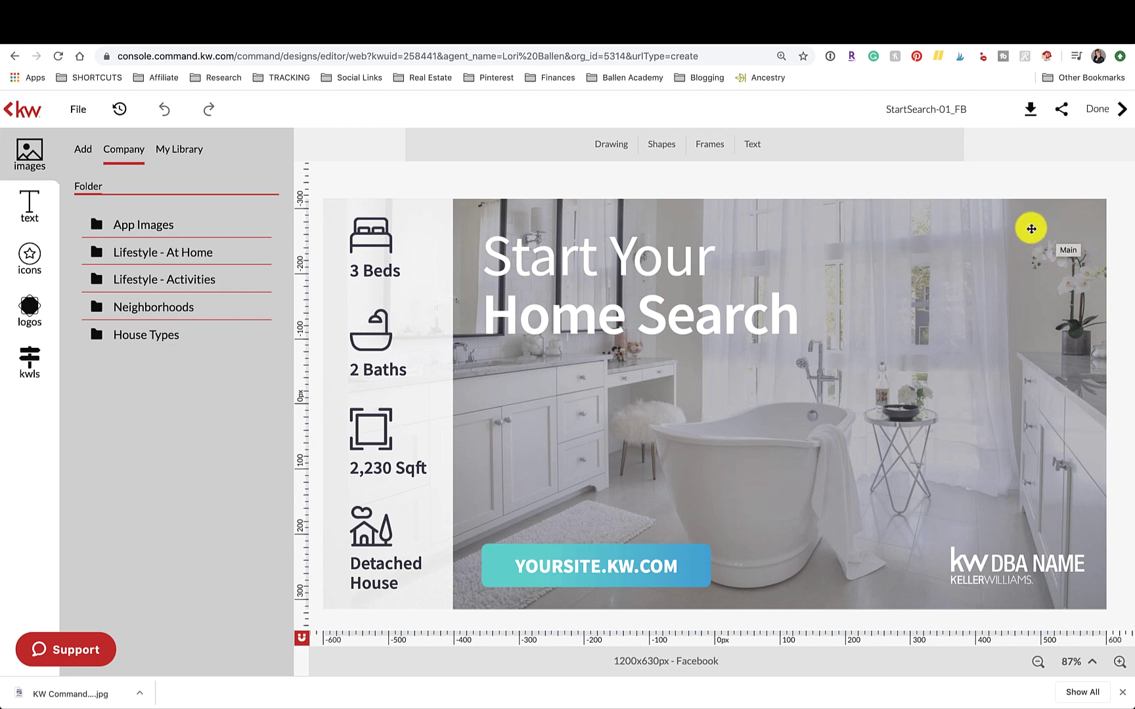
Step: Select the dark overlay on the canvas and look through the company's App Images and Lifestyle - At Home photo folders
{"action": "left_click", "coordinate": [939, 259]}
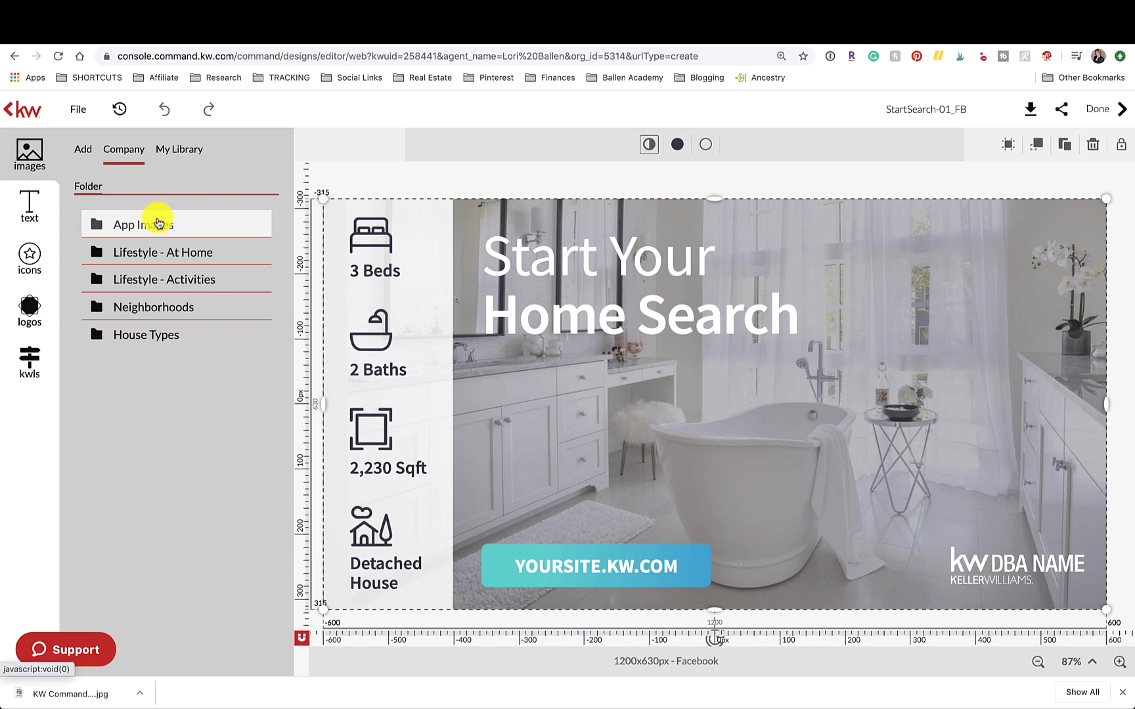
{"action": "left_click", "coordinate": [114, 228]}
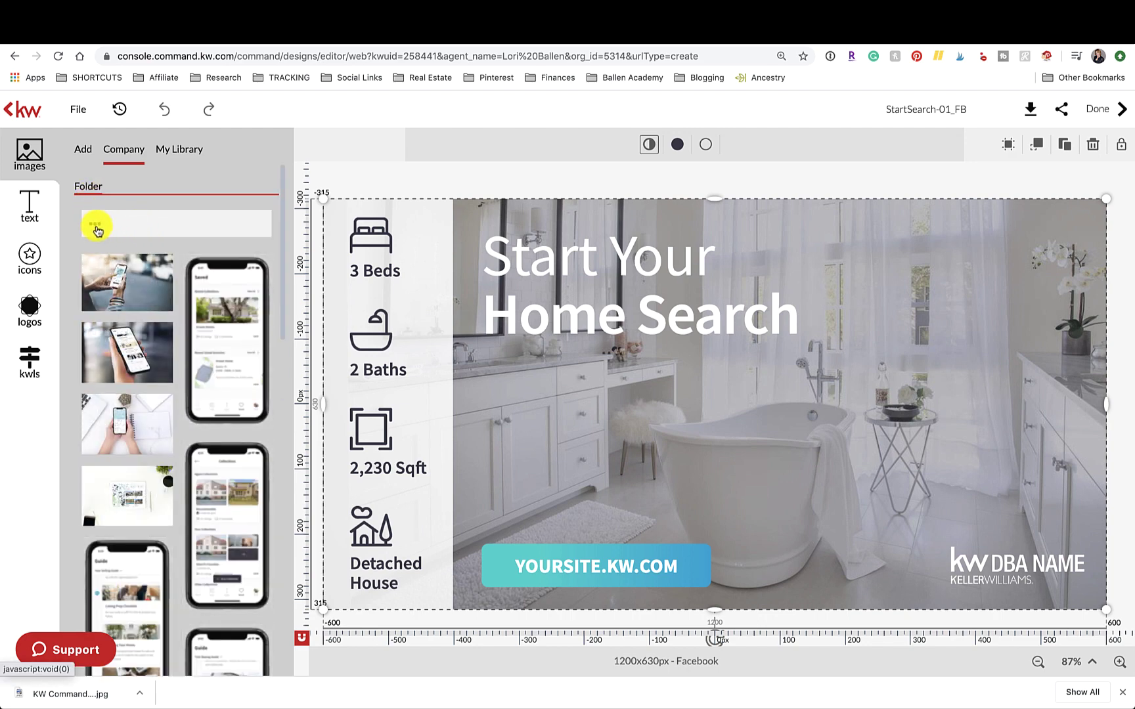
{"action": "left_click", "coordinate": [96, 228]}
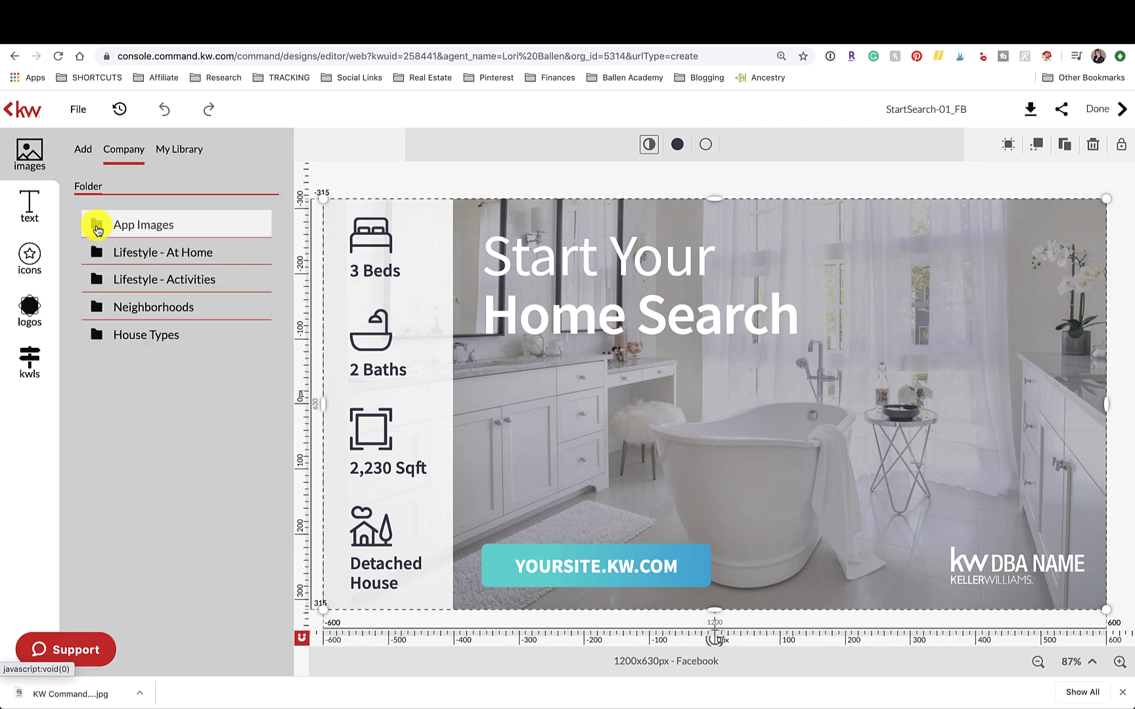
{"action": "left_click", "coordinate": [138, 255]}
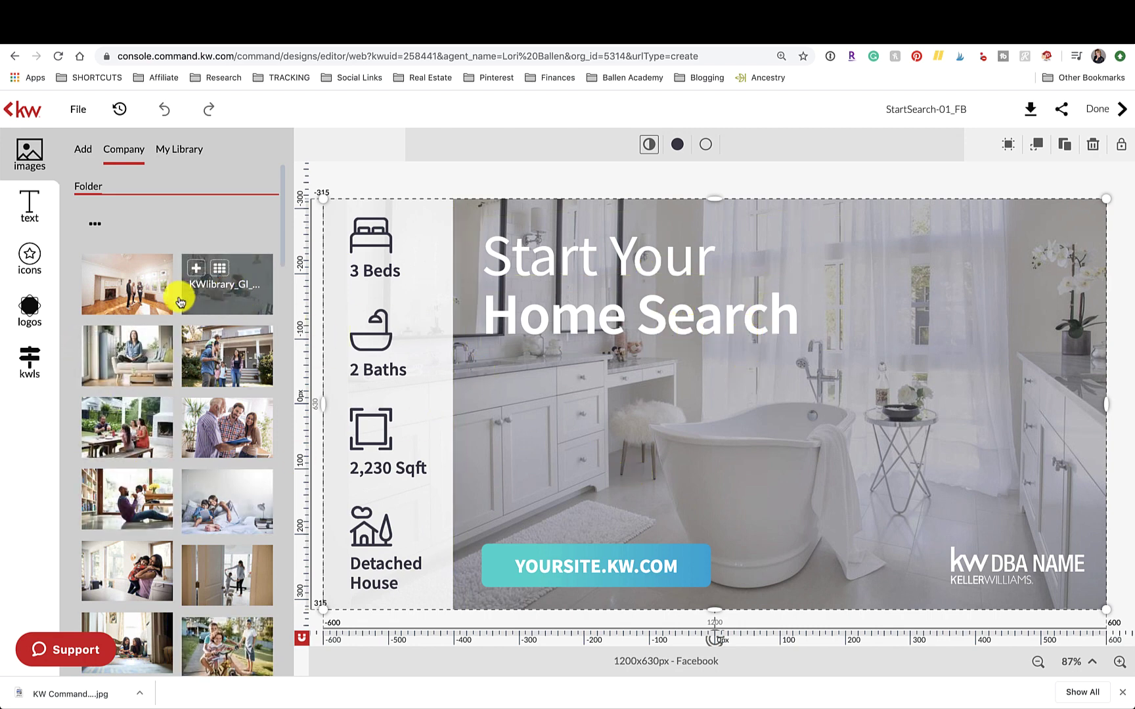
{"action": "mouse_move", "coordinate": [156, 302]}
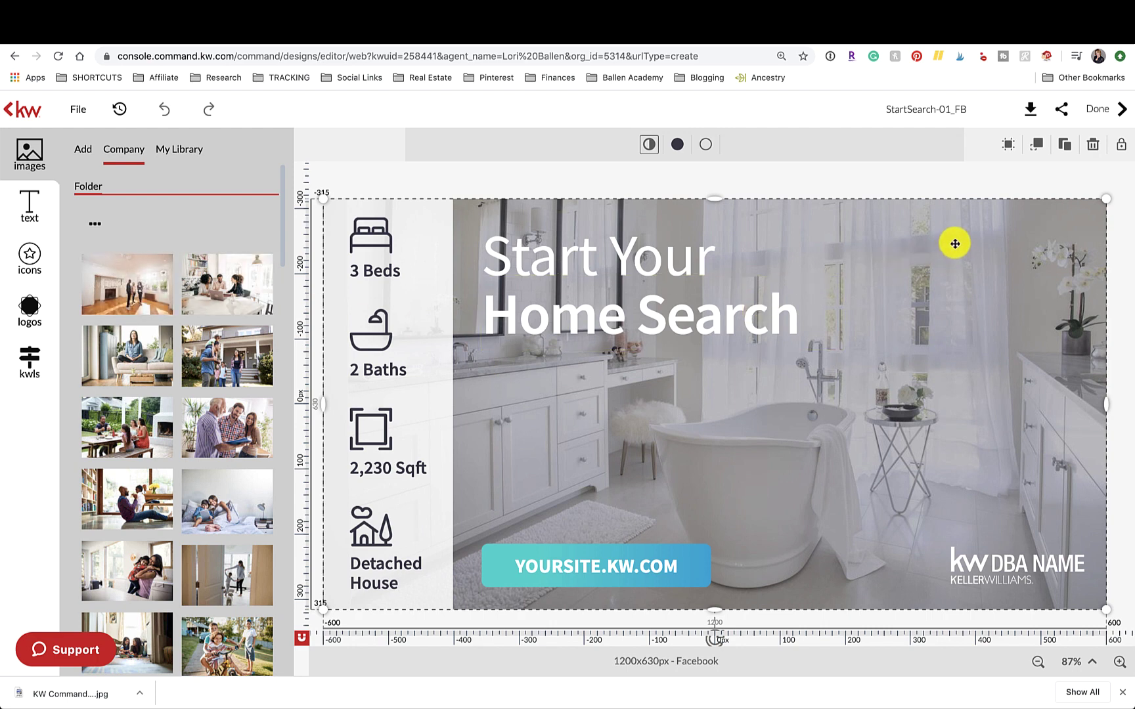
{"action": "mouse_move", "coordinate": [138, 258]}
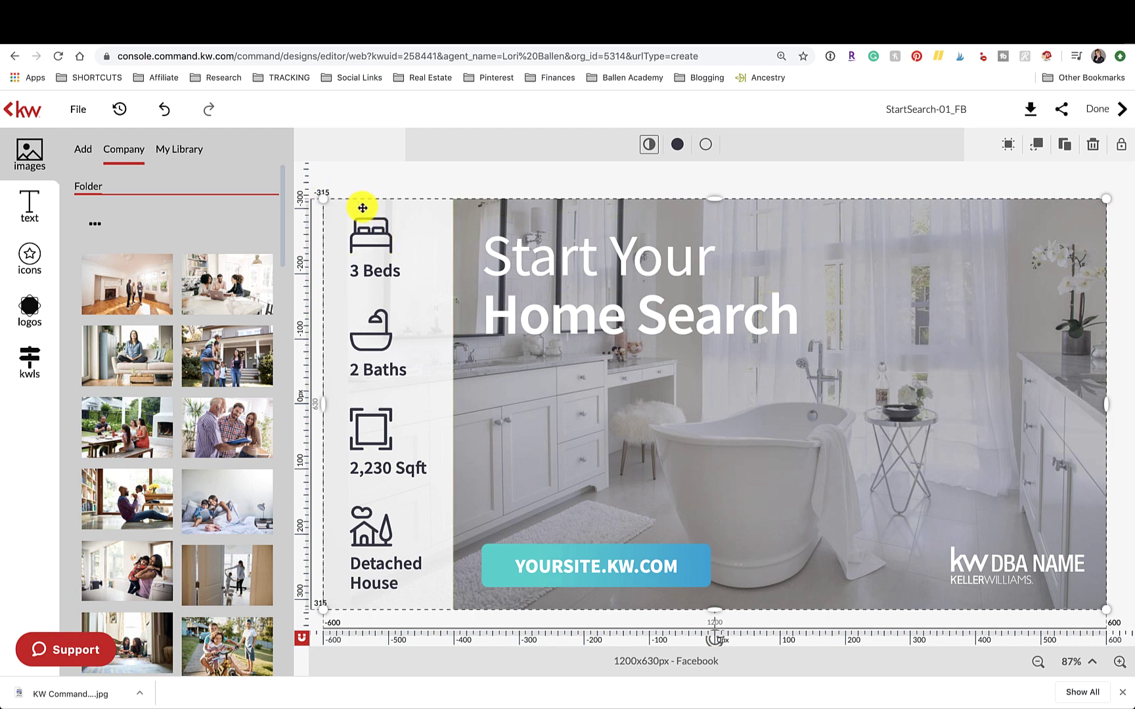
Step: Shrink the dark overlay from its lower-right corner to about 70% of the canvas width and height
{"action": "left_click", "coordinate": [626, 243]}
{"action": "left_click", "coordinate": [813, 504]}
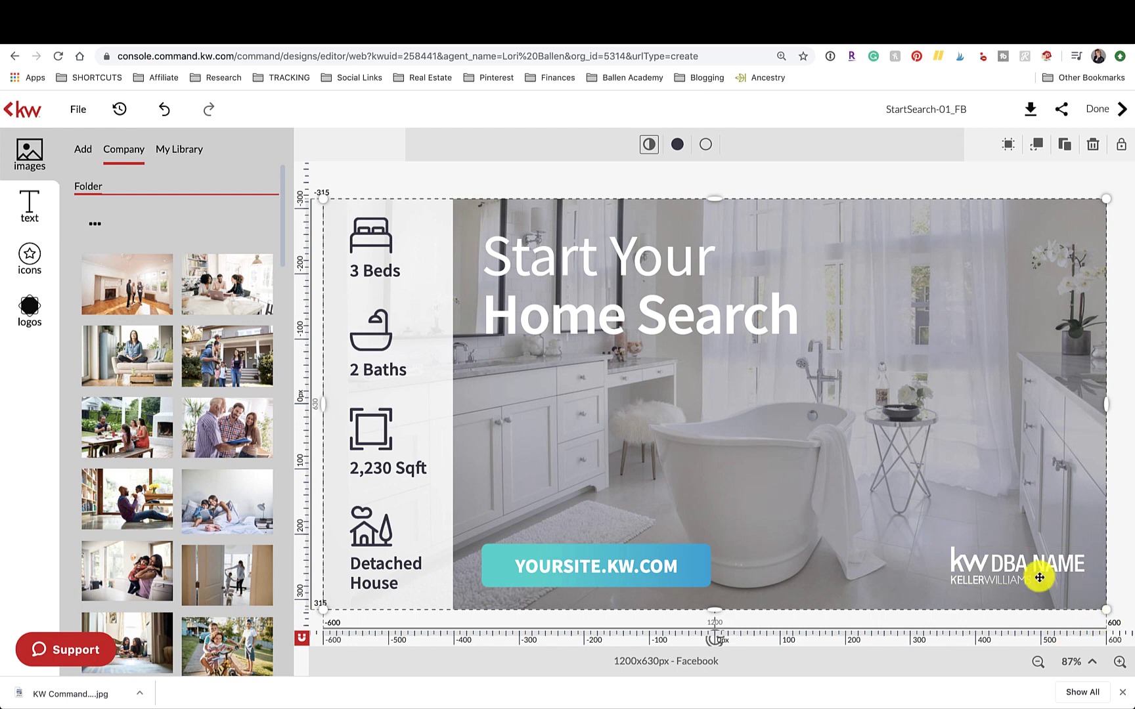
{"action": "mouse_move", "coordinate": [1106, 613]}
{"action": "left_mouse_down"}
{"action": "mouse_move", "coordinate": [1029, 573]}
{"action": "mouse_move", "coordinate": [1115, 618]}
{"action": "mouse_move", "coordinate": [1014, 524]}
{"action": "mouse_move", "coordinate": [826, 451]}
{"action": "mouse_move", "coordinate": [812, 423]}
{"action": "mouse_move", "coordinate": [982, 558]}
{"action": "mouse_move", "coordinate": [1106, 630]}
{"action": "mouse_move", "coordinate": [876, 466]}
{"action": "left_mouse_up"}
{"action": "left_click", "coordinate": [987, 220]}
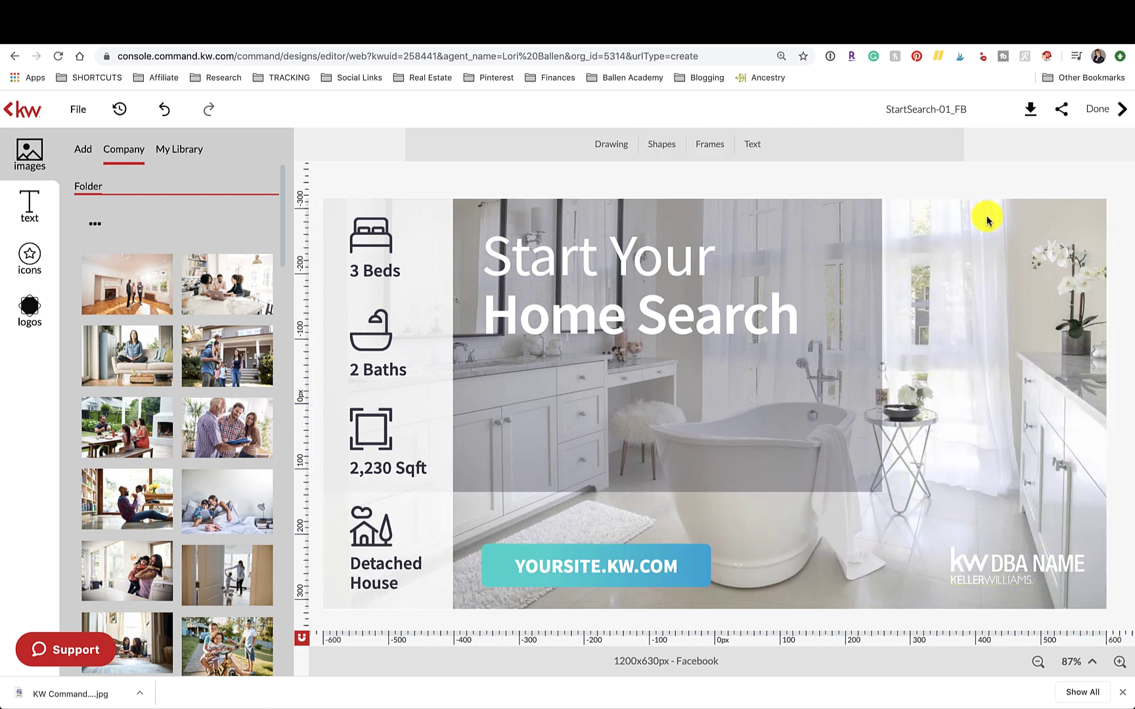
{"action": "left_click", "coordinate": [987, 220]}
{"action": "double_click", "coordinate": [836, 533]}
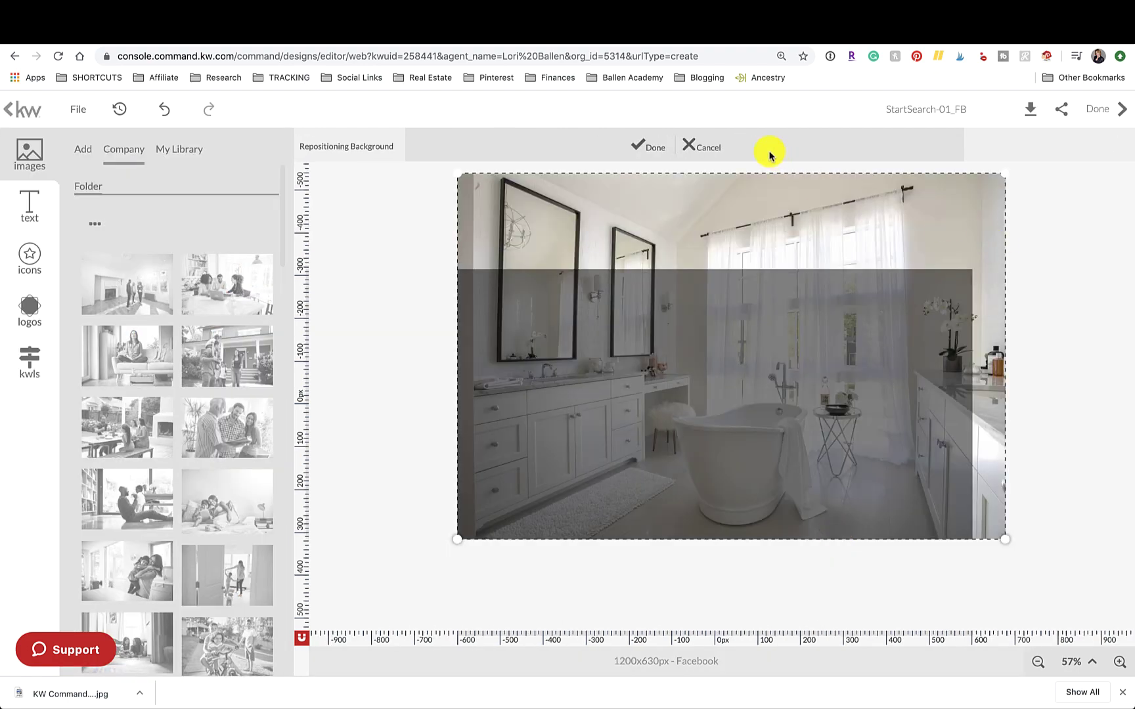
{"action": "left_click", "coordinate": [708, 147]}
Step: Undo the earlier overlay resizes and shrink the dark overlay from its lower-right corner to about 968 × 508 px
{"action": "left_click", "coordinate": [891, 357]}
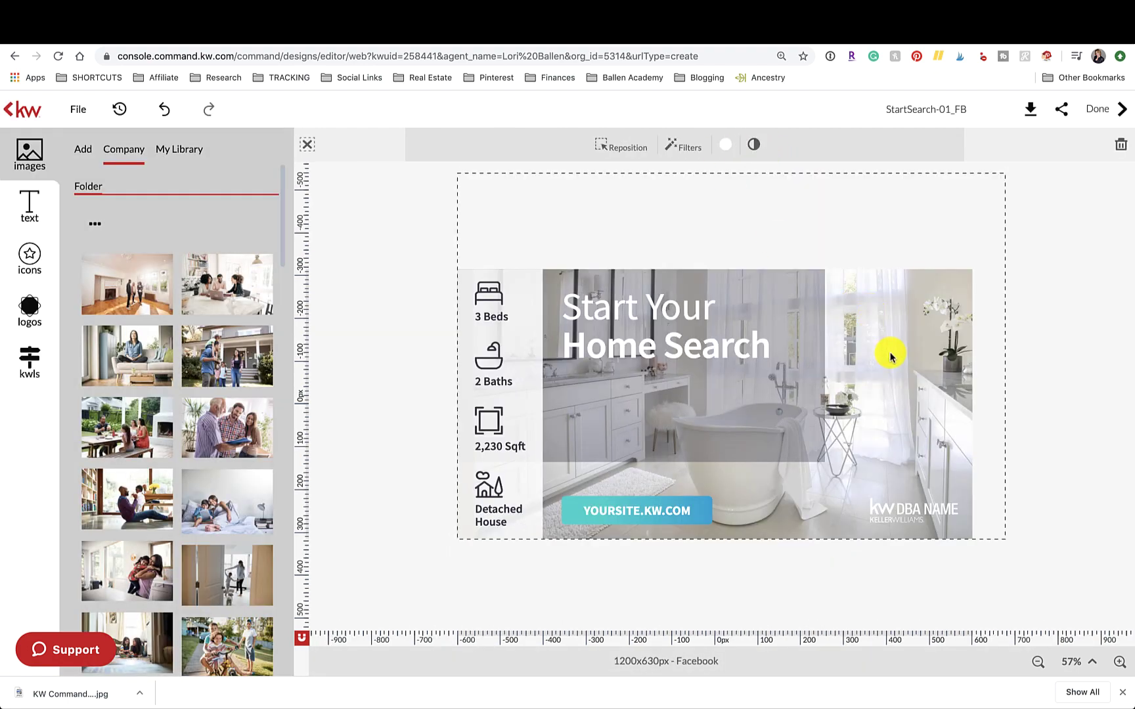
{"action": "left_click", "coordinate": [890, 356]}
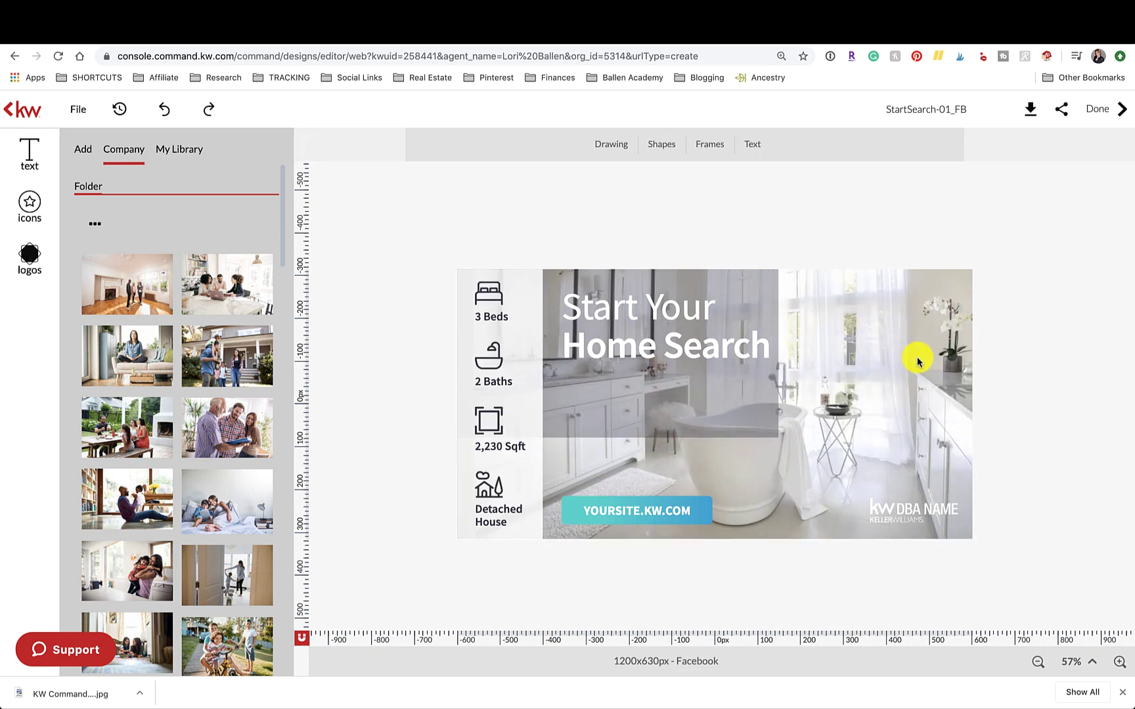
{"action": "left_click", "coordinate": [917, 361]}
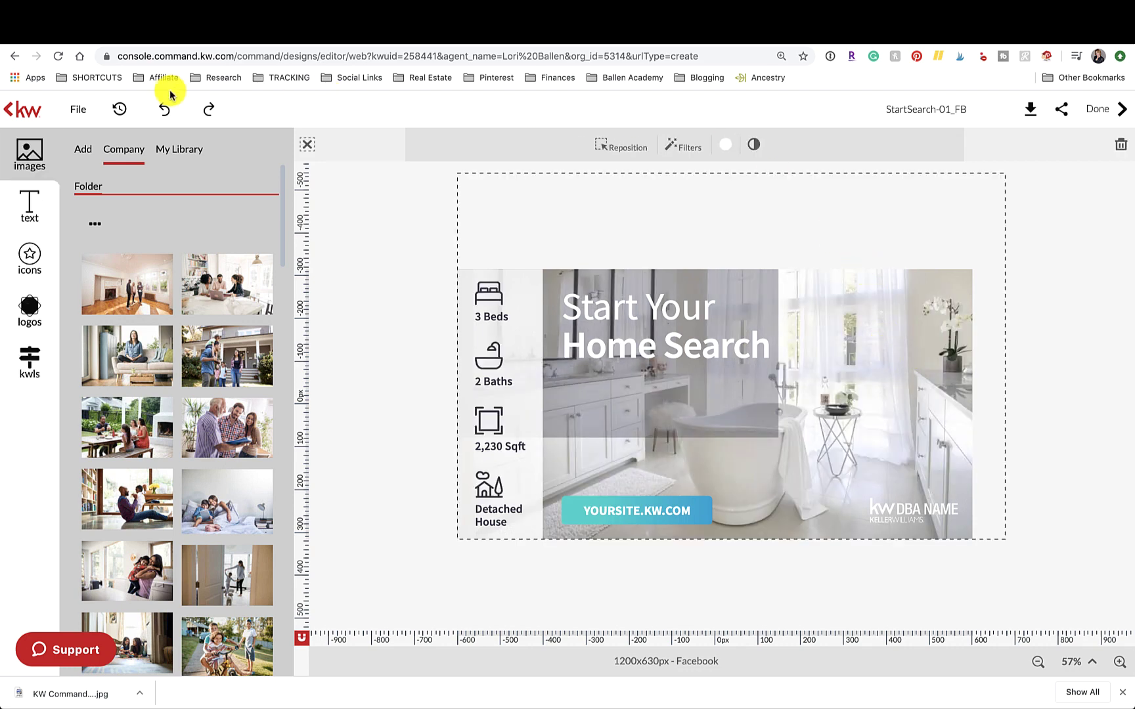
{"action": "left_click", "coordinate": [164, 110]}
{"action": "left_click", "coordinate": [164, 112]}
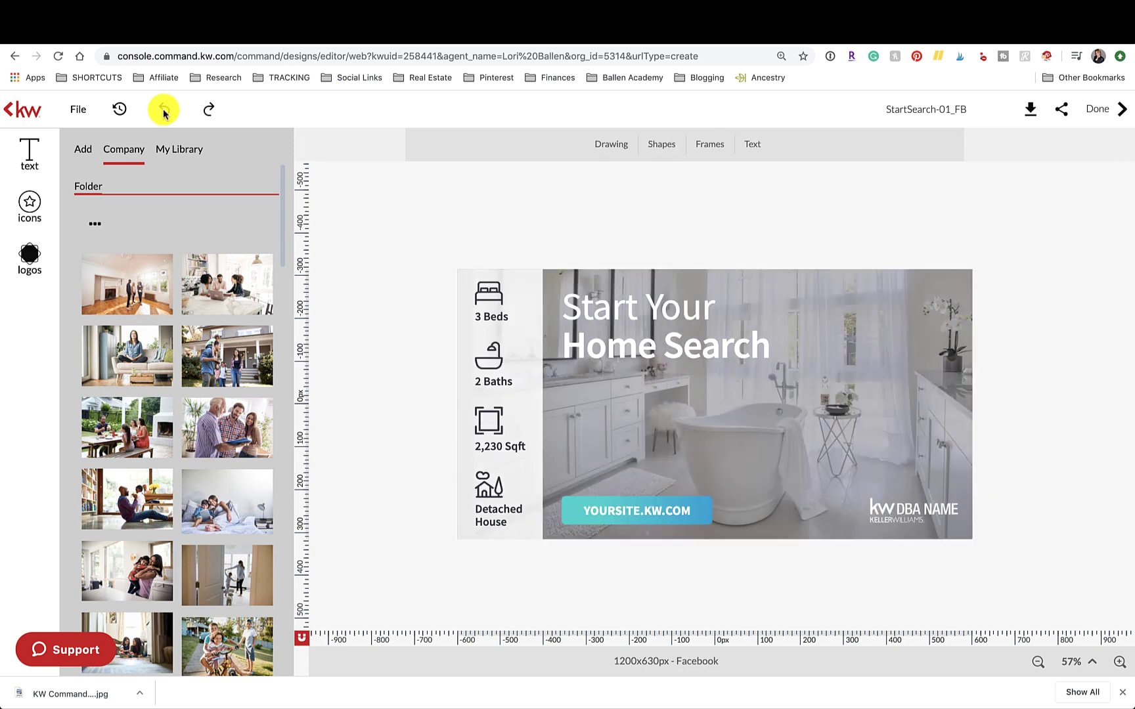
{"action": "left_click", "coordinate": [765, 471]}
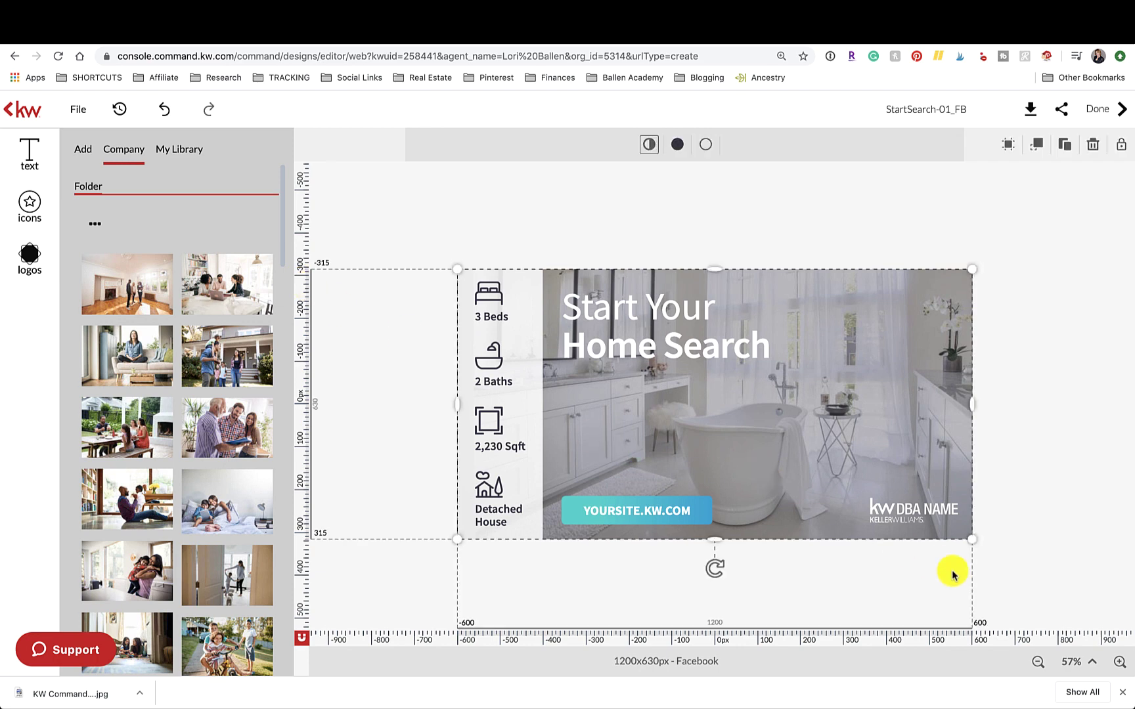
{"action": "left_click_drag", "start_coordinate": [965, 544], "coordinate": [870, 460]}
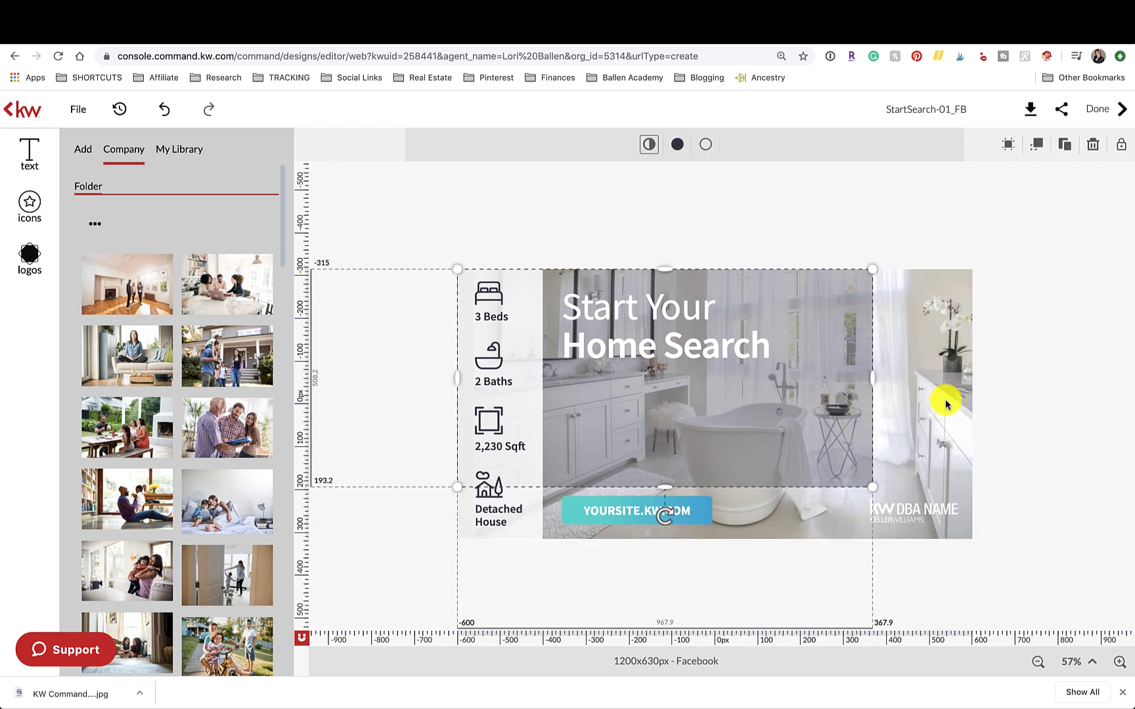
Step: Replace the bathroom background image with the company photo of three people standing in an empty living room
{"action": "left_click", "coordinate": [932, 379]}
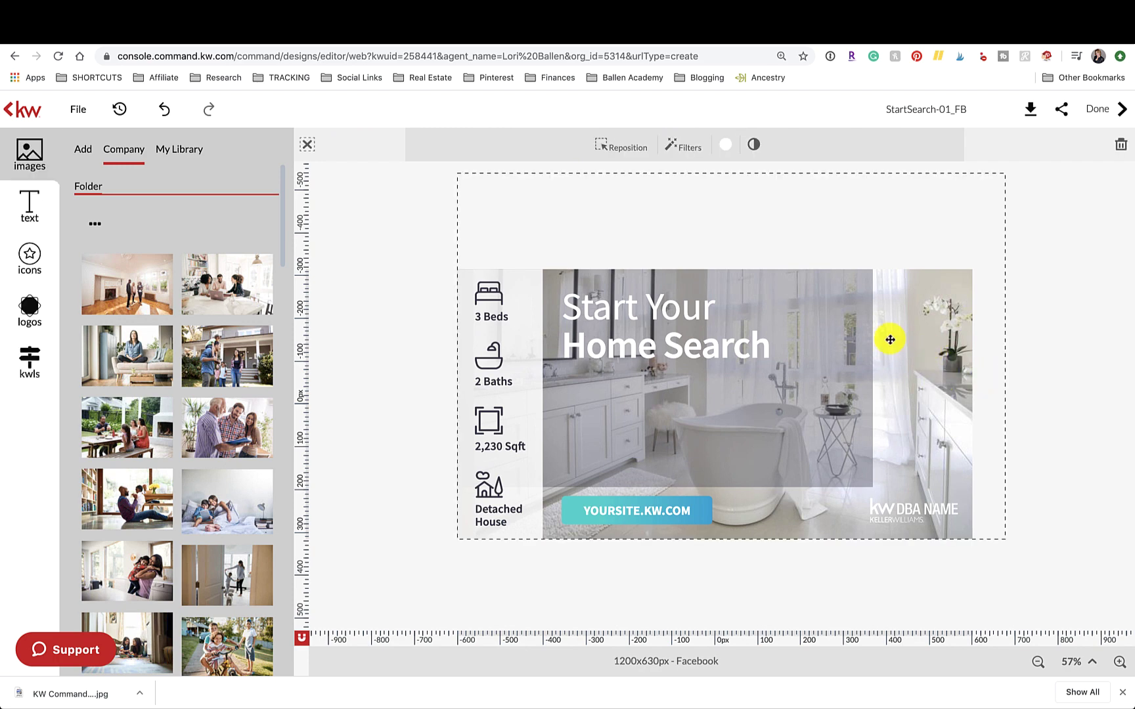
{"action": "mouse_move", "coordinate": [101, 266]}
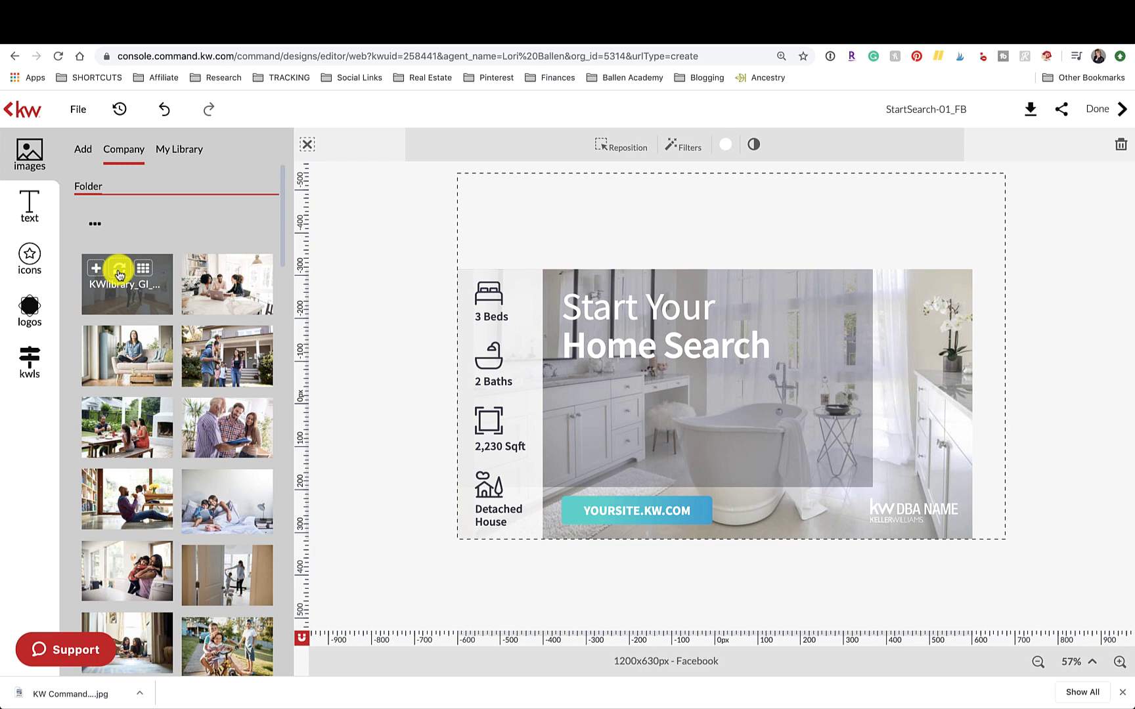
{"action": "left_click", "coordinate": [119, 270]}
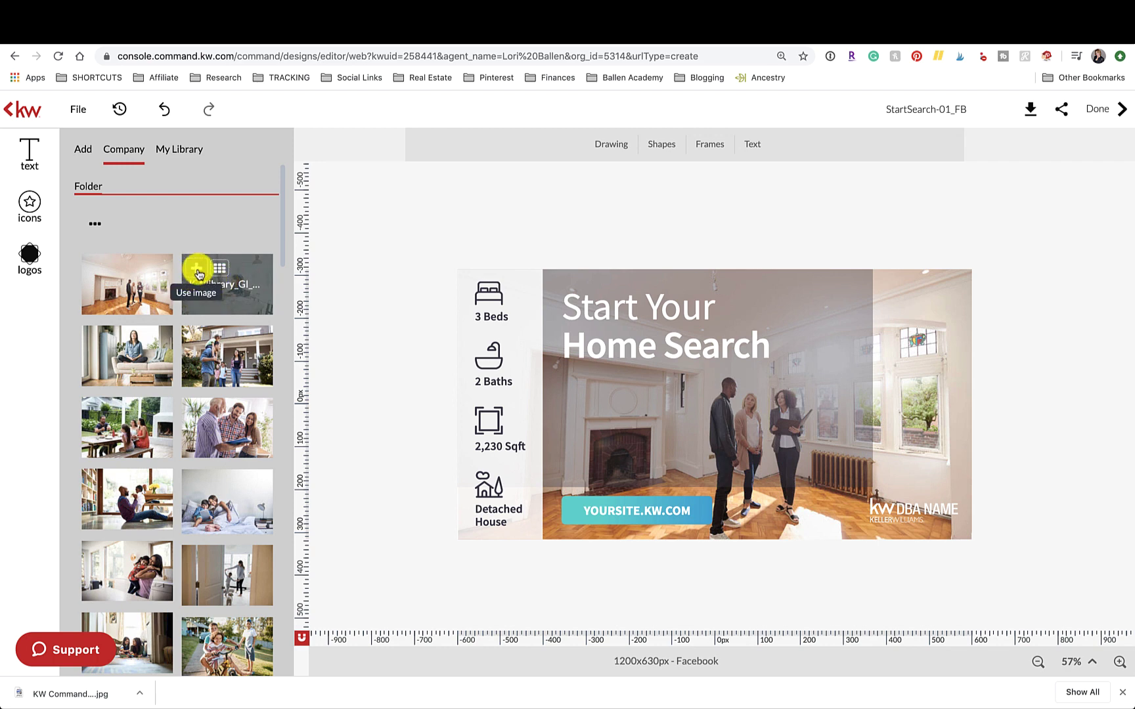
Step: Try adding the photo of three people at a table as a separate enlarged image, and delete it with its placeholder
{"action": "left_click", "coordinate": [196, 269]}
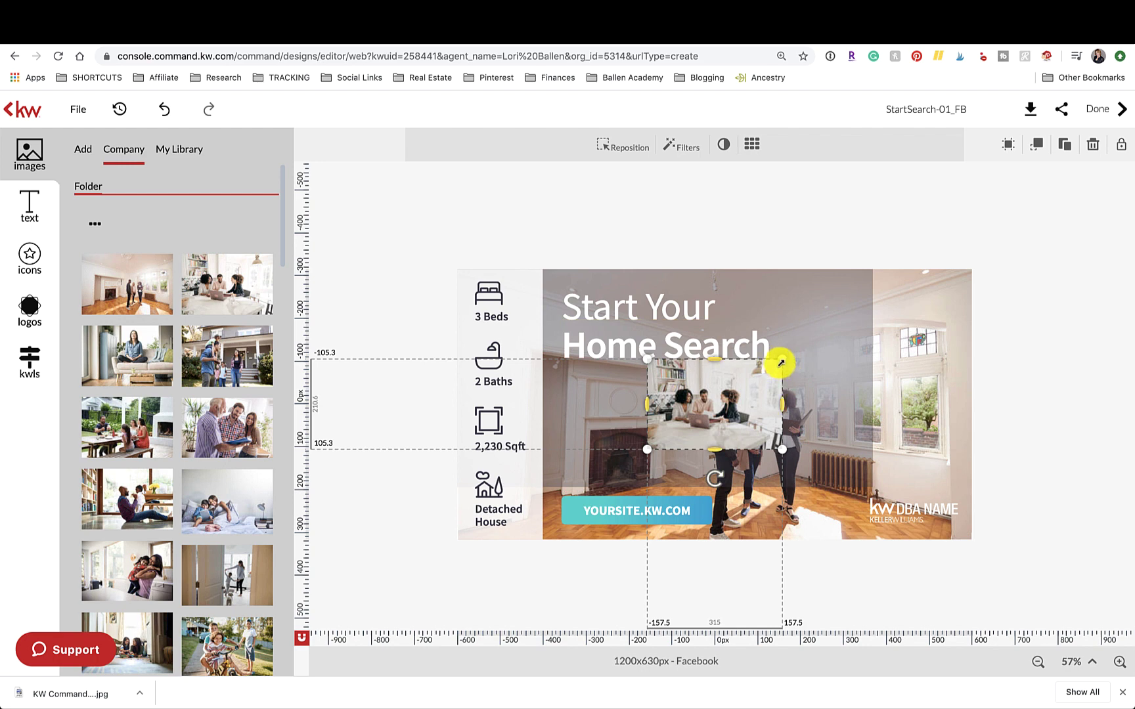
{"action": "left_click_drag", "start_coordinate": [780, 363], "coordinate": [831, 327]}
{"action": "key", "text": "Delete"}
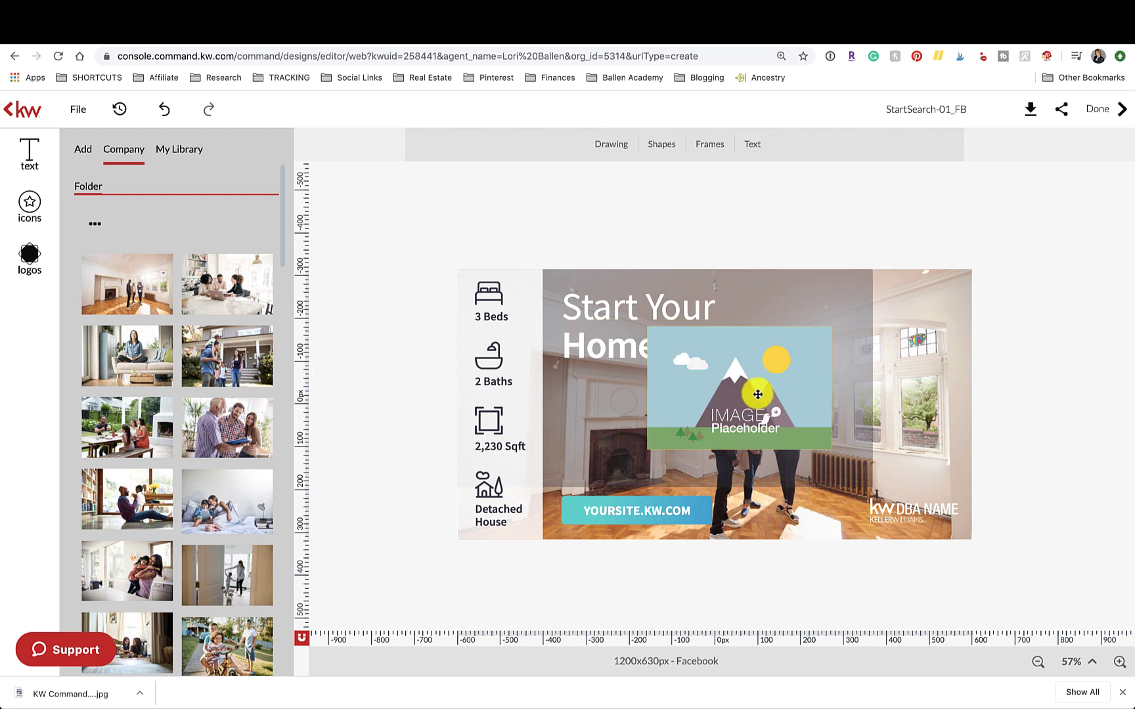
{"action": "left_click", "coordinate": [758, 394]}
{"action": "key", "text": "Delete"}
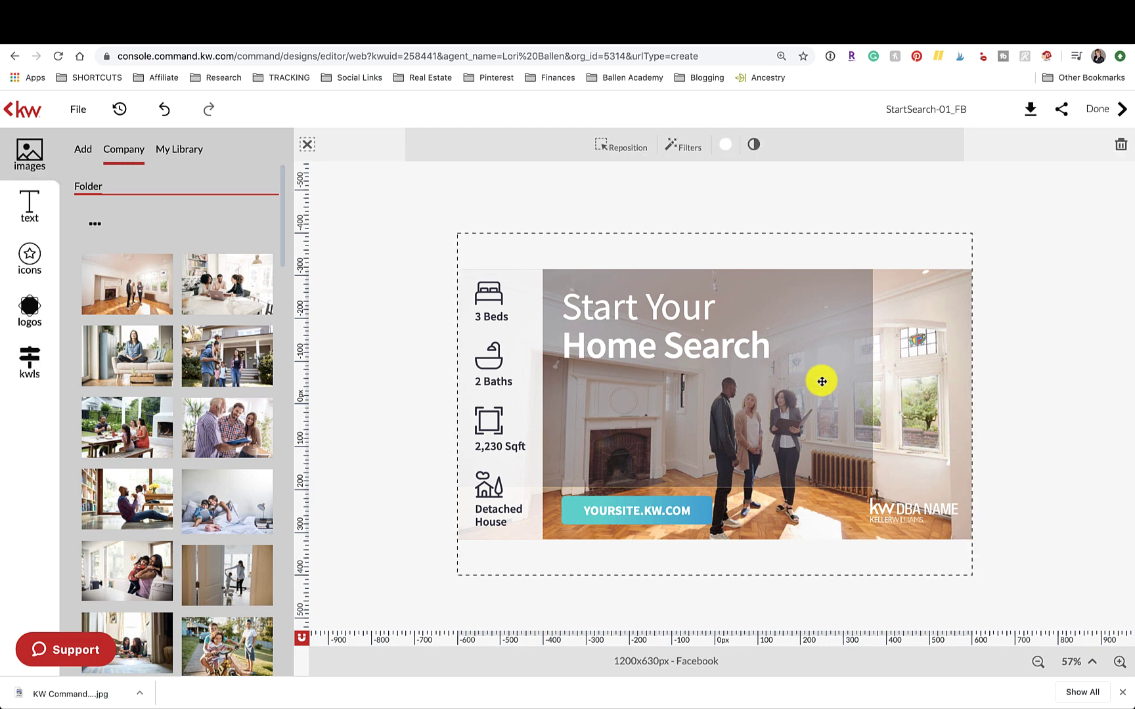
Step: Replace the background image with the photo of three people meeting at a table with a laptop
{"action": "mouse_move", "coordinate": [217, 261]}
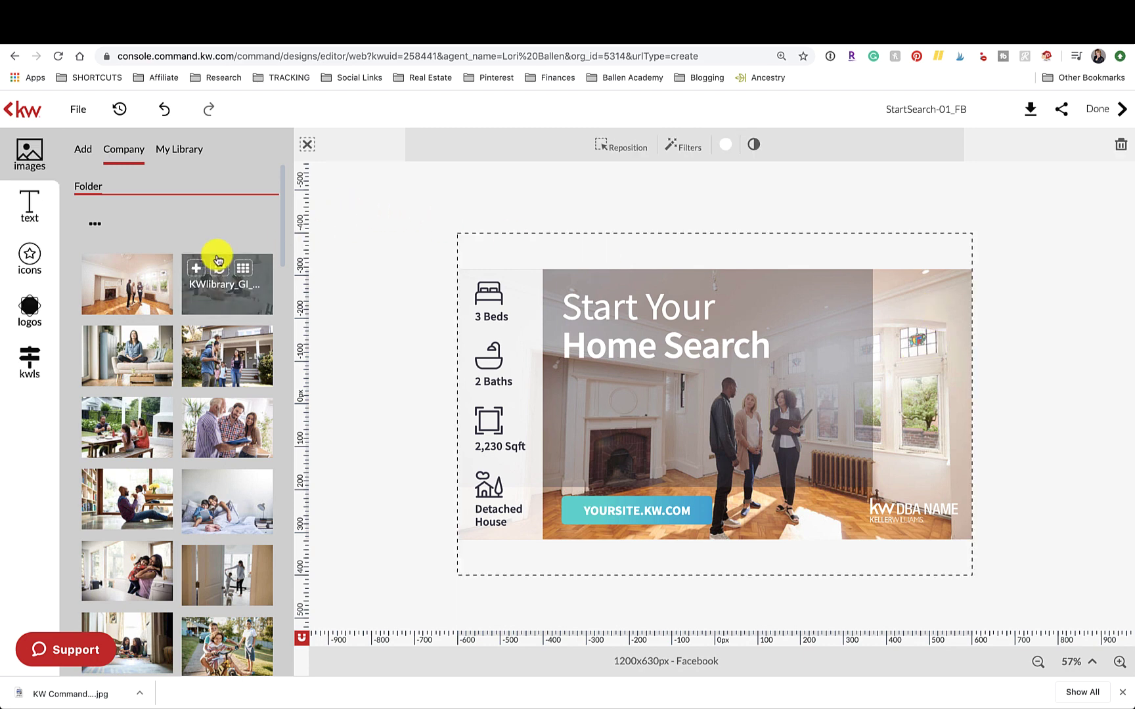
{"action": "left_click", "coordinate": [217, 270]}
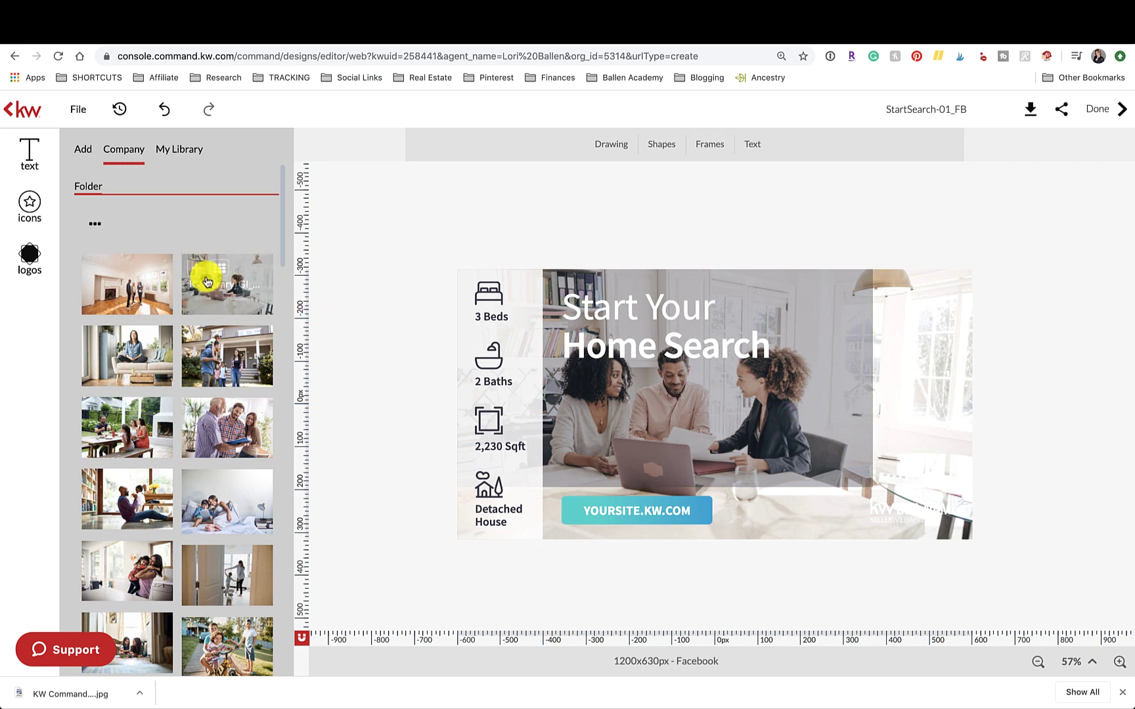
Step: Look through the remaining company lifestyle photos in the open folder for other possible background images
{"action": "scroll", "coordinate": [135, 357], "scroll_direction": "down", "scroll_amount": 4}
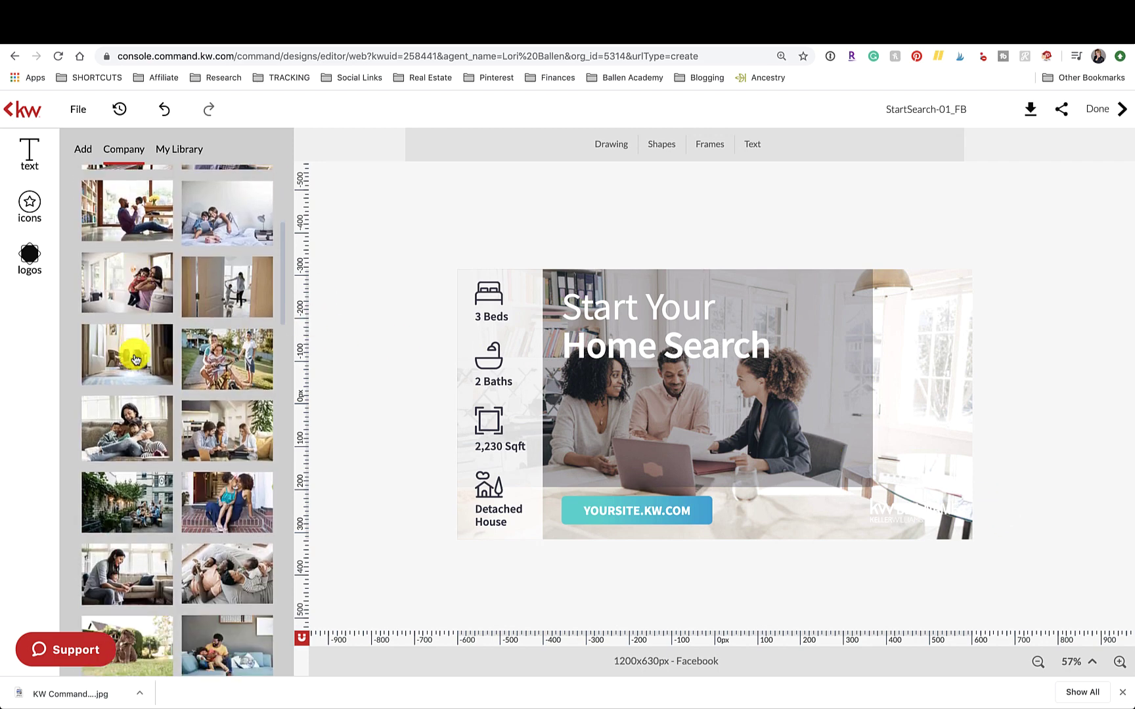
{"action": "scroll", "coordinate": [135, 359], "scroll_direction": "down", "scroll_amount": 1}
{"action": "scroll", "coordinate": [135, 359], "scroll_direction": "down", "scroll_amount": 3}
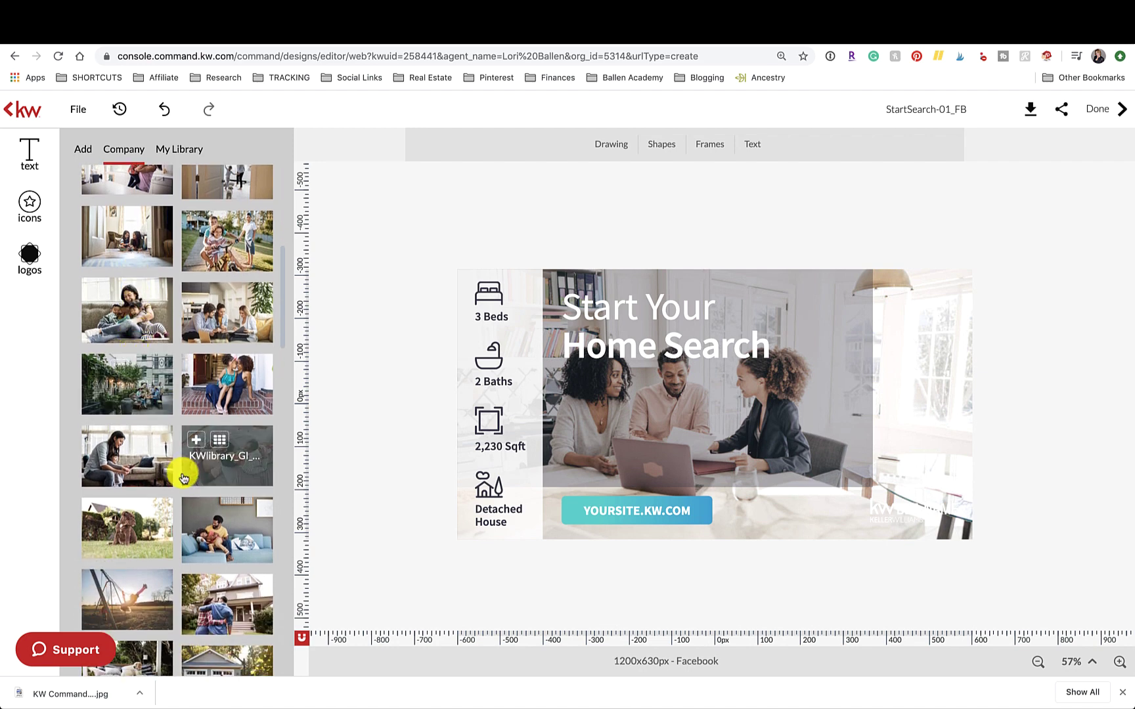
{"action": "scroll", "coordinate": [138, 335], "scroll_direction": "down", "scroll_amount": 2}
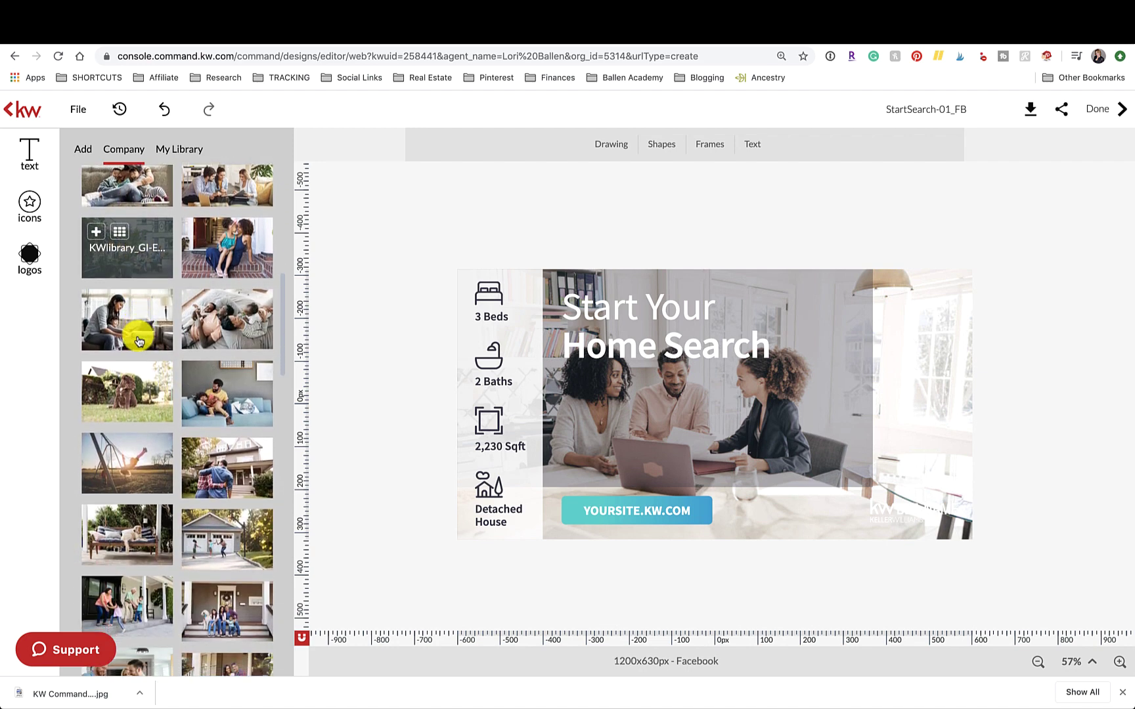
{"action": "scroll", "coordinate": [139, 340], "scroll_direction": "down", "scroll_amount": 1}
{"action": "scroll", "coordinate": [139, 340], "scroll_direction": "down", "scroll_amount": 2}
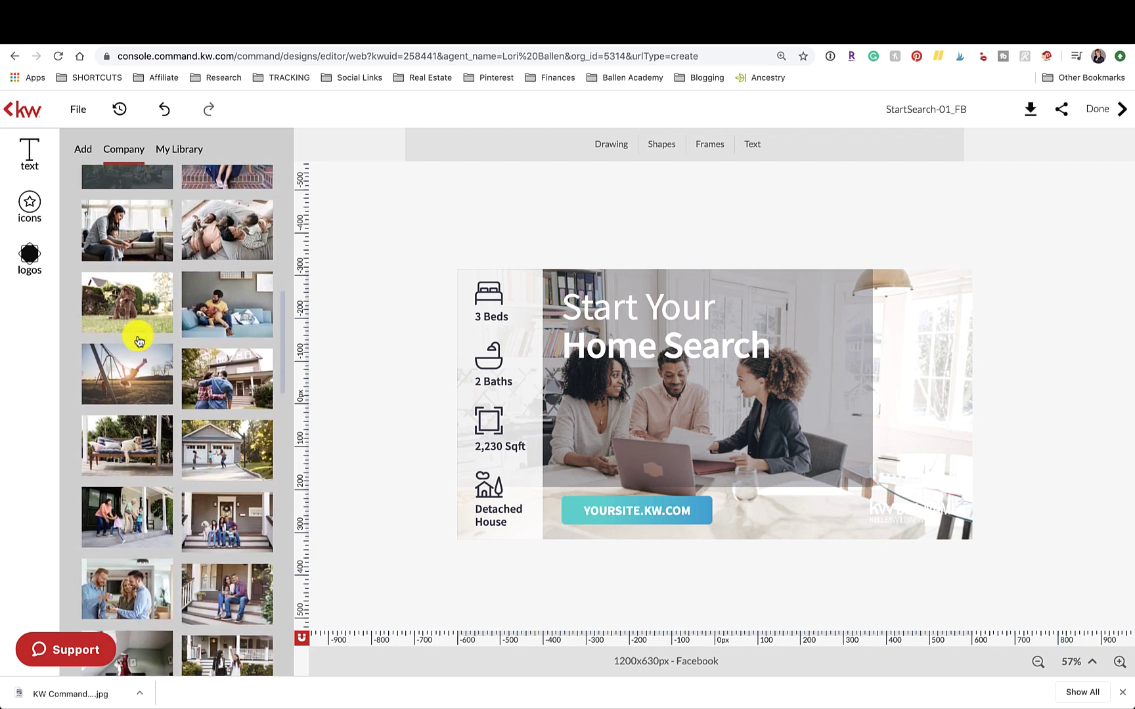
{"action": "scroll", "coordinate": [139, 341], "scroll_direction": "down", "scroll_amount": 4}
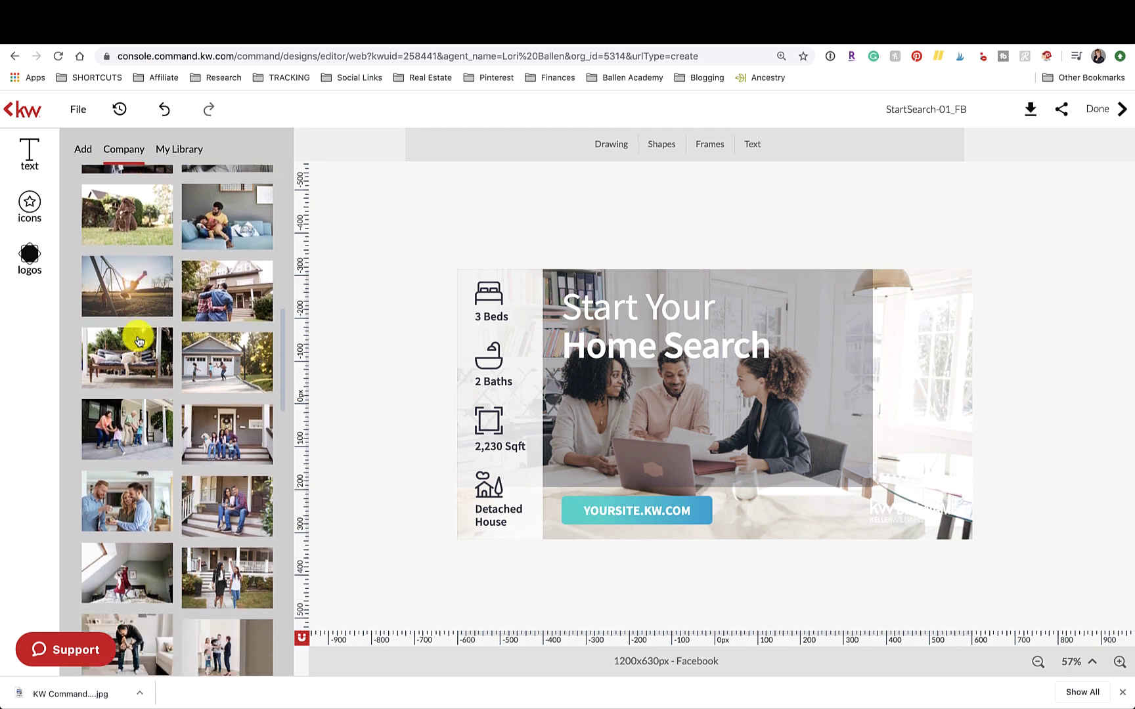
{"action": "scroll", "coordinate": [139, 341], "scroll_direction": "down", "scroll_amount": 4}
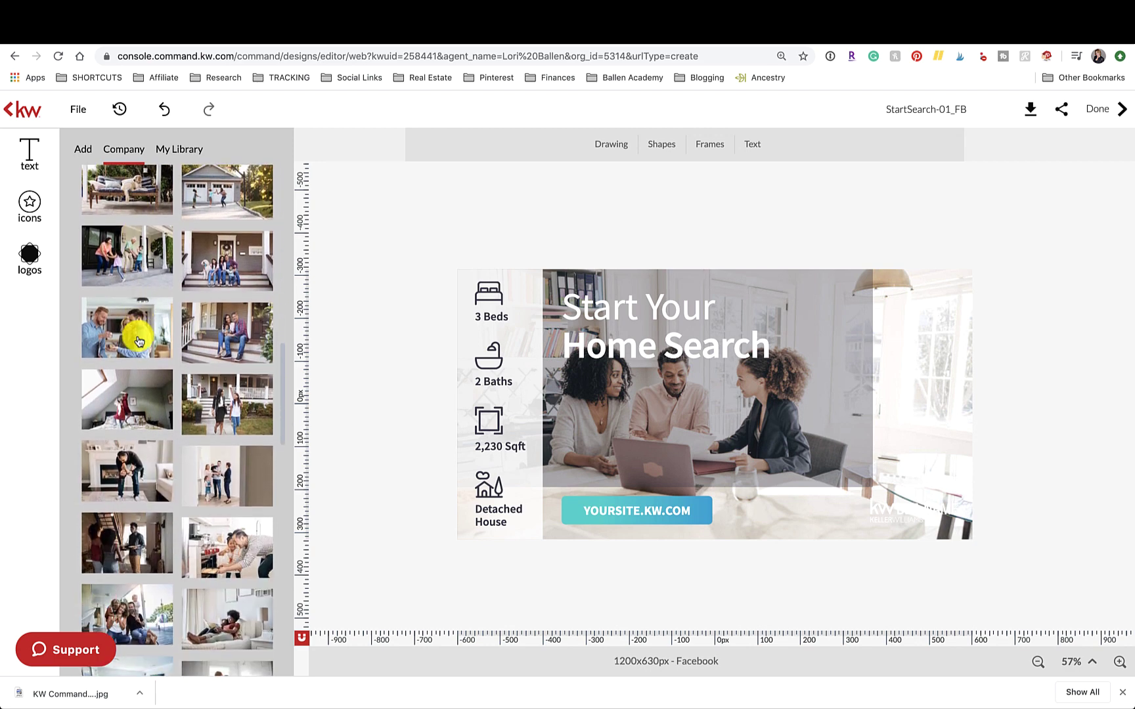
{"action": "scroll", "coordinate": [139, 340], "scroll_direction": "down", "scroll_amount": 2}
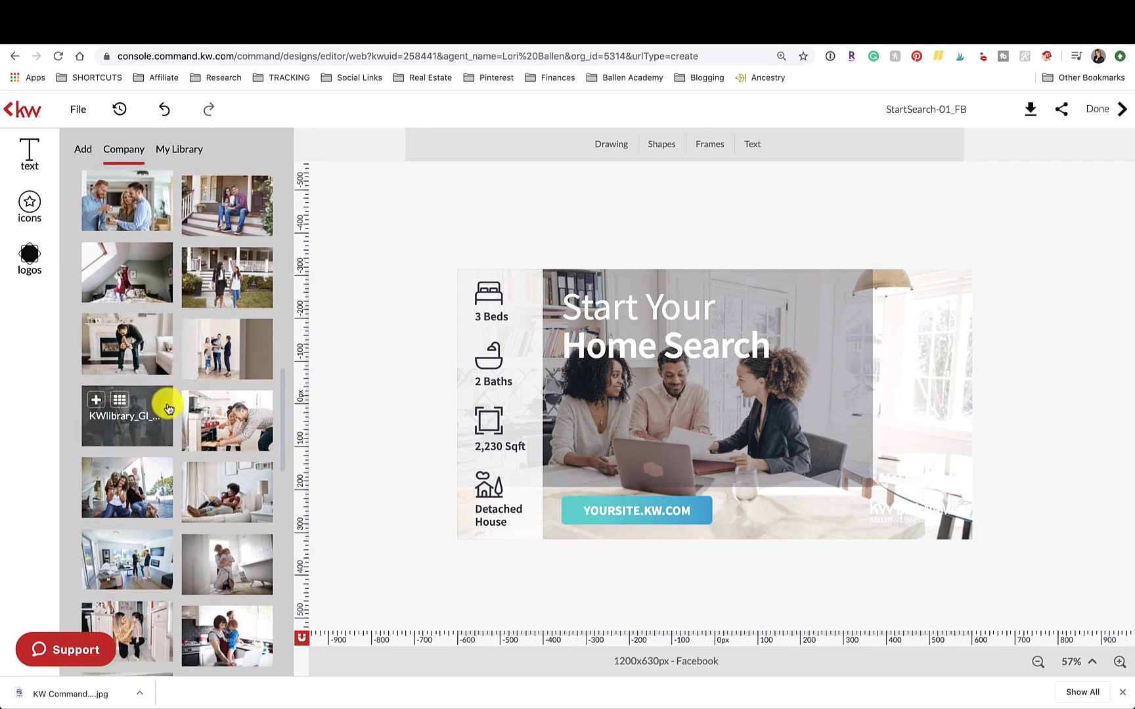
{"action": "mouse_move", "coordinate": [251, 287]}
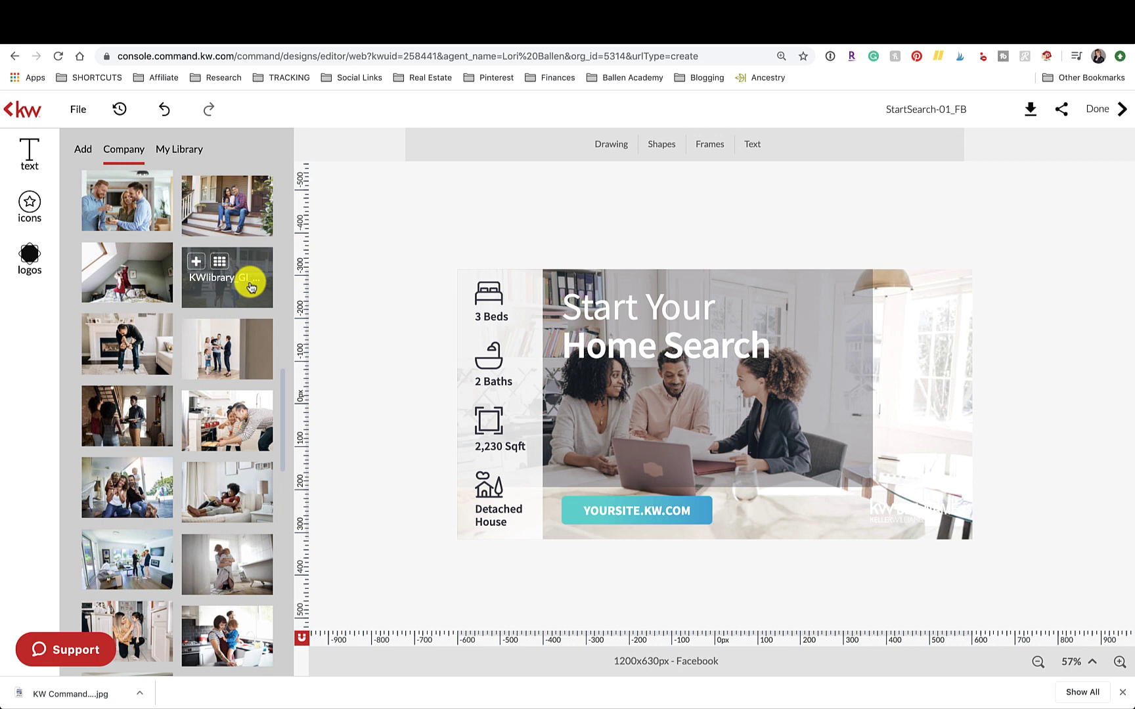
{"action": "scroll", "coordinate": [219, 274], "scroll_direction": "up", "scroll_amount": 4}
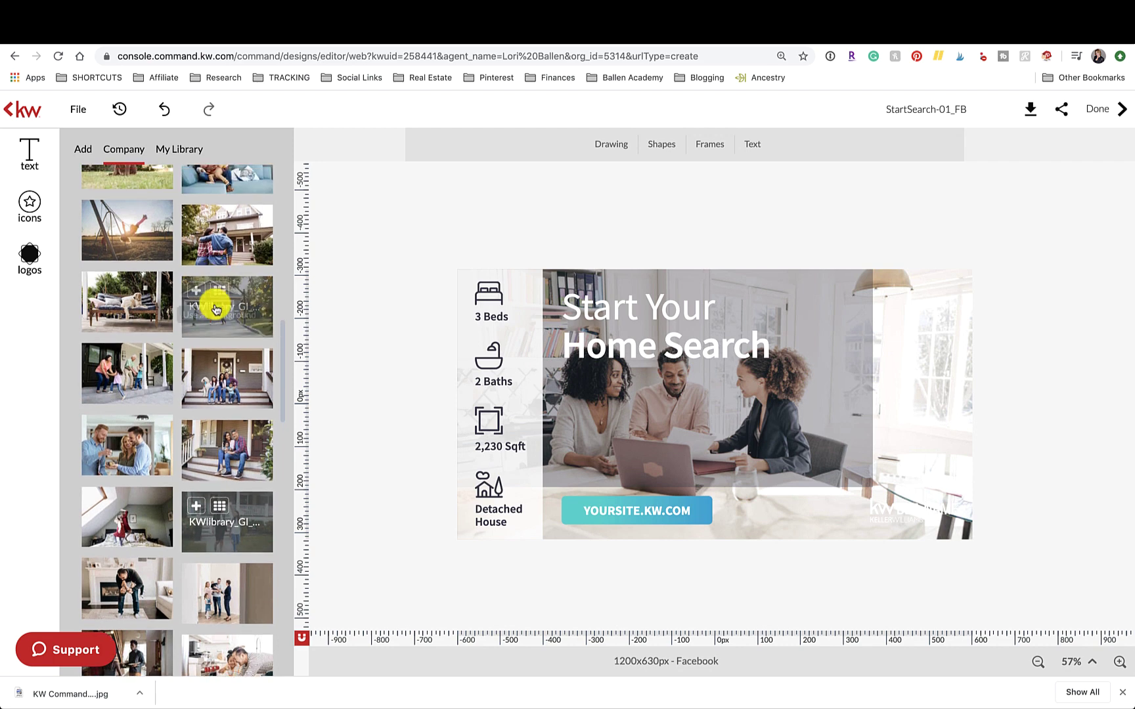
{"action": "scroll", "coordinate": [217, 289], "scroll_direction": "up", "scroll_amount": 3}
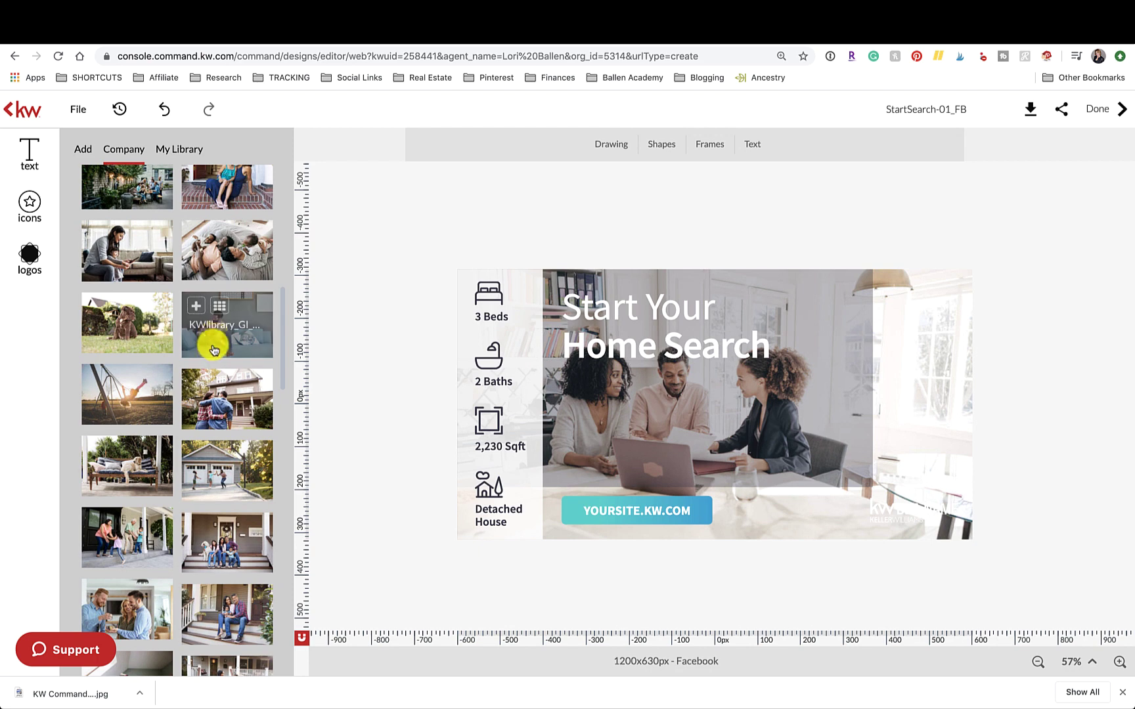
{"action": "scroll", "coordinate": [216, 329], "scroll_direction": "up", "scroll_amount": 2}
{"action": "scroll", "coordinate": [218, 338], "scroll_direction": "up", "scroll_amount": 6}
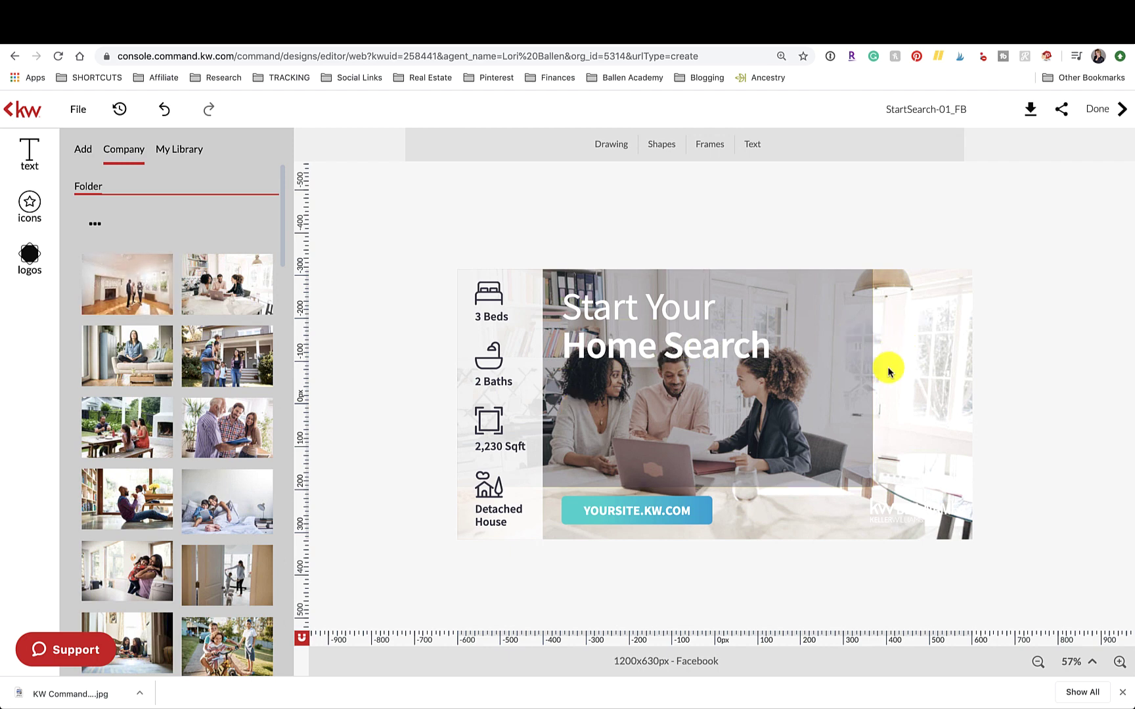
Step: Set the background back to the photo of three people standing in the empty living room
{"action": "left_click", "coordinate": [917, 373]}
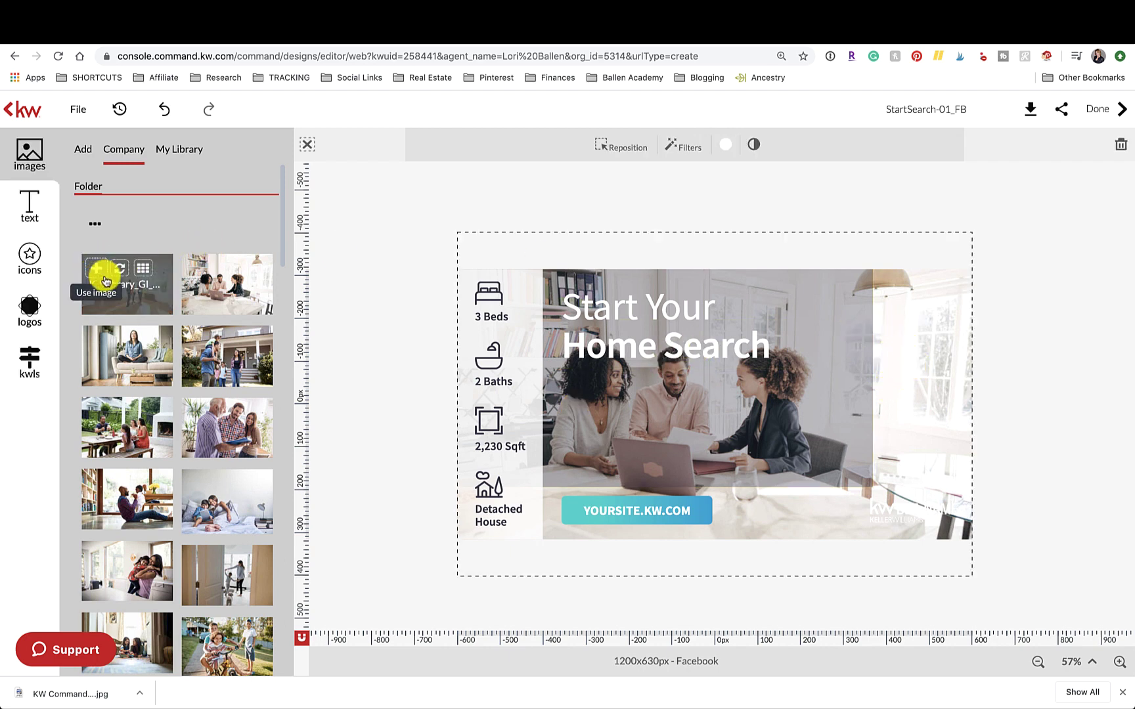
{"action": "left_click", "coordinate": [119, 270]}
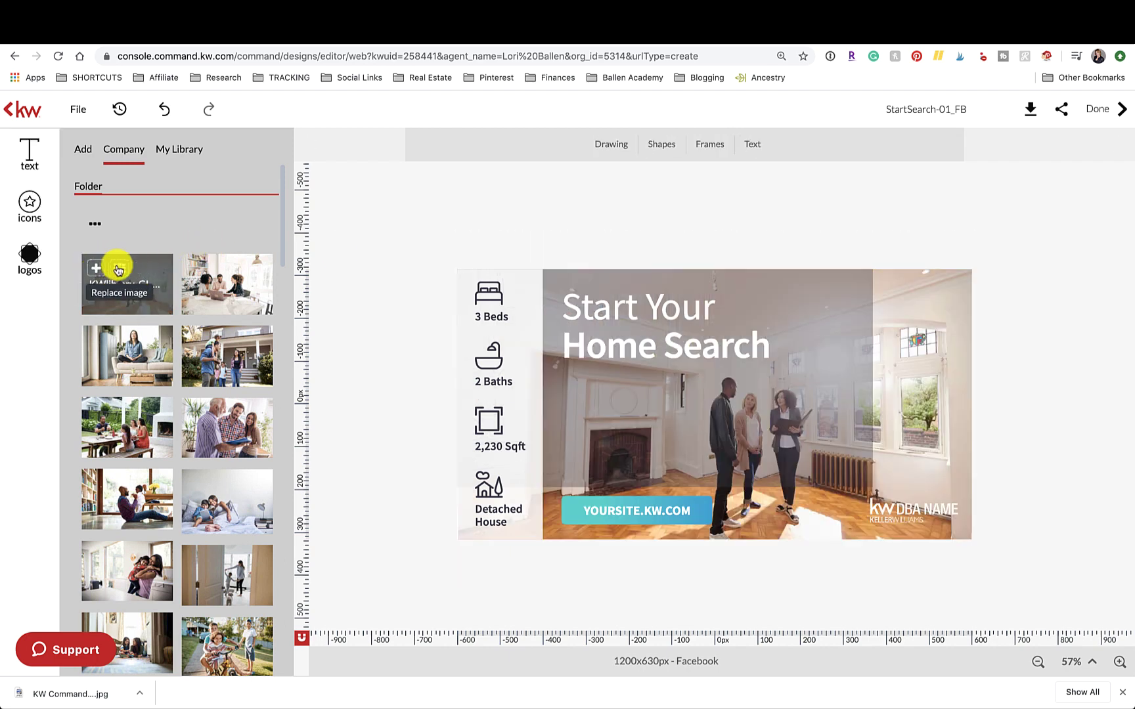
Step: Select the white KW DBA NAME logo in the lower-right corner of the graphic
{"action": "left_click", "coordinate": [894, 519]}
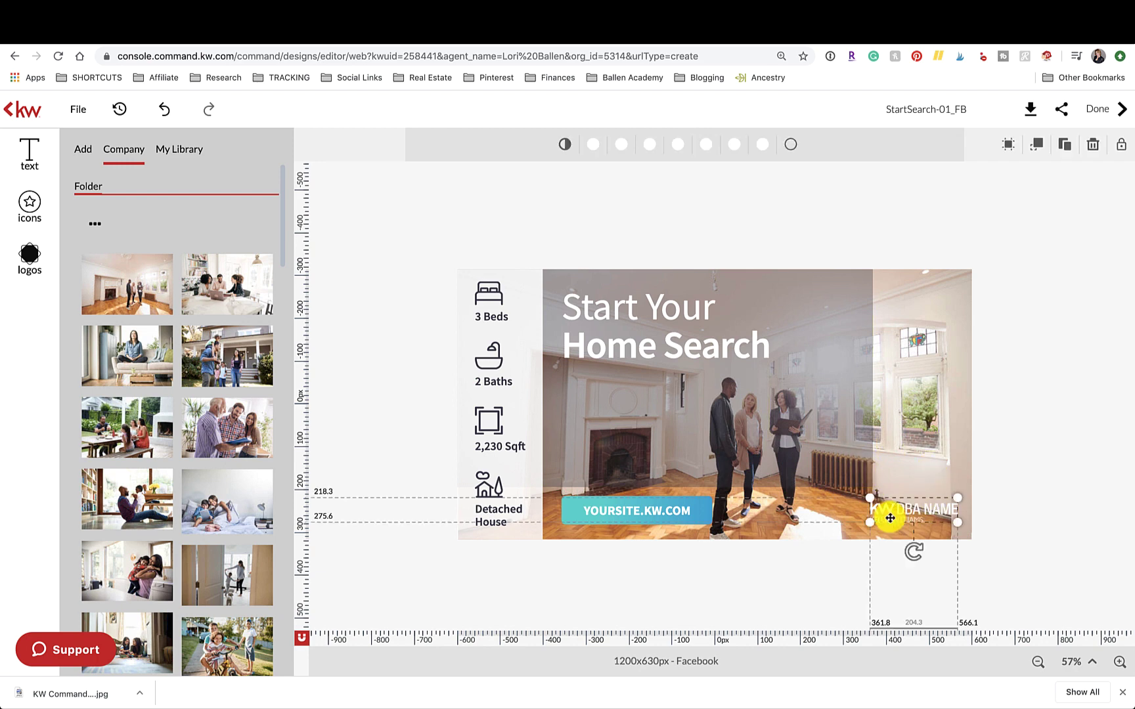
{"action": "left_click", "coordinate": [906, 510]}
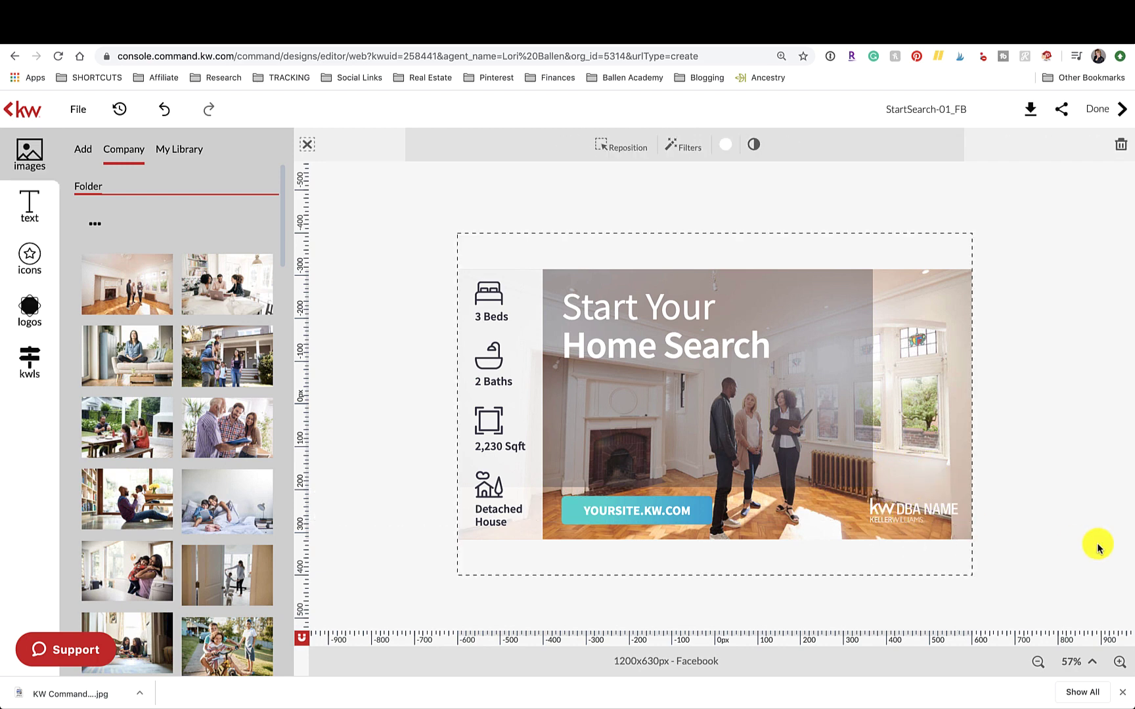
{"action": "left_click", "coordinate": [924, 513]}
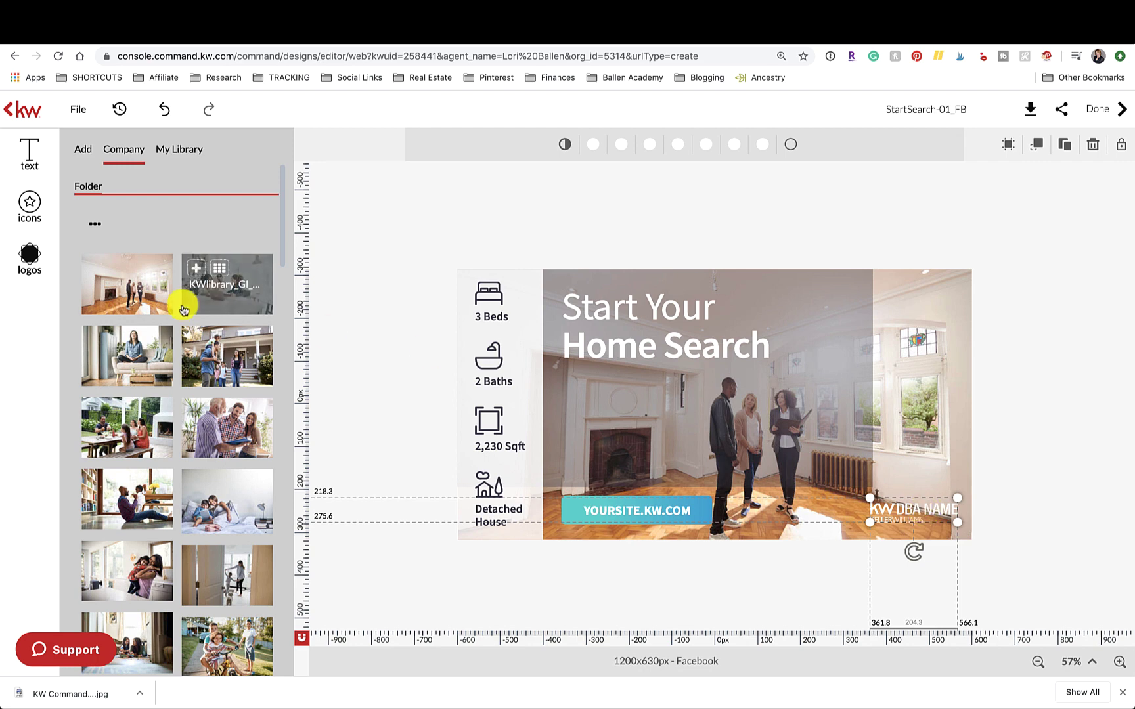
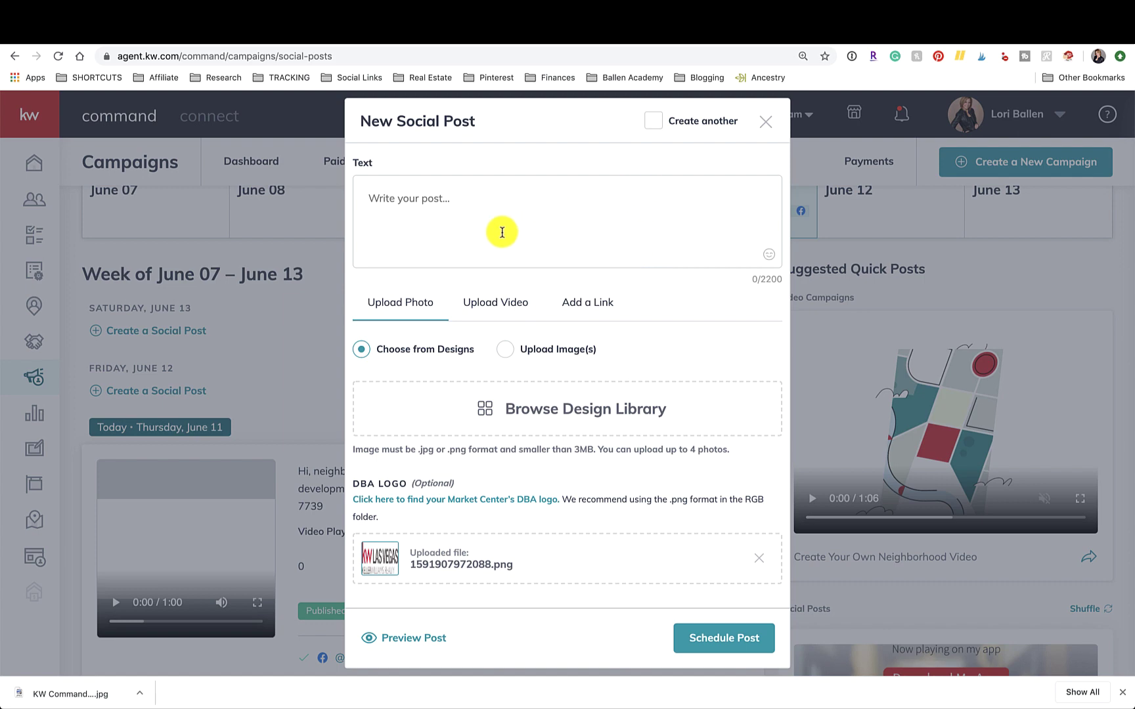
Step: Browse the design library for the new social post's photo and choose the saved StartSearch-01_FB design
{"action": "left_click", "coordinate": [499, 230]}
{"action": "left_click", "coordinate": [584, 412]}
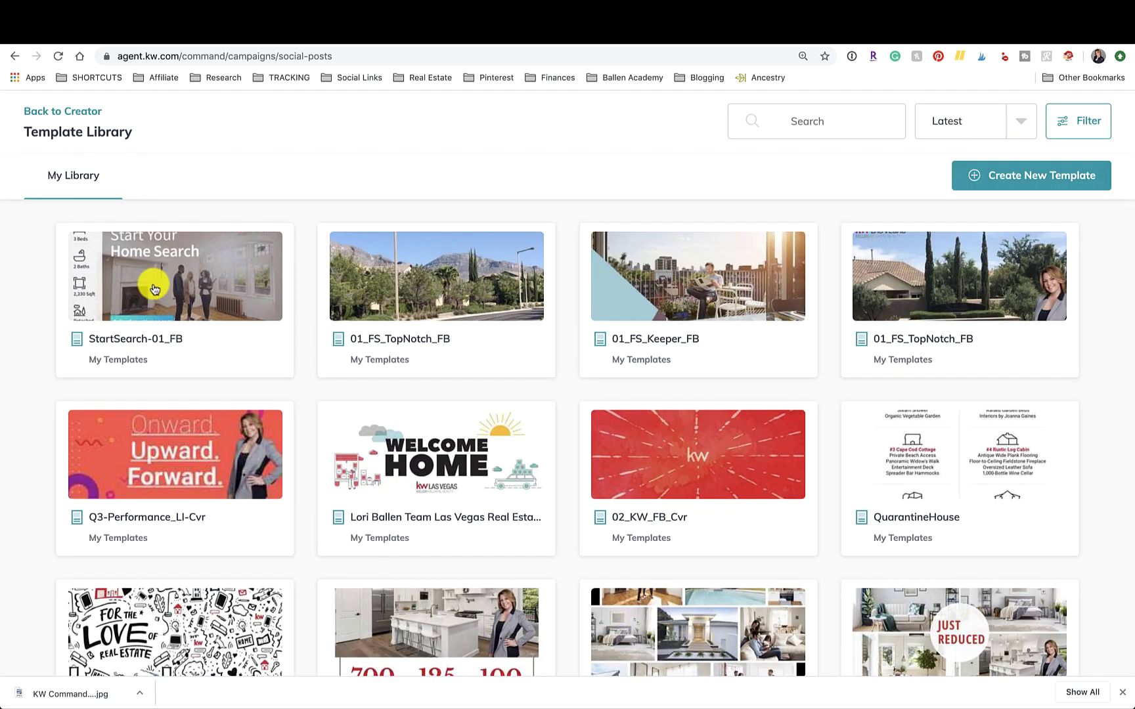
{"action": "left_click", "coordinate": [194, 283]}
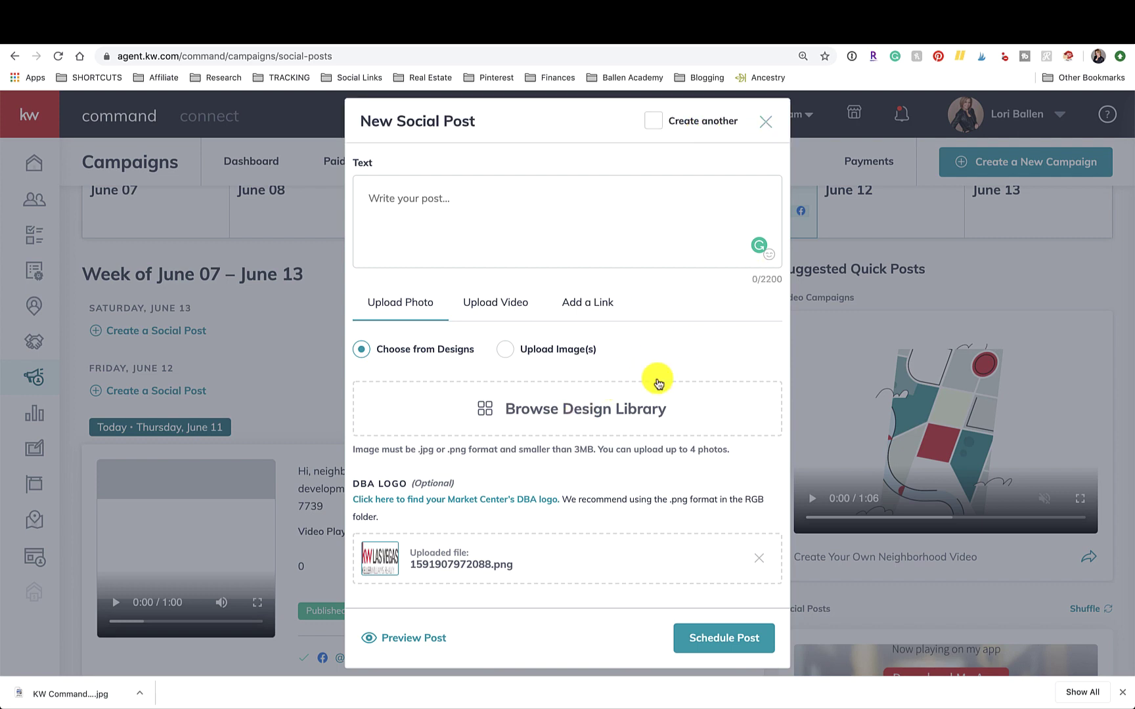
Step: Pick the StartSearch-01_FB design again from the design library as the post's photo
{"action": "left_click", "coordinate": [606, 416]}
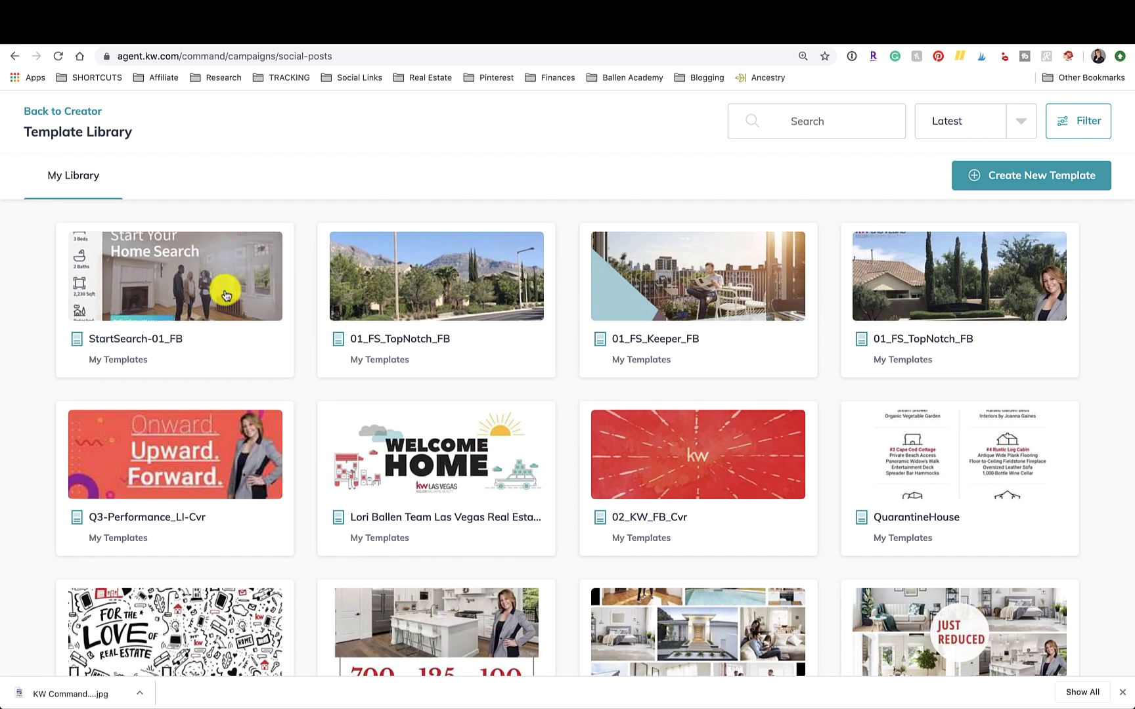
{"action": "left_click", "coordinate": [213, 278]}
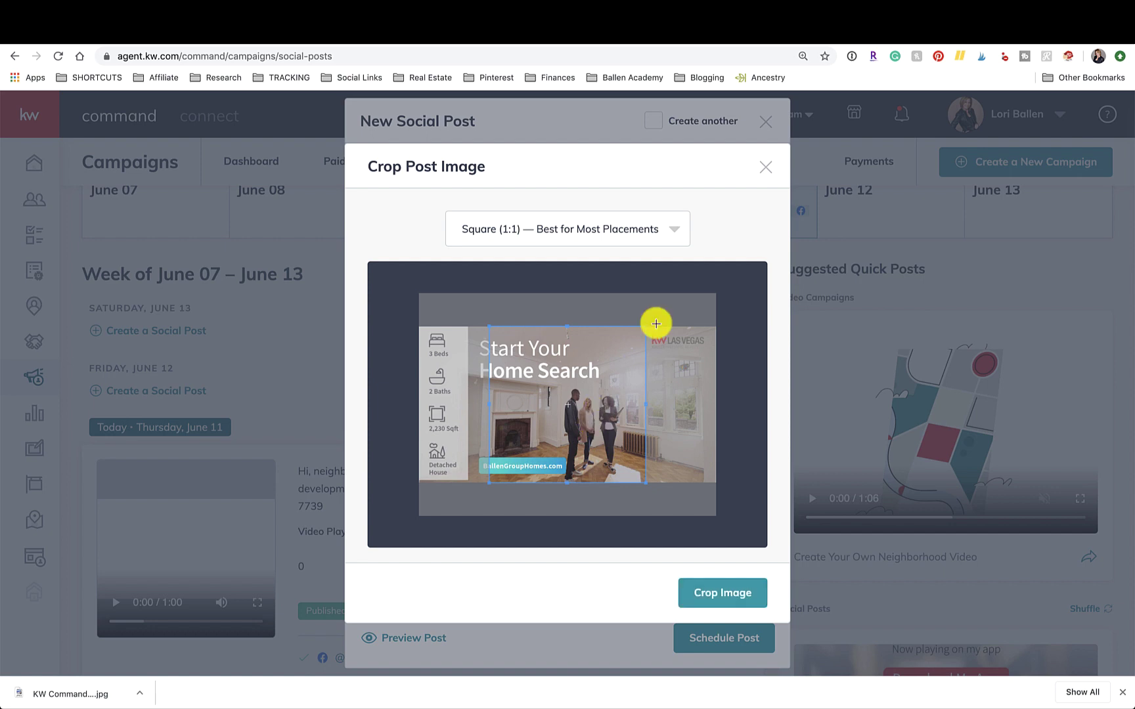
Step: Try the Free, Wide (1.91:1) and Square (1:1) crop ratios on the post image and shift the square crop over the property details
{"action": "left_click", "coordinate": [588, 236]}
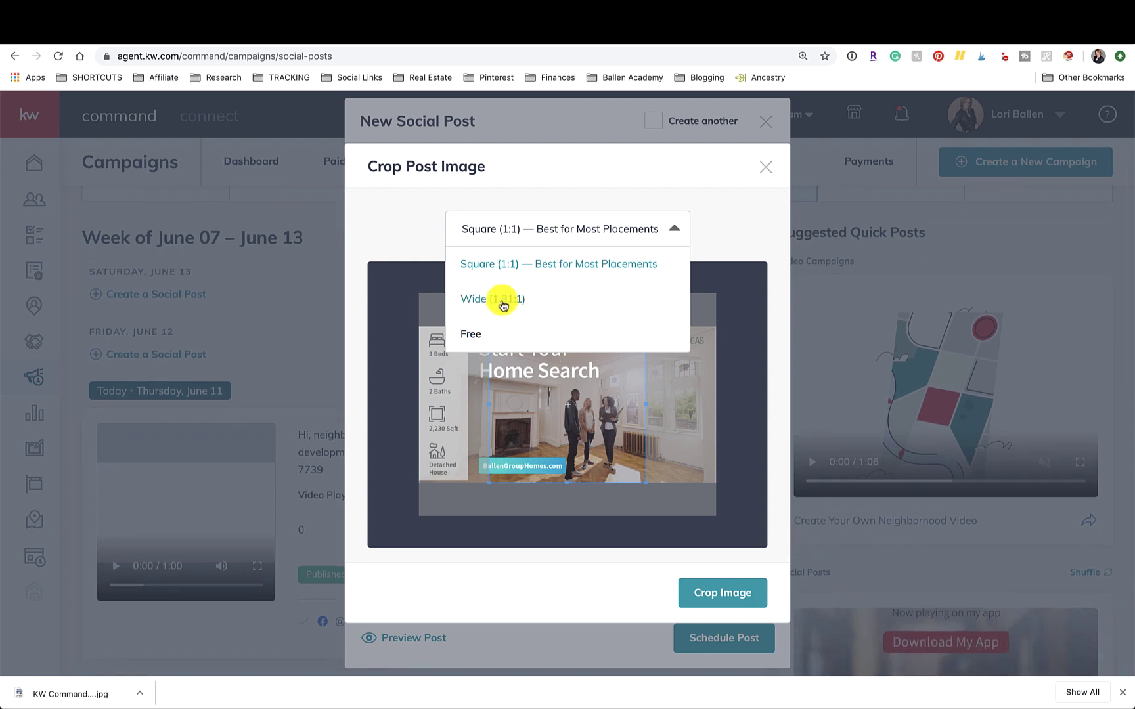
{"action": "left_click", "coordinate": [489, 332]}
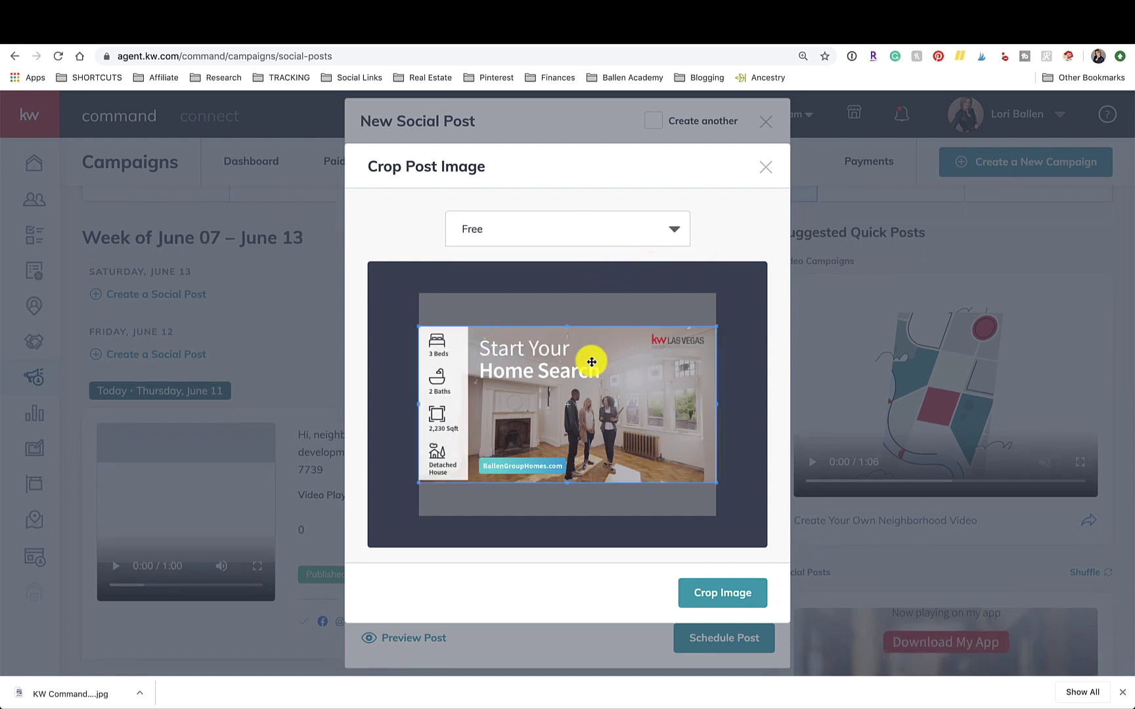
{"action": "left_click", "coordinate": [581, 235]}
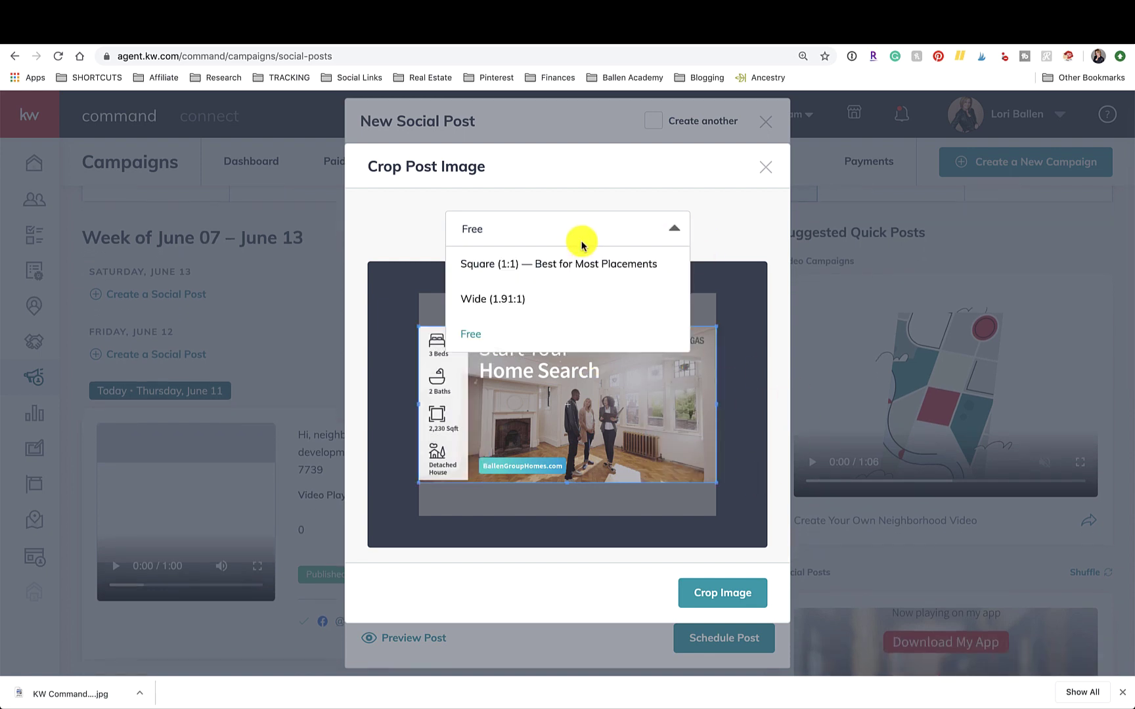
{"action": "left_click", "coordinate": [552, 299]}
{"action": "left_click", "coordinate": [575, 236]}
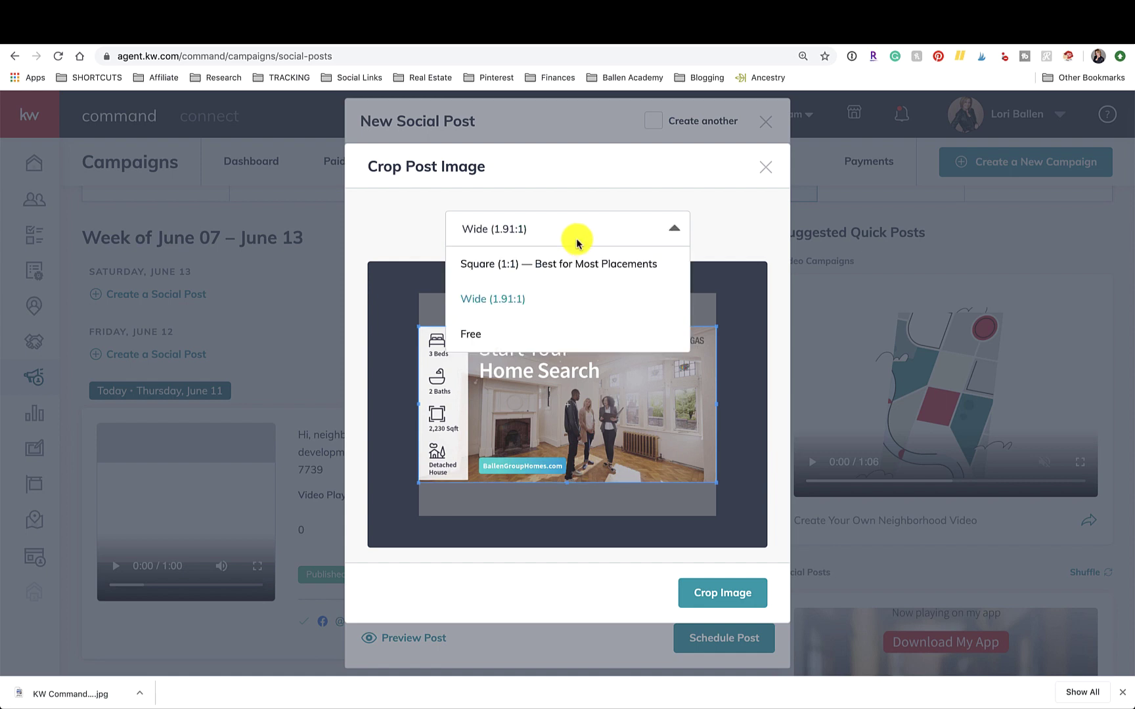
{"action": "left_click", "coordinate": [494, 302]}
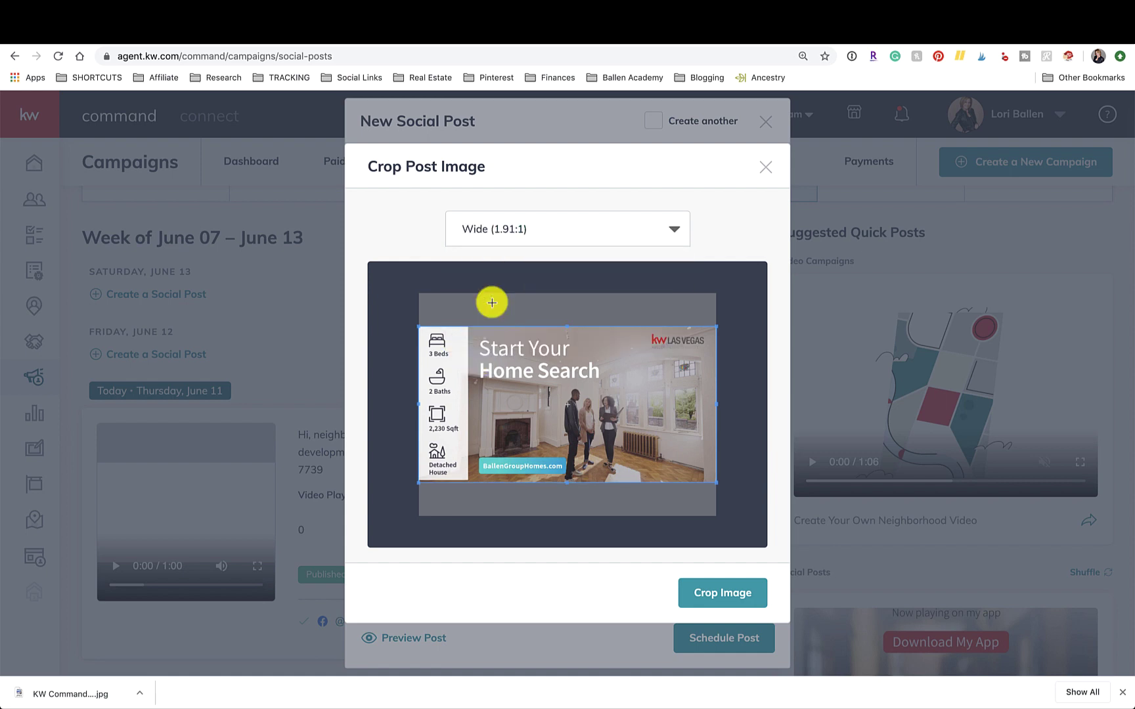
{"action": "left_click", "coordinate": [547, 243]}
{"action": "left_click", "coordinate": [541, 263]}
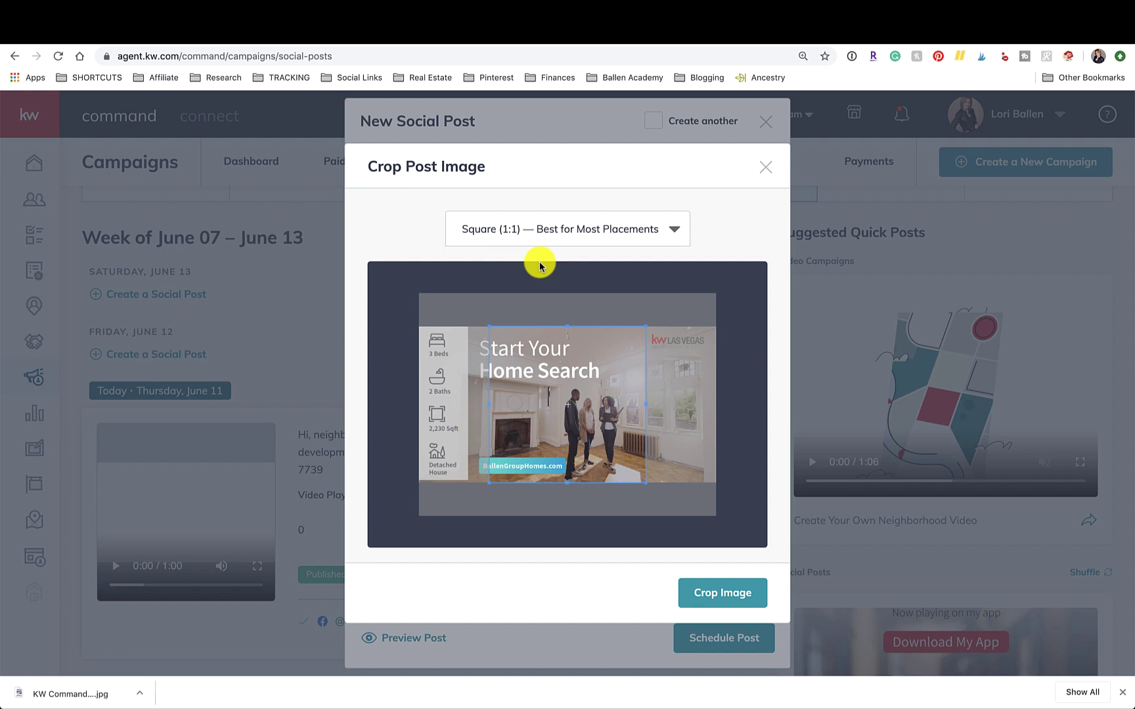
{"action": "left_click_drag", "start_coordinate": [563, 355], "coordinate": [484, 413]}
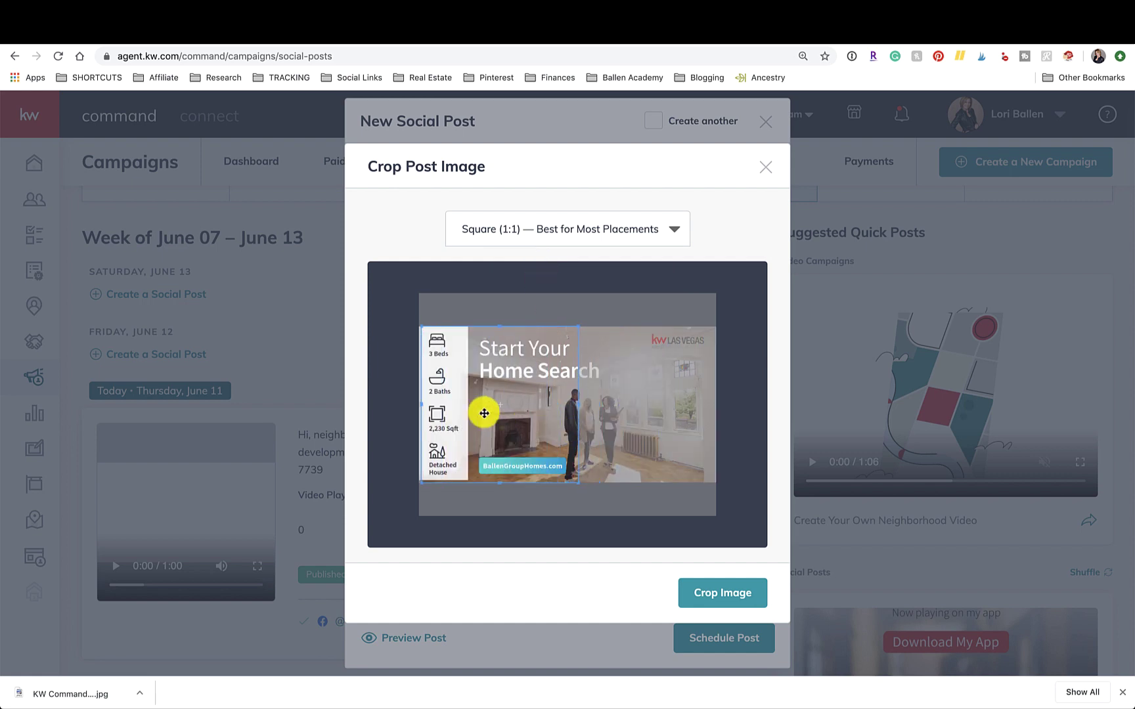
Step: Crop the post image with the Wide (1.91:1) ratio so the full graphic is included
{"action": "left_click", "coordinate": [562, 233]}
{"action": "left_click", "coordinate": [517, 307]}
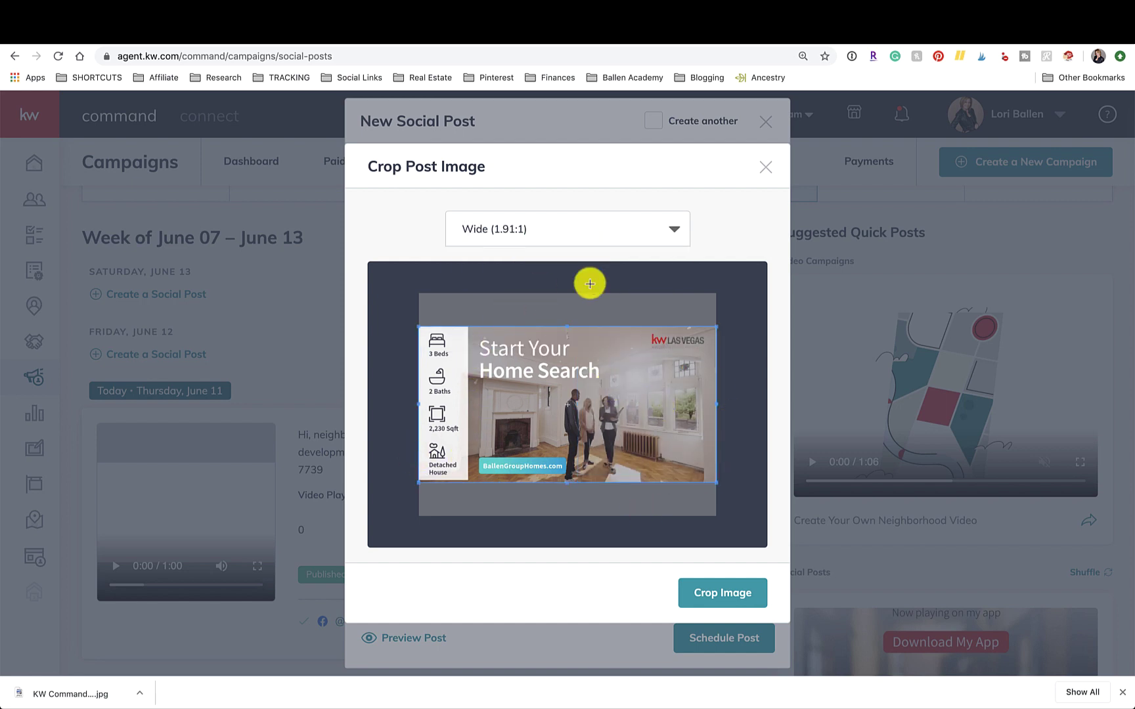
{"action": "left_click", "coordinate": [717, 594]}
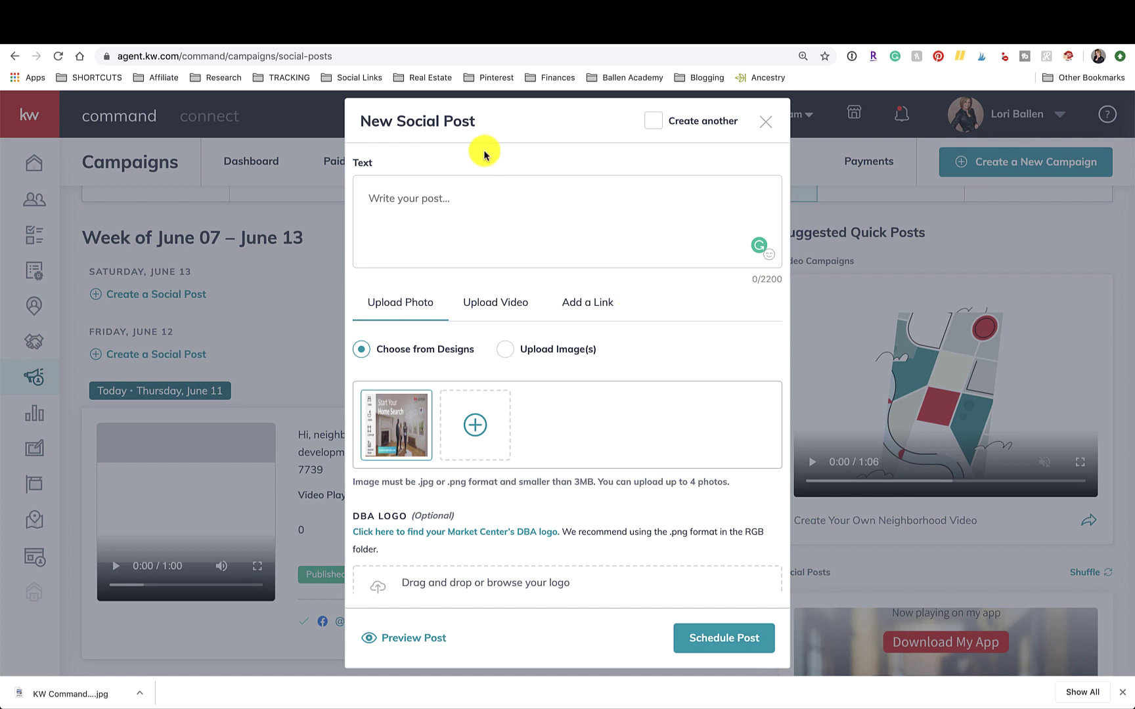
Step: Write the post text "Start Shopping Today. Homes are beginning to flood the market."
{"action": "left_click", "coordinate": [448, 215]}
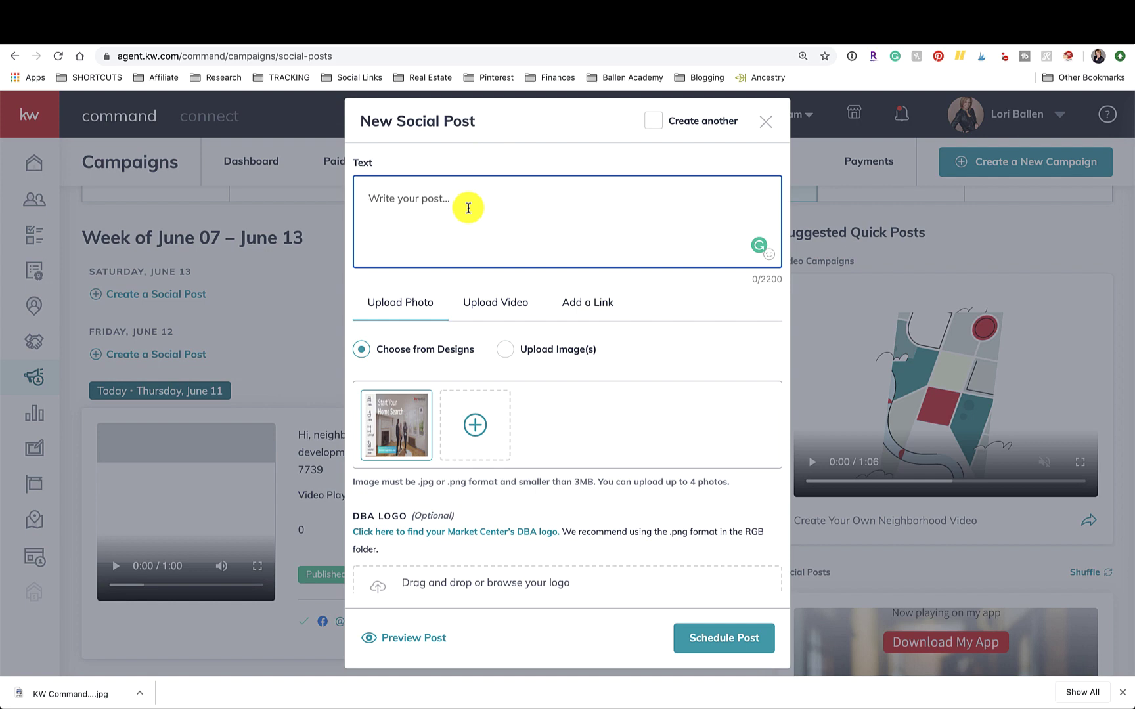
{"action": "type", "text": "S"}
{"action": "key", "text": "BackSpace"}
{"action": "type", "text": "Start Shopping Today"}
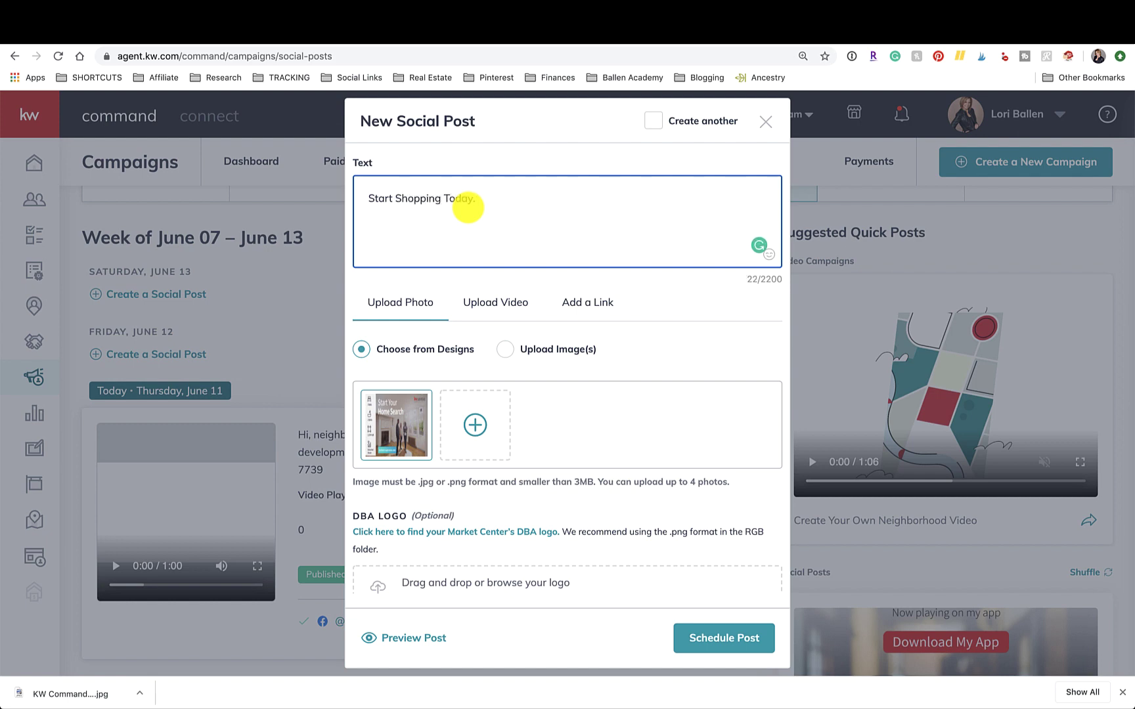
{"action": "type", "text": ". Newe"}
{"action": "type", "text": "Homes"}
{"action": "type", "text": " are beginnin"}
{"action": "type", "text": "g to flood the market."}
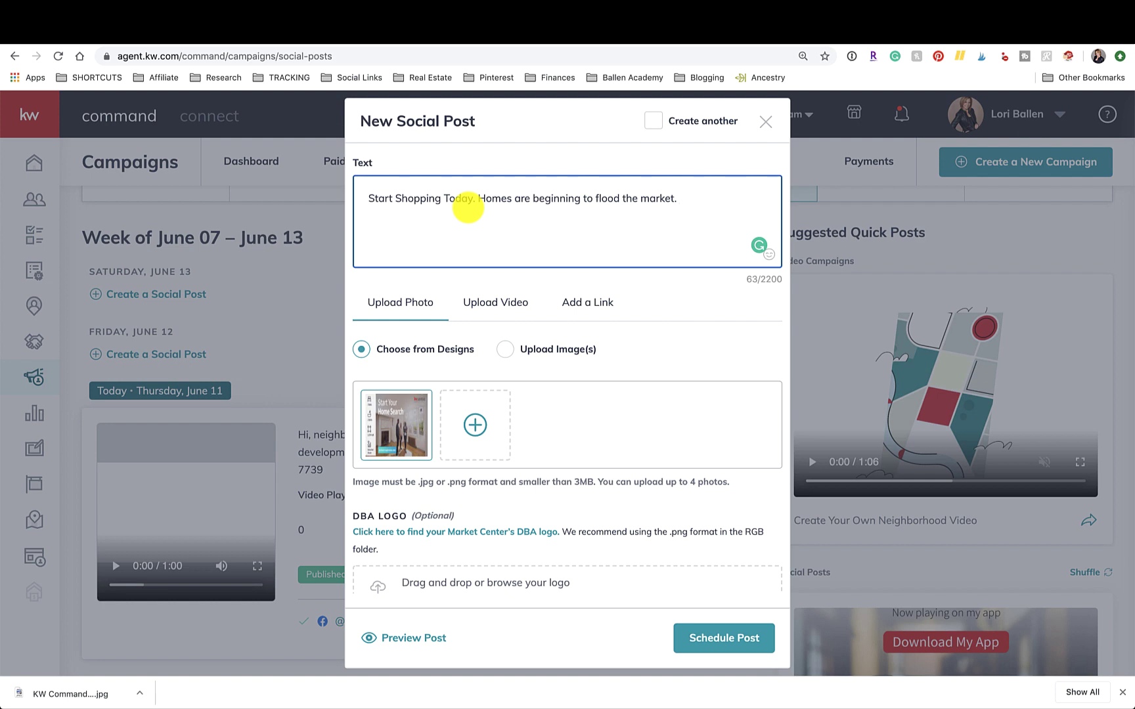
Step: Add a house-with-garden emoji after "market." and a sun emoji after "Today." in the post text
{"action": "key", "text": "ctrl+super+space"}
{"action": "type", "text": "home"}
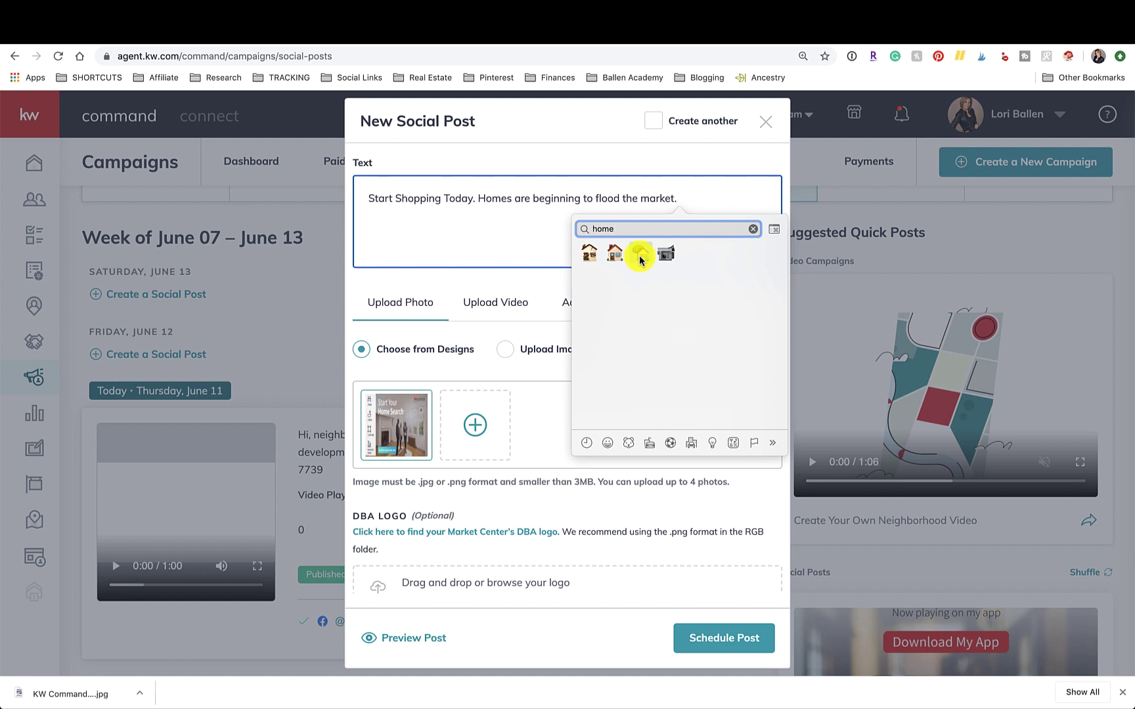
{"action": "left_click", "coordinate": [640, 258]}
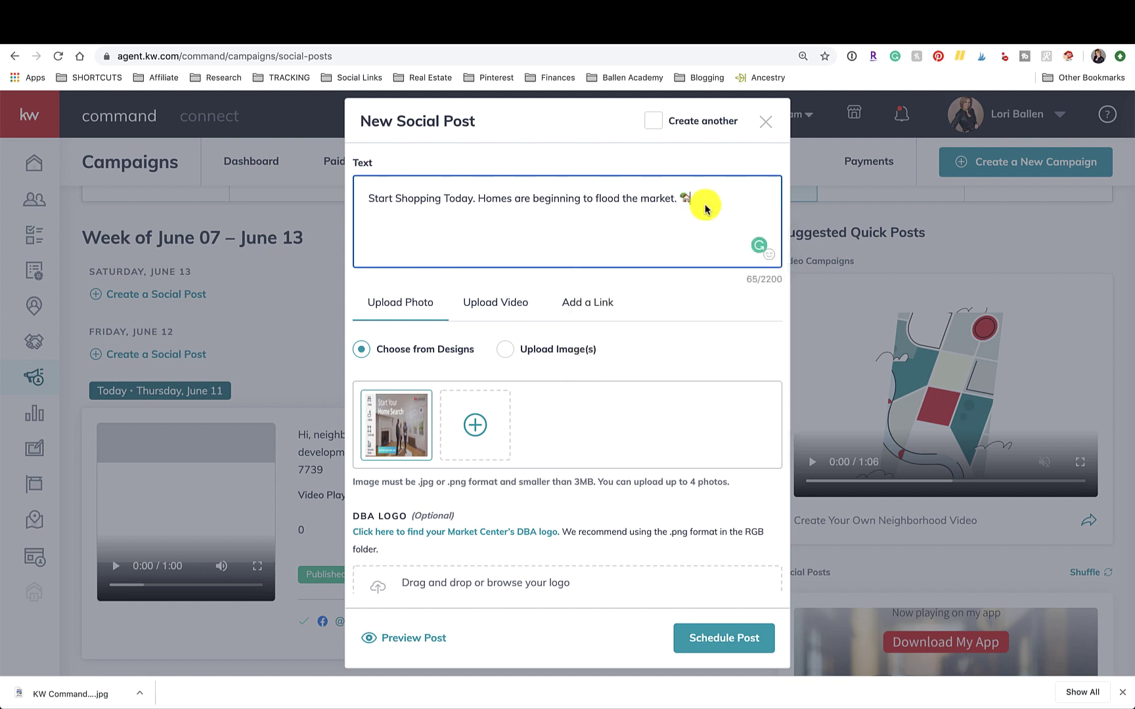
{"action": "left_click", "coordinate": [475, 200]}
{"action": "type", "text": "."}
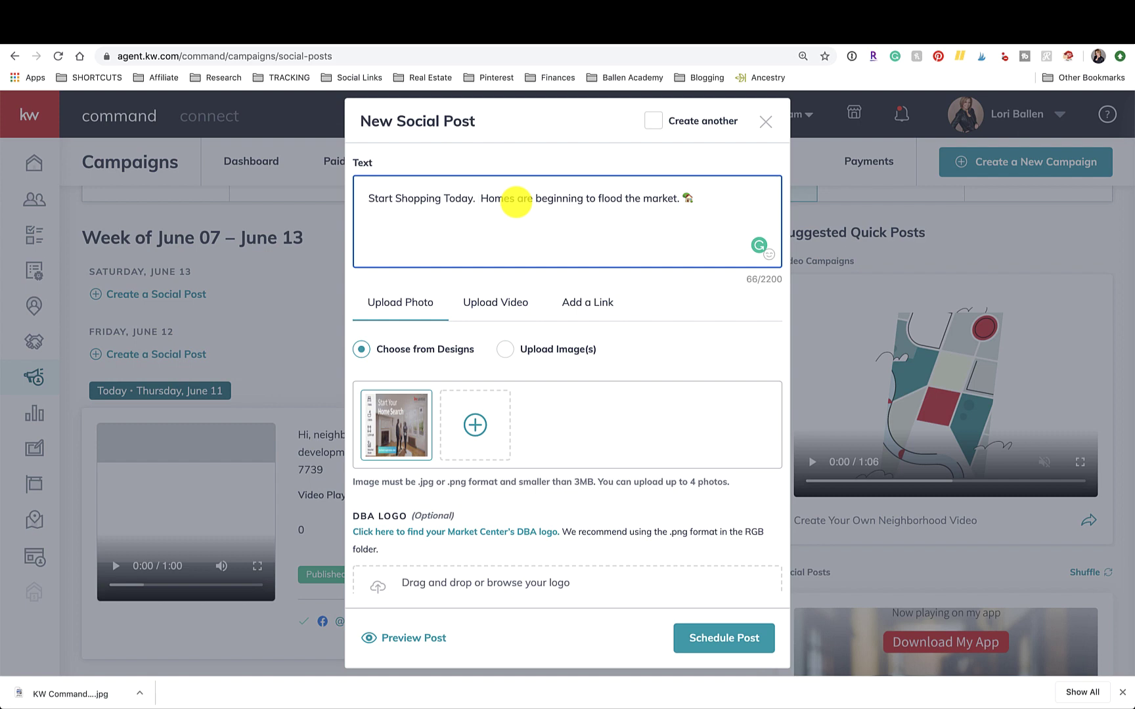
{"action": "key", "text": "ctrl+super+space"}
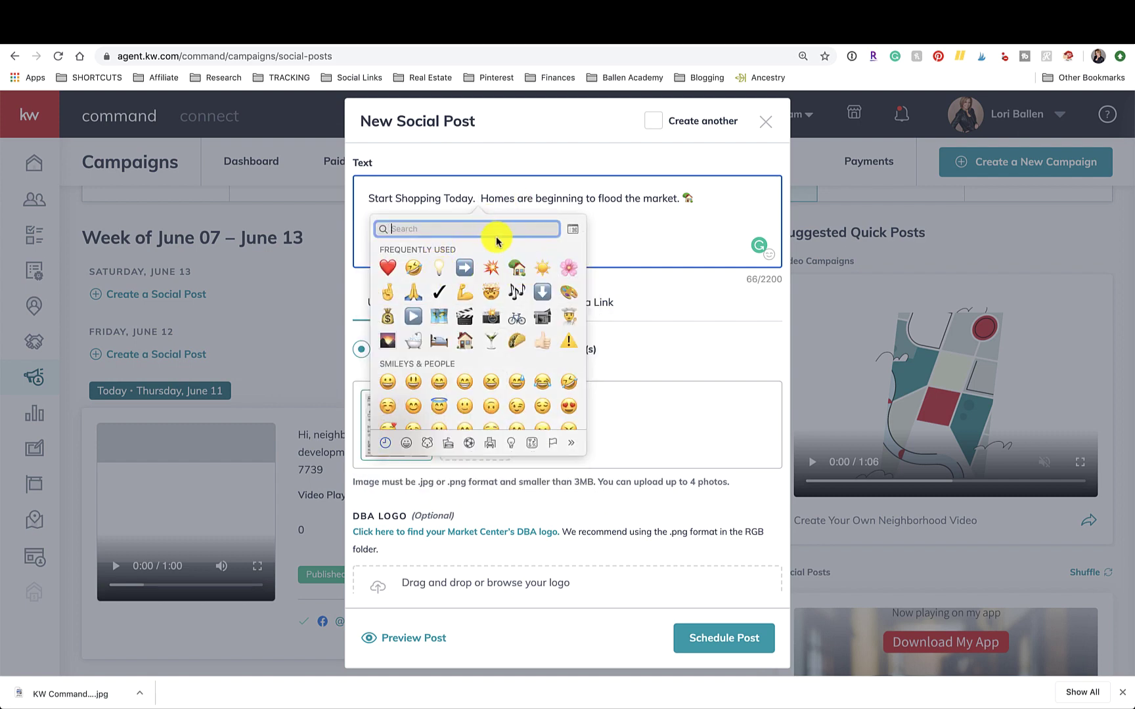
{"action": "left_click", "coordinate": [544, 267]}
Step: Continue the post text after the house emoji with "Buyers have options! Browse today's full list."
{"action": "type", "text": "Bu"}
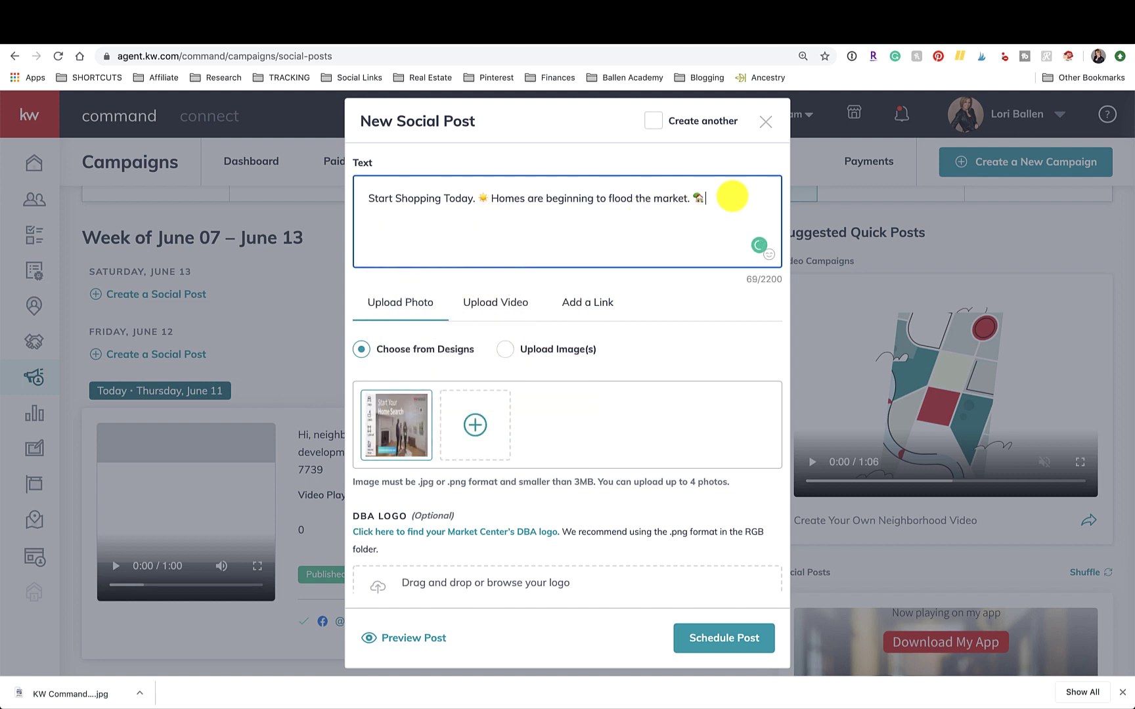
{"action": "type", "text": "yers have options! B"}
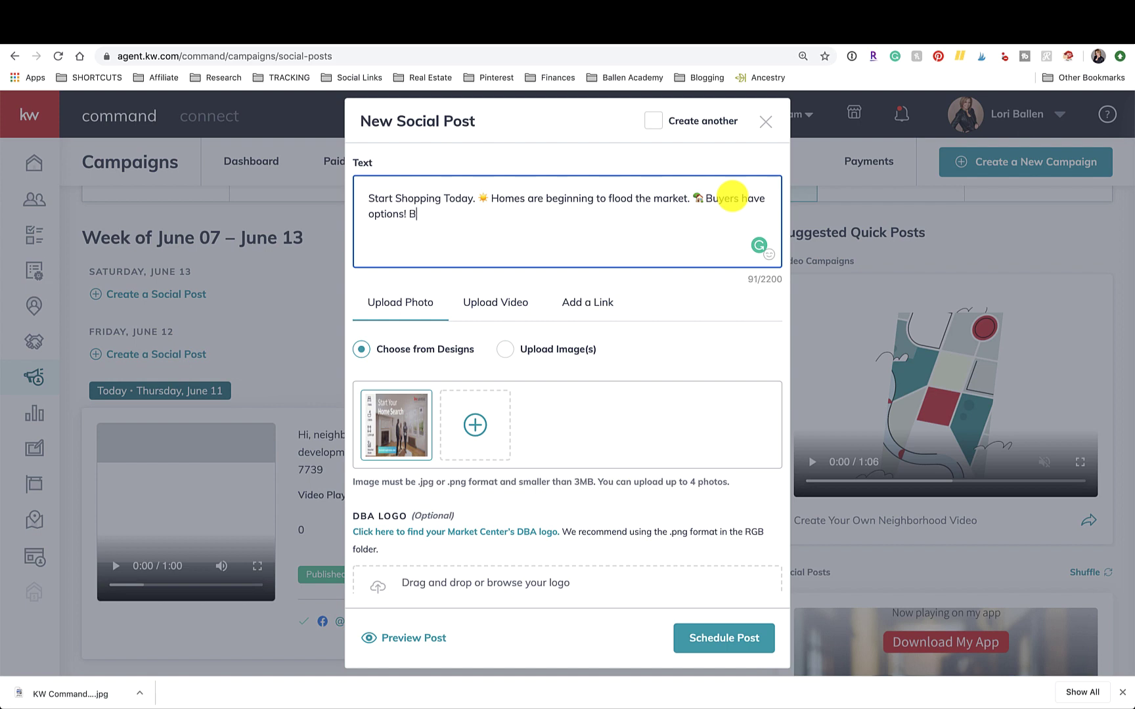
{"action": "type", "text": "rowse today's full list."}
Step: Add a bathtub emoji at the end of the post text, after "full list."
{"action": "key", "text": "ctrl+super+space"}
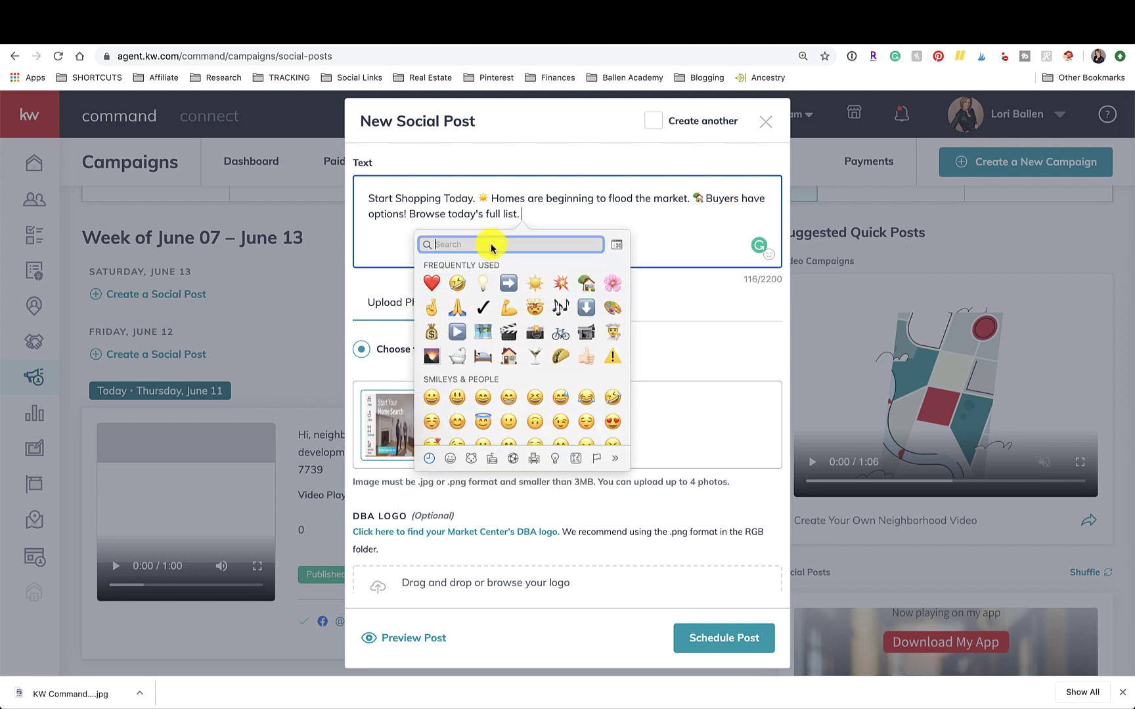
{"action": "type", "text": "bed"}
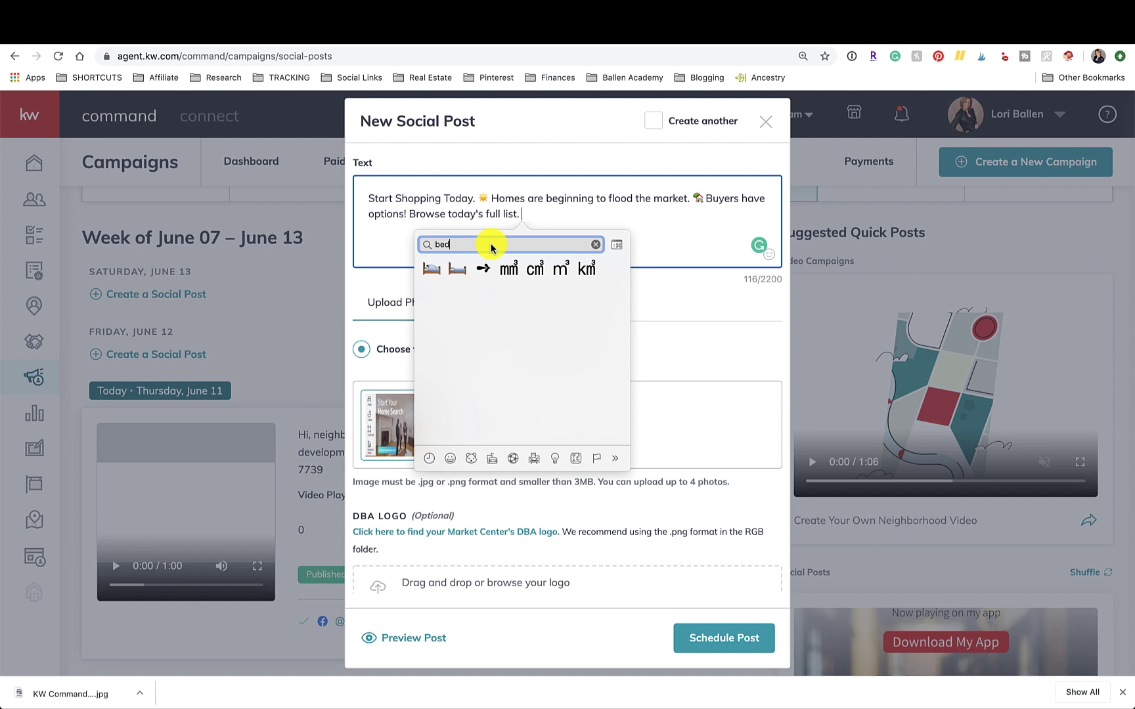
{"action": "key", "text": "BackSpace"}
{"action": "key", "text": "BackSpace"}
{"action": "type", "text": "ath"}
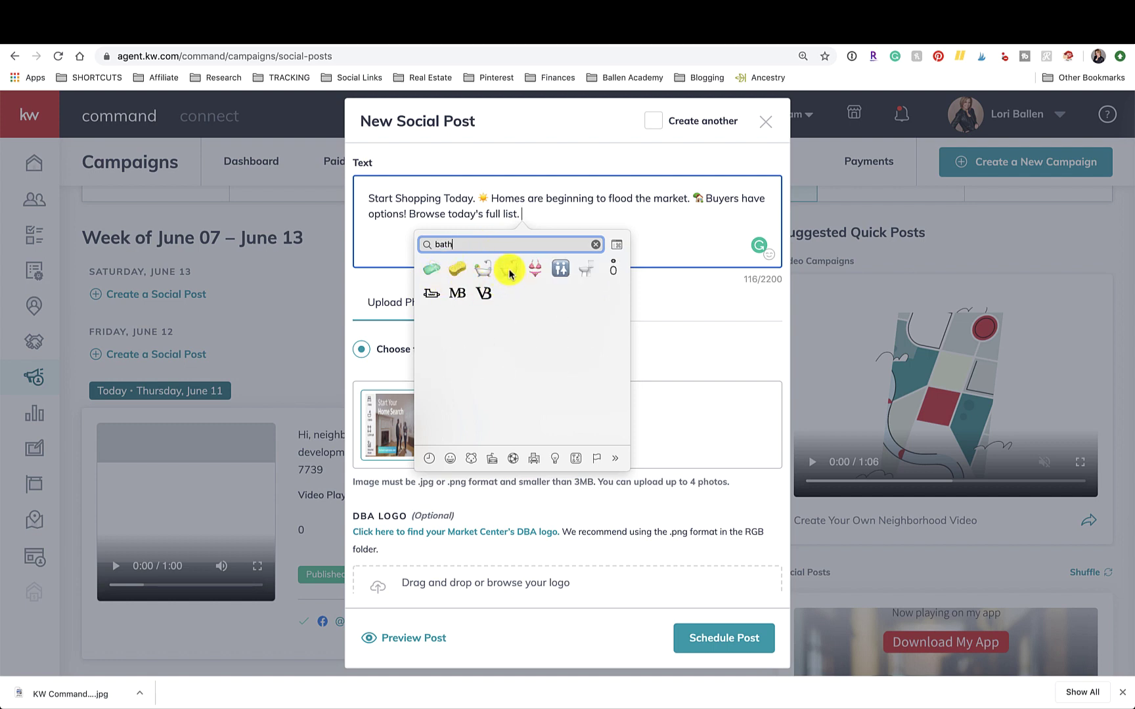
{"action": "left_click", "coordinate": [510, 270]}
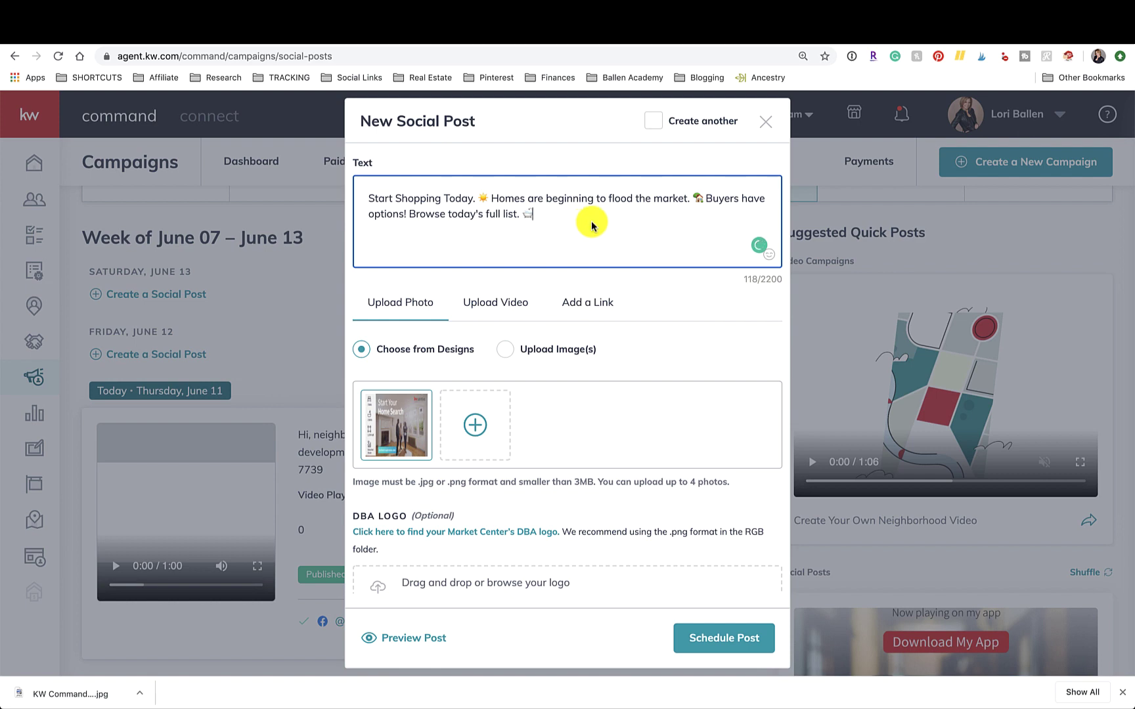
Step: Try adding a bed emoji after the bathtub emoji
{"action": "key", "text": "ctrl+super+space"}
{"action": "type", "text": "bed"}
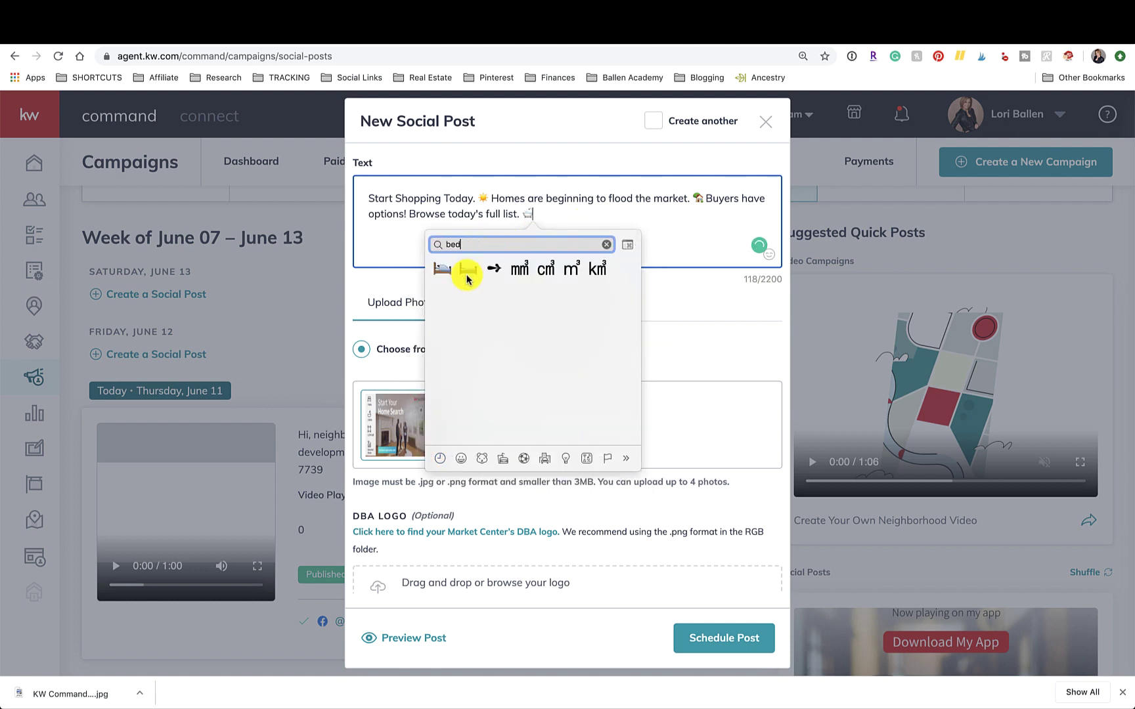
{"action": "left_click", "coordinate": [442, 269]}
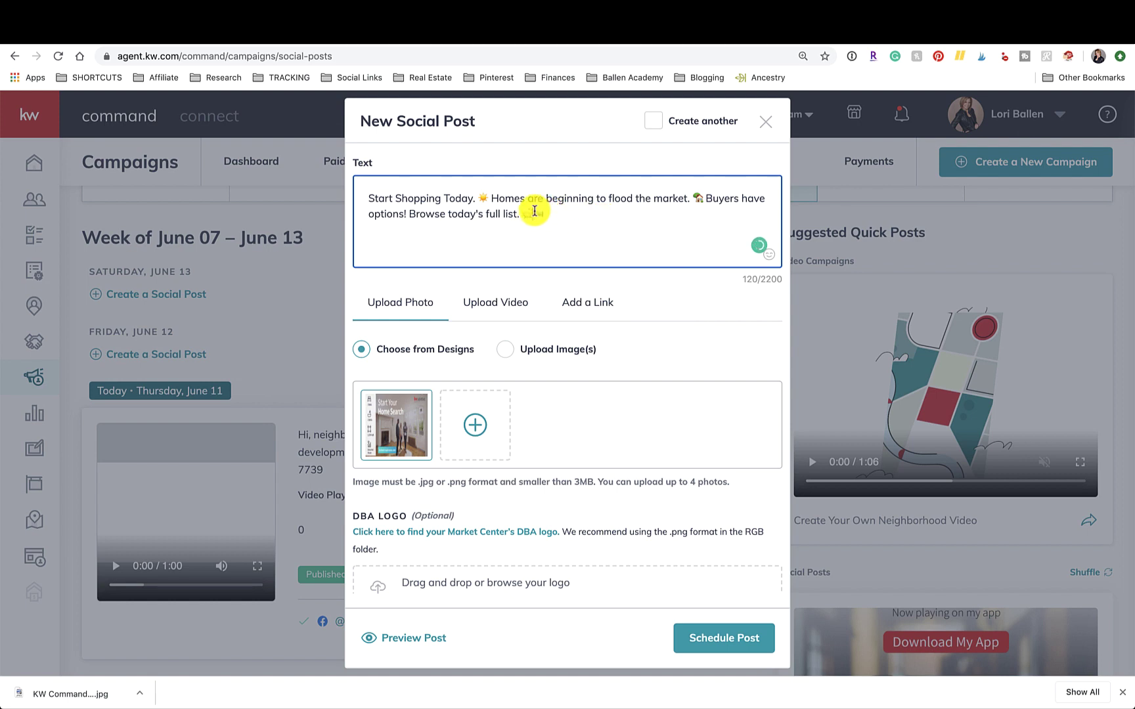
{"action": "key", "text": "BackSpace"}
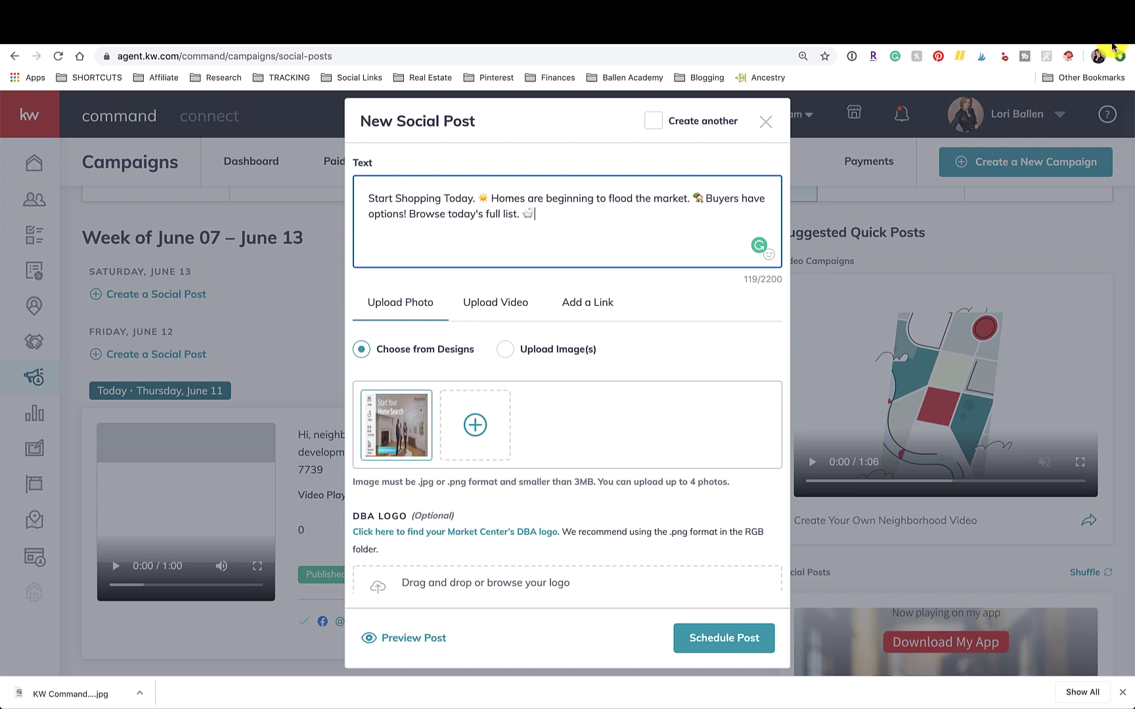
Step: Open ballengrouphomes.com in a new browser tab, check its home search box, and return to the new social post
{"action": "key", "text": "super+t"}
{"action": "type", "text": "ballenbg"}
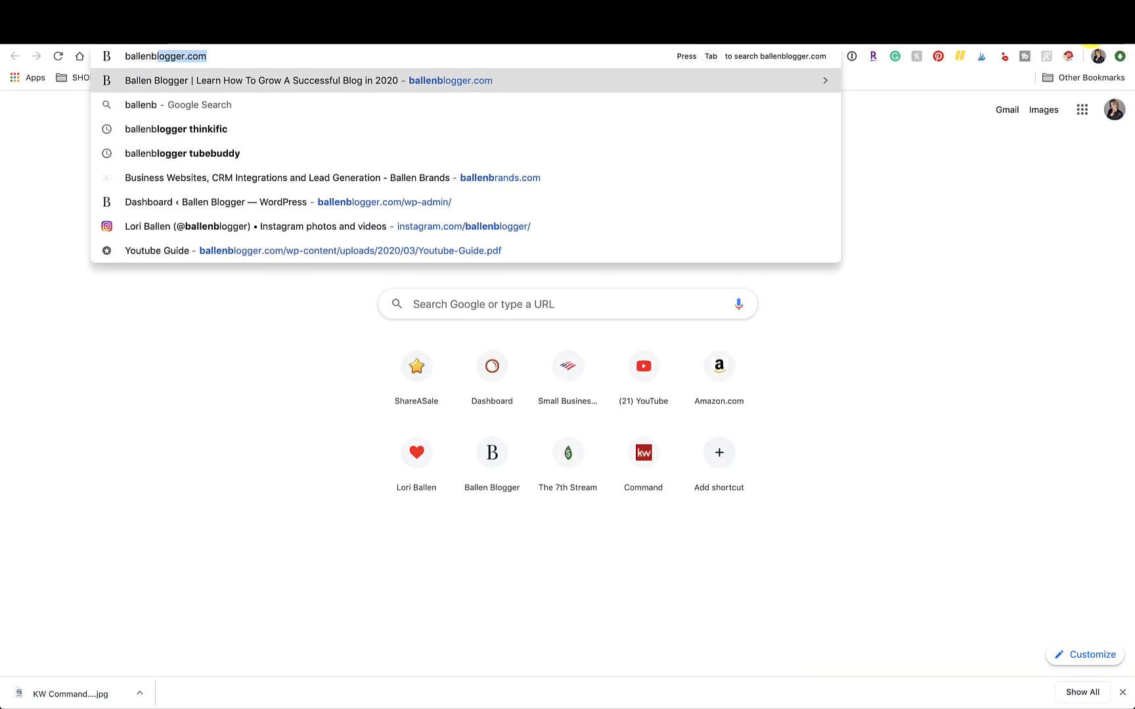
{"action": "key", "text": "BackSpace"}
{"action": "key", "text": "BackSpace"}
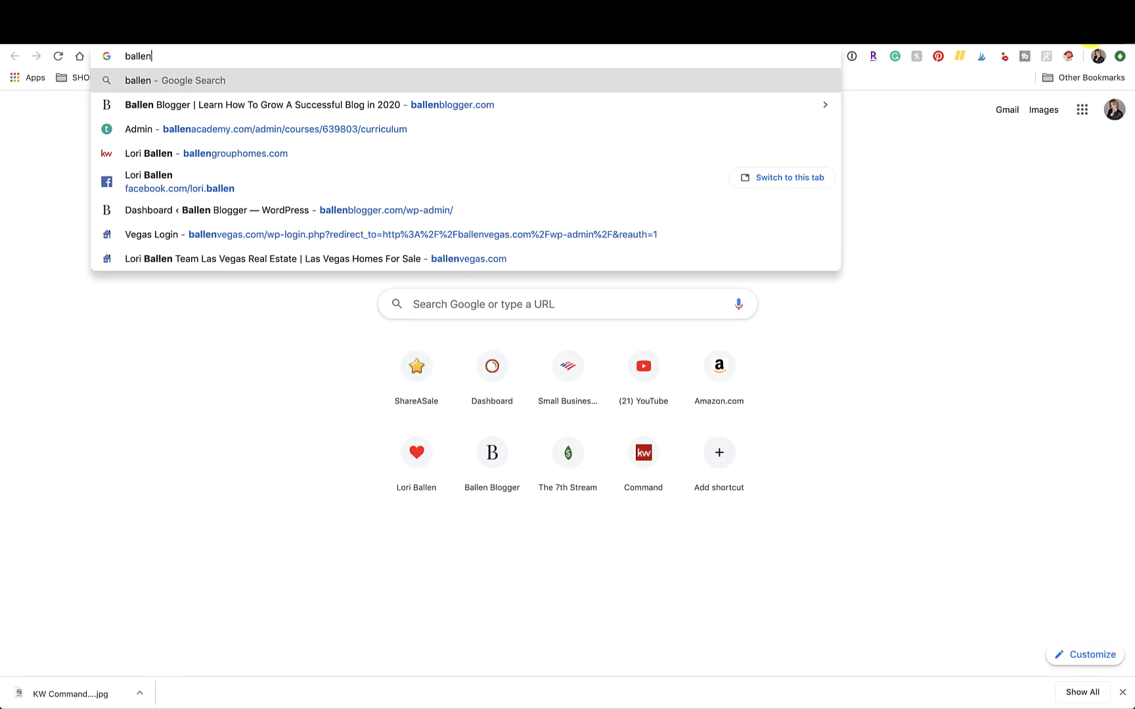
{"action": "type", "text": "grouphomes.com"}
{"action": "key", "text": "Return"}
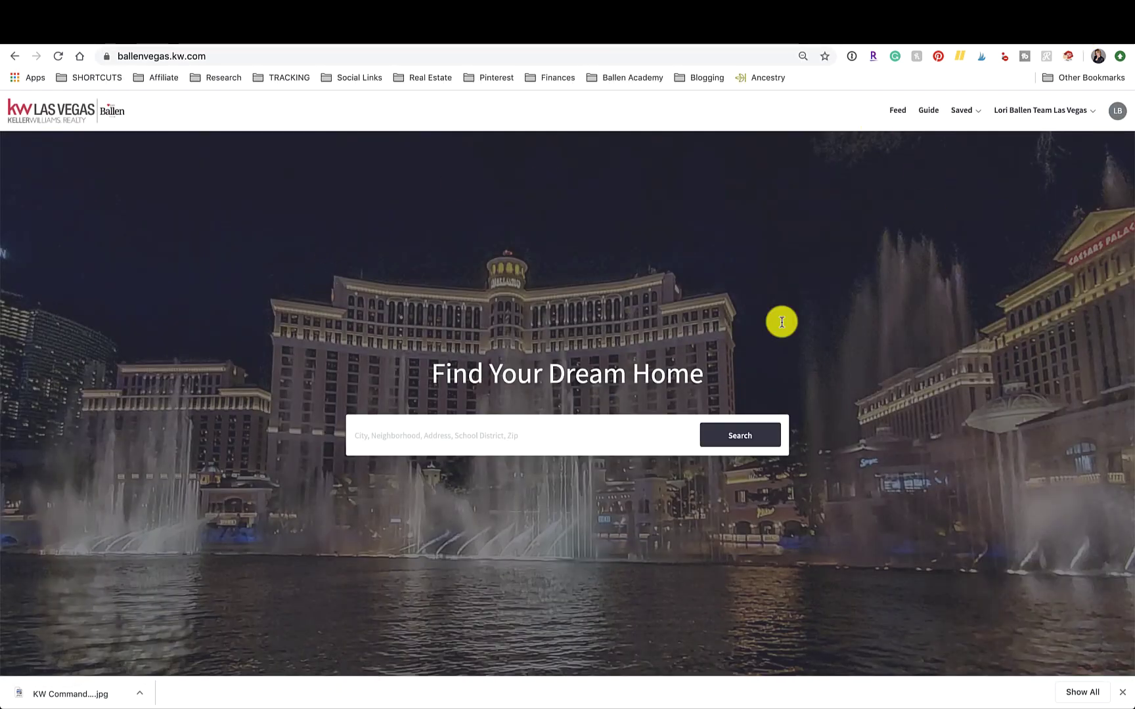
{"action": "left_click", "coordinate": [485, 434]}
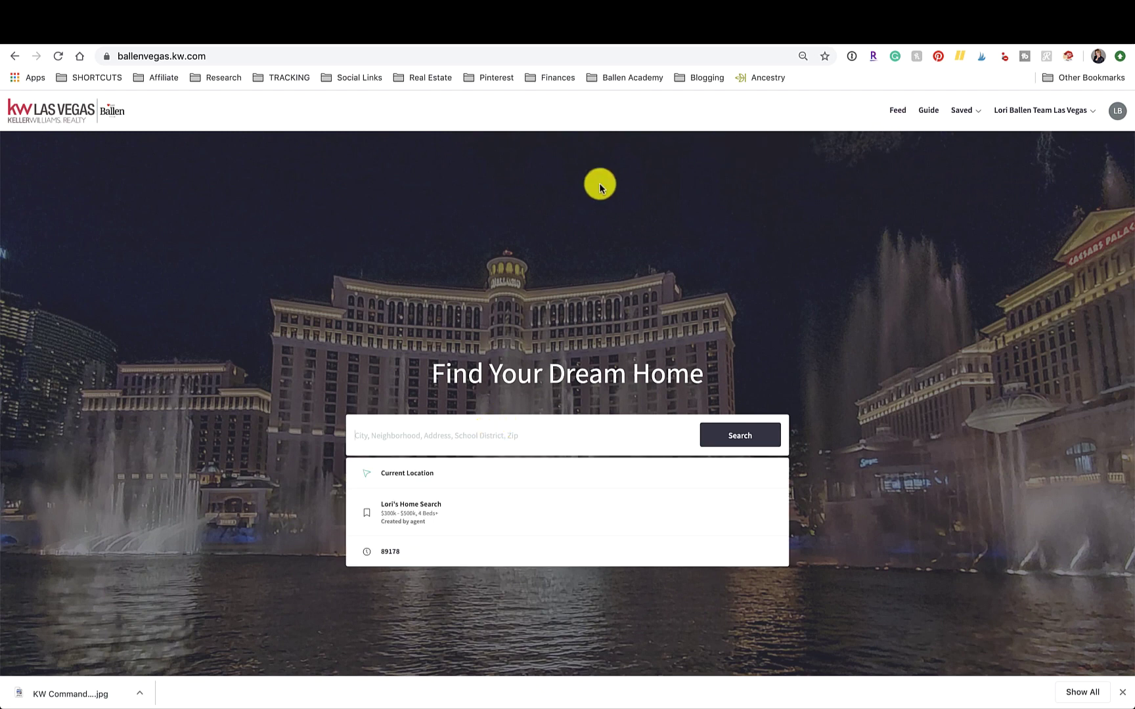
{"action": "left_click", "coordinate": [265, 53]}
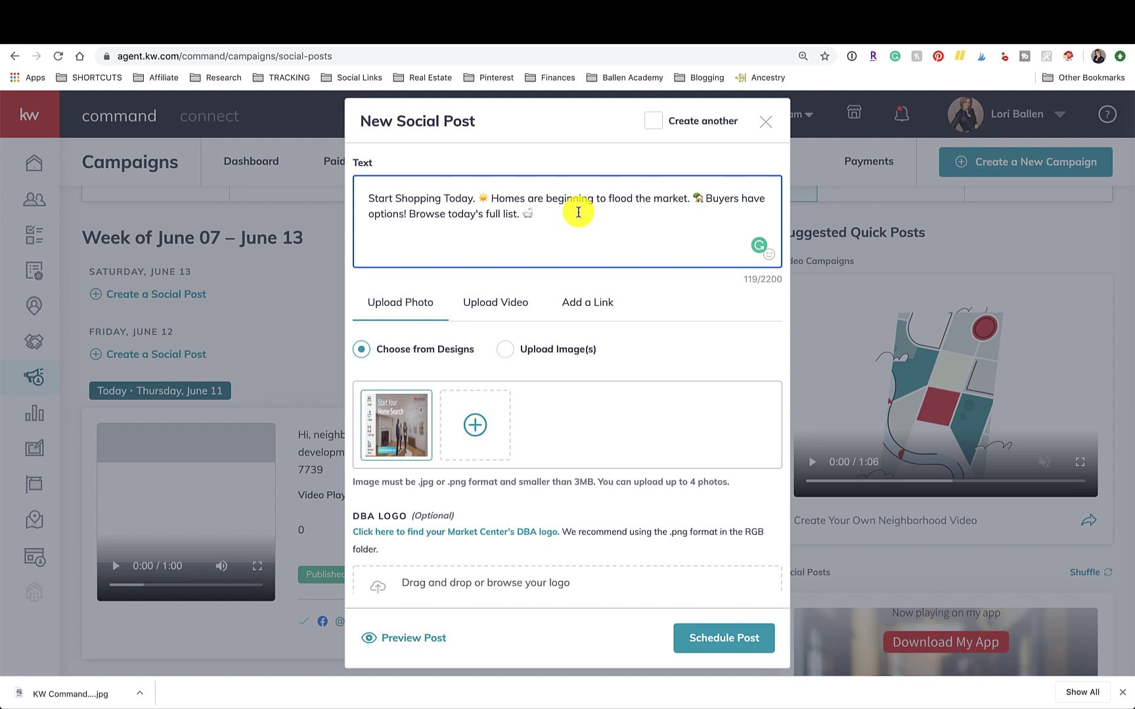
Step: Add the web address BallenGroupHomes.com after the bathtub emoji and insert another emoji just before the address
{"action": "type", "text": "B"}
{"action": "type", "text": "allenGrouu"}
{"action": "type", "text": "u"}
{"action": "type", "text": "pHomes.com"}
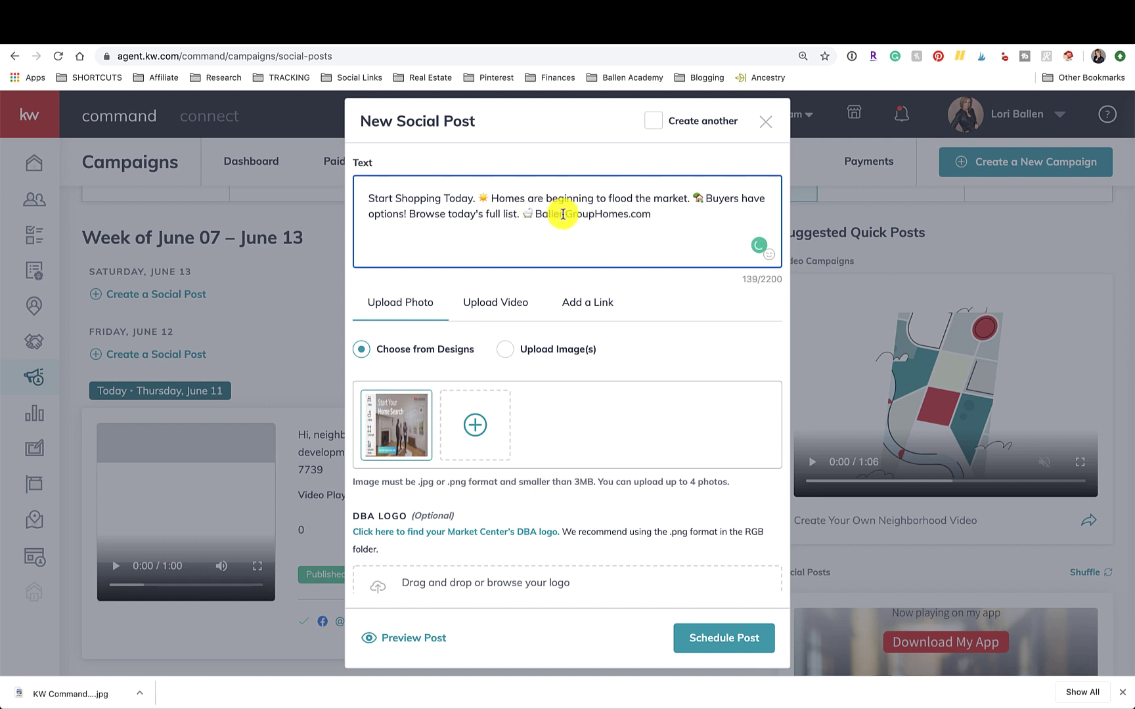
{"action": "key", "text": "ctrl+super+space"}
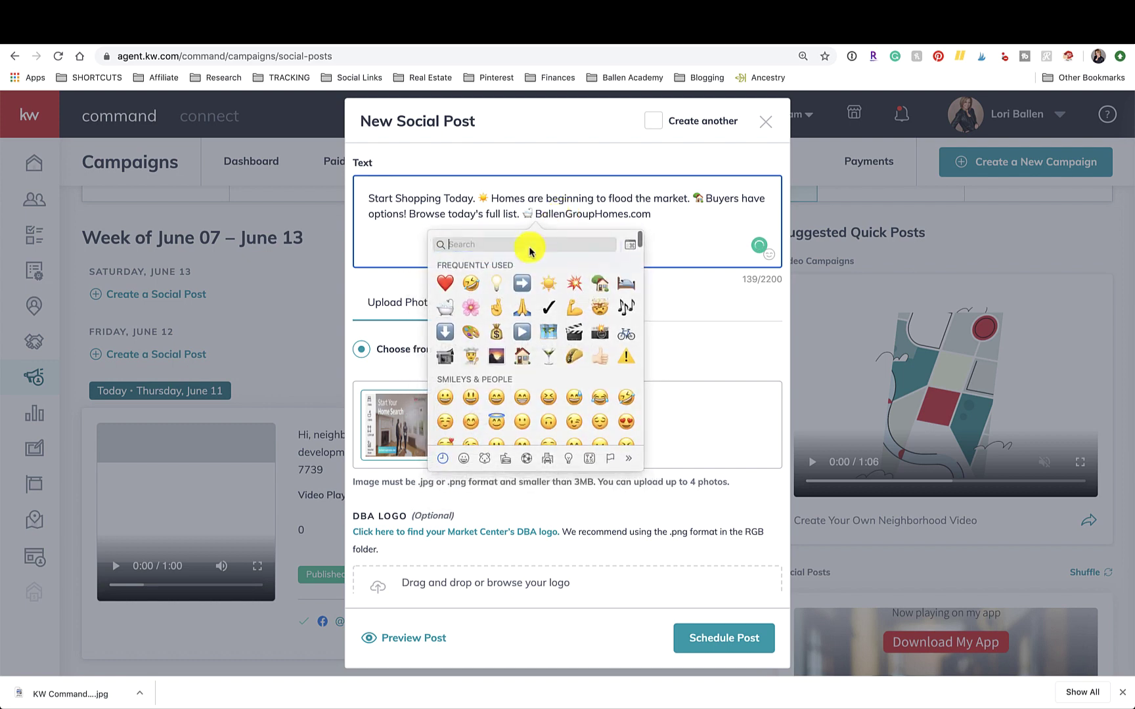
{"action": "left_click", "coordinate": [532, 215]}
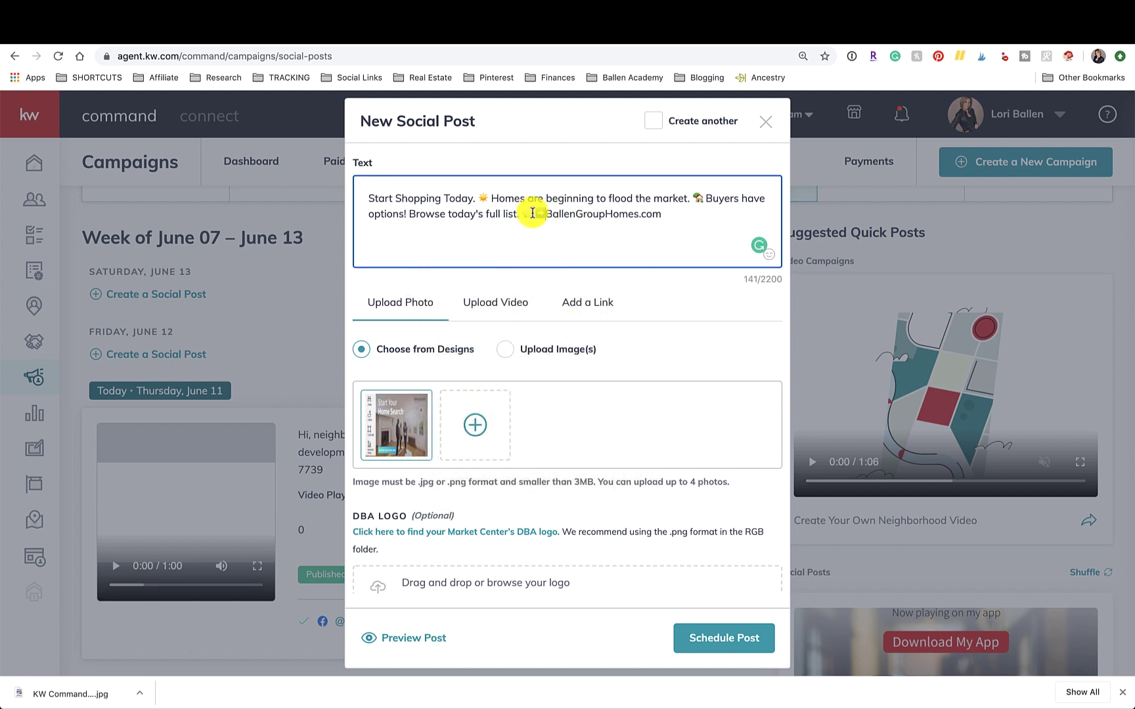
Step: Remove the bathtub emoji, append "|", the team's phone number and "Download Your App:" to the post text, and space the arrow from the web address
{"action": "key", "text": "BackSpace"}
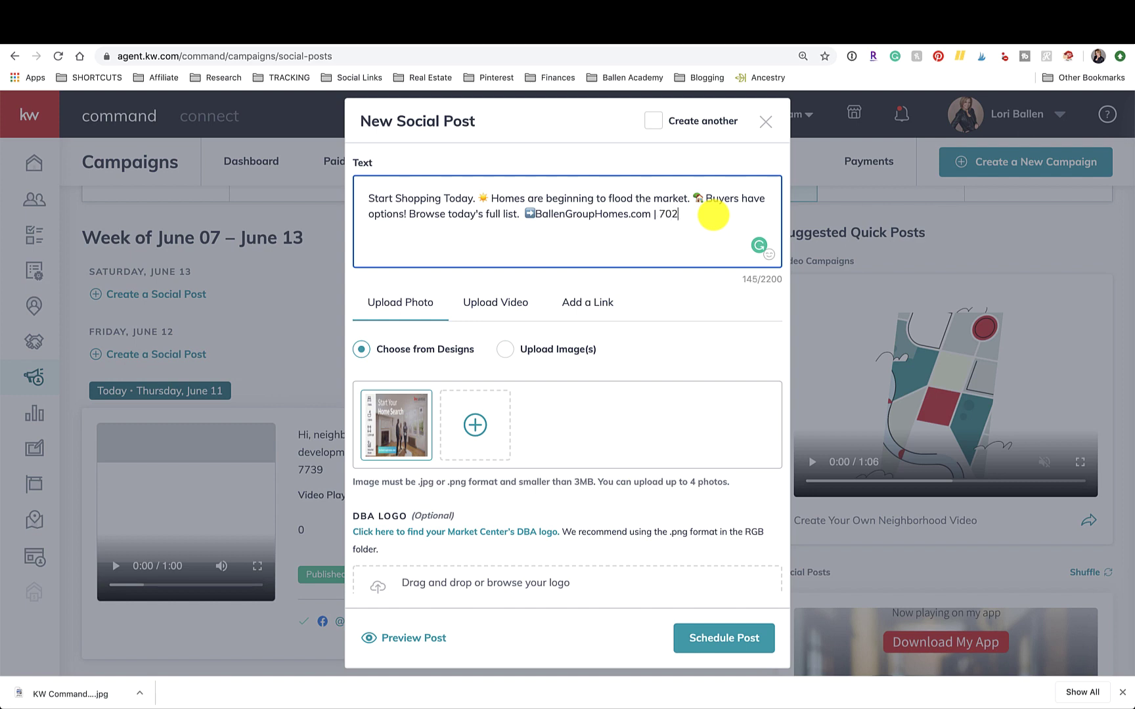
{"action": "key", "text": "BackSpace"}
{"action": "type", "text": "-604"}
{"action": "type", "text": "-7739. Downloa"}
{"action": "type", "text": "d Your App"}
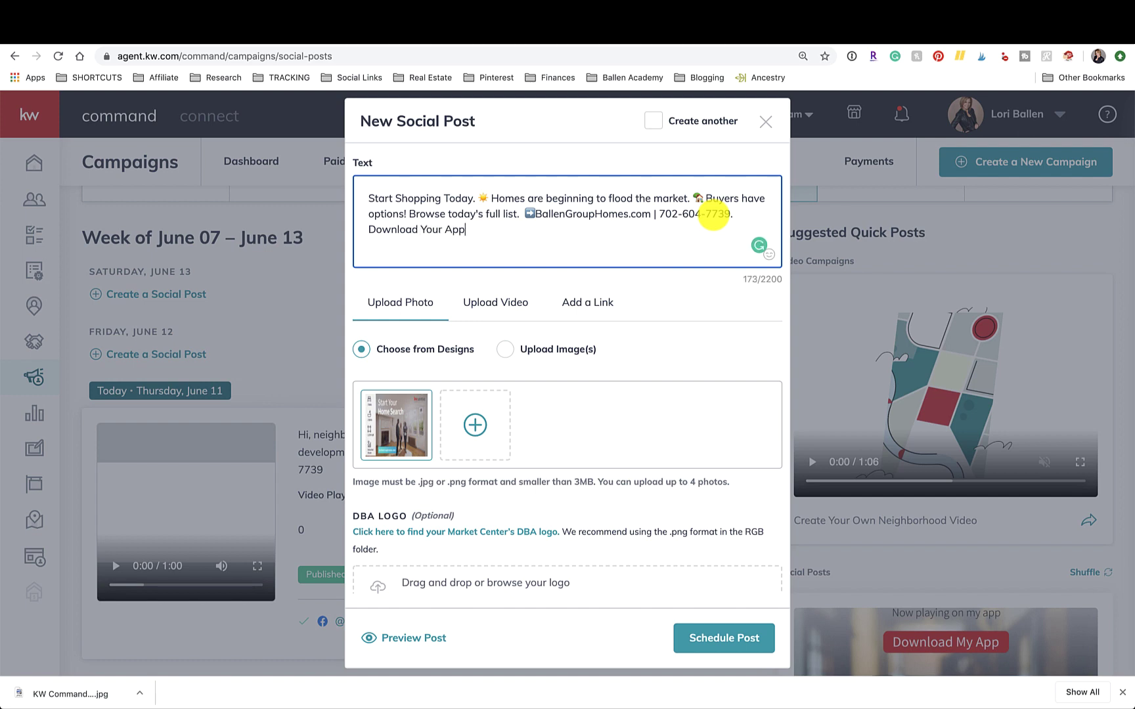
{"action": "left_click", "coordinate": [537, 214]}
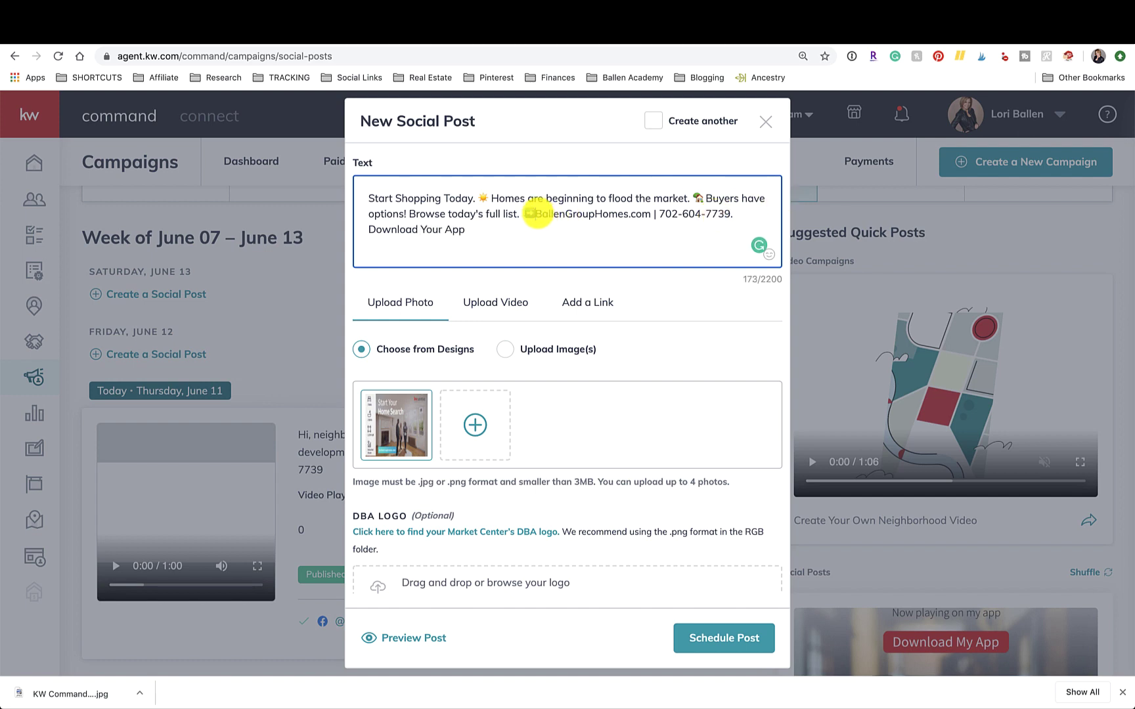
{"action": "left_click", "coordinate": [475, 231]}
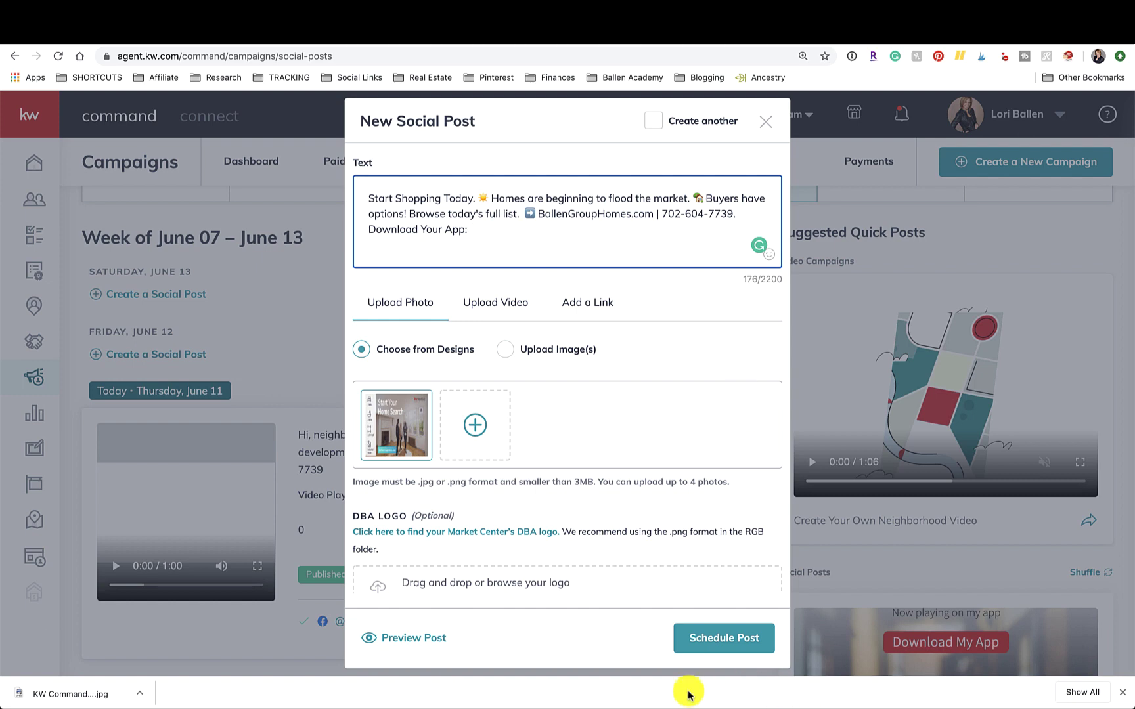
Step: Copy the app URL from the Consumer site and app settings and paste it after "Download Your App:" in the post text
{"action": "mouse_move", "coordinate": [713, 706]}
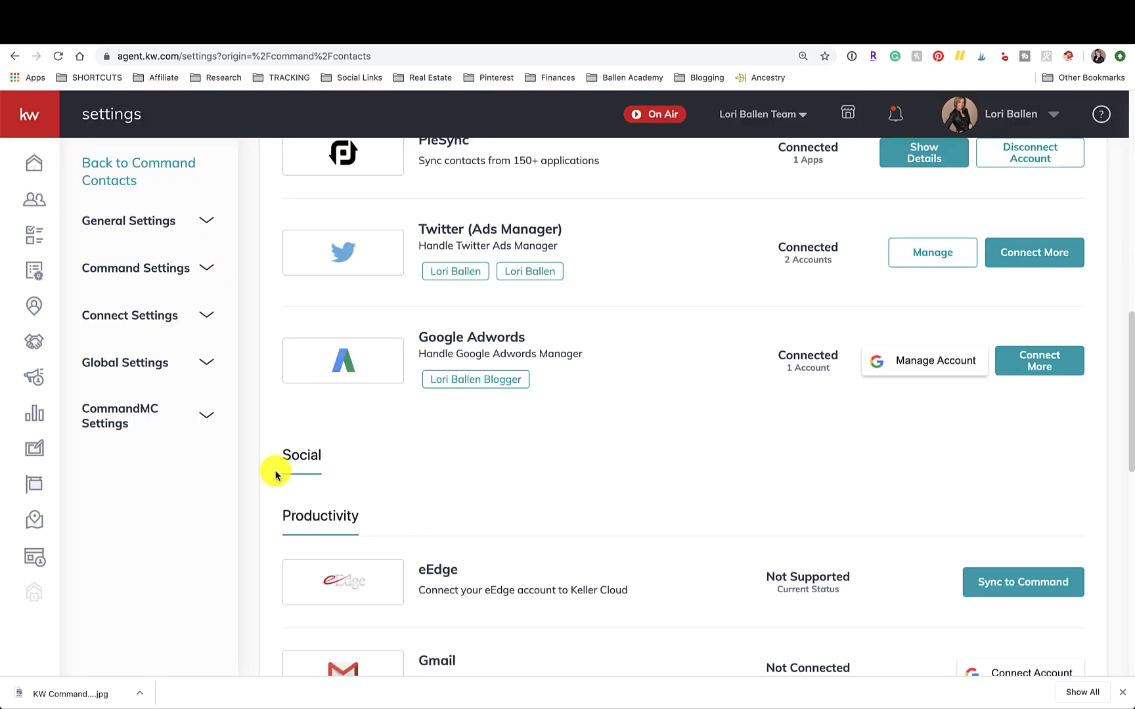
{"action": "left_click", "coordinate": [41, 560]}
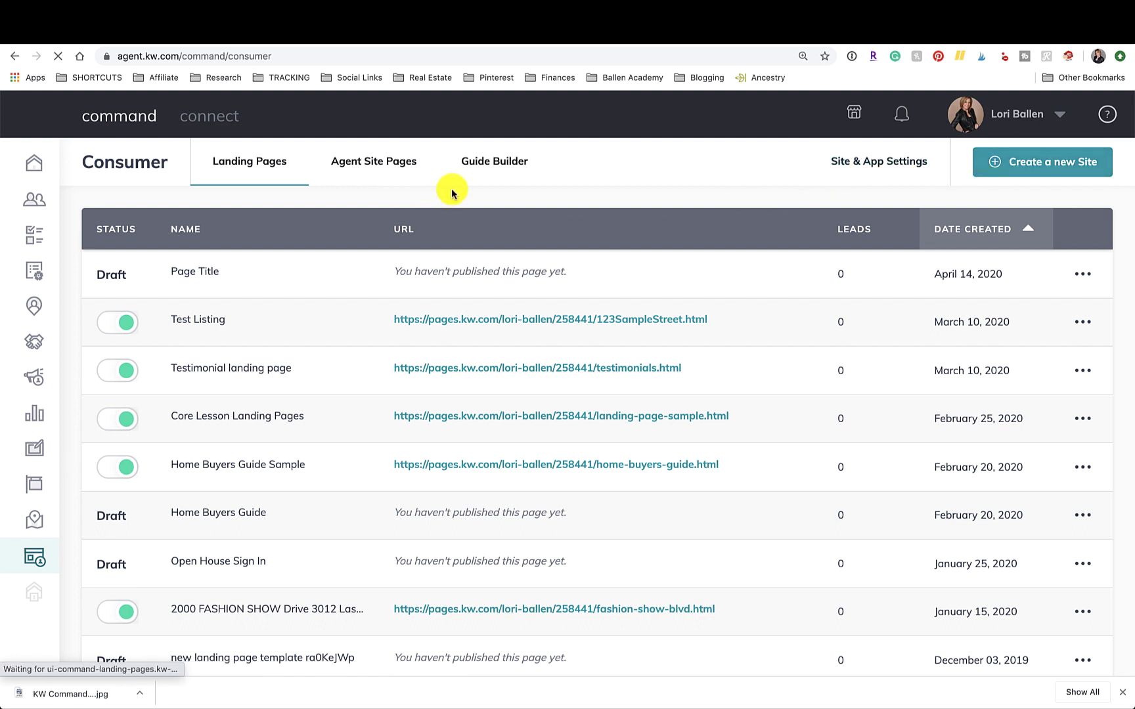
{"action": "left_click", "coordinate": [885, 170]}
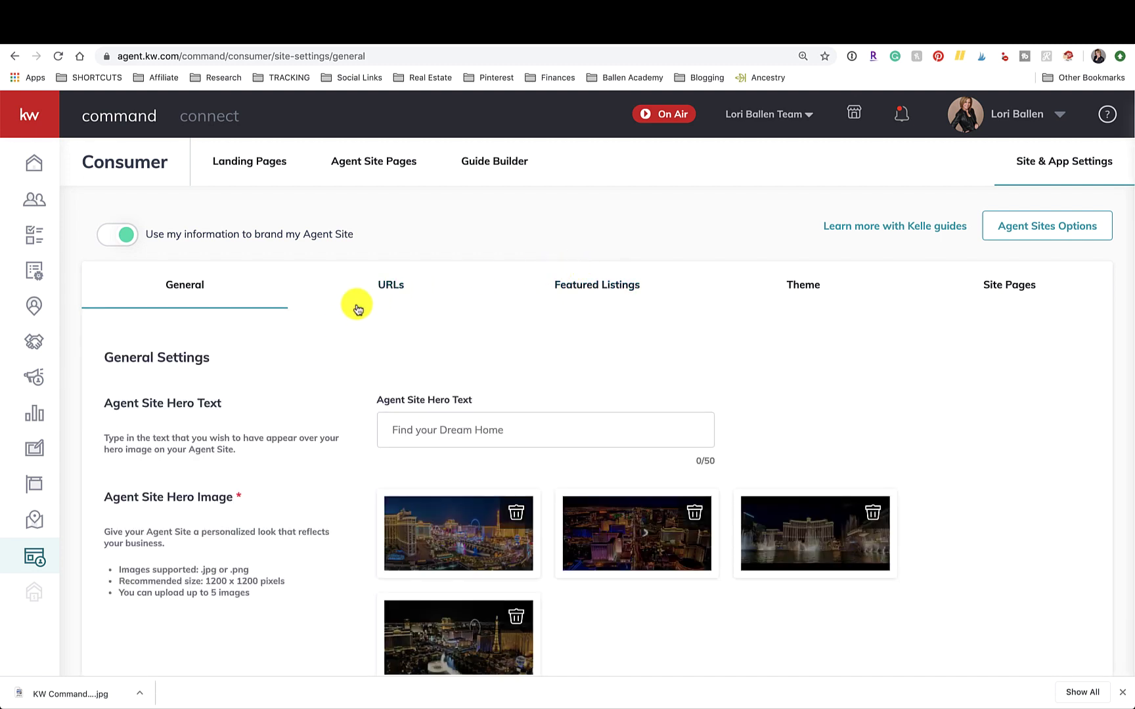
{"action": "left_click", "coordinate": [388, 287]}
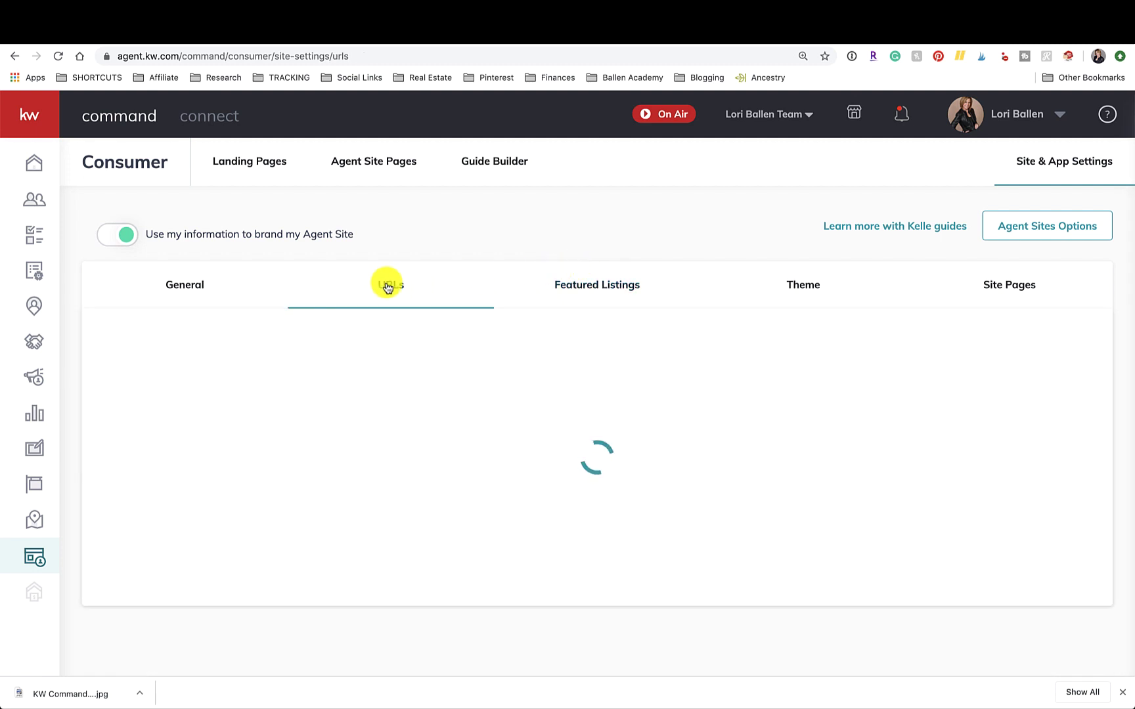
{"action": "scroll", "coordinate": [388, 287], "scroll_direction": "down", "scroll_amount": 3}
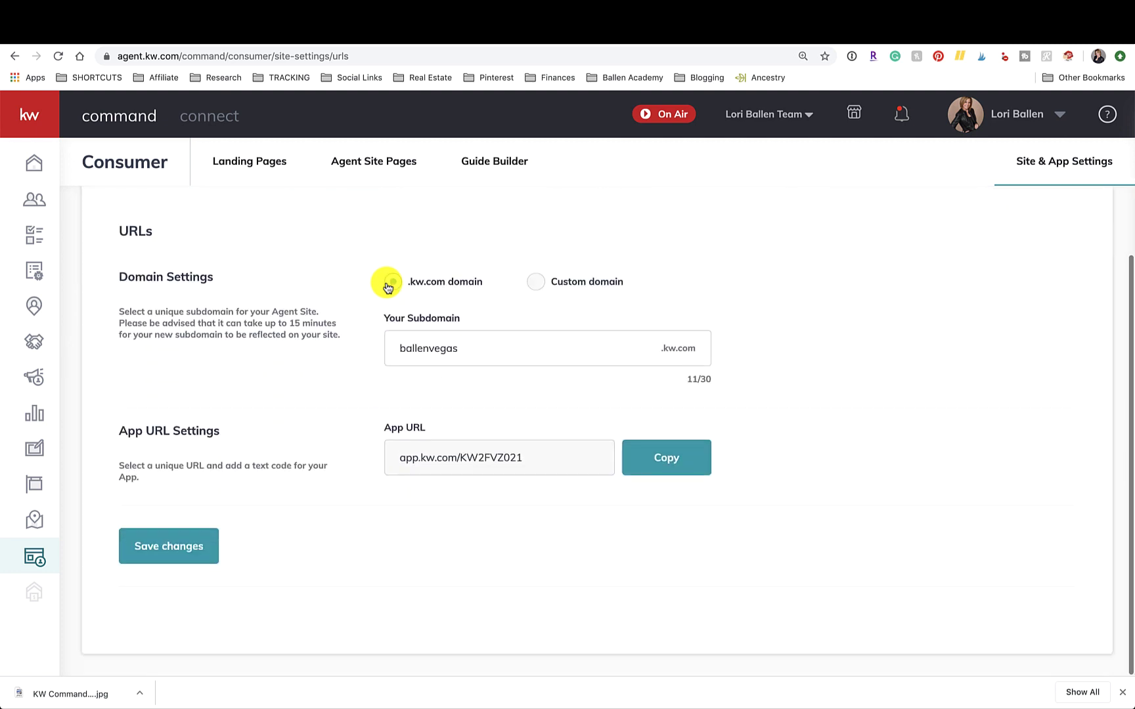
{"action": "left_click", "coordinate": [652, 458]}
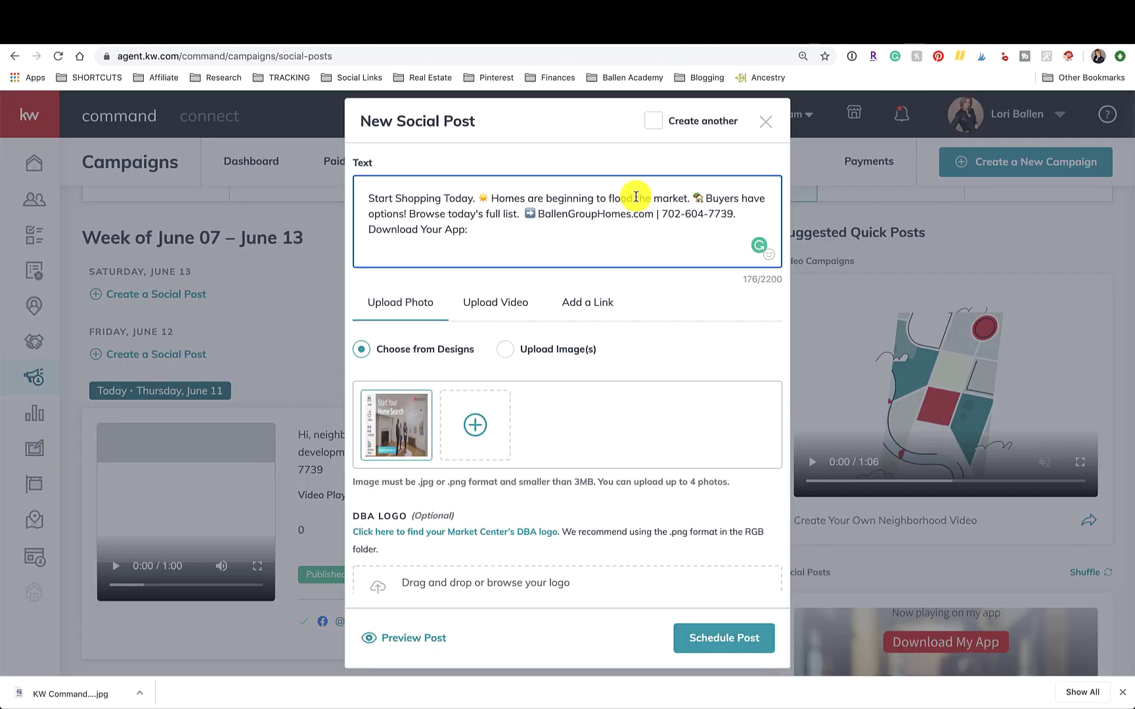
{"action": "key", "text": "super+v"}
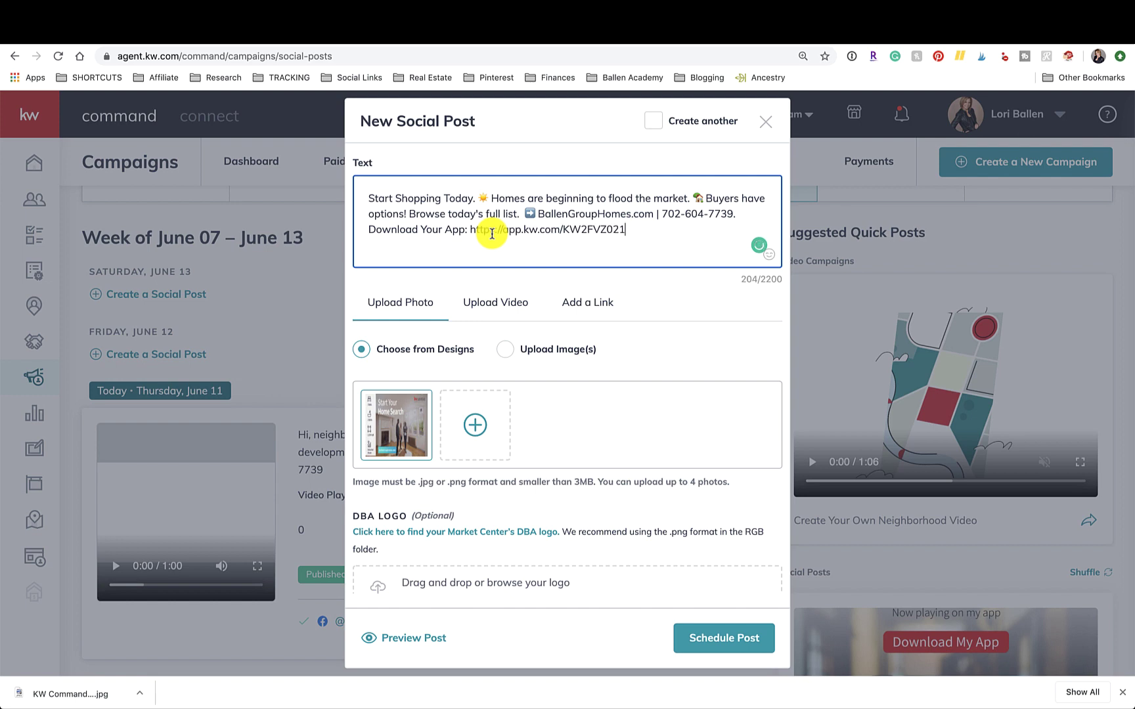
Step: Include the ownership statement in the post and replace its default text with the agent's LLC name
{"action": "scroll", "coordinate": [492, 234], "scroll_direction": "down", "scroll_amount": 2}
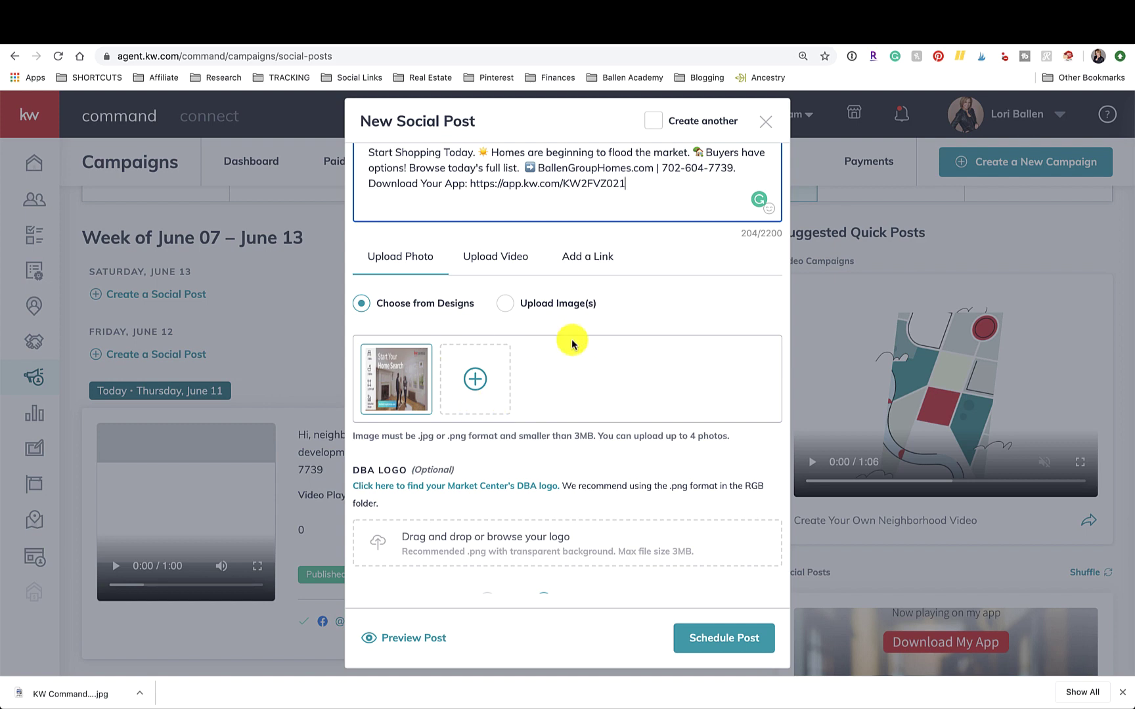
{"action": "scroll", "coordinate": [571, 343], "scroll_direction": "down", "scroll_amount": 5}
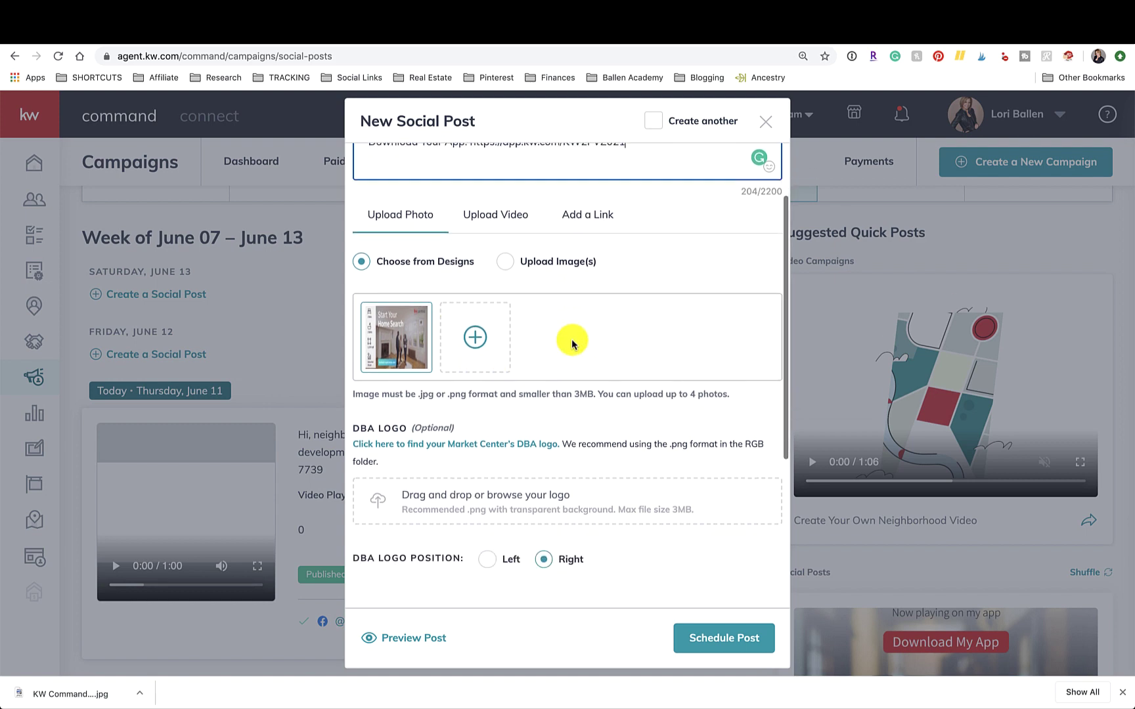
{"action": "scroll", "coordinate": [572, 343], "scroll_direction": "down", "scroll_amount": 2}
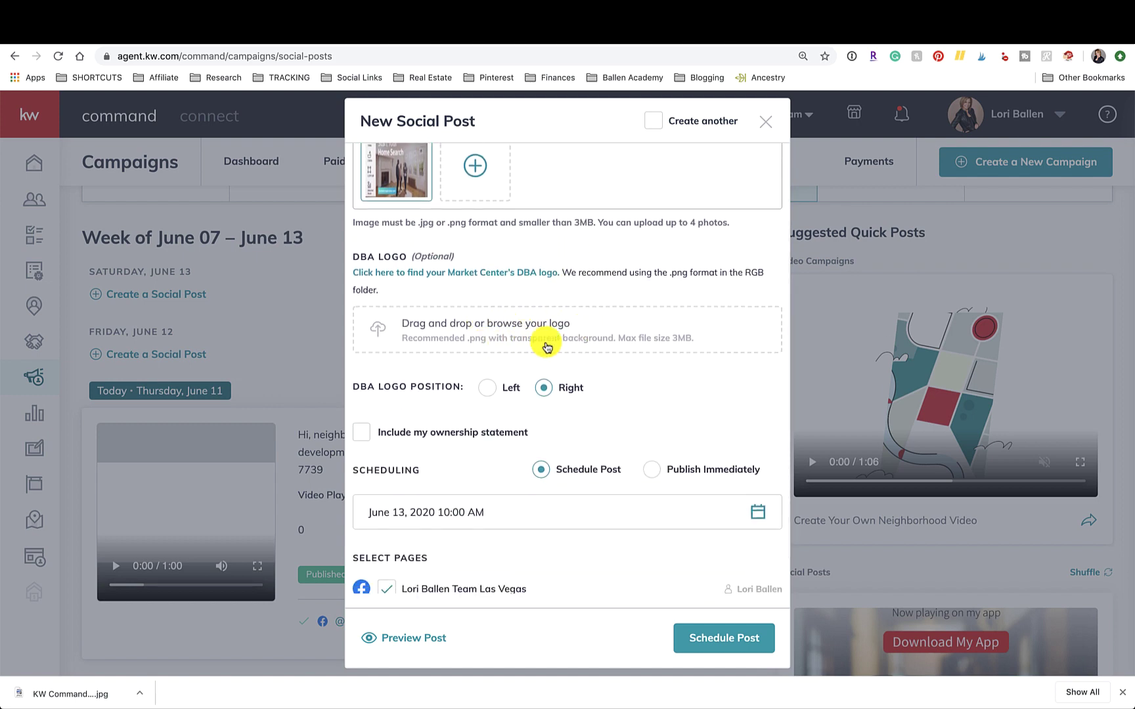
{"action": "scroll", "coordinate": [549, 342], "scroll_direction": "up", "scroll_amount": 1}
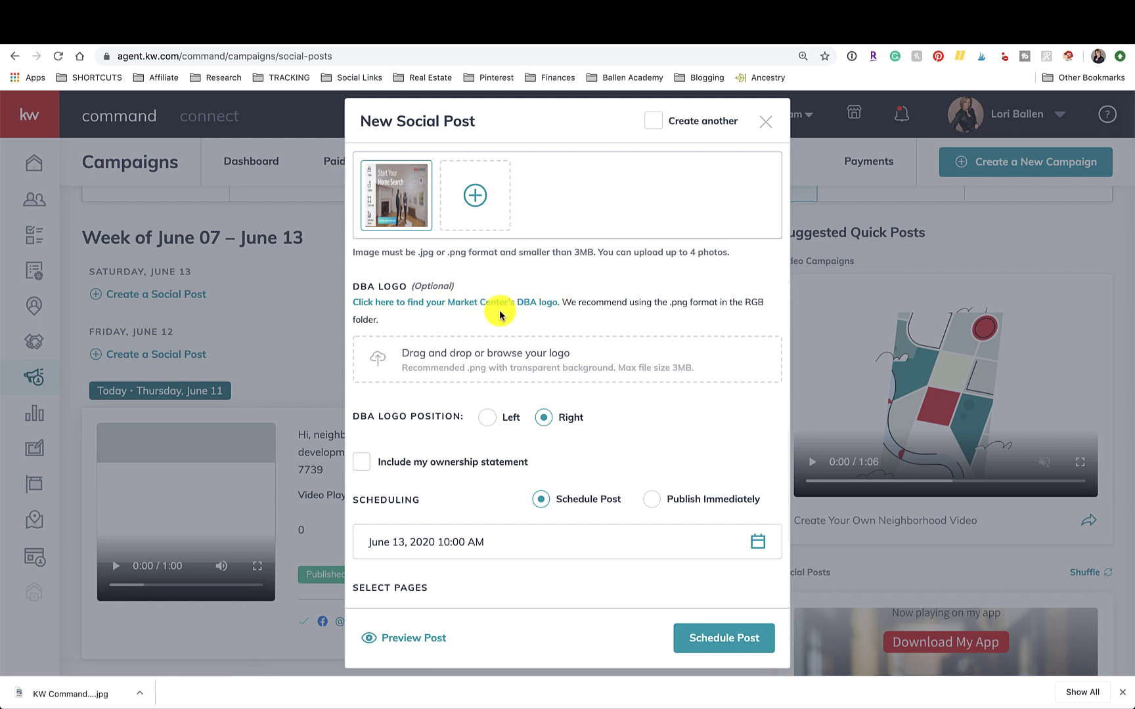
{"action": "scroll", "coordinate": [499, 316], "scroll_direction": "down", "scroll_amount": 2}
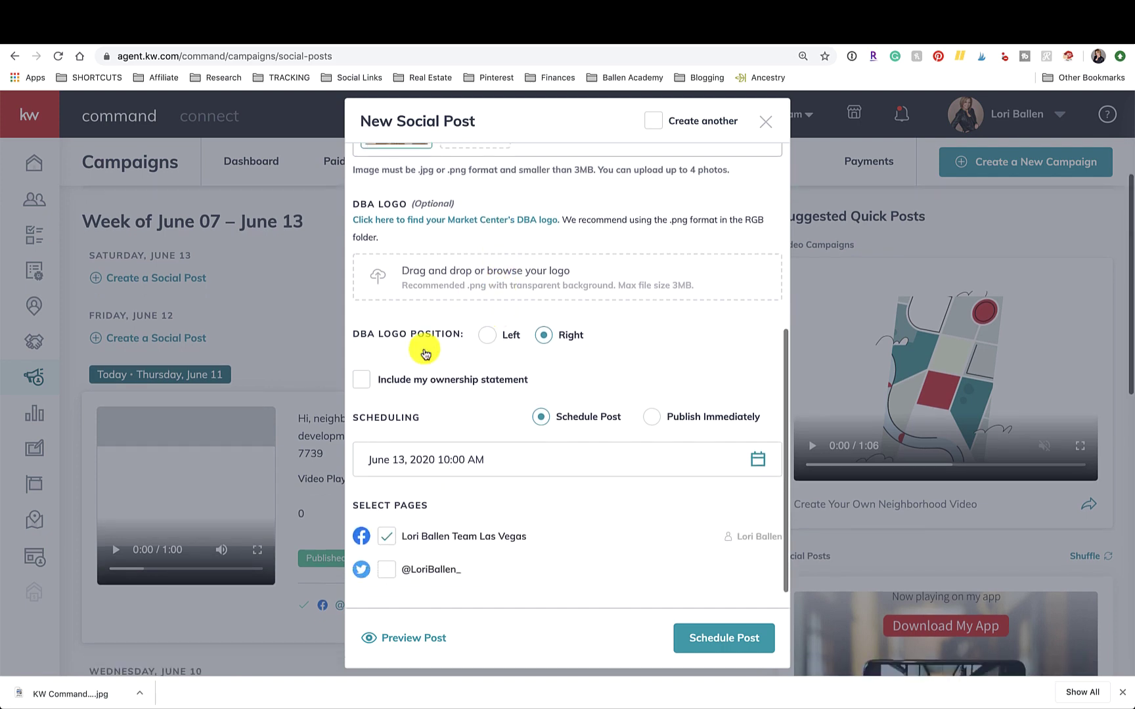
{"action": "left_click", "coordinate": [363, 386]}
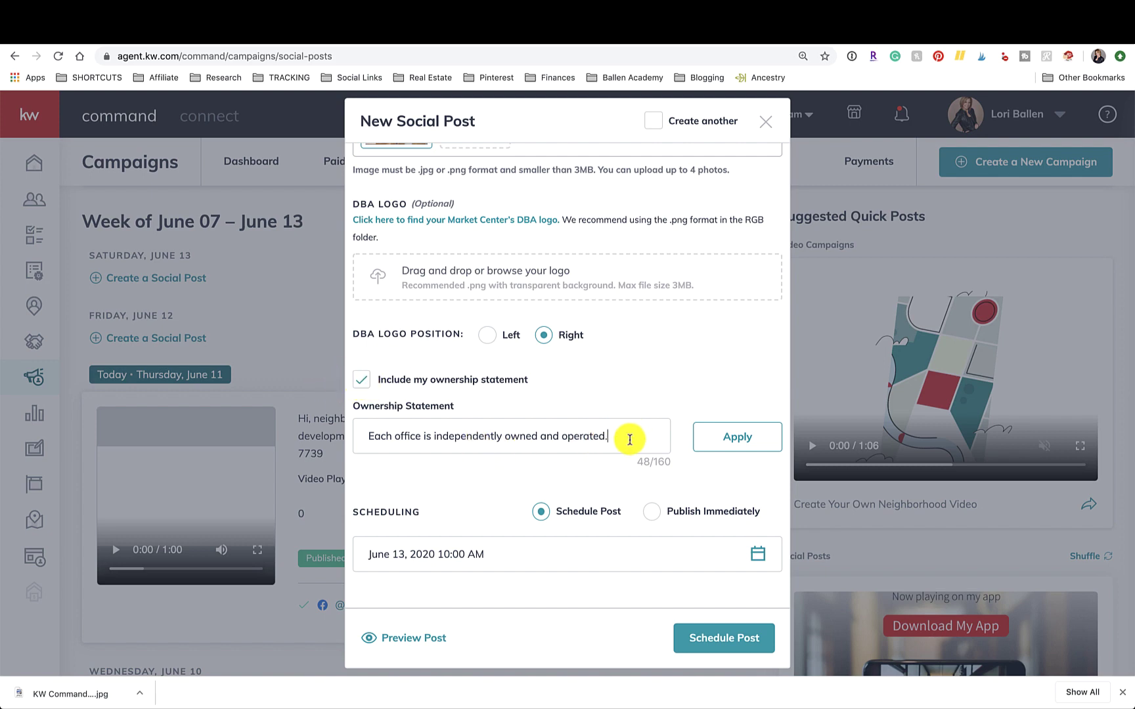
{"action": "left_click_drag", "start_coordinate": [615, 436], "coordinate": [360, 438]}
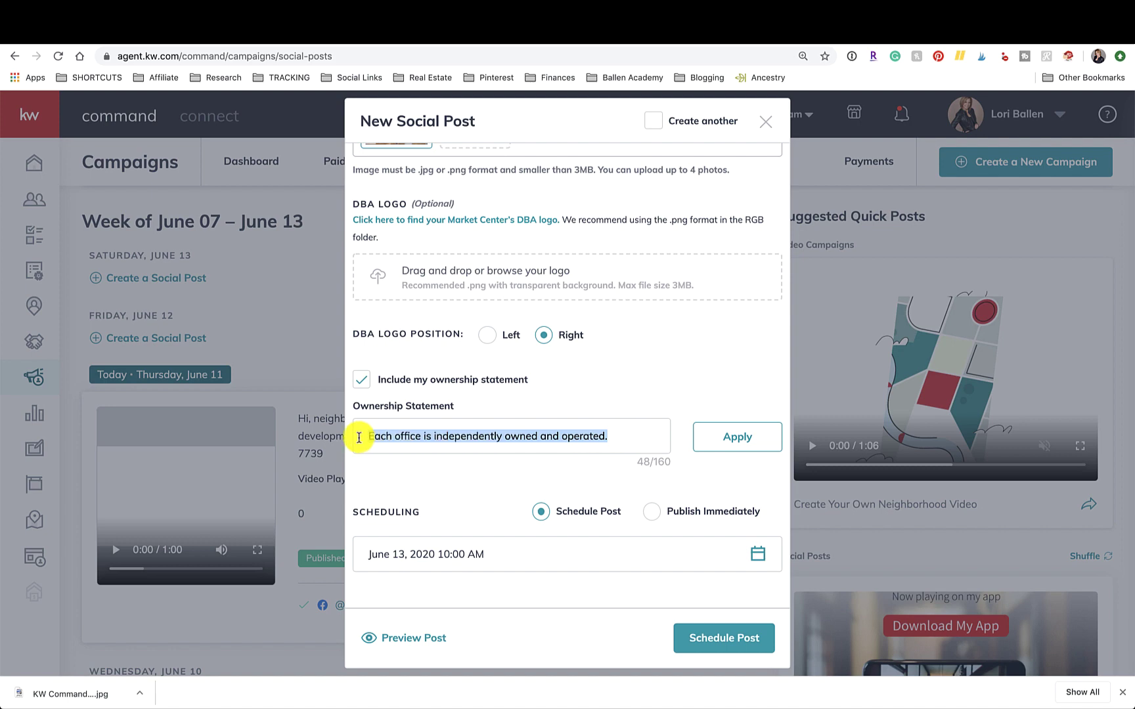
{"action": "type", "text": "Lori"}
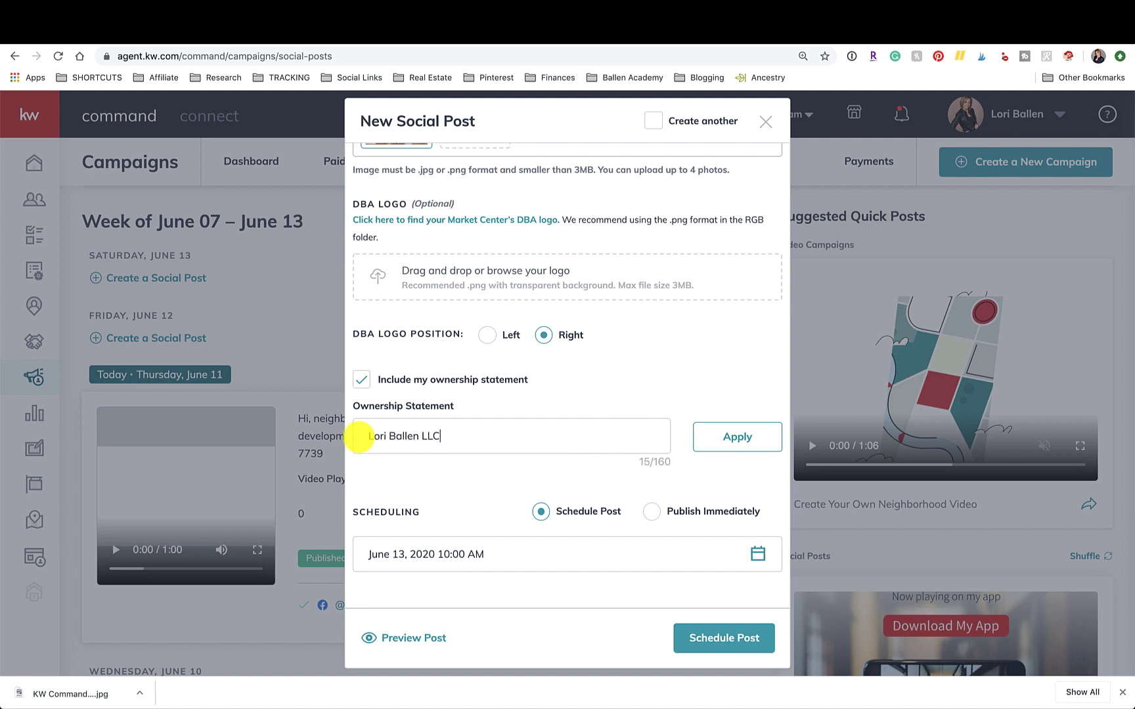
{"action": "type", "text": " Ballen LLC"}
Step: Search Notes for "License", copy the real estate license number, add it after the LLC name in the ownership statement, and apply the statement
{"action": "left_click", "coordinate": [603, 693]}
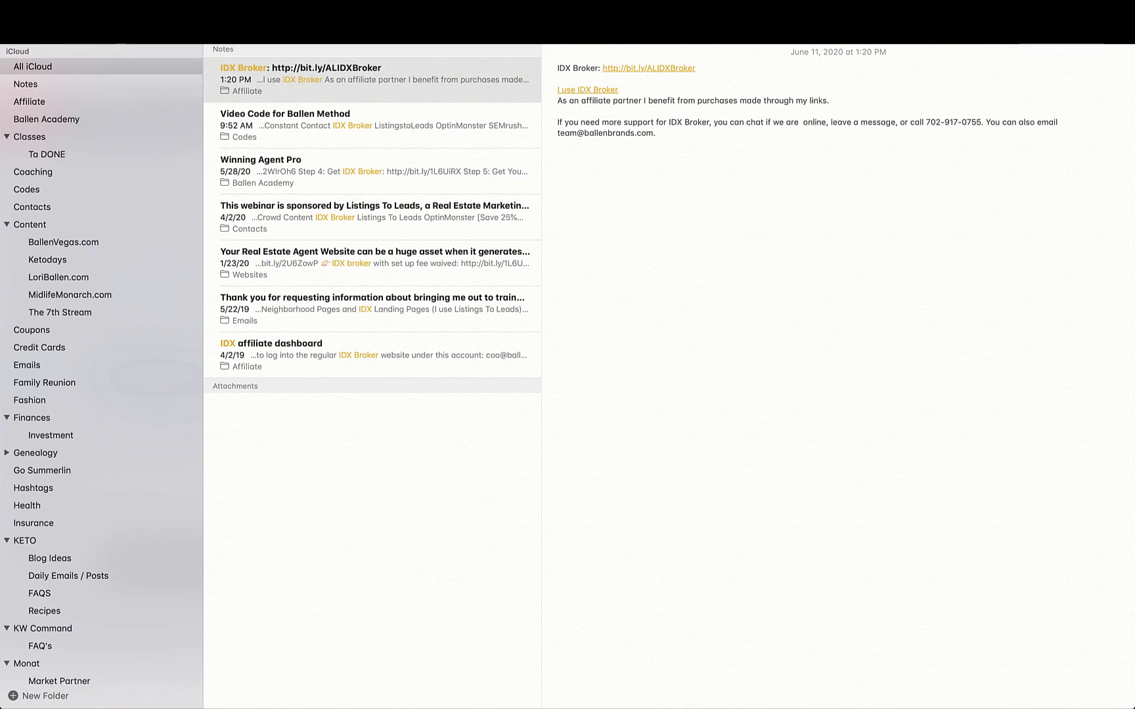
{"action": "type", "text": "License"}
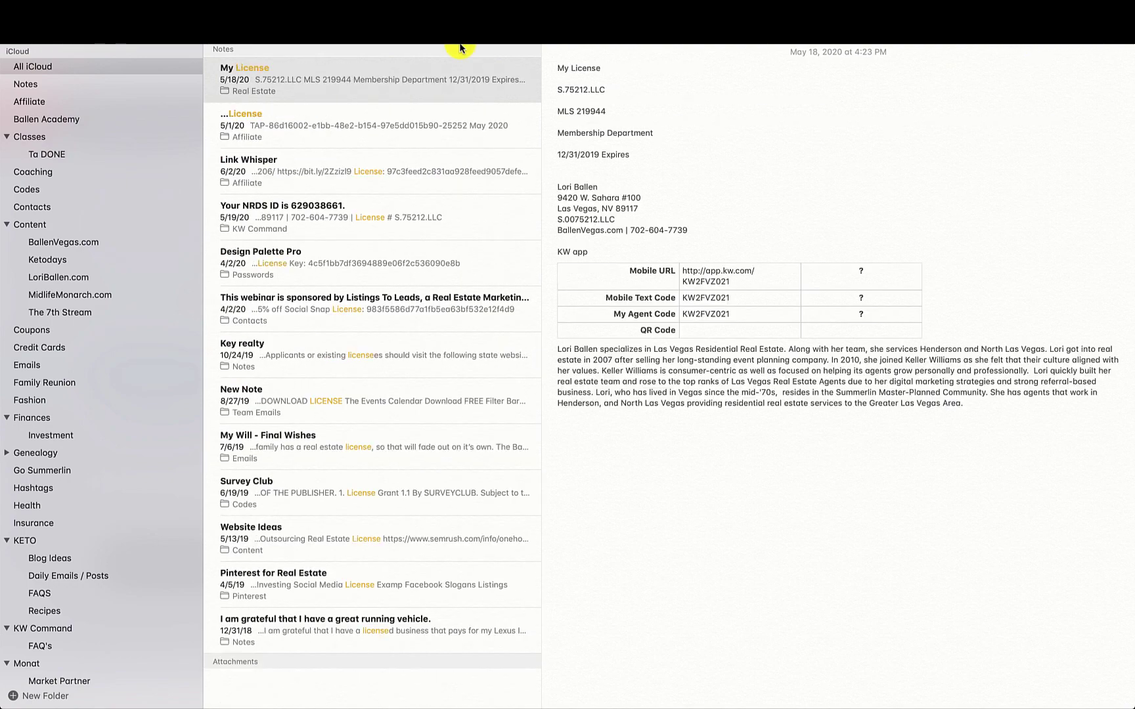
{"action": "left_click_drag", "start_coordinate": [615, 91], "coordinate": [563, 90]}
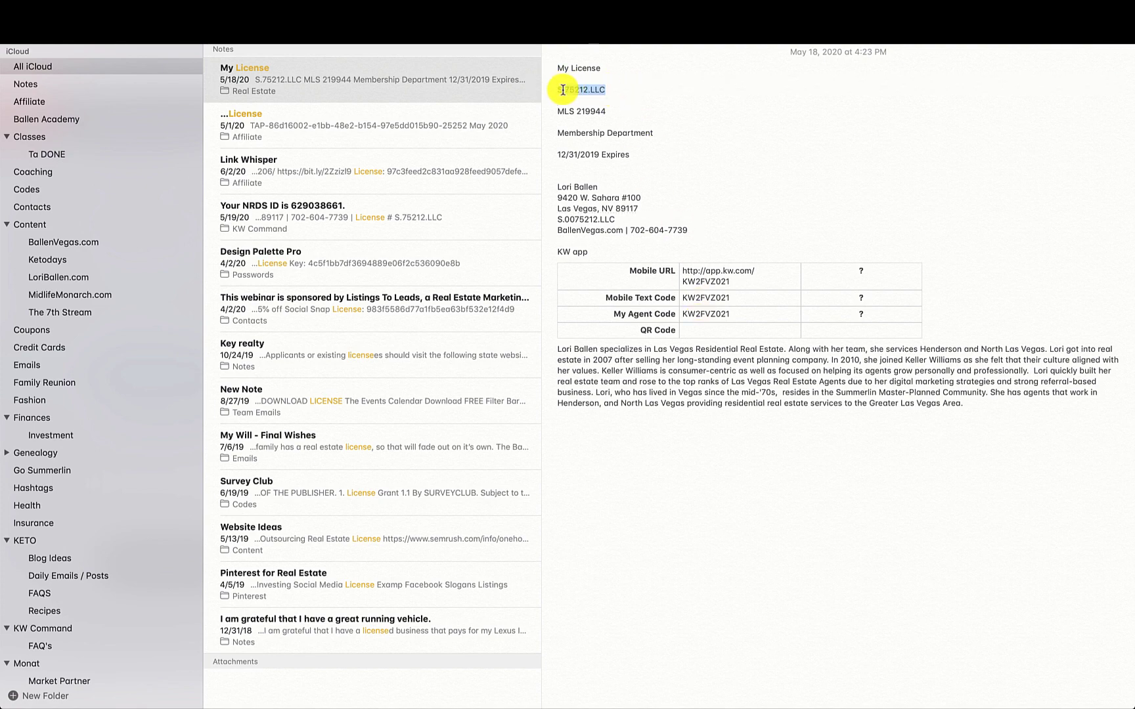
{"action": "mouse_move", "coordinate": [401, 689]}
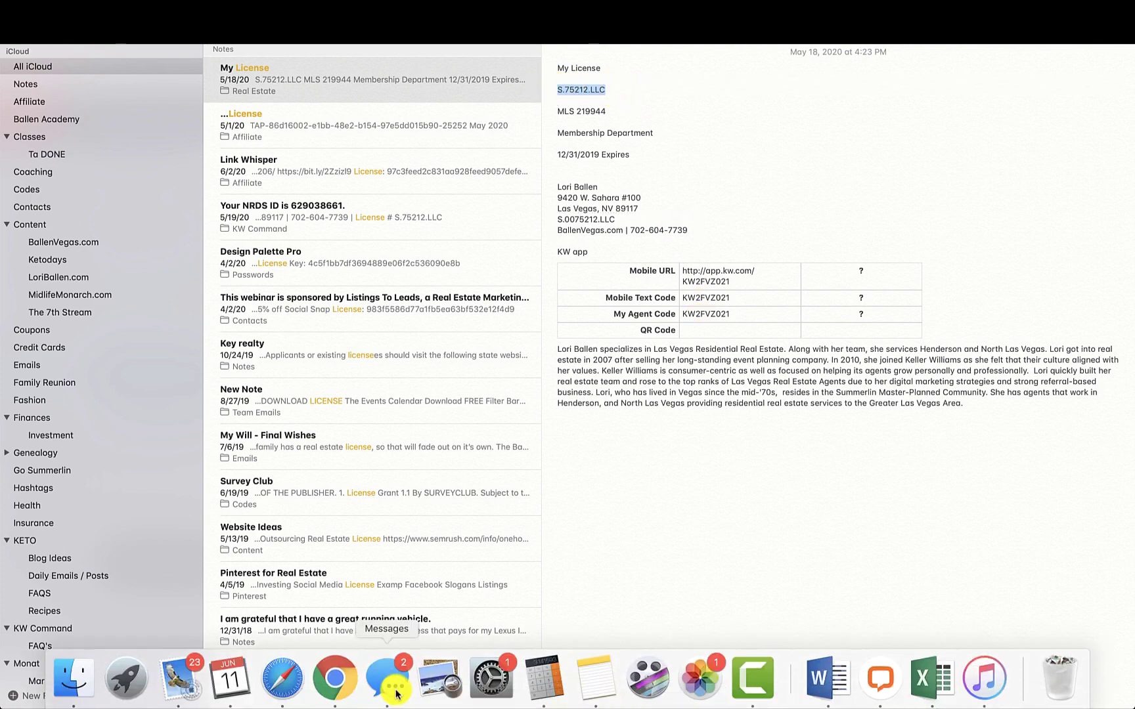
{"action": "left_click", "coordinate": [334, 677]}
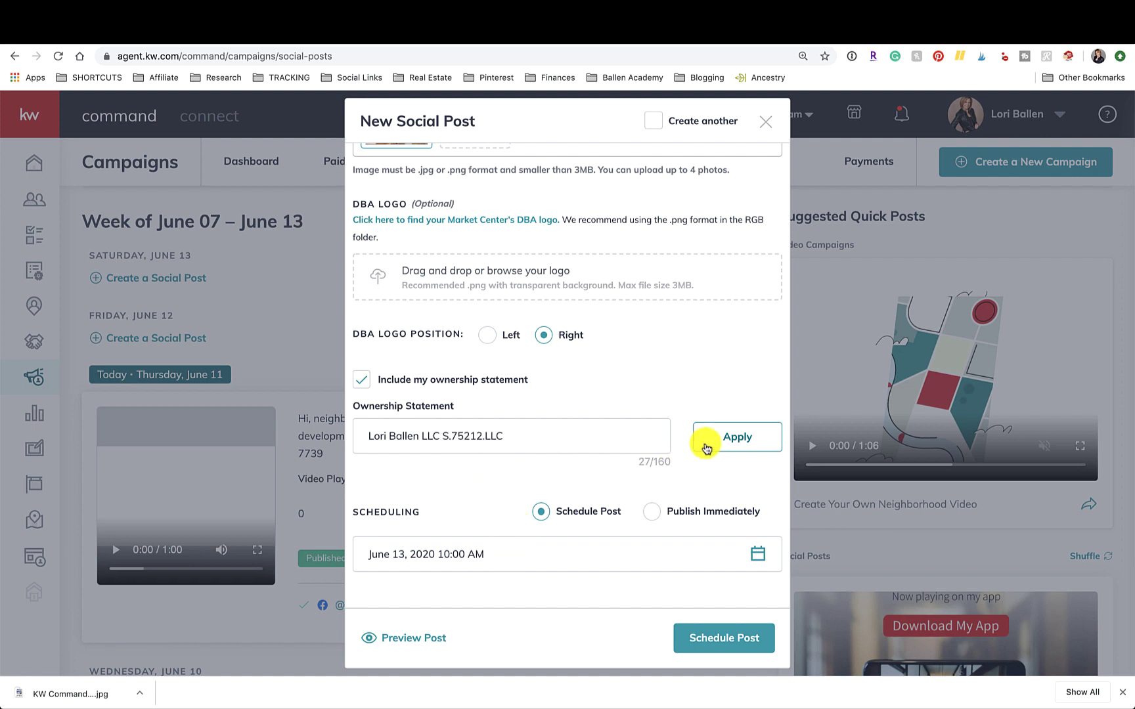
{"action": "left_click", "coordinate": [737, 439]}
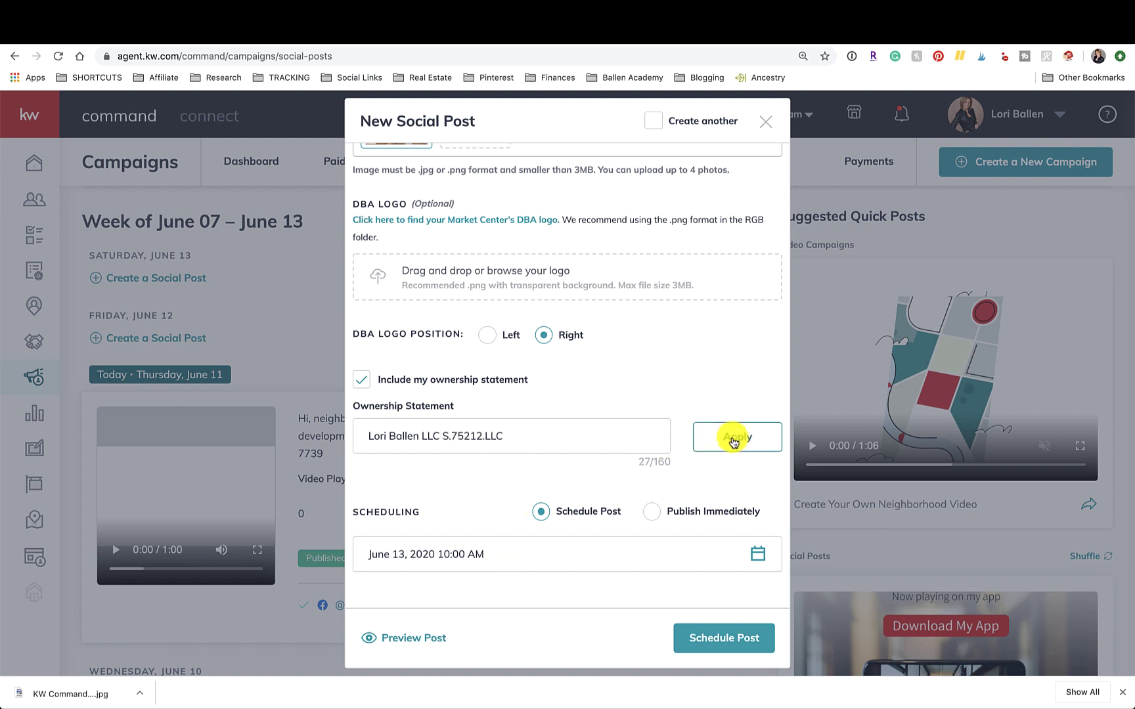
Step: Select the Twitter account as an additional page for the post
{"action": "scroll", "coordinate": [717, 365], "scroll_direction": "up", "scroll_amount": 5}
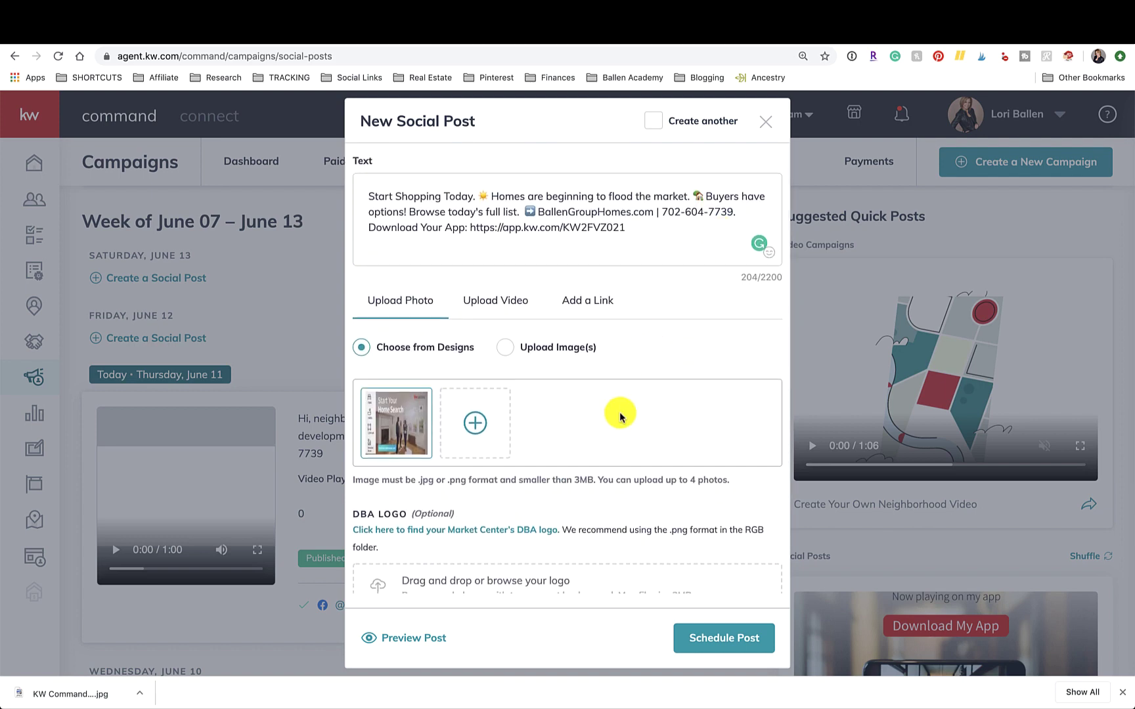
{"action": "scroll", "coordinate": [615, 413], "scroll_direction": "down", "scroll_amount": 7}
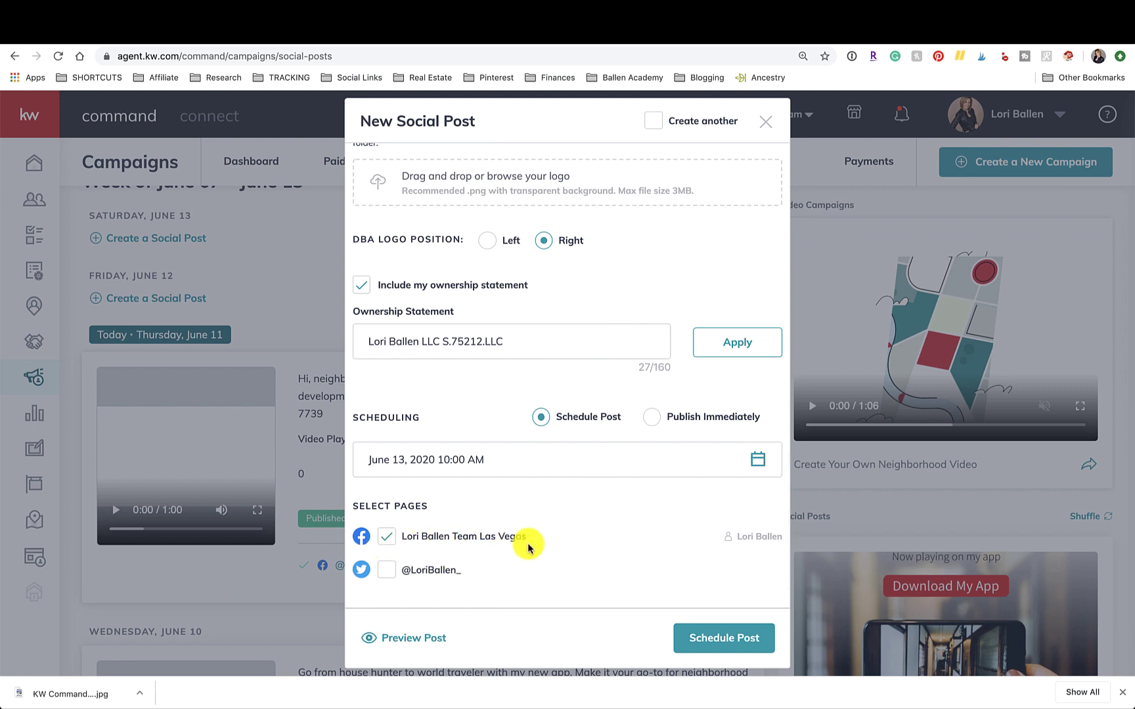
{"action": "left_click", "coordinate": [388, 573]}
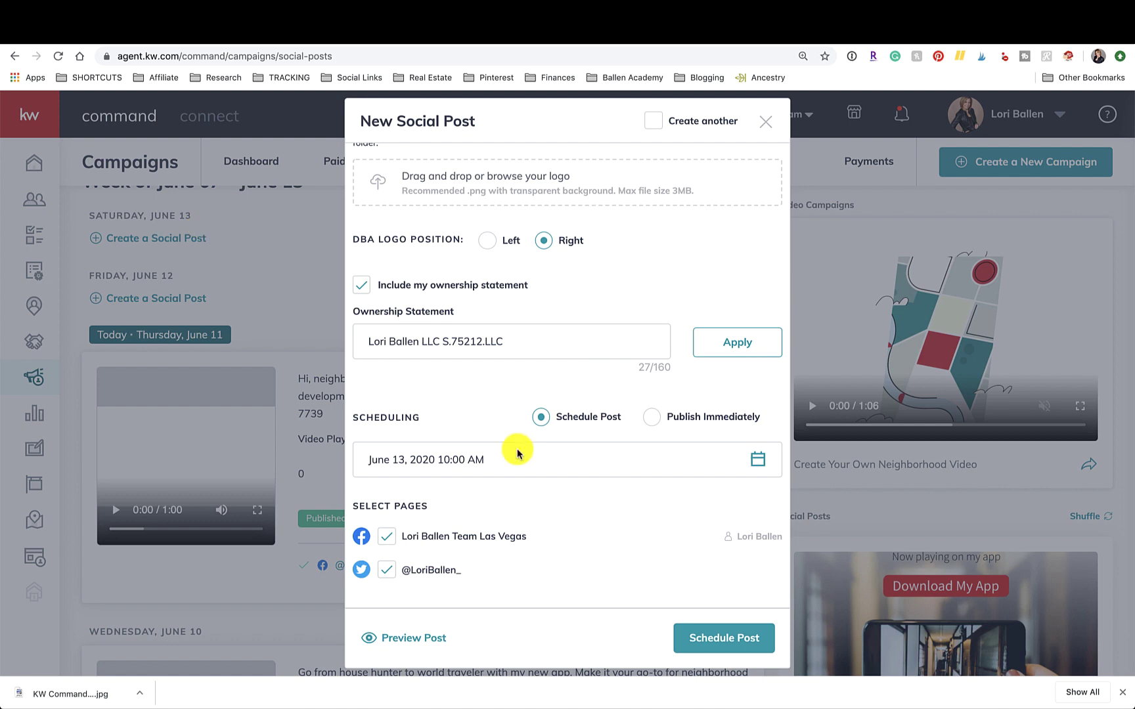
Step: Set the post's scheduled date to June 17, 2020
{"action": "left_click", "coordinate": [660, 459]}
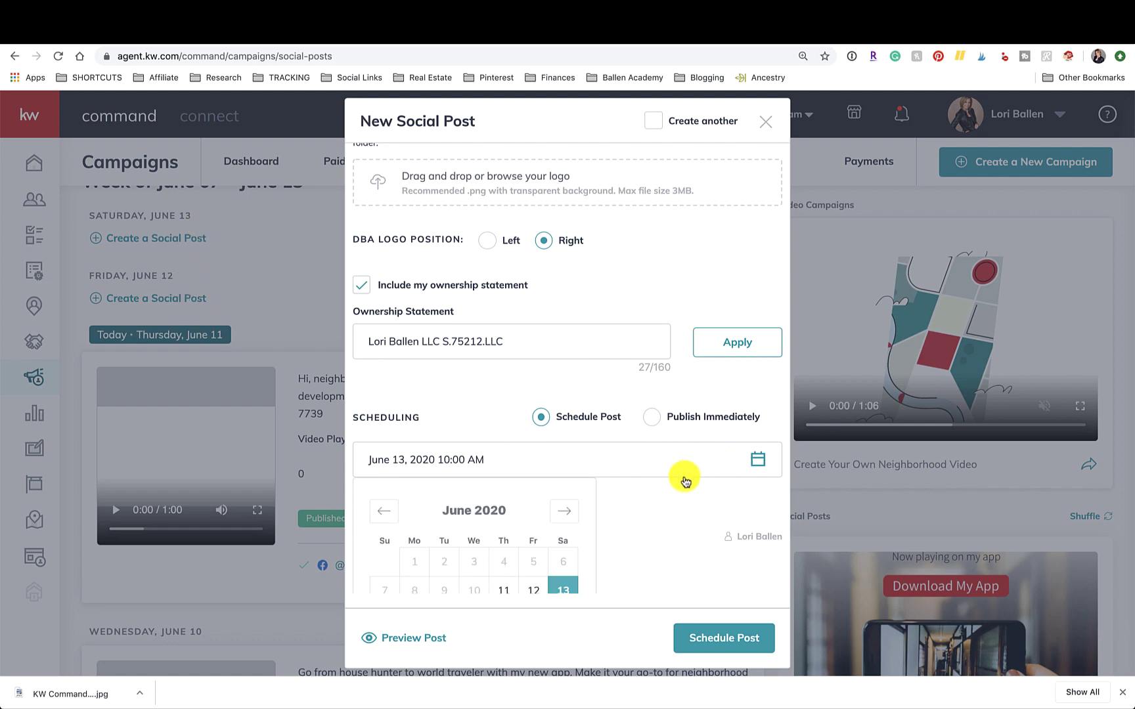
{"action": "scroll", "coordinate": [433, 545], "scroll_direction": "down", "scroll_amount": 3}
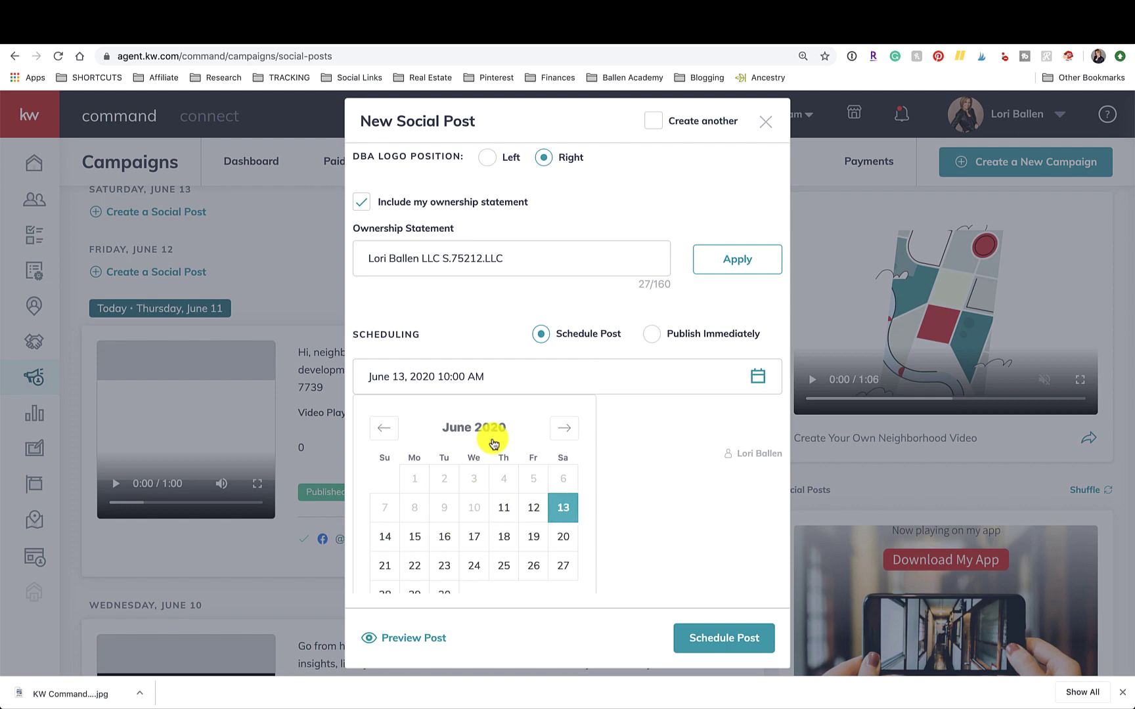
{"action": "left_click", "coordinate": [472, 540]}
{"action": "left_click", "coordinate": [646, 469]}
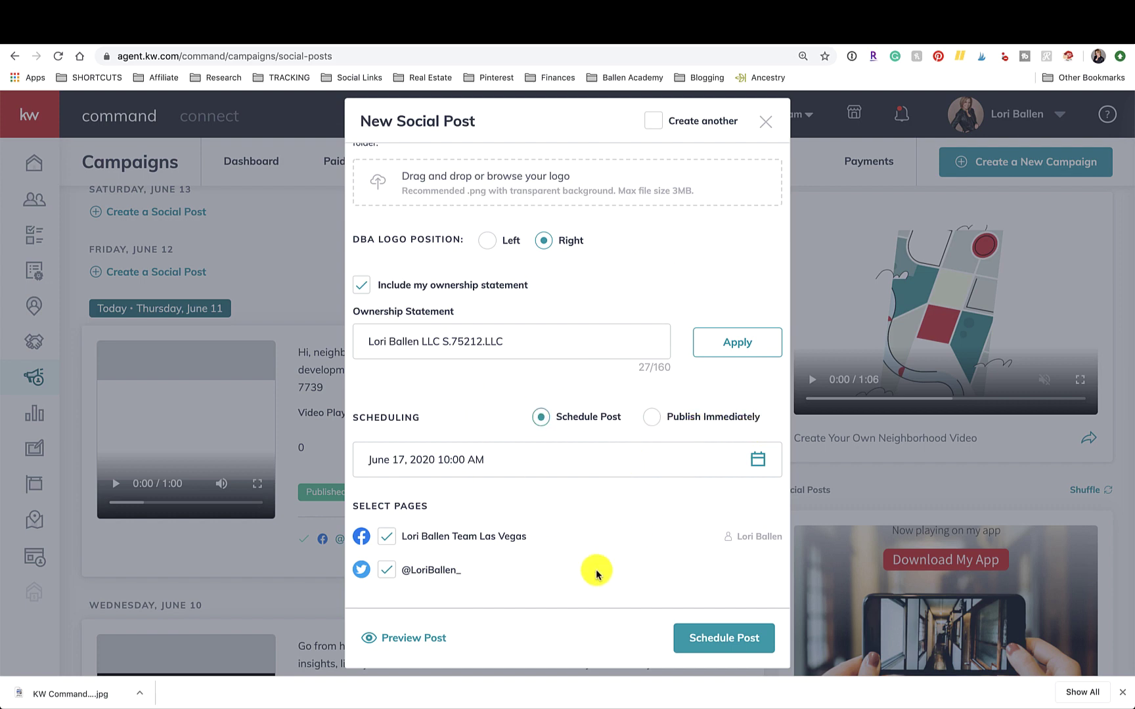
Step: Preview the Facebook version of the post, check its text and graphic, and return to the post form
{"action": "scroll", "coordinate": [603, 489], "scroll_direction": "down", "scroll_amount": 3}
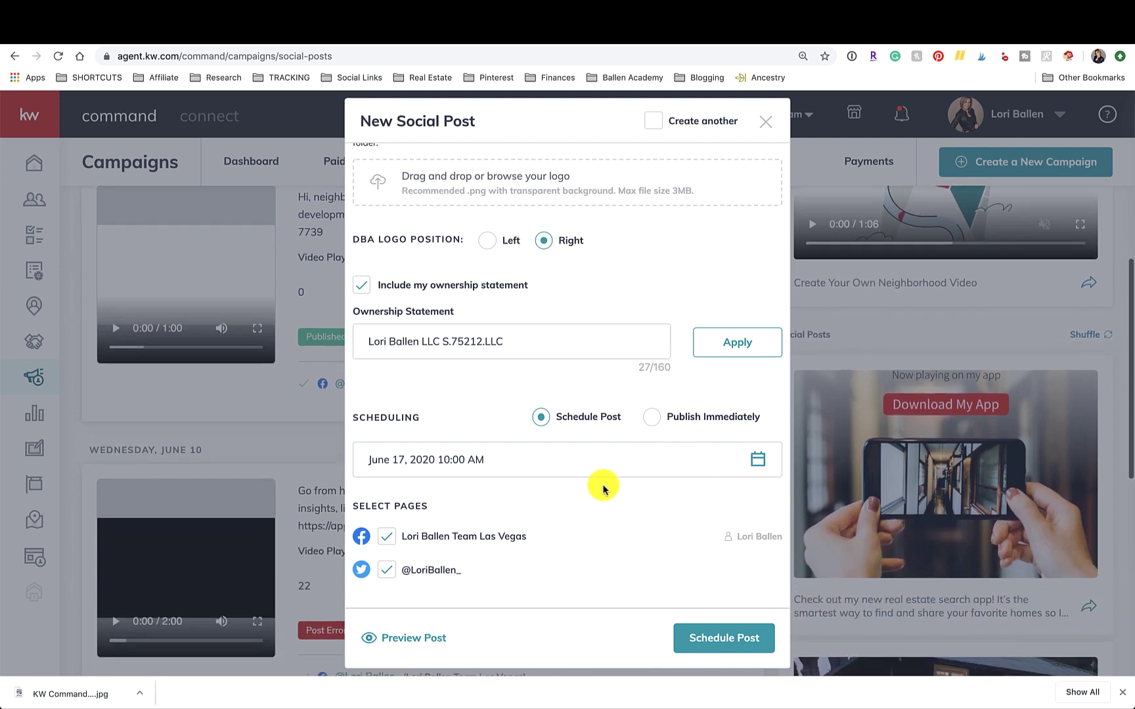
{"action": "left_click", "coordinate": [405, 646]}
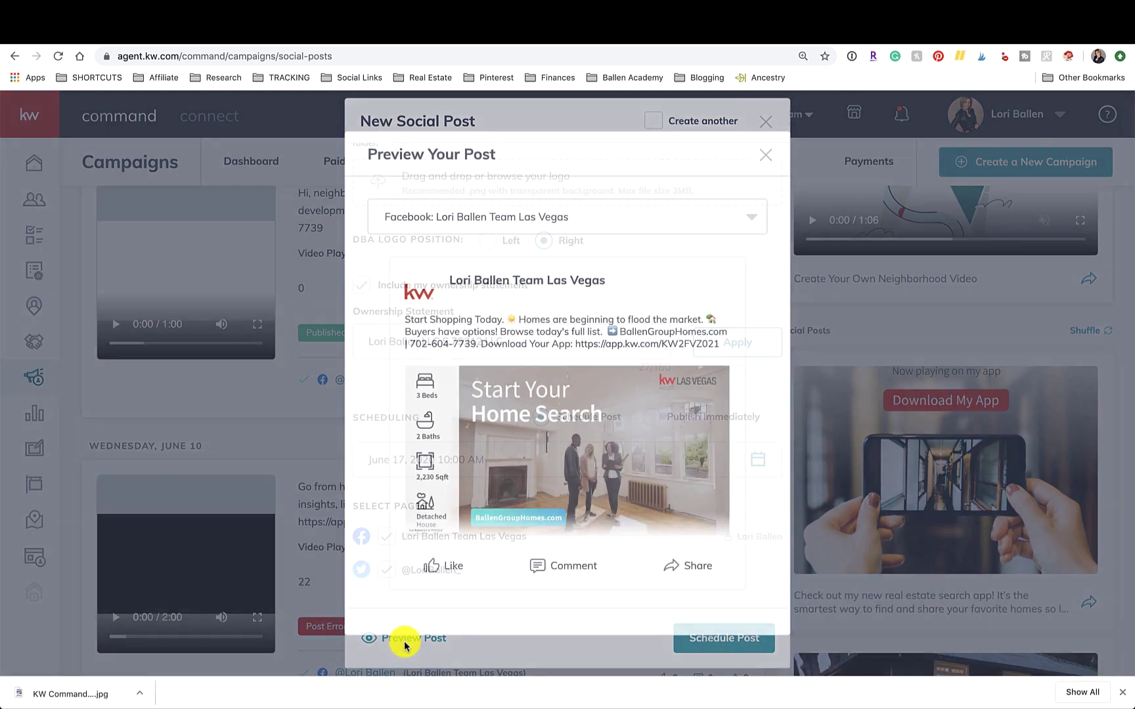
{"action": "scroll", "coordinate": [633, 431], "scroll_direction": "down", "scroll_amount": 2}
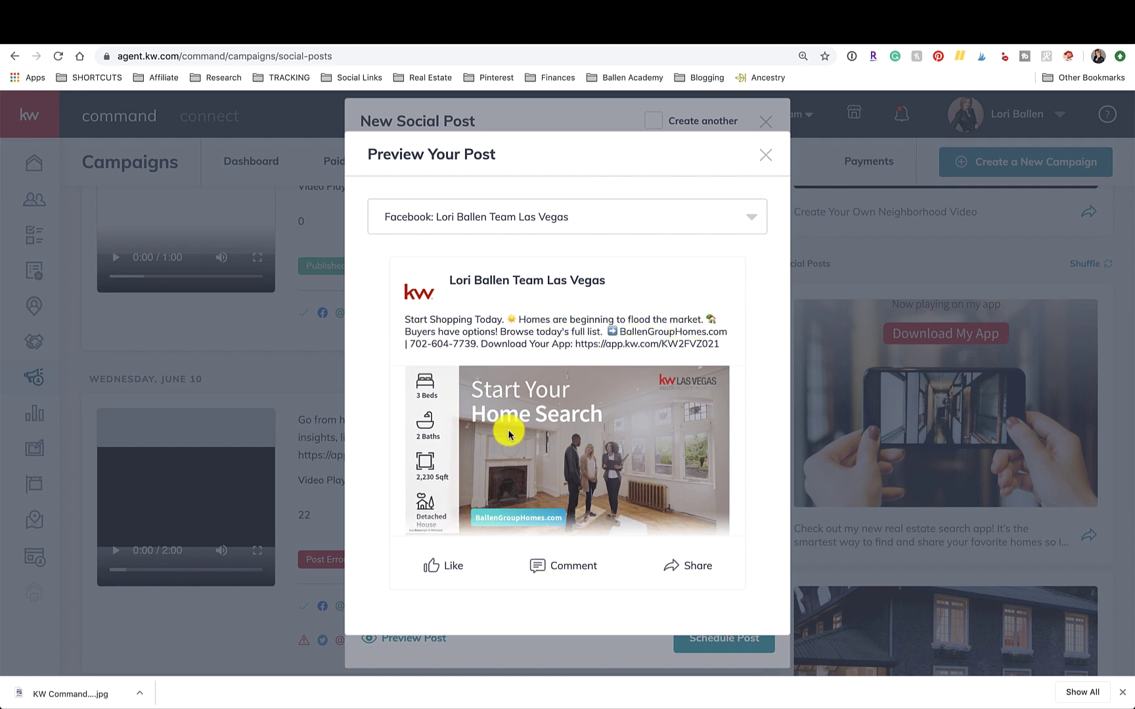
{"action": "left_click", "coordinate": [765, 157]}
{"action": "scroll", "coordinate": [578, 471], "scroll_direction": "down", "scroll_amount": 2}
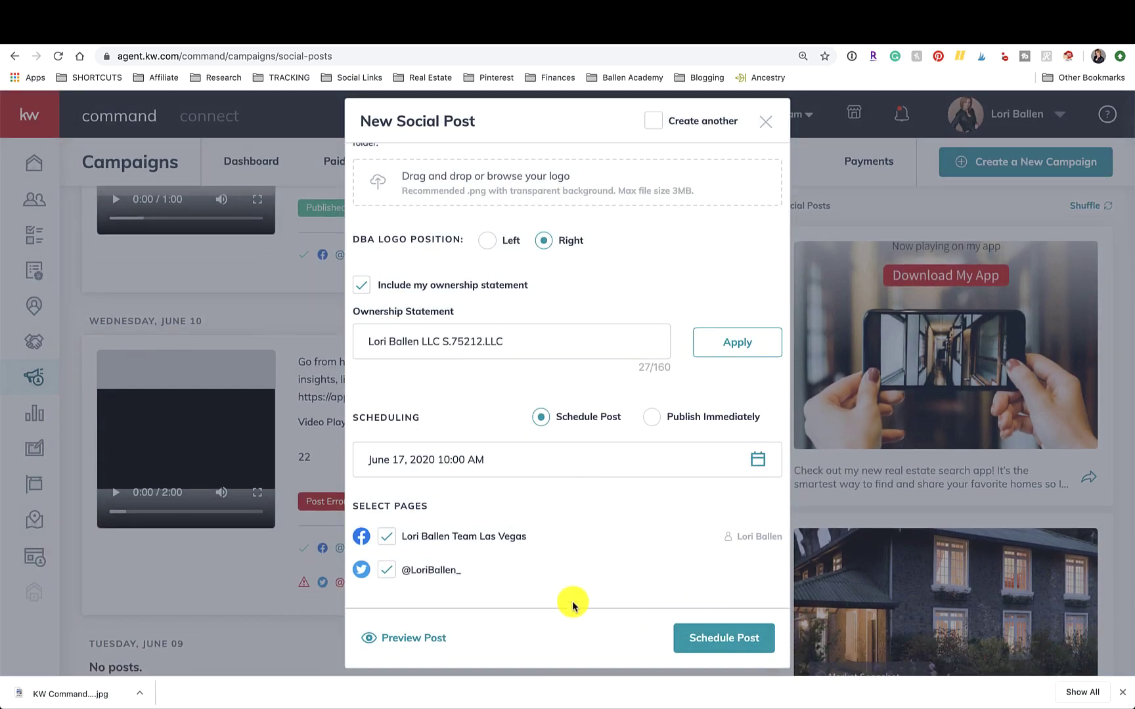
Step: Switch the post from scheduled to Publish Immediately and publish it to the selected Facebook and Twitter pages
{"action": "scroll", "coordinate": [603, 453], "scroll_direction": "up", "scroll_amount": 1}
{"action": "scroll", "coordinate": [603, 453], "scroll_direction": "down", "scroll_amount": 1}
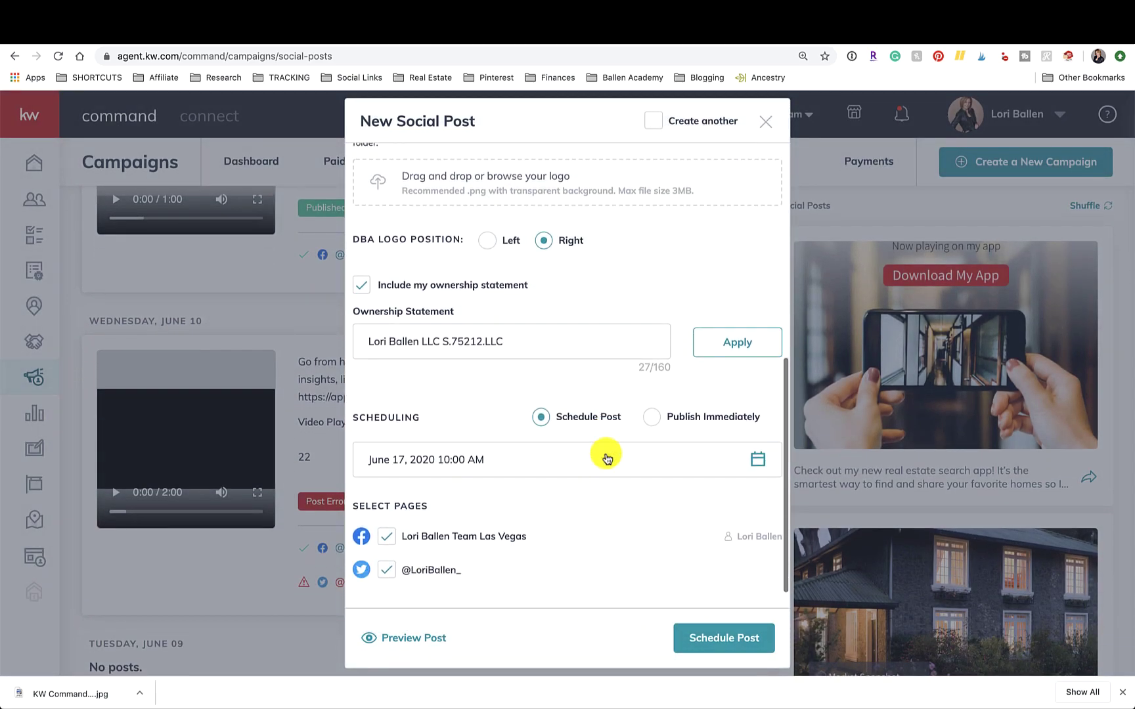
{"action": "left_click", "coordinate": [652, 419]}
{"action": "left_click", "coordinate": [738, 639]}
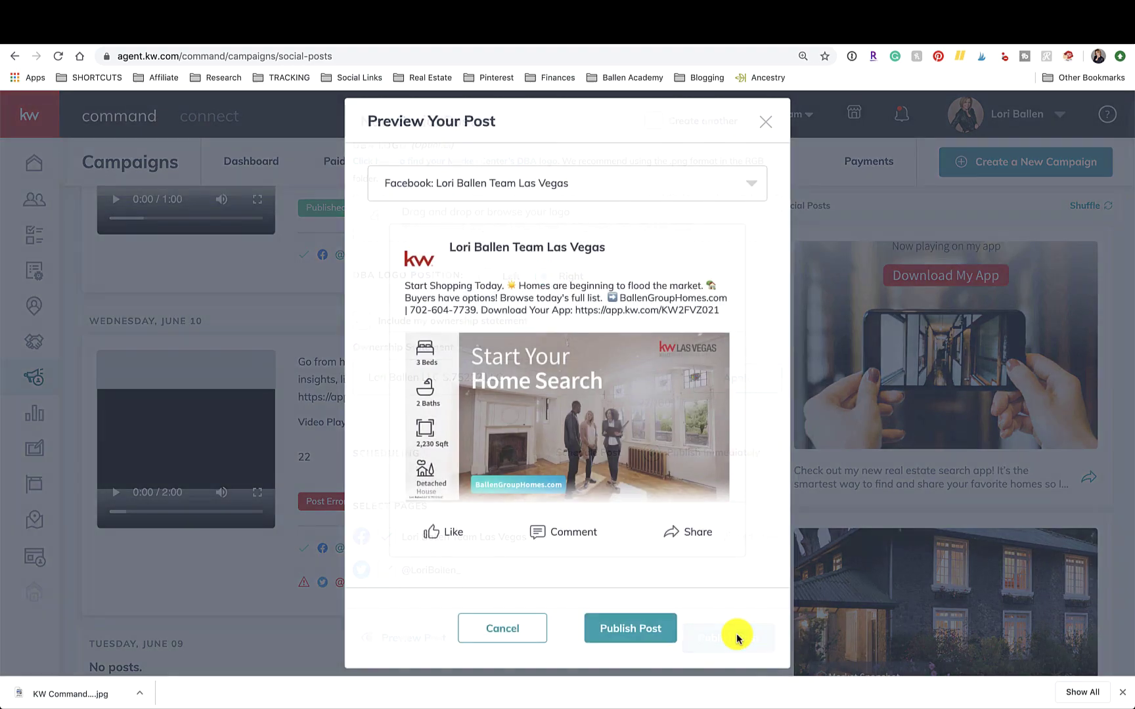
{"action": "left_click", "coordinate": [631, 627]}
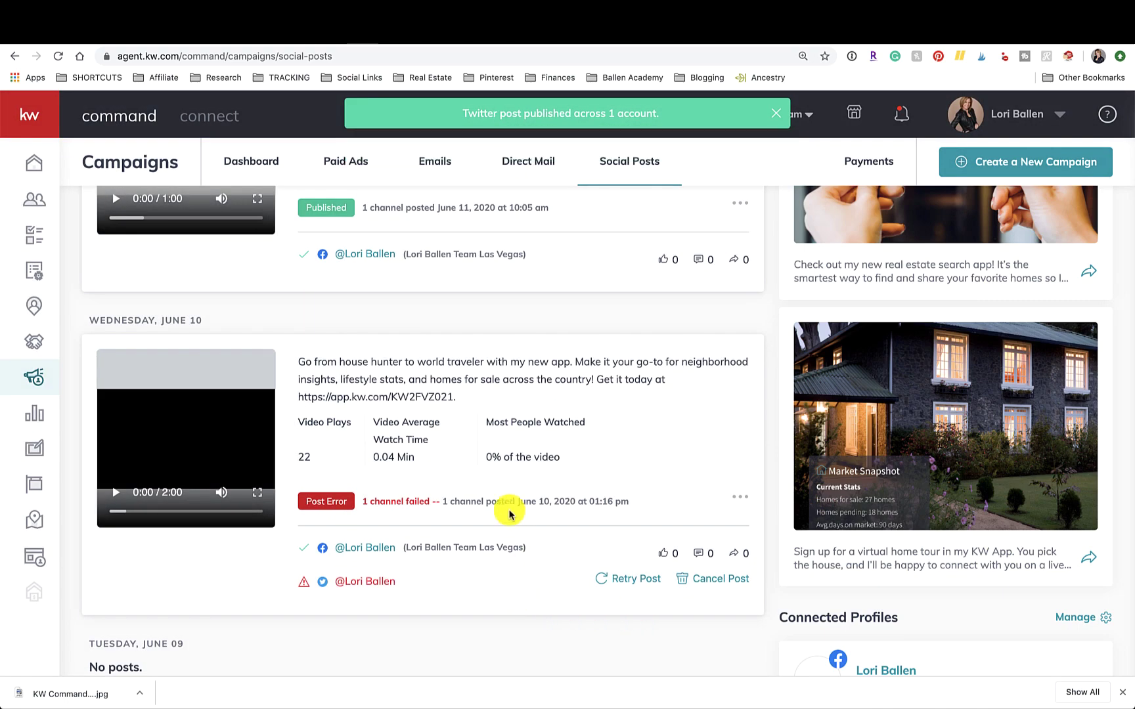
Step: Find the newly published Start Your Home Search post in the June 11 list and check its available options and channel status
{"action": "scroll", "coordinate": [509, 513], "scroll_direction": "up", "scroll_amount": 6}
{"action": "scroll", "coordinate": [507, 511], "scroll_direction": "up", "scroll_amount": 2}
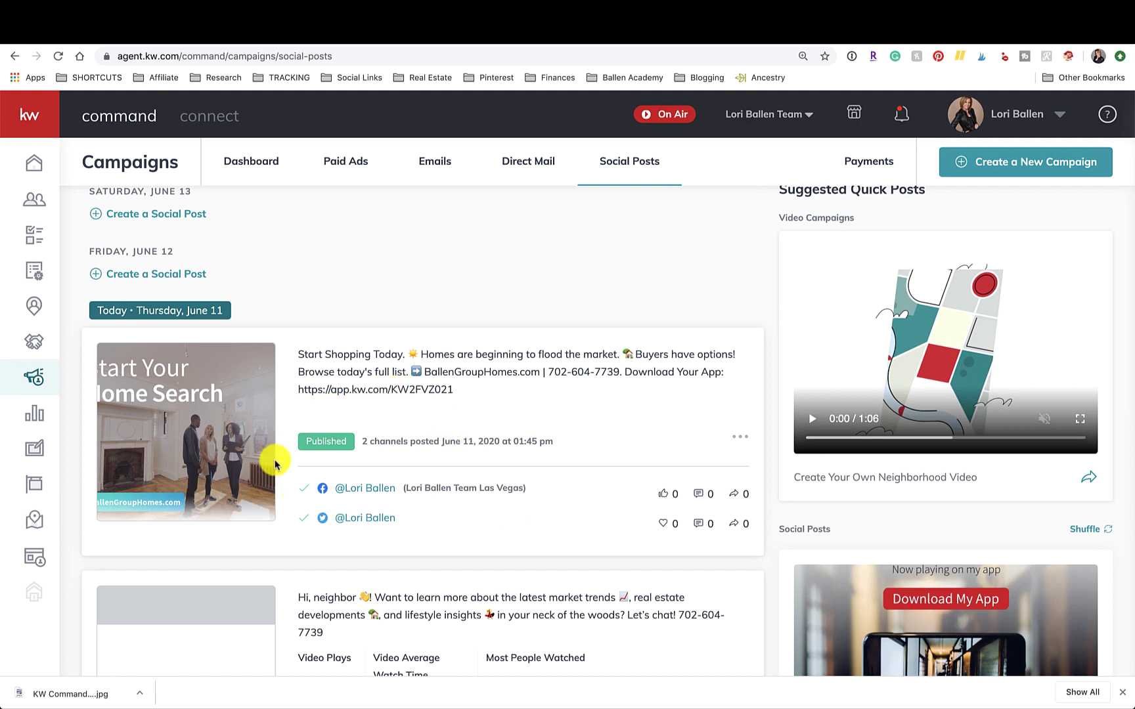
{"action": "left_click", "coordinate": [740, 440]}
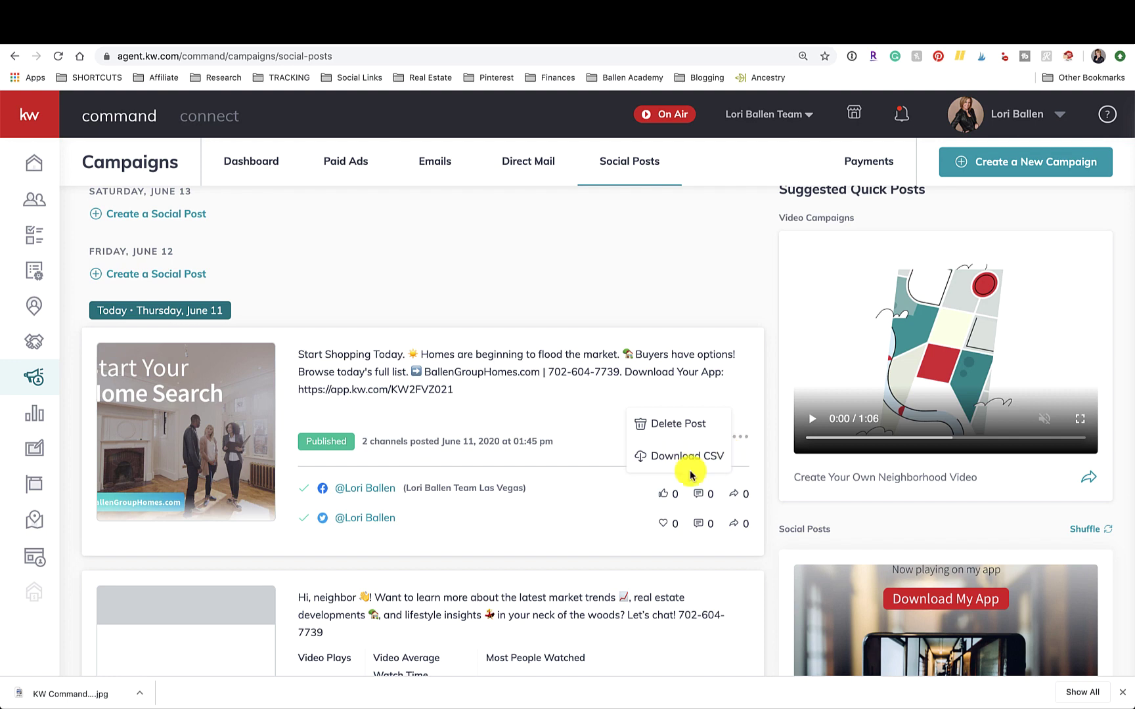
{"action": "scroll", "coordinate": [443, 402], "scroll_direction": "down", "scroll_amount": 2}
{"action": "scroll", "coordinate": [444, 404], "scroll_direction": "down", "scroll_amount": 1}
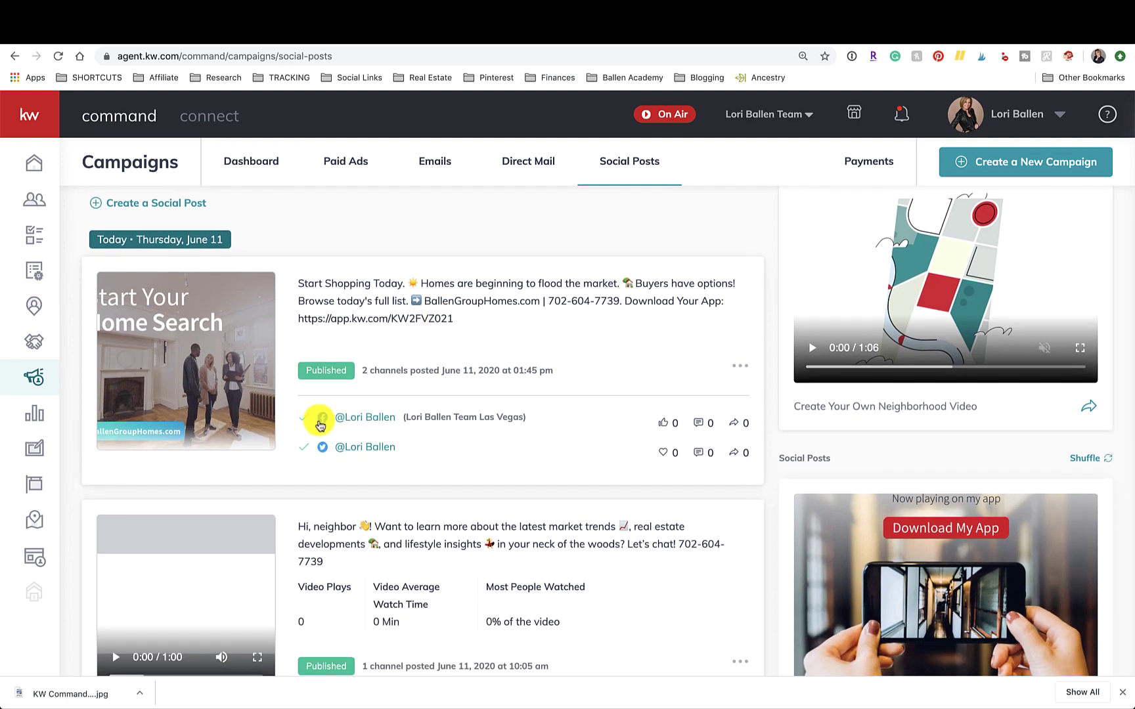
Step: View the published post on Facebook, close its photo viewer, and return to the Social Posts page in KW Command
{"action": "left_click", "coordinate": [323, 420]}
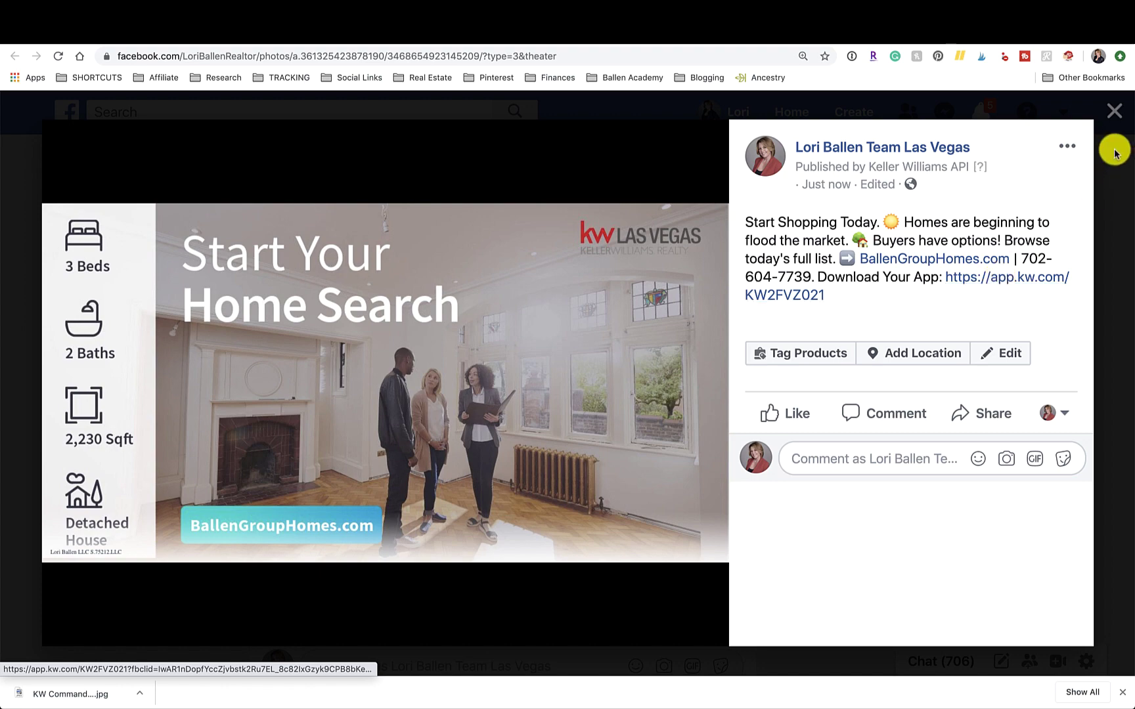
{"action": "left_click", "coordinate": [1107, 112]}
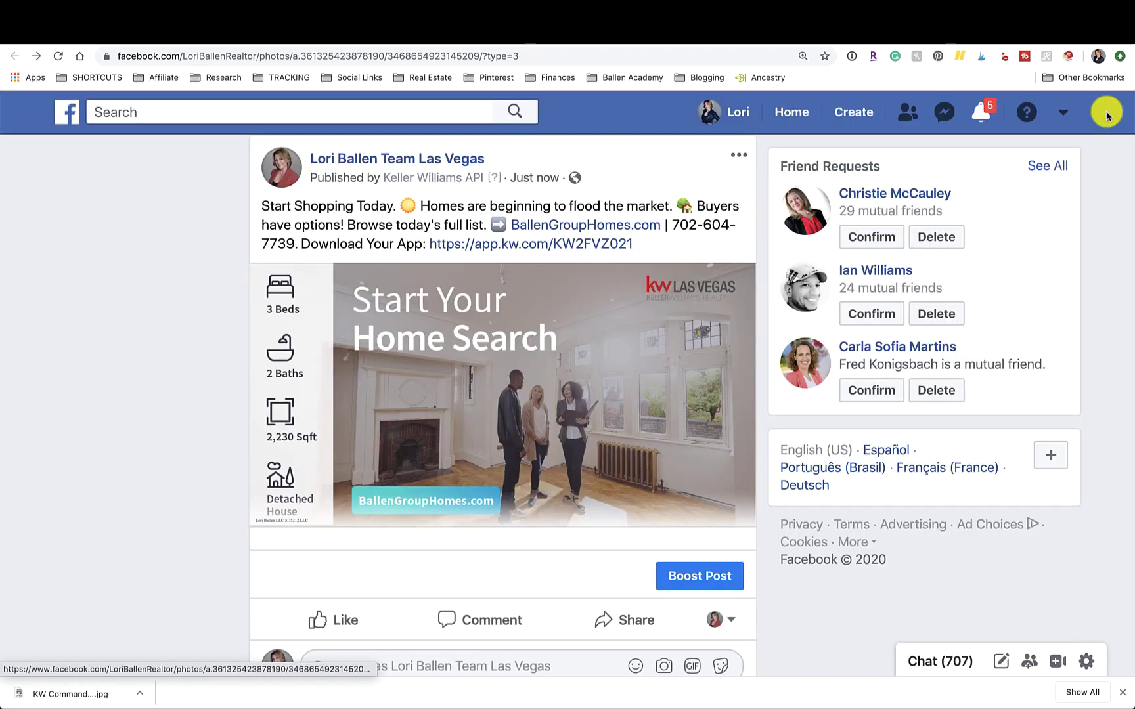
{"action": "key", "text": "ctrl+Tab"}
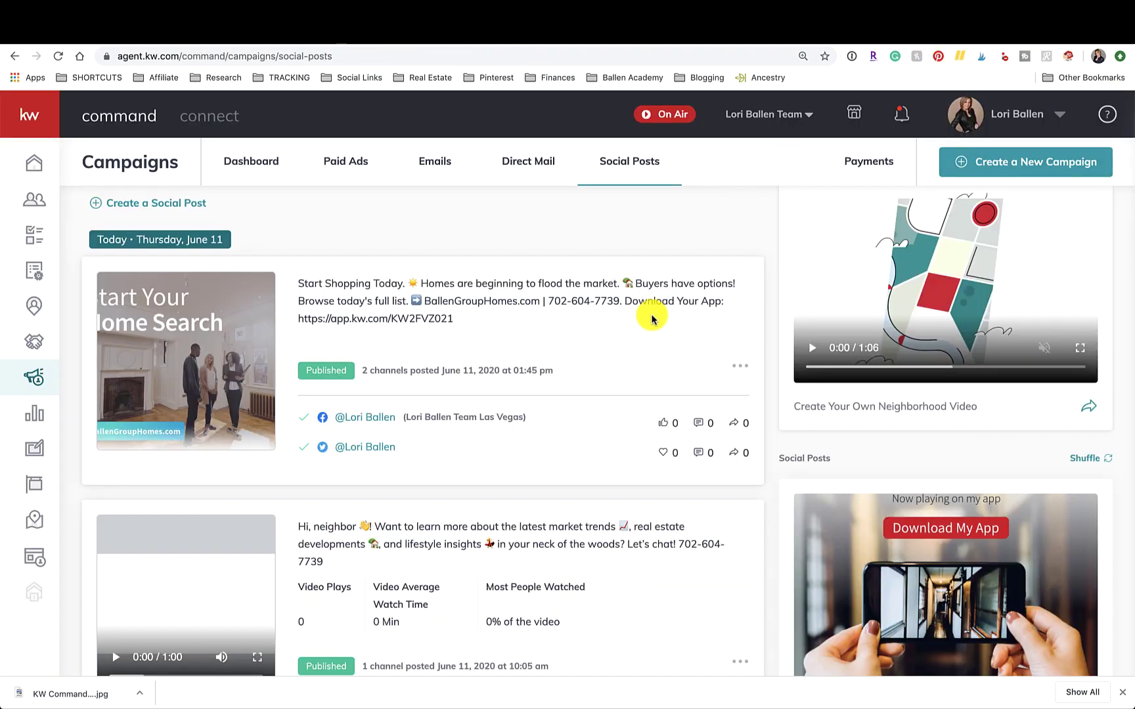
Step: Start a new social post from the suggested quick post about the new real estate search app
{"action": "scroll", "coordinate": [624, 410], "scroll_direction": "up", "scroll_amount": 3}
{"action": "scroll", "coordinate": [625, 410], "scroll_direction": "up", "scroll_amount": 3}
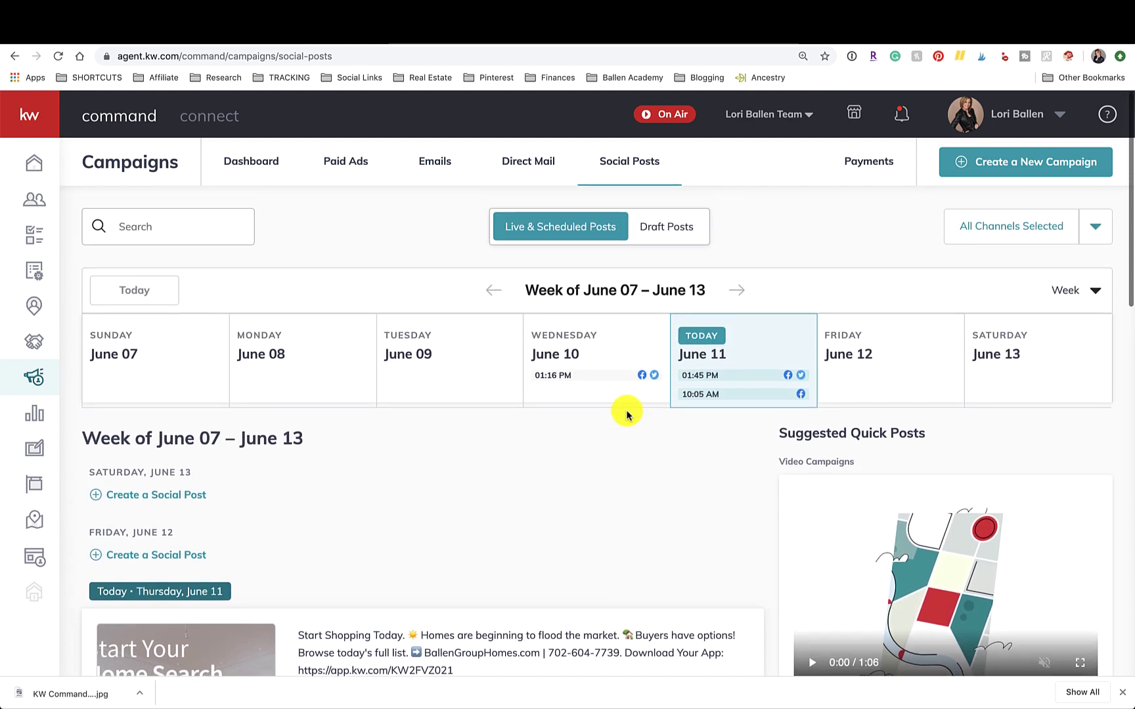
{"action": "scroll", "coordinate": [626, 410], "scroll_direction": "down", "scroll_amount": 3}
{"action": "scroll", "coordinate": [942, 359], "scroll_direction": "down", "scroll_amount": 1}
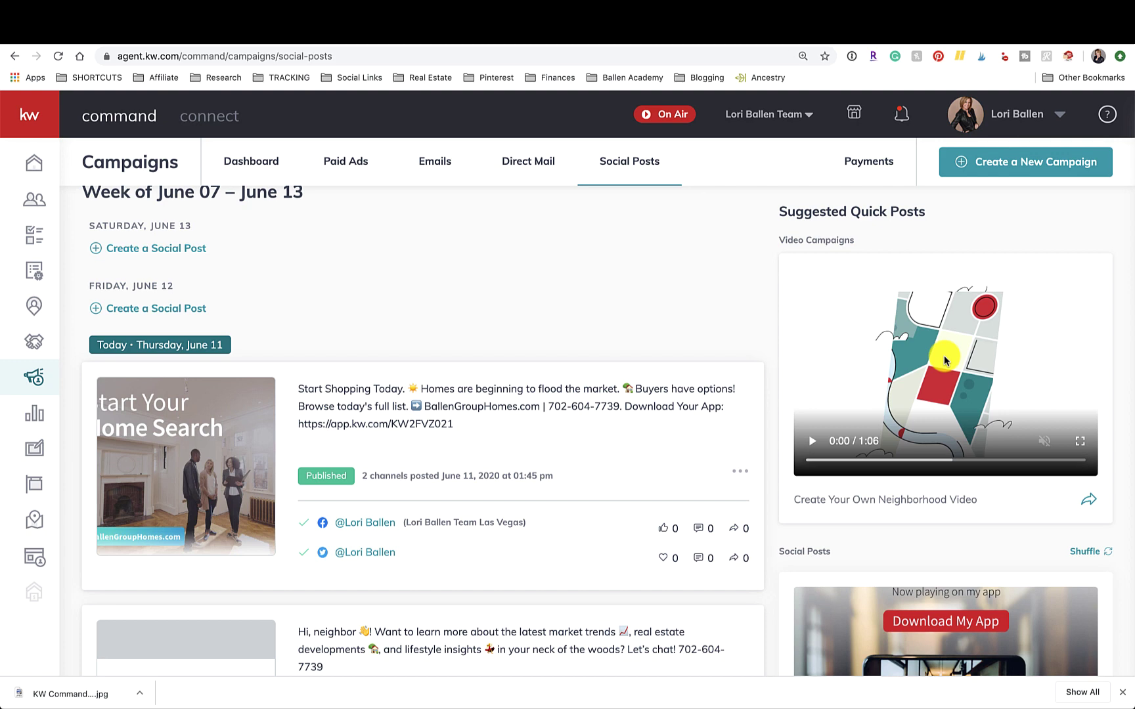
{"action": "scroll", "coordinate": [943, 355], "scroll_direction": "down", "scroll_amount": 2}
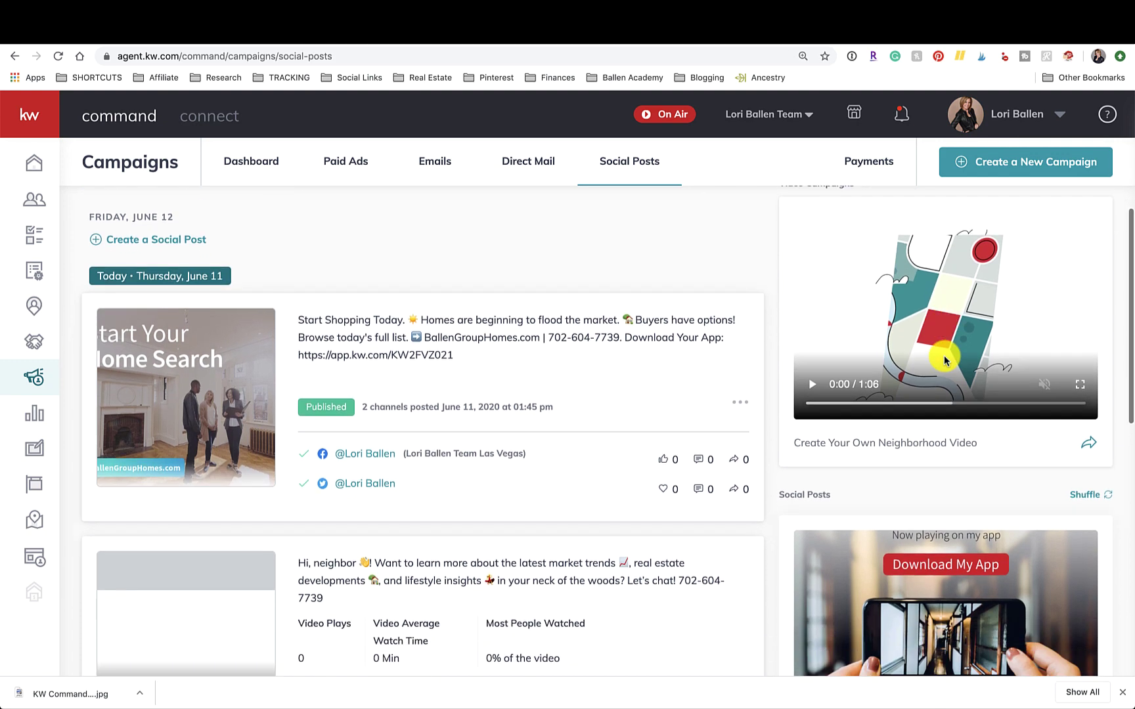
{"action": "scroll", "coordinate": [943, 355], "scroll_direction": "up", "scroll_amount": 3}
{"action": "scroll", "coordinate": [943, 355], "scroll_direction": "down", "scroll_amount": 3}
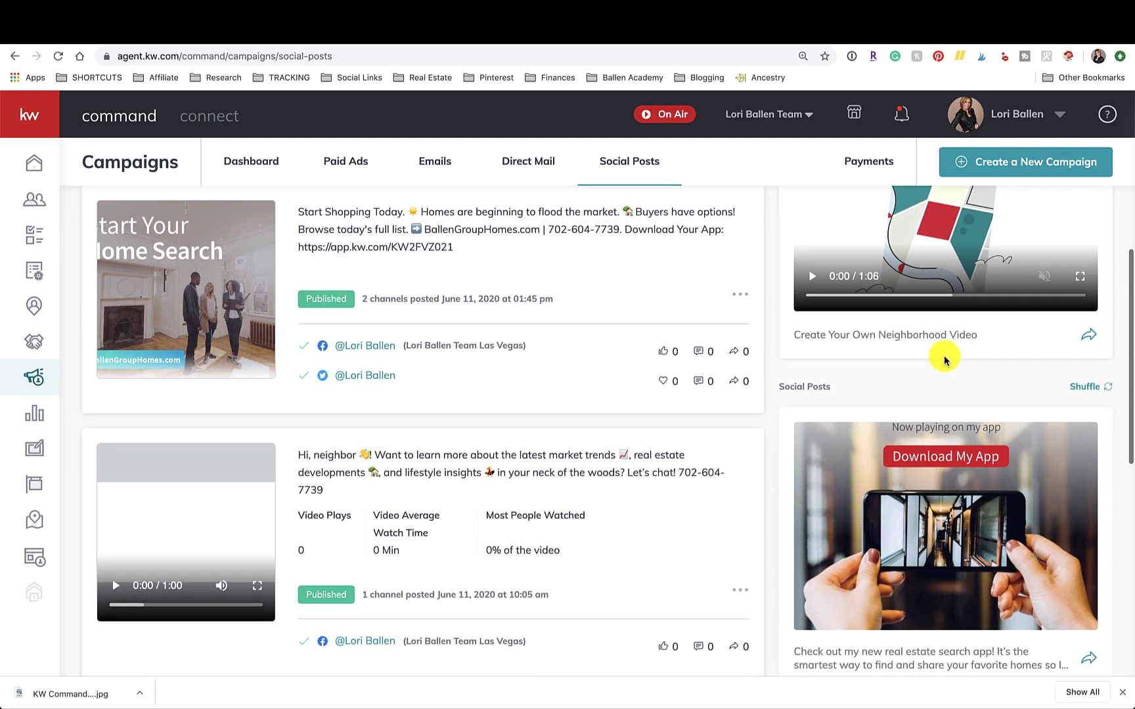
{"action": "scroll", "coordinate": [1090, 341], "scroll_direction": "down", "scroll_amount": 3}
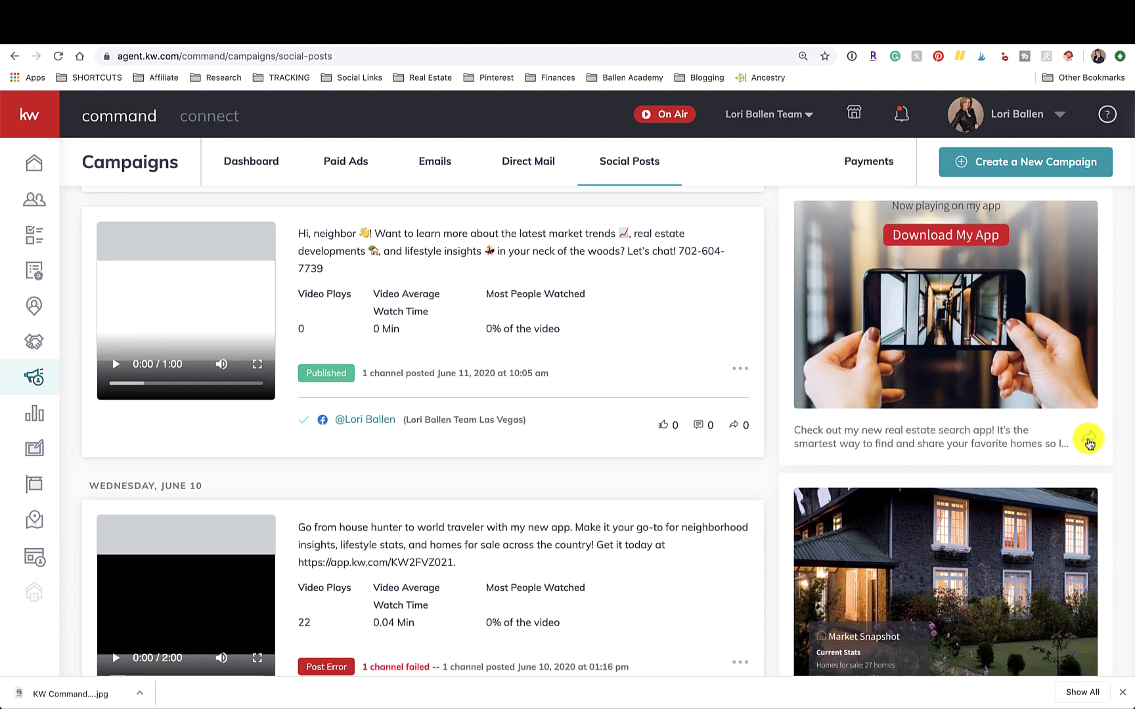
{"action": "left_click", "coordinate": [1089, 439]}
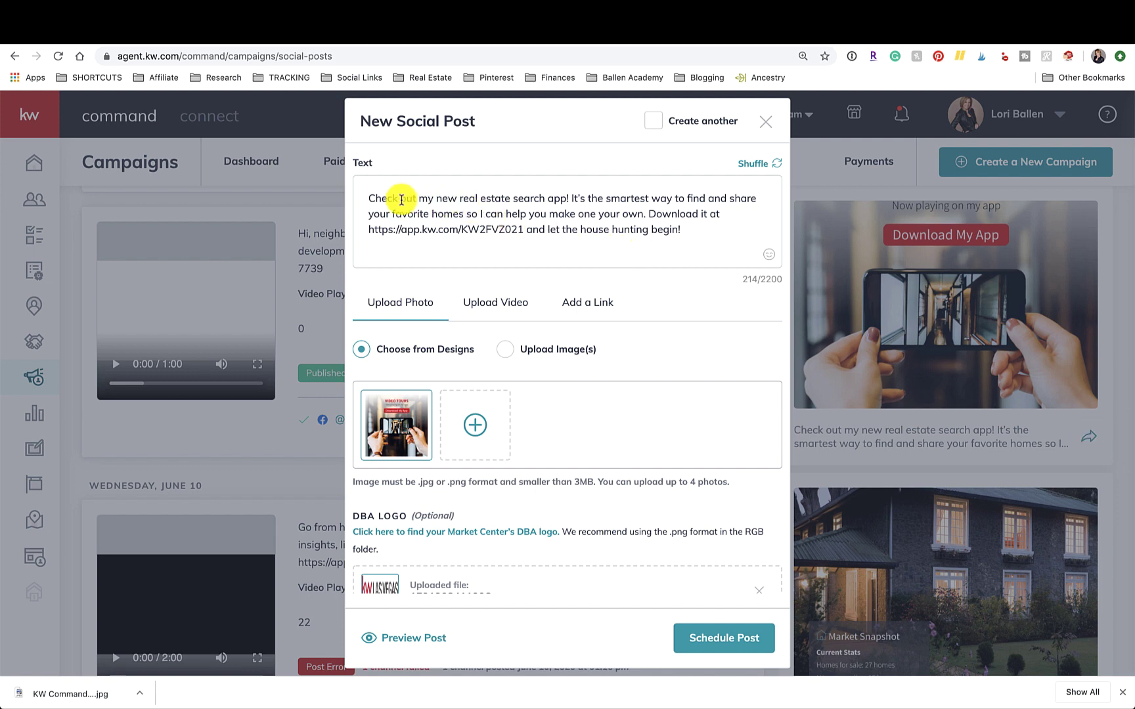
Step: Review the quick post's prefilled text, app download link, design image, DBA logo, ownership statement option, scheduling and page settings
{"action": "left_click_drag", "start_coordinate": [367, 199], "coordinate": [717, 223]}
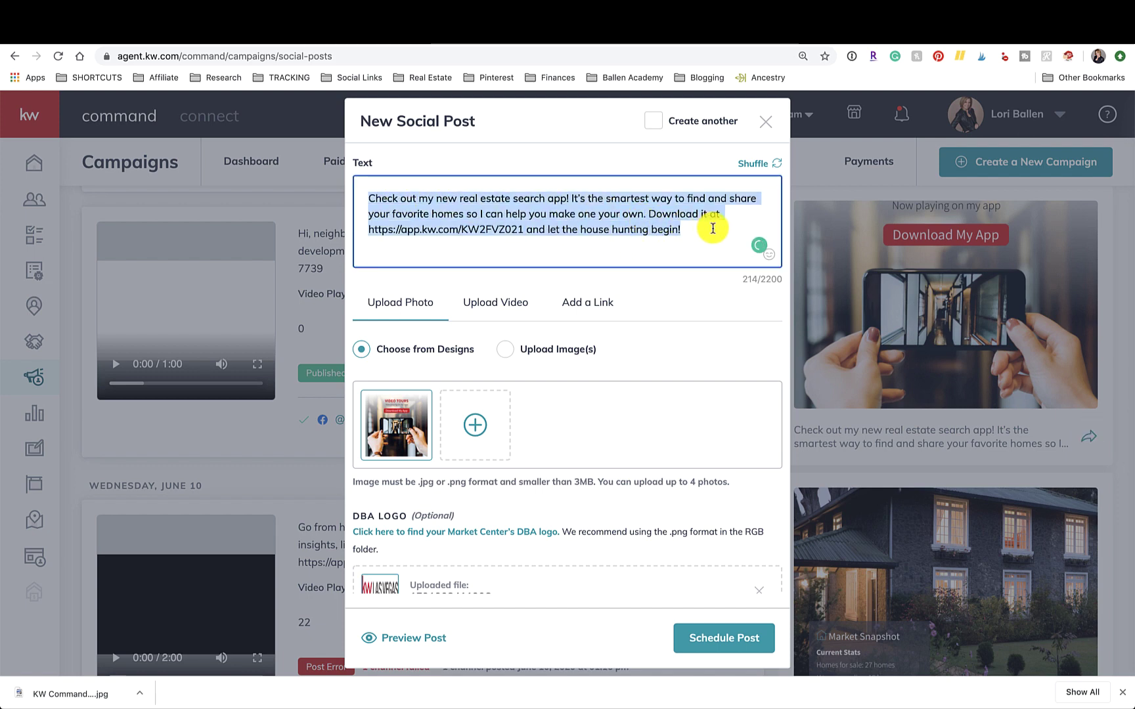
{"action": "key", "text": "Right"}
{"action": "left_click_drag", "start_coordinate": [520, 231], "coordinate": [407, 234]}
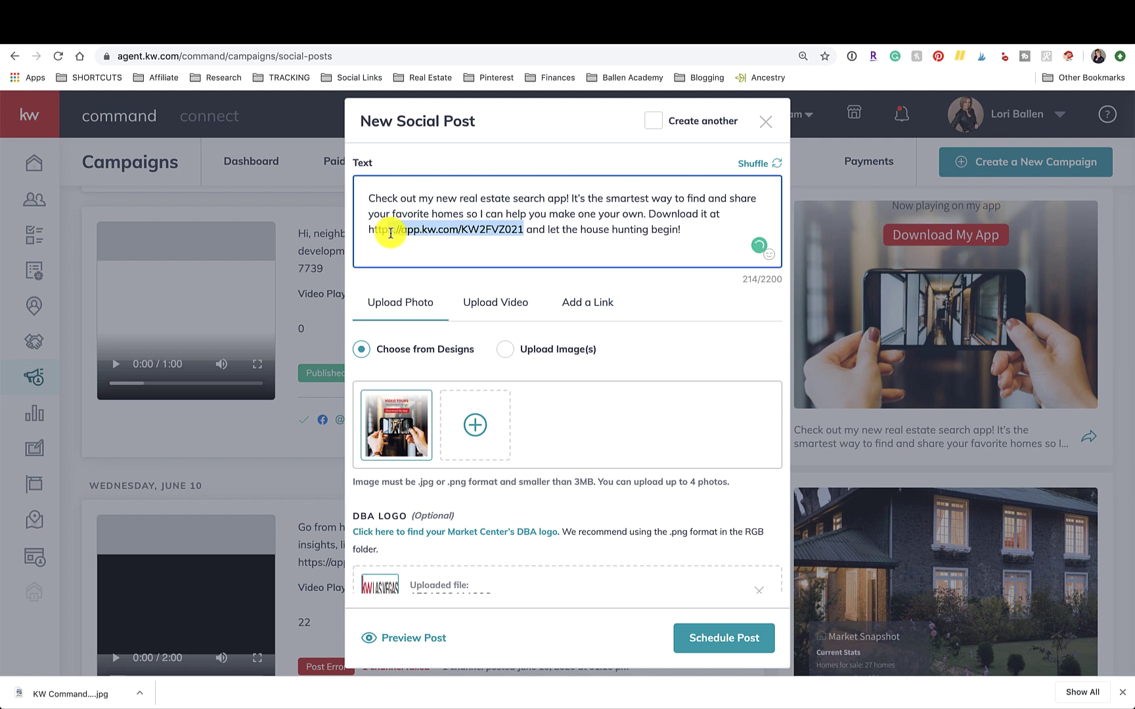
{"action": "scroll", "coordinate": [390, 233], "scroll_direction": "down", "scroll_amount": 3}
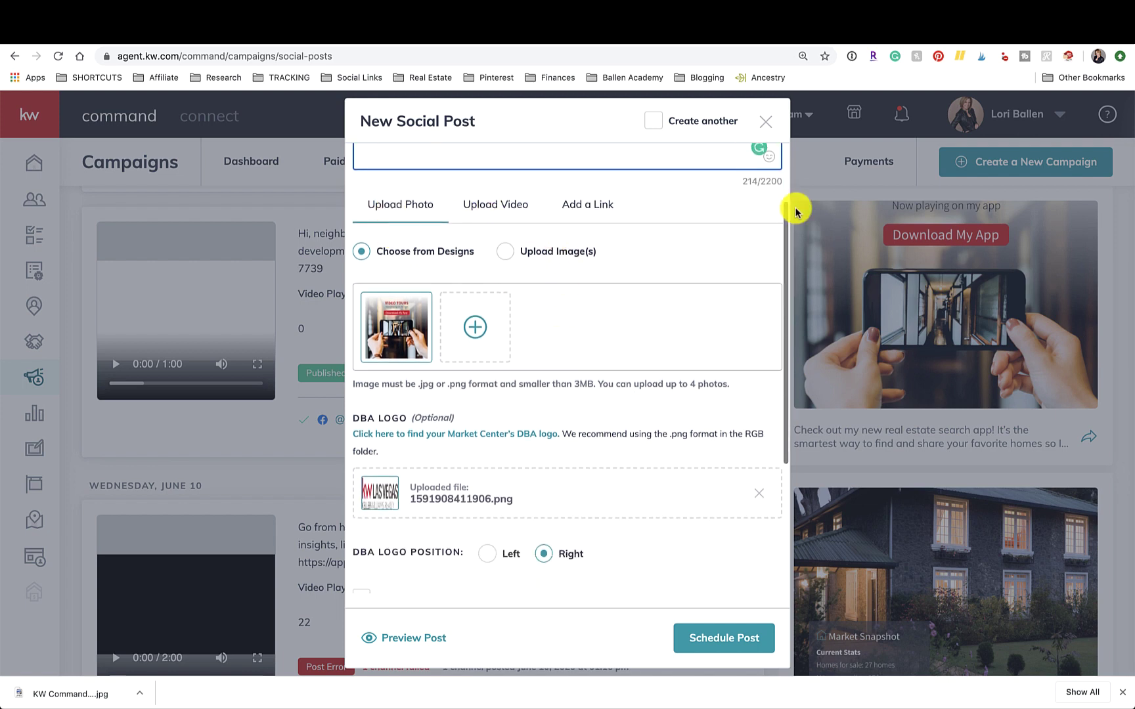
{"action": "scroll", "coordinate": [584, 465], "scroll_direction": "down", "scroll_amount": 5}
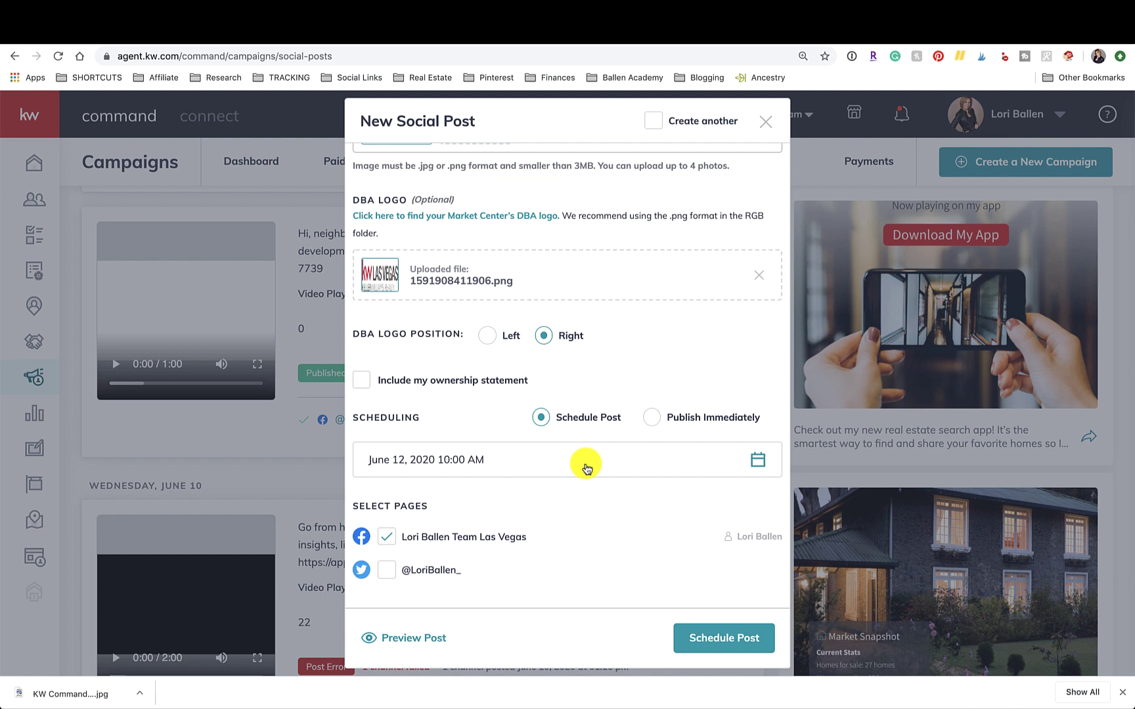
{"action": "scroll", "coordinate": [586, 468], "scroll_direction": "up", "scroll_amount": 7}
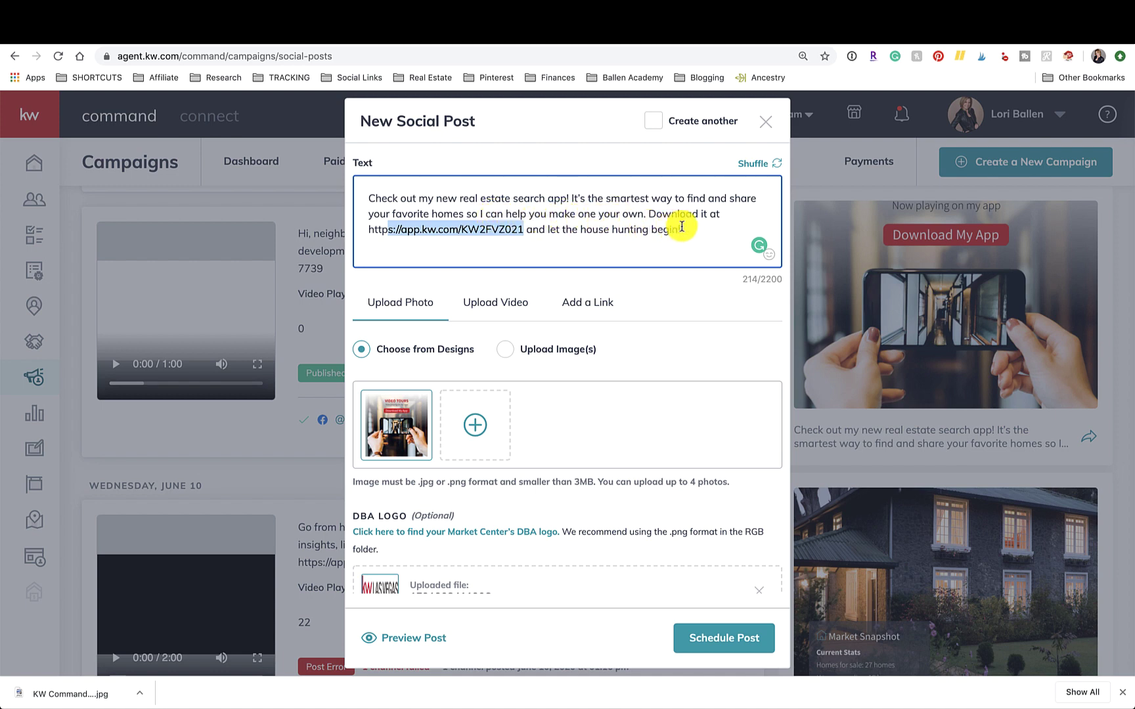
{"action": "left_click_drag", "start_coordinate": [524, 230], "coordinate": [374, 230]}
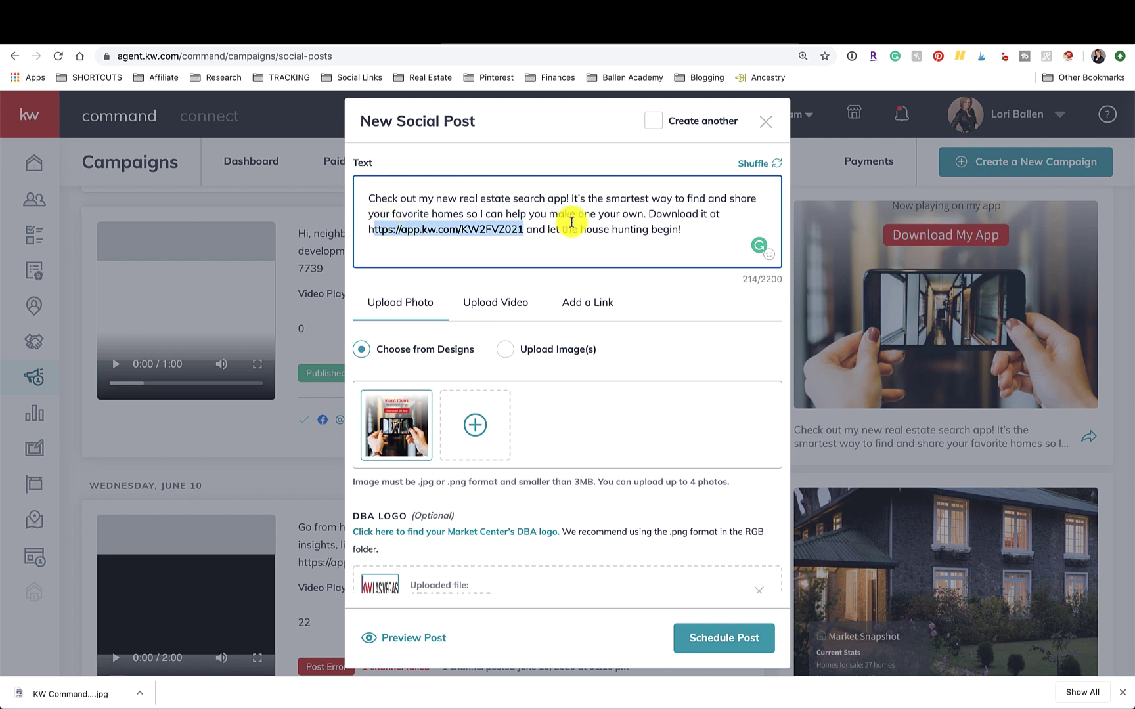
{"action": "left_click", "coordinate": [614, 218]}
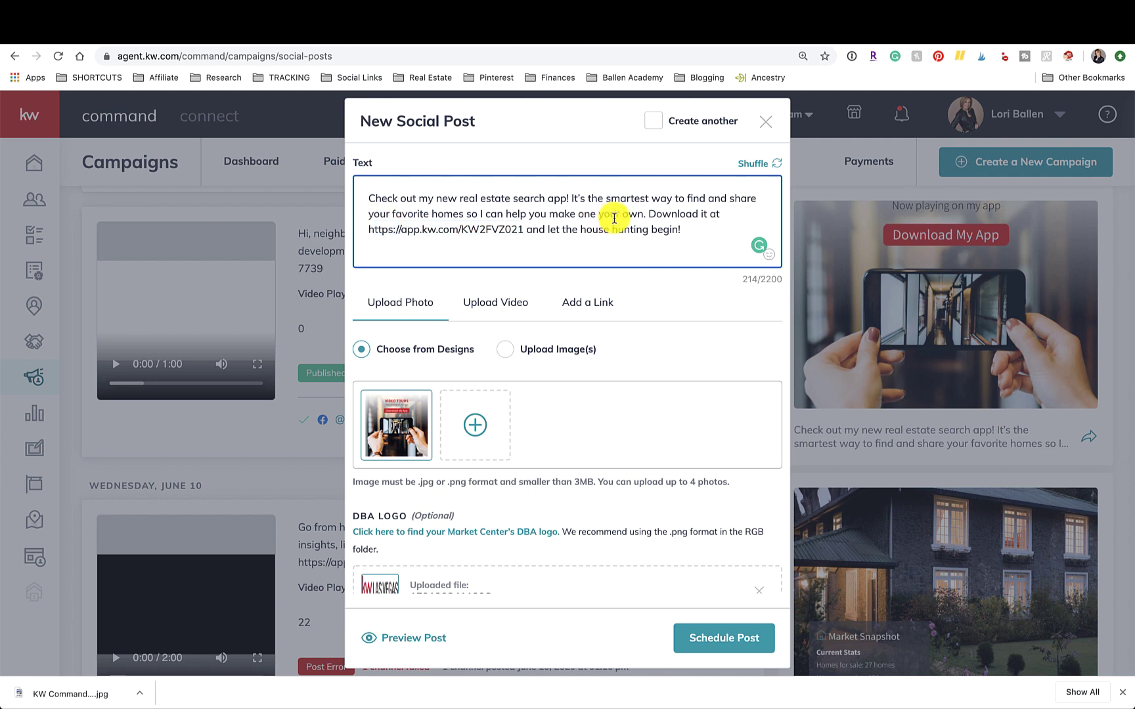
{"action": "scroll", "coordinate": [614, 218], "scroll_direction": "down", "scroll_amount": 3}
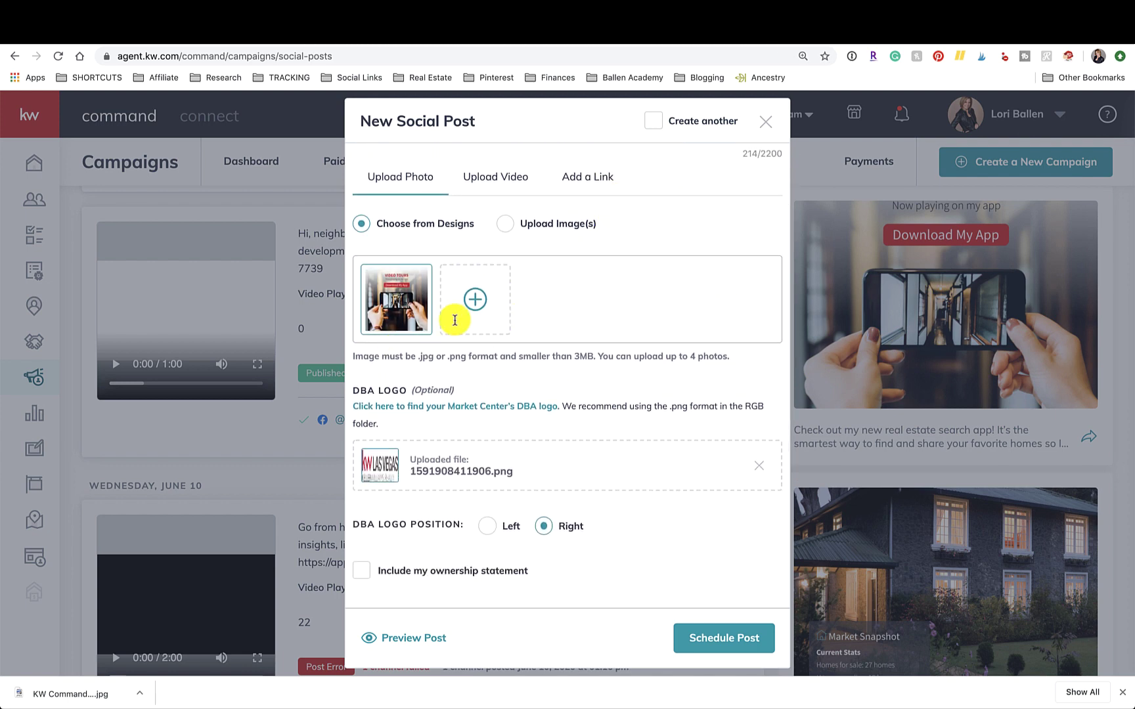
{"action": "scroll", "coordinate": [587, 281], "scroll_direction": "down", "scroll_amount": 3}
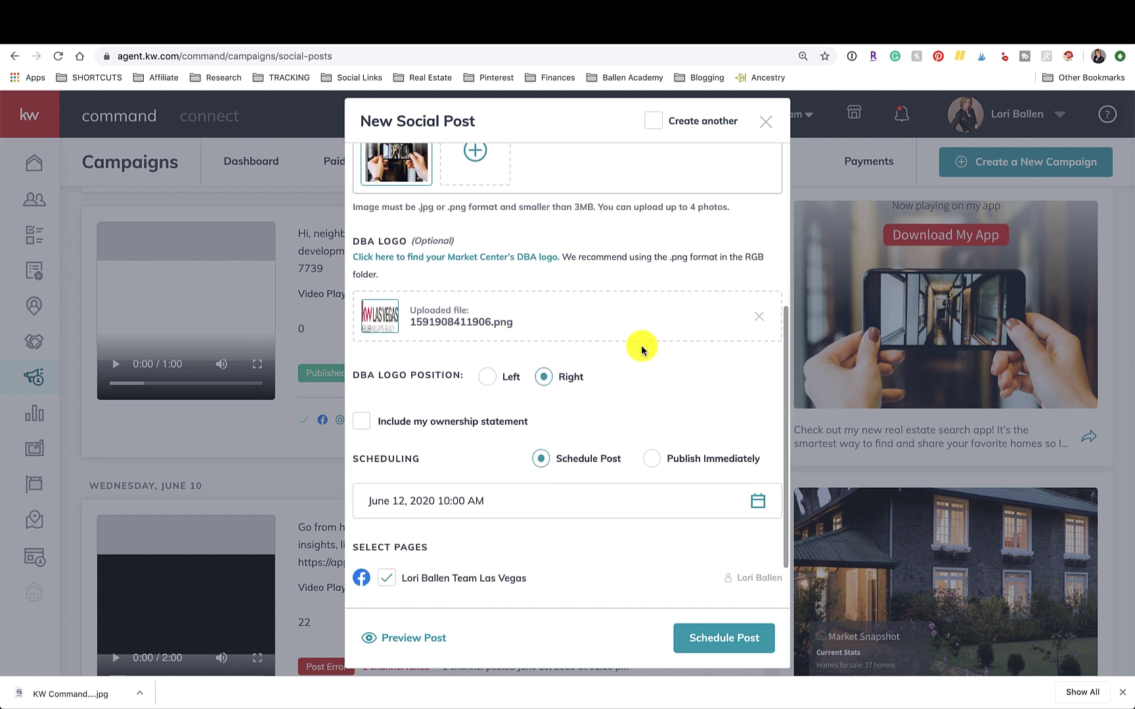
{"action": "scroll", "coordinate": [641, 350], "scroll_direction": "down", "scroll_amount": 1}
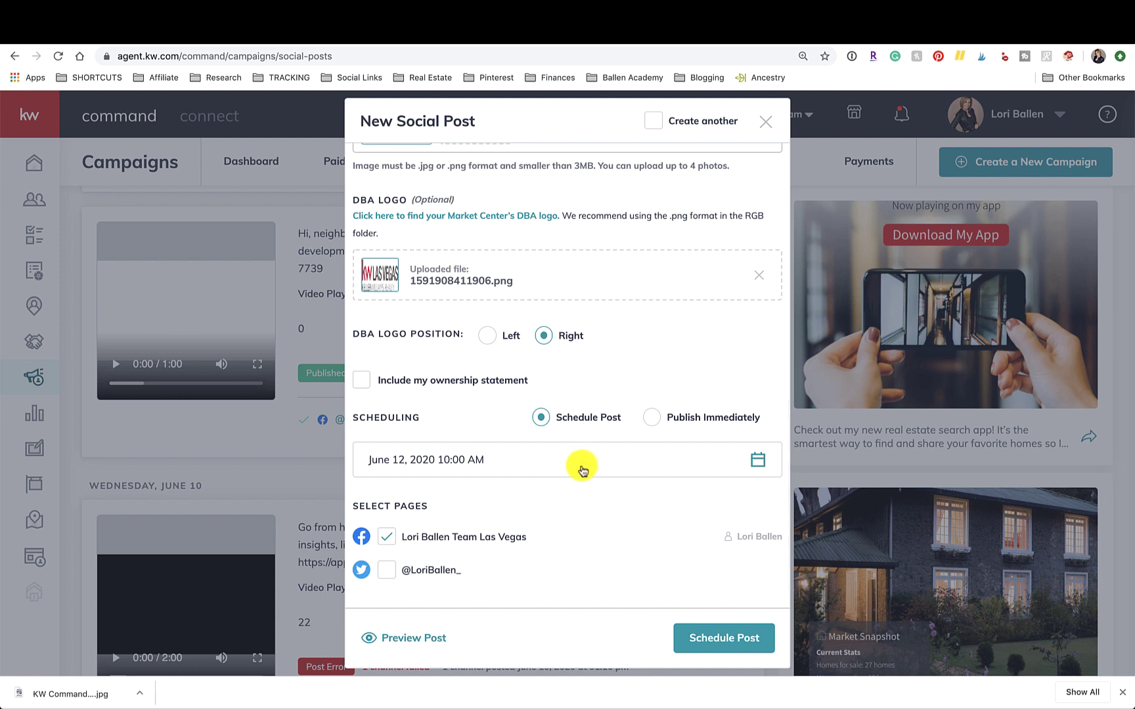
Step: Add the Twitter account to the post's pages, check the scheduling calendar, and schedule the post for June 12, 2020 at 10:00 AM
{"action": "scroll", "coordinate": [579, 486], "scroll_direction": "down", "scroll_amount": 1}
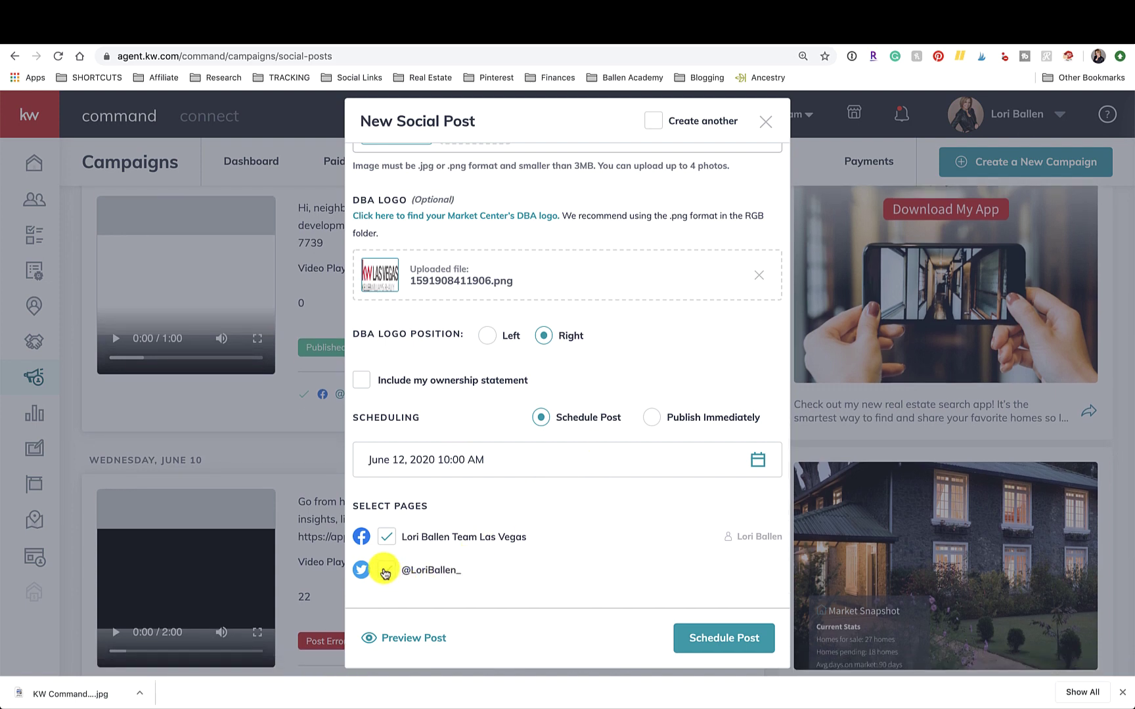
{"action": "scroll", "coordinate": [384, 573], "scroll_direction": "down", "scroll_amount": 1}
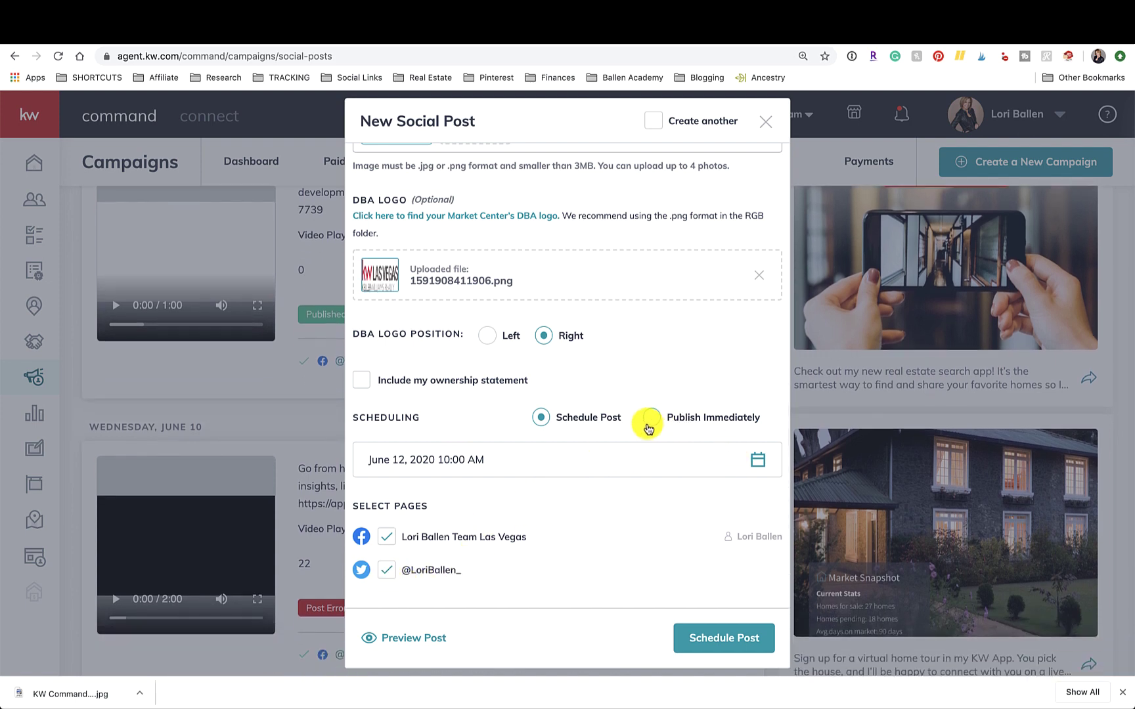
{"action": "left_click", "coordinate": [757, 463]}
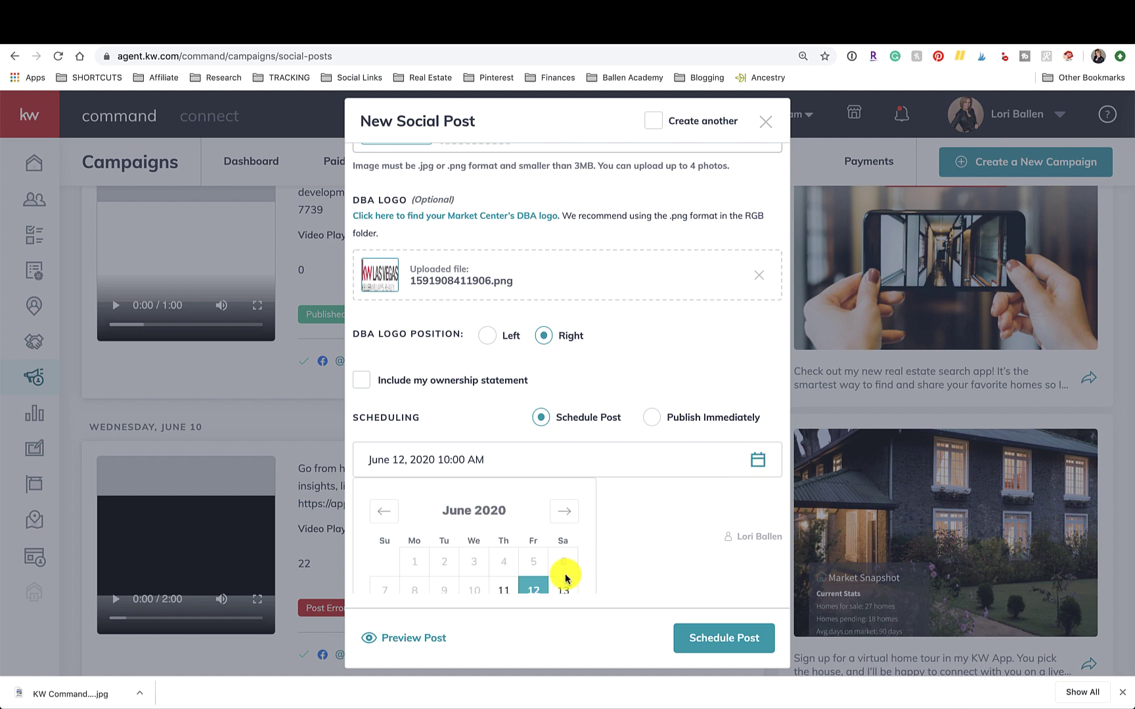
{"action": "scroll", "coordinate": [562, 578], "scroll_direction": "down", "scroll_amount": 3}
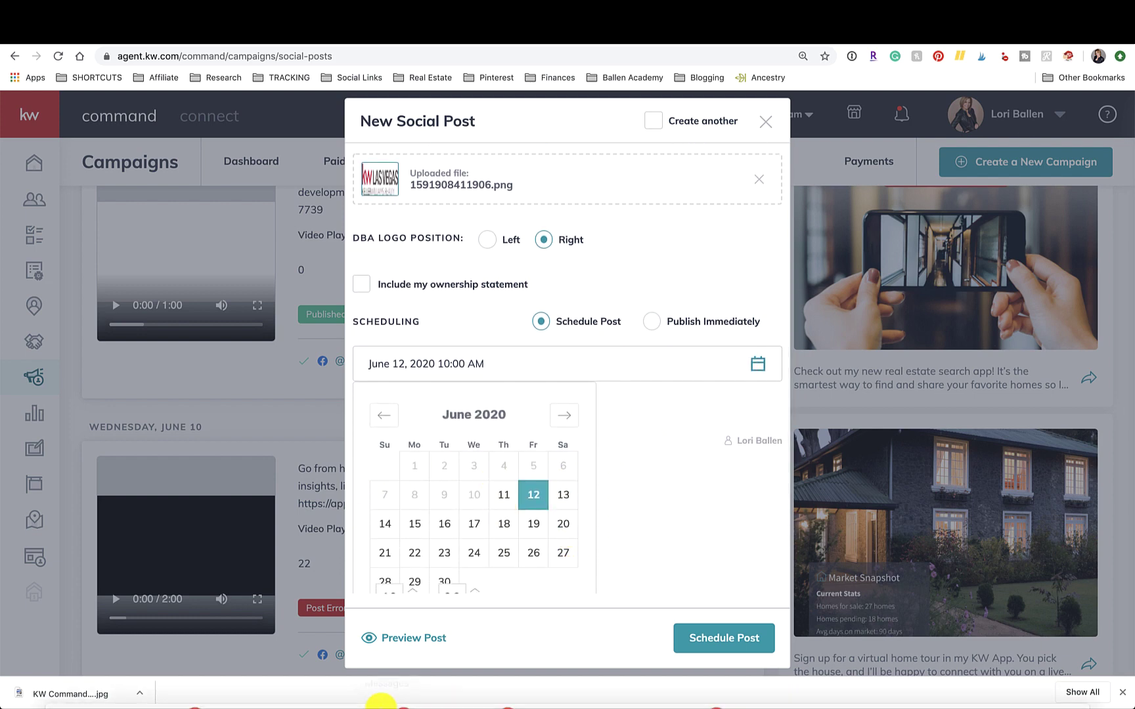
{"action": "left_click", "coordinate": [729, 637]}
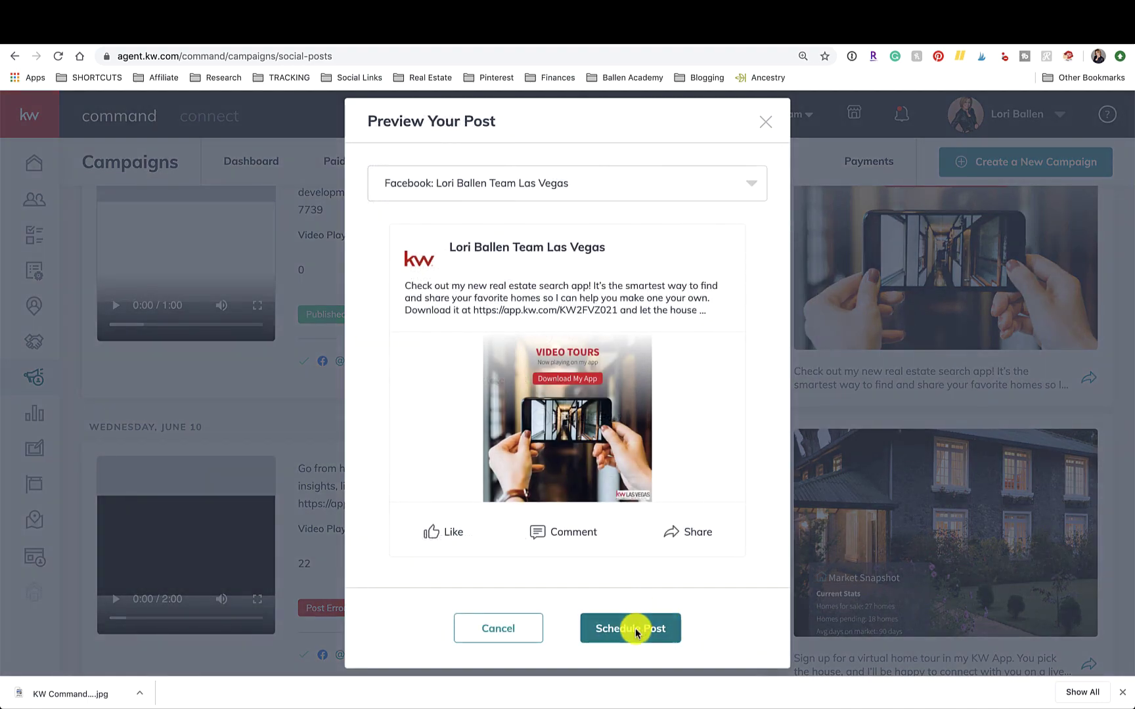
{"action": "left_click", "coordinate": [630, 629]}
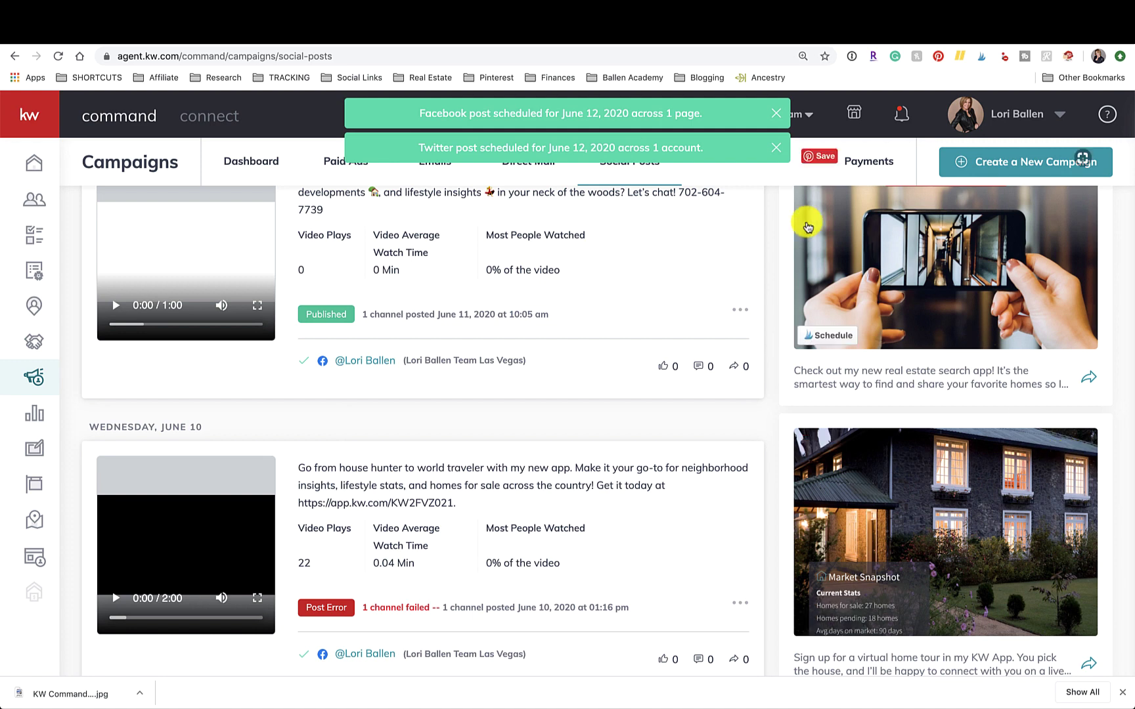
Step: Start another new social post from the suggested Market Snapshot quick post about virtual home tours
{"action": "scroll", "coordinate": [1000, 444], "scroll_direction": "down", "scroll_amount": 5}
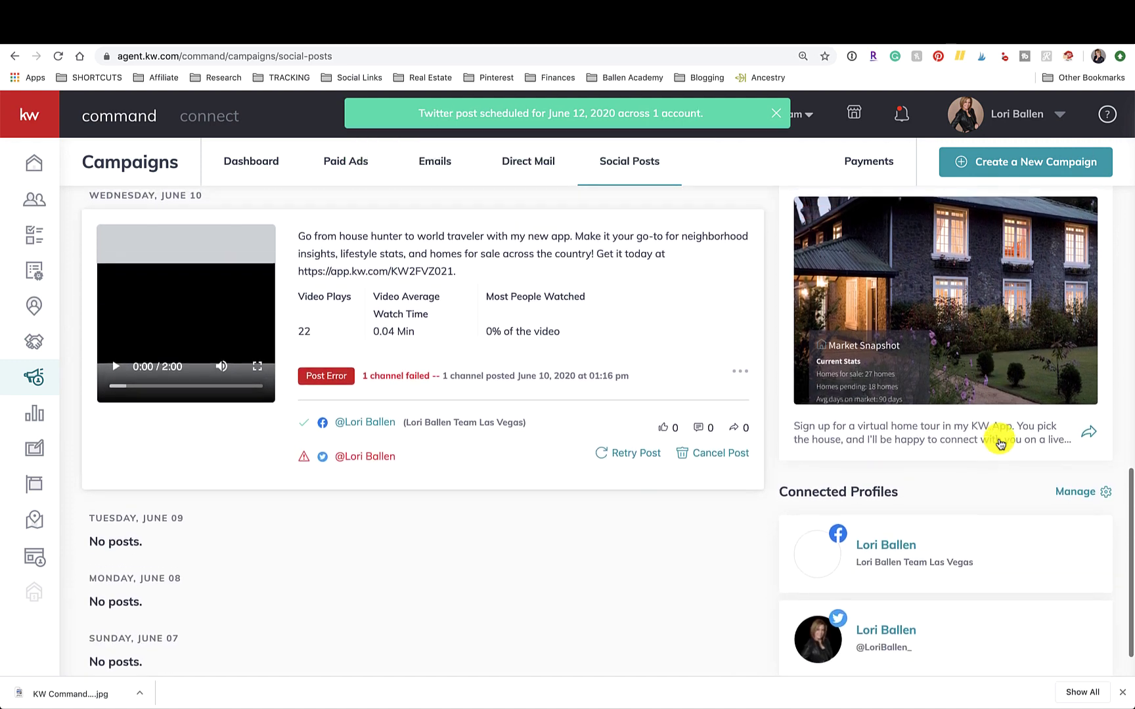
{"action": "scroll", "coordinate": [999, 444], "scroll_direction": "down", "scroll_amount": 2}
{"action": "scroll", "coordinate": [999, 444], "scroll_direction": "up", "scroll_amount": 1}
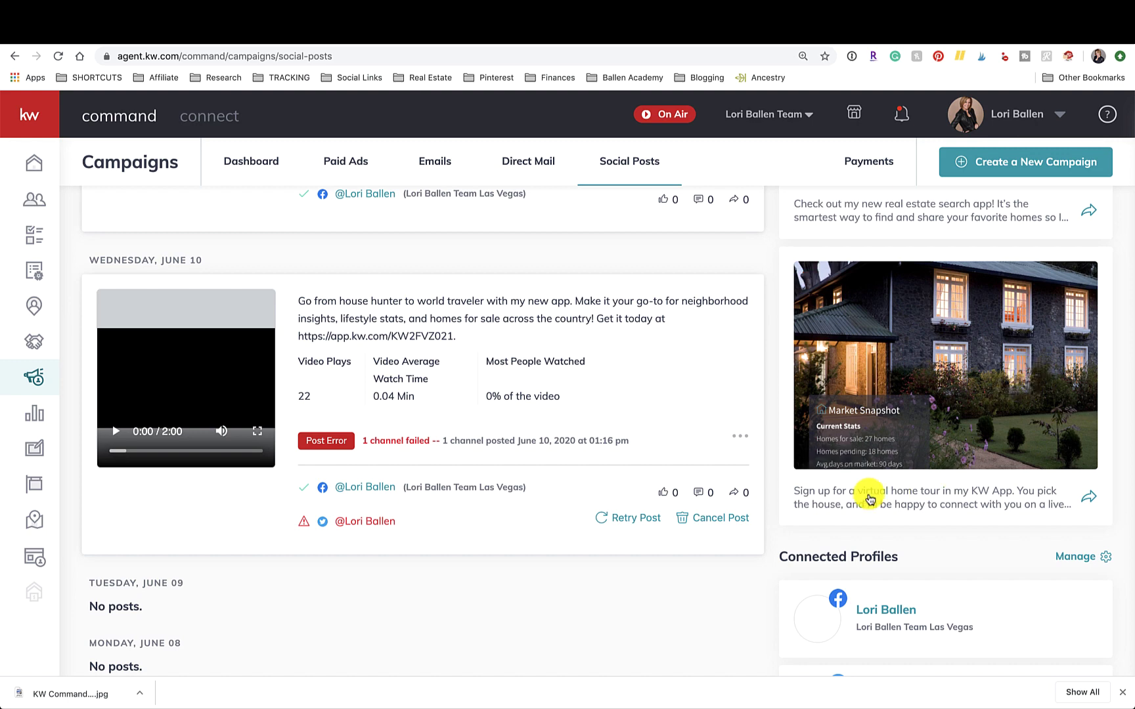
{"action": "left_click", "coordinate": [1089, 498]}
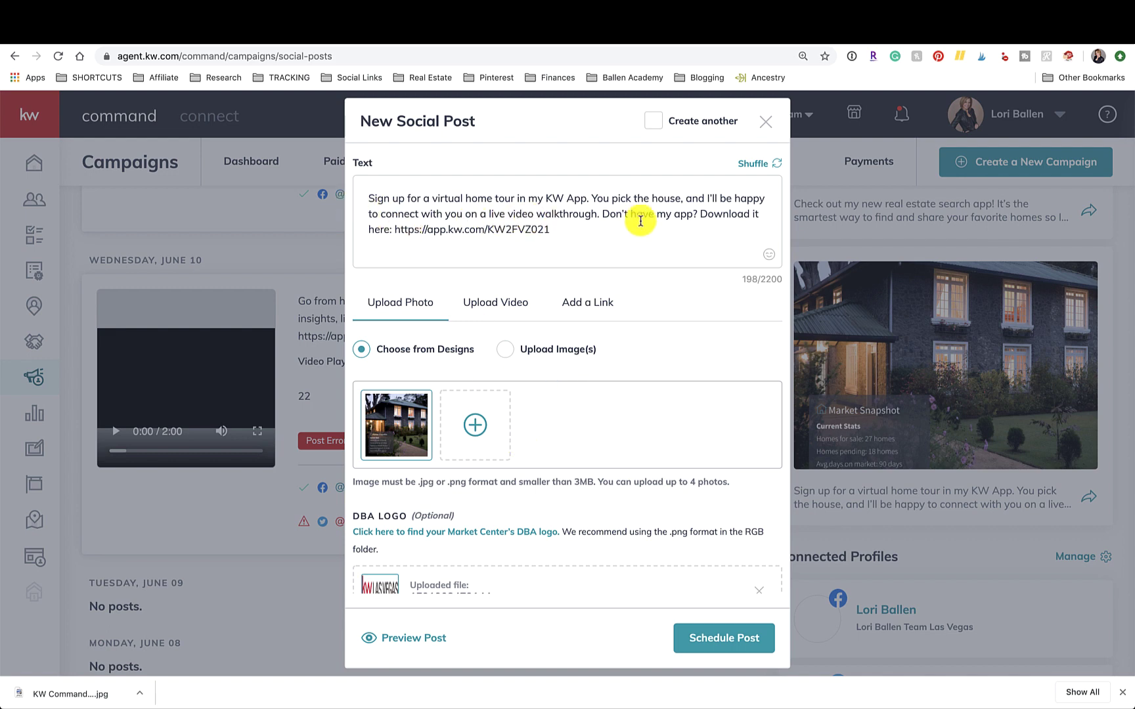
{"action": "mouse_move", "coordinate": [389, 421]}
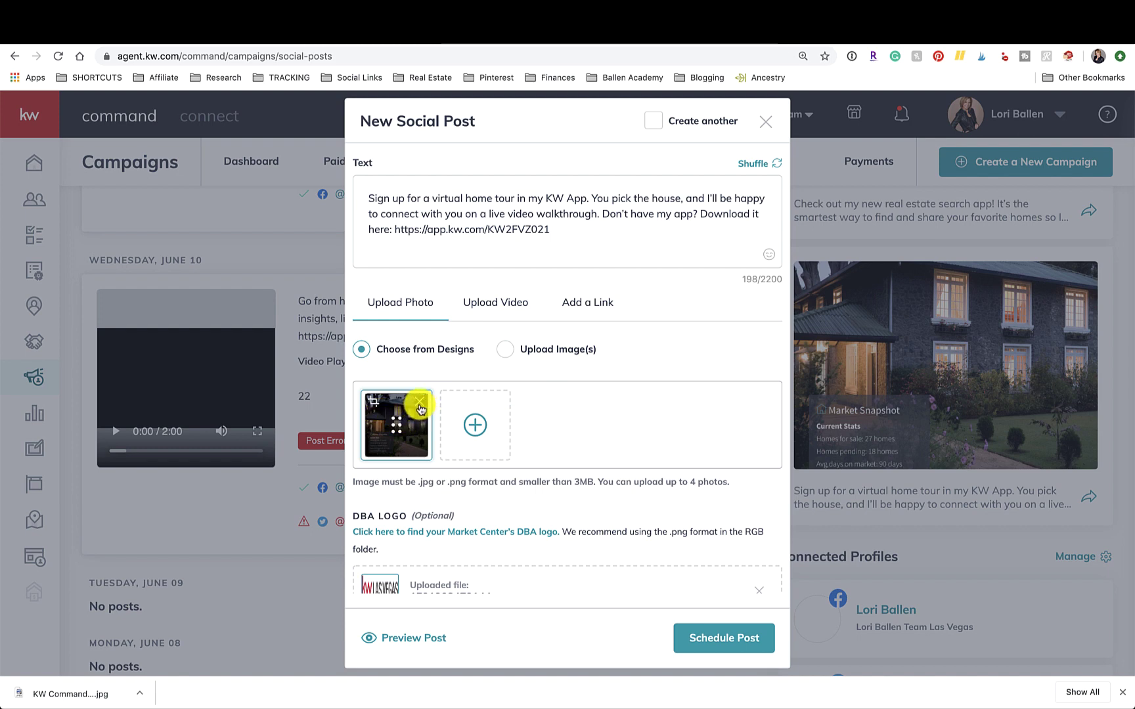
Step: Replace the post's Market Snapshot image with the 01_FS_TopNotch_FB street and mountain design from the design library
{"action": "left_click", "coordinate": [420, 403]}
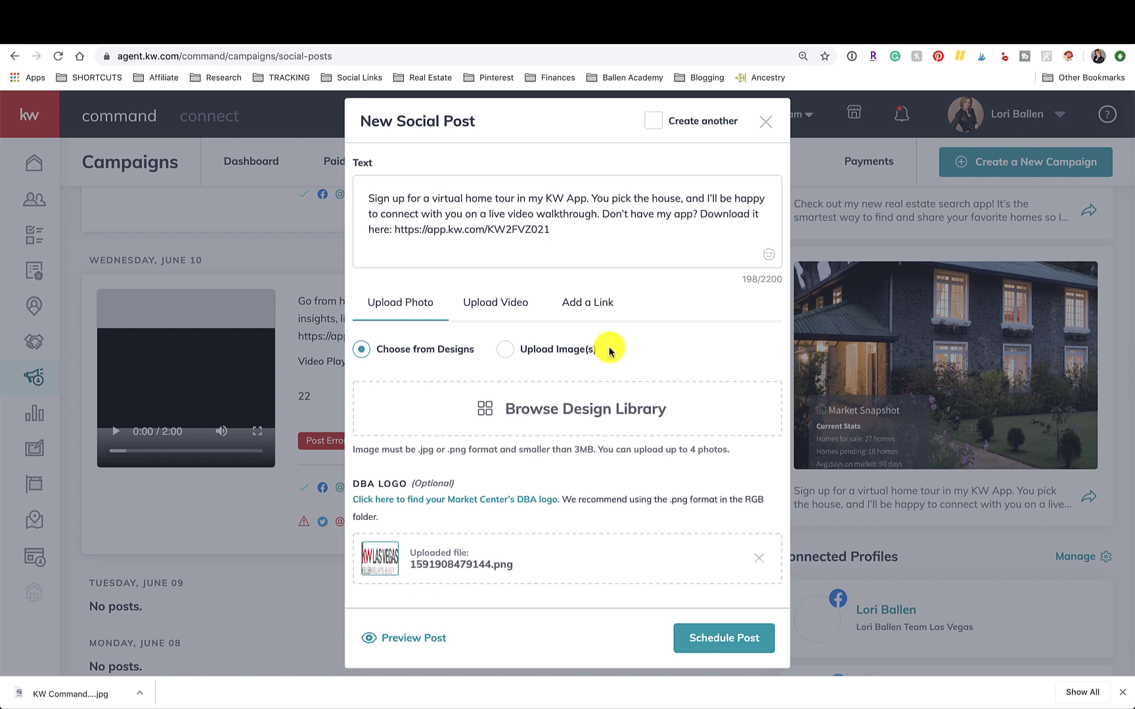
{"action": "left_click", "coordinate": [570, 412]}
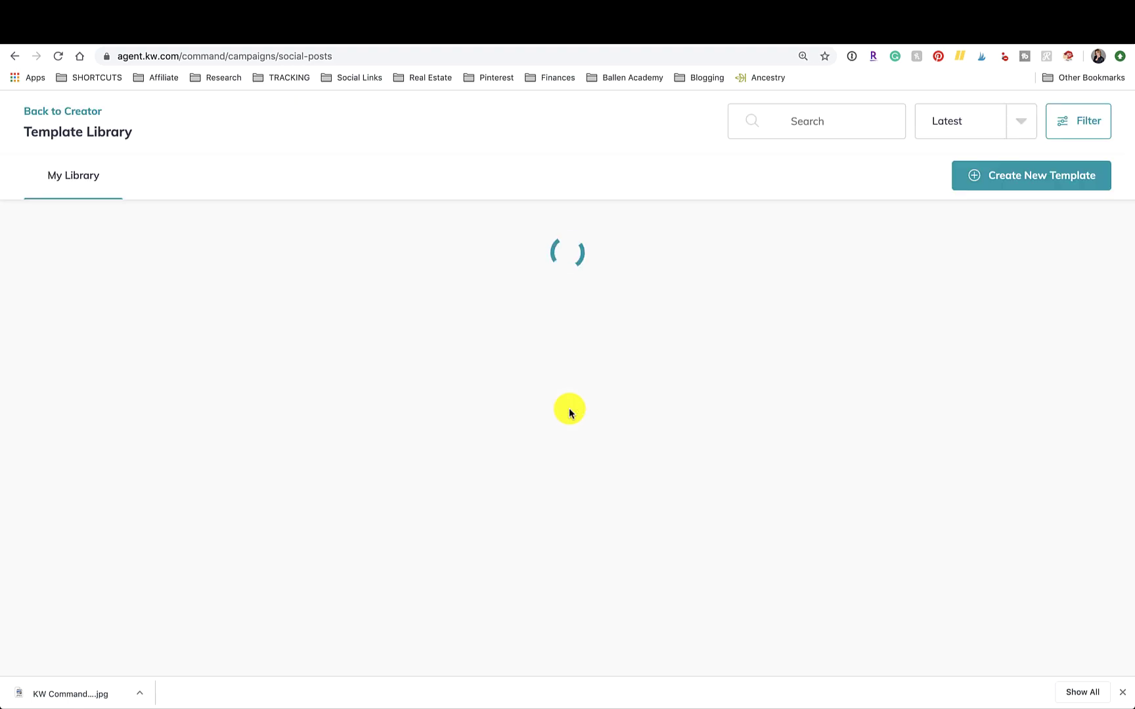
{"action": "scroll", "coordinate": [569, 411], "scroll_direction": "down", "scroll_amount": 2}
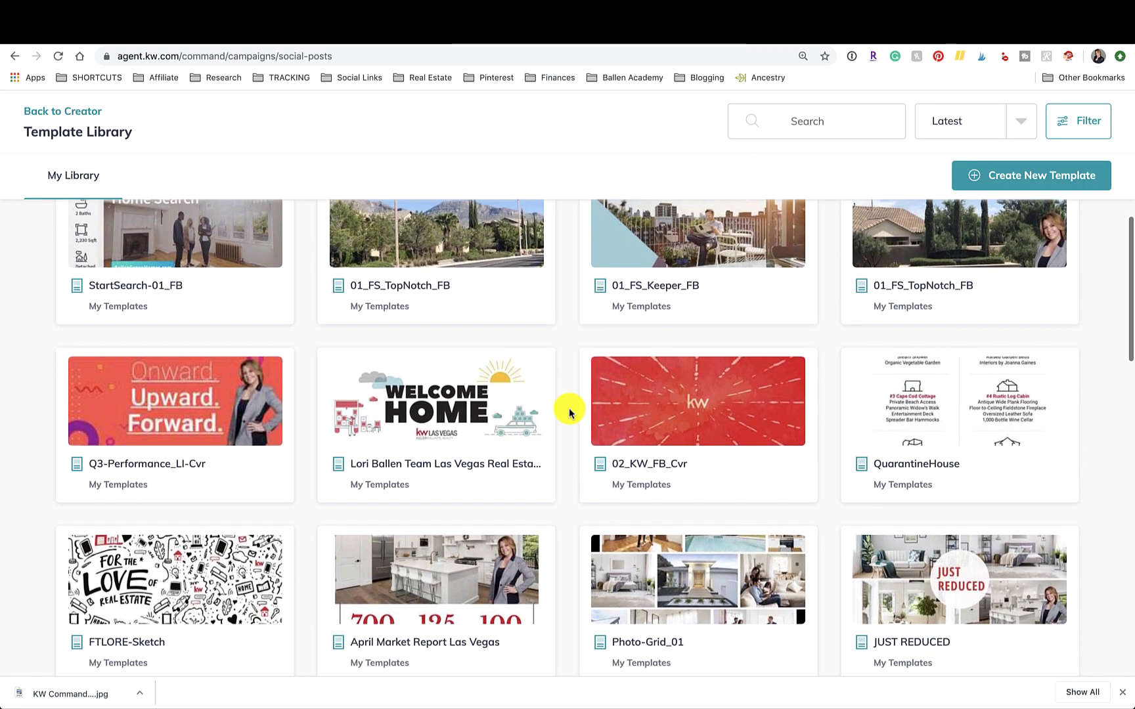
{"action": "scroll", "coordinate": [568, 412], "scroll_direction": "up", "scroll_amount": 2}
{"action": "scroll", "coordinate": [569, 412], "scroll_direction": "down", "scroll_amount": 1}
{"action": "scroll", "coordinate": [569, 412], "scroll_direction": "up", "scroll_amount": 1}
{"action": "scroll", "coordinate": [569, 411], "scroll_direction": "down", "scroll_amount": 10}
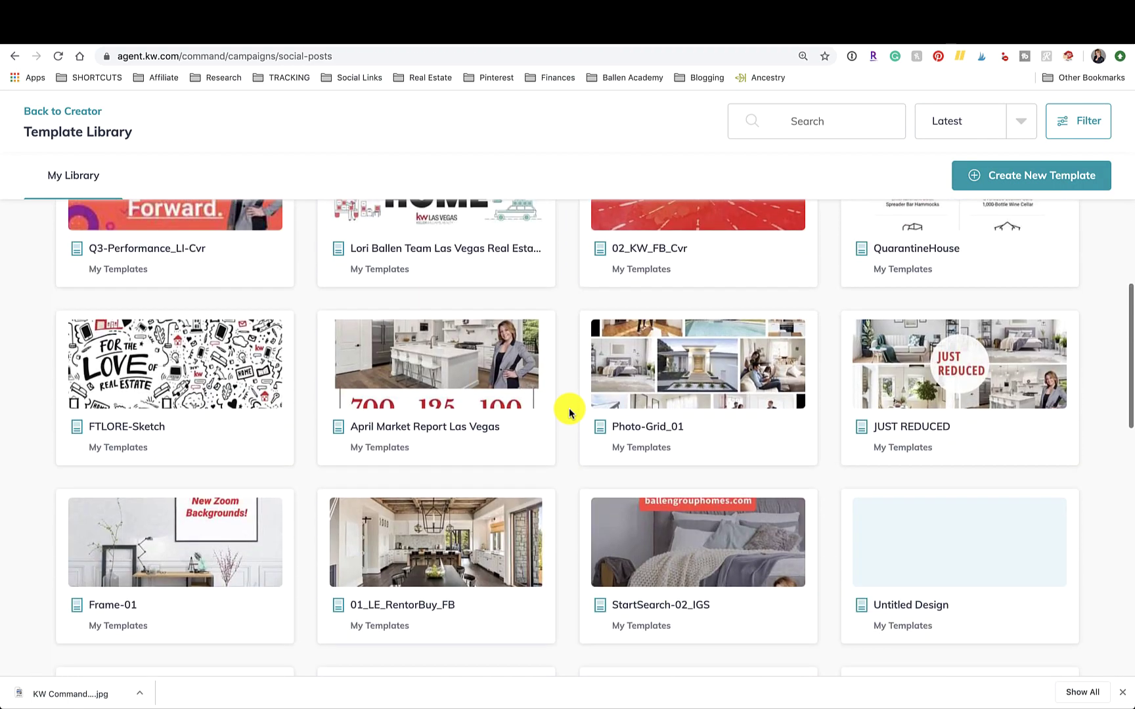
{"action": "scroll", "coordinate": [569, 412], "scroll_direction": "down", "scroll_amount": 3}
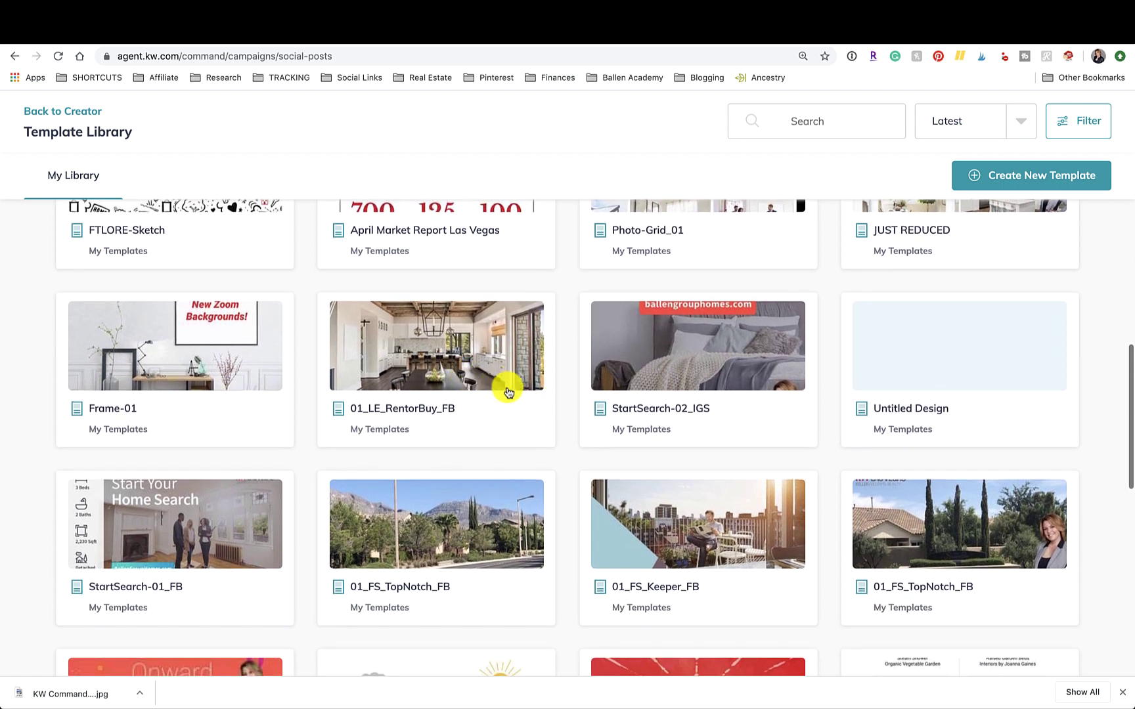
{"action": "scroll", "coordinate": [517, 400], "scroll_direction": "down", "scroll_amount": 3}
{"action": "scroll", "coordinate": [516, 402], "scroll_direction": "down", "scroll_amount": 2}
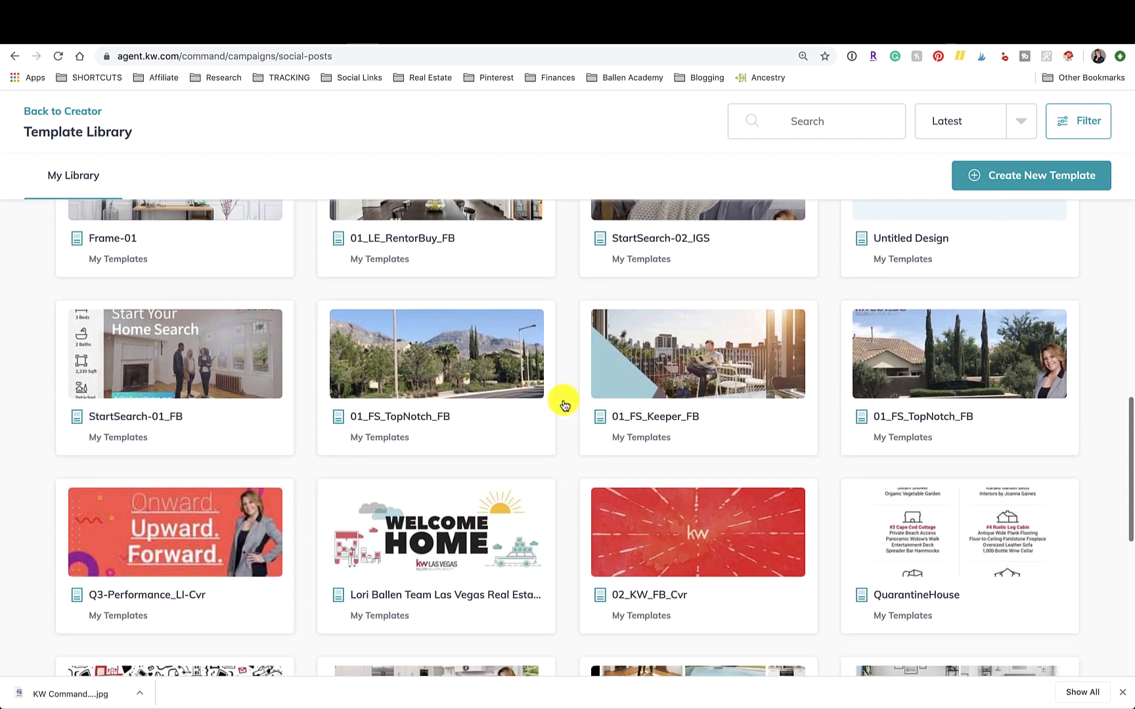
{"action": "left_click", "coordinate": [435, 357]}
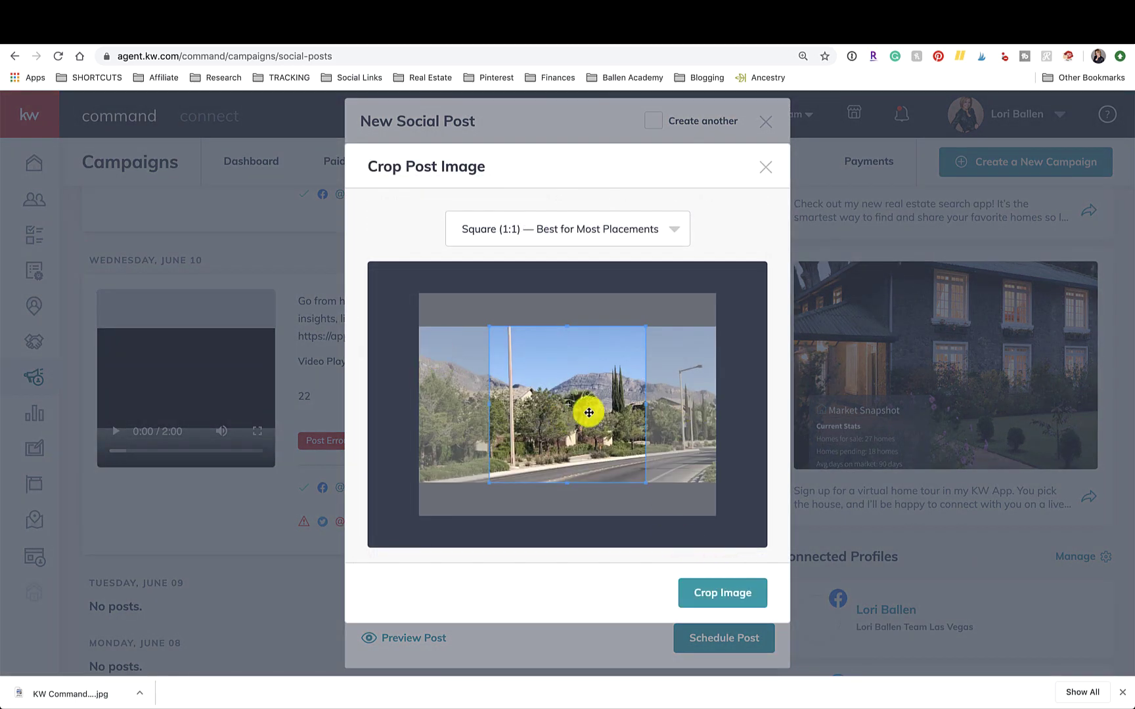
Step: Crop the post image to the Wide (1.91:1) ratio
{"action": "left_click", "coordinate": [624, 222]}
{"action": "left_click", "coordinate": [540, 295]}
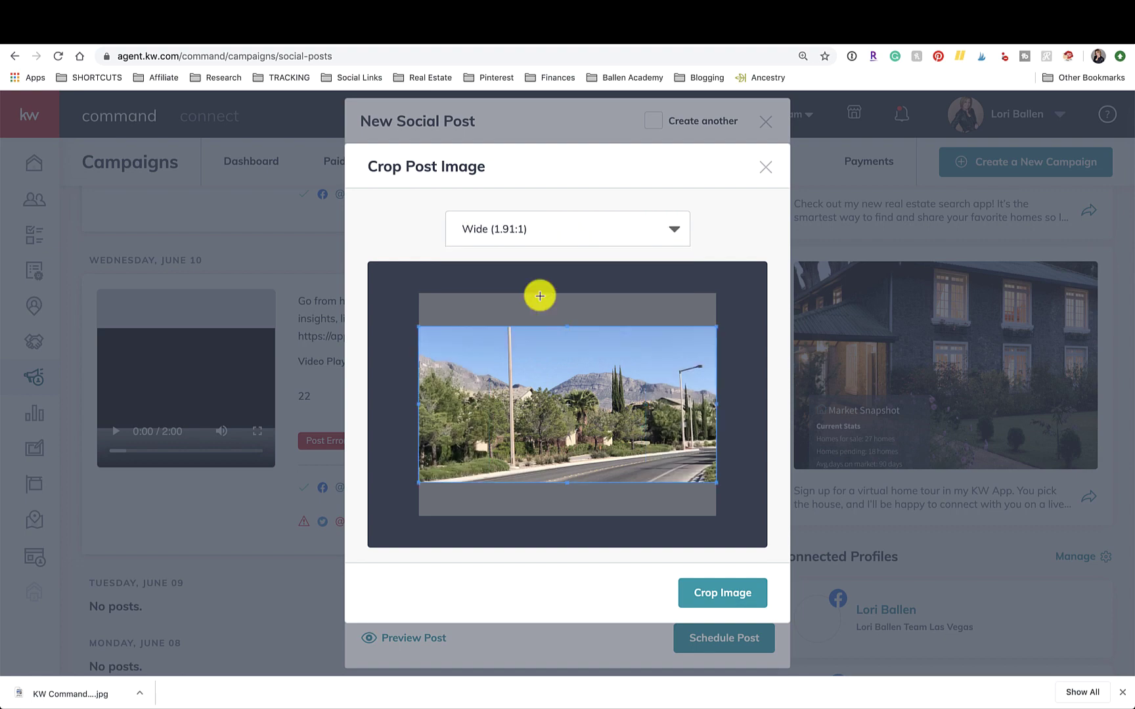
{"action": "left_click", "coordinate": [685, 588]}
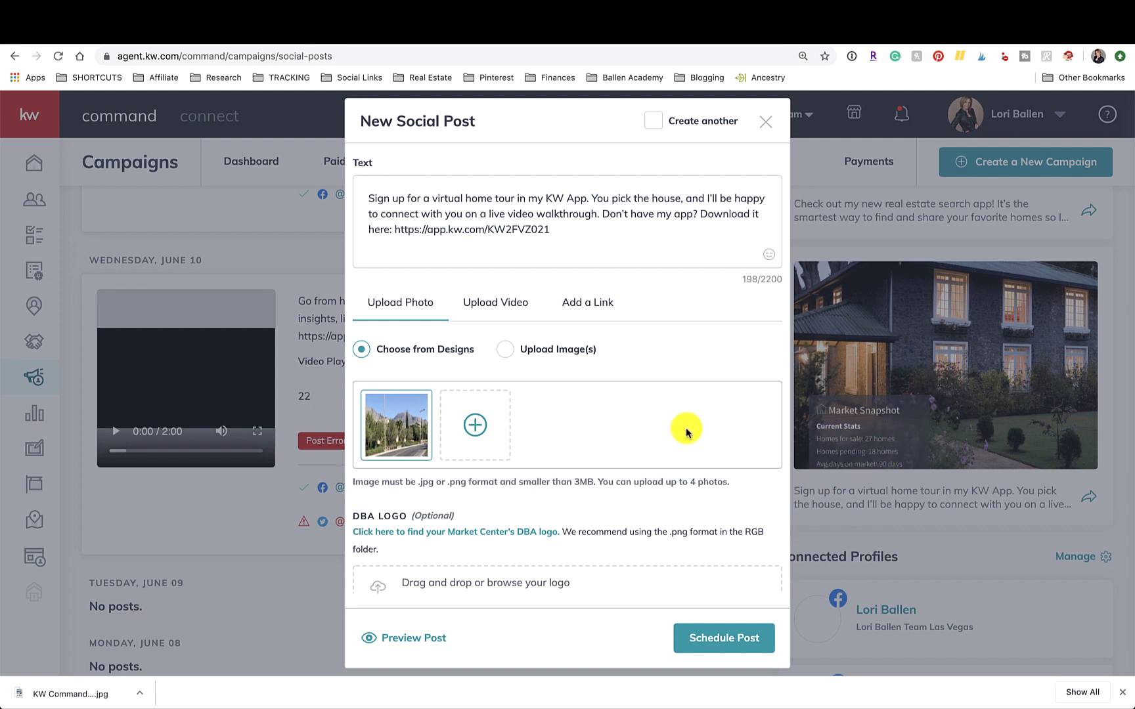
Step: Schedule the virtual home tour post to the Facebook page for June 12, 2020 at 10:00 AM
{"action": "scroll", "coordinate": [684, 221], "scroll_direction": "down", "scroll_amount": 4}
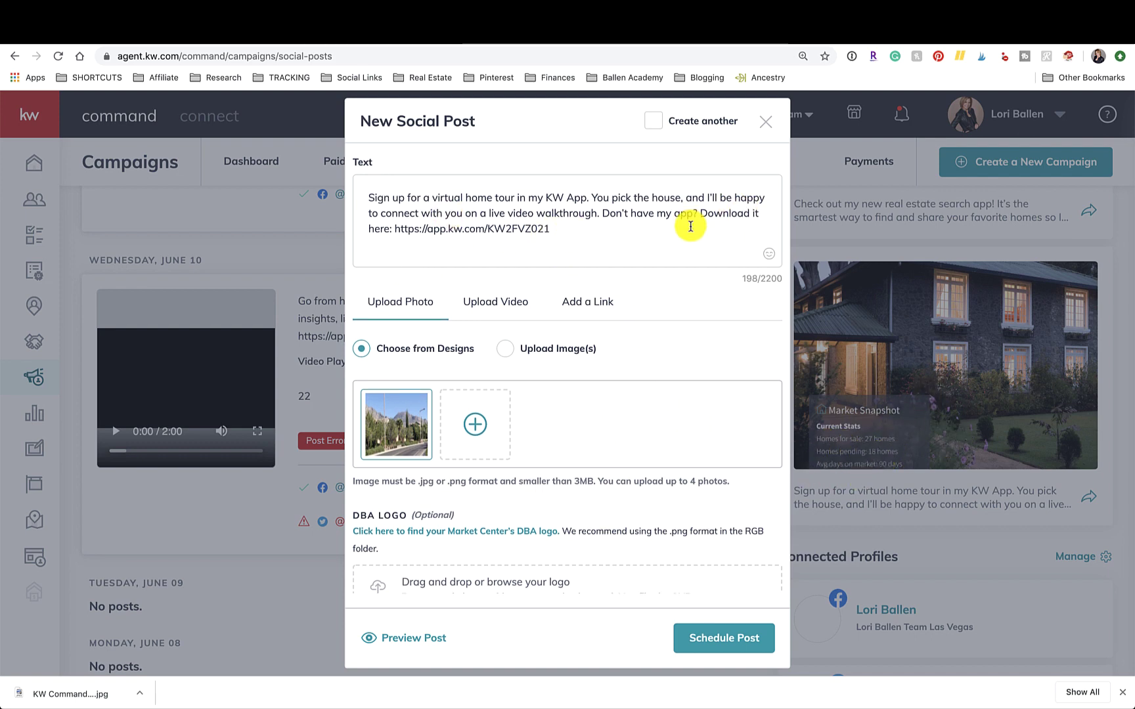
{"action": "scroll", "coordinate": [703, 506], "scroll_direction": "down", "scroll_amount": 2}
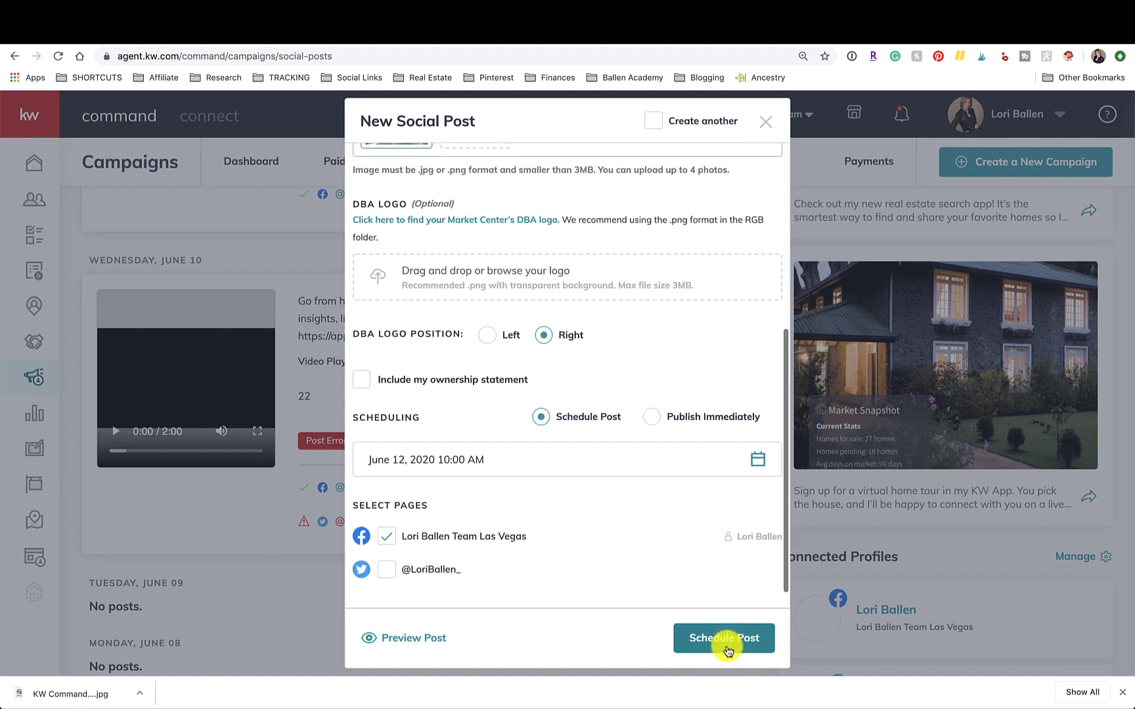
{"action": "left_click", "coordinate": [721, 643]}
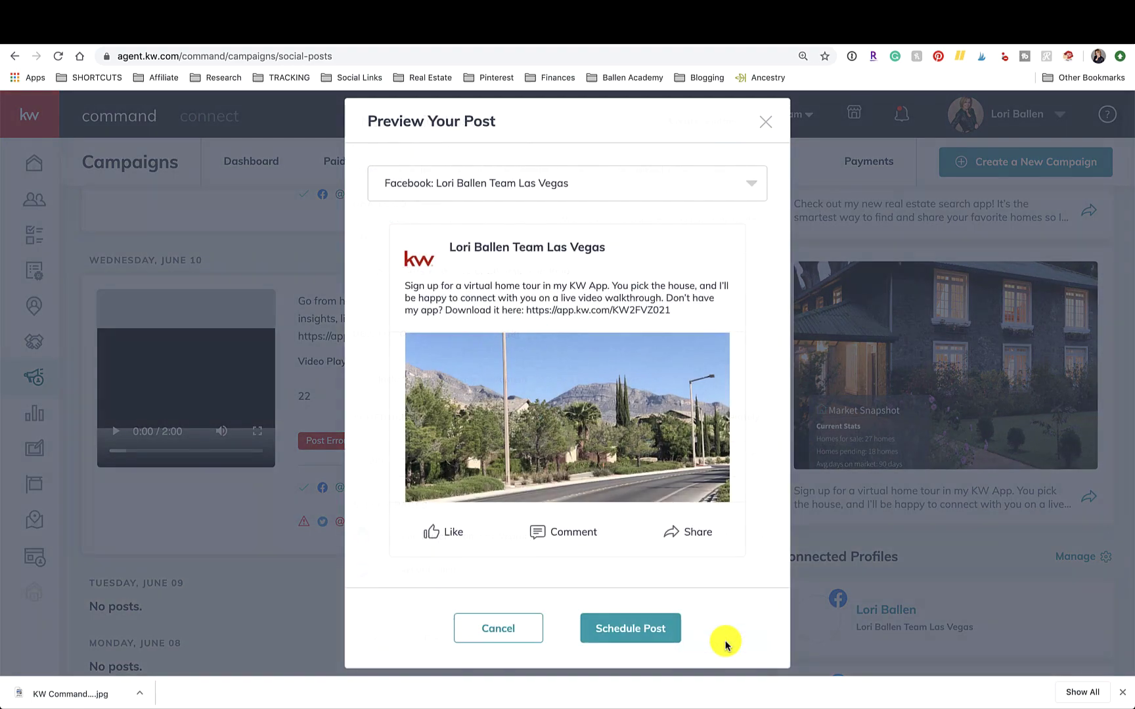
{"action": "left_click", "coordinate": [657, 631]}
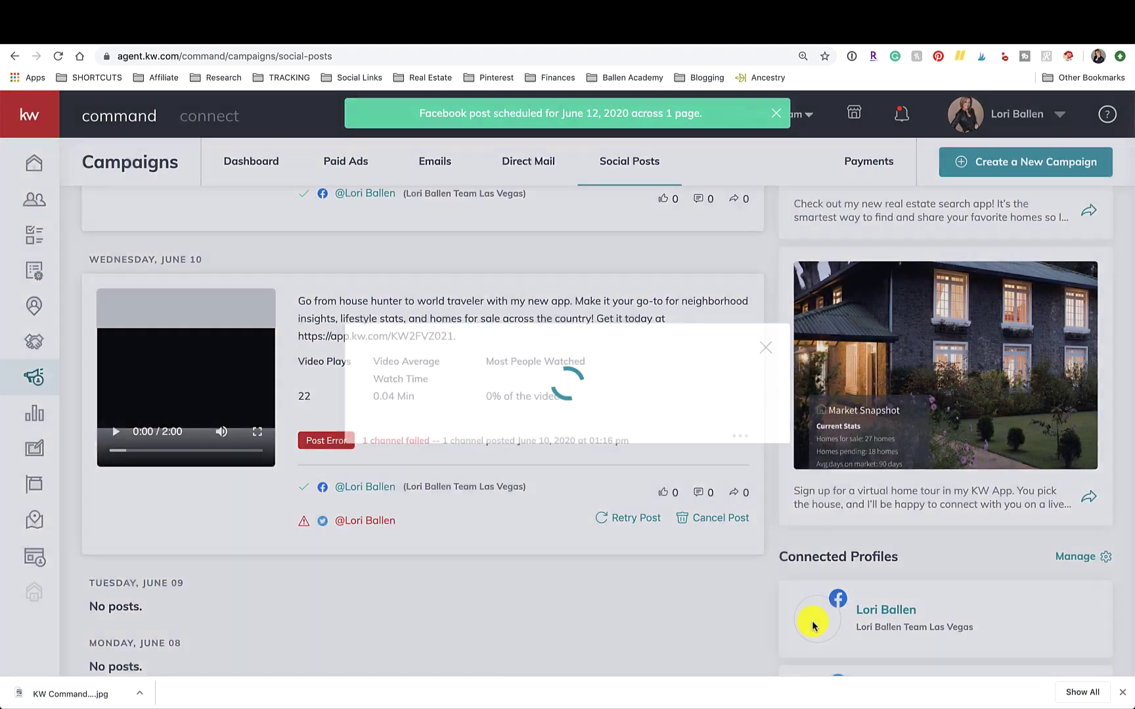
Step: Start the Create Your Own Neighborhood Video campaign from the suggested quick posts
{"action": "scroll", "coordinate": [958, 552], "scroll_direction": "down", "scroll_amount": 2}
{"action": "scroll", "coordinate": [960, 555], "scroll_direction": "up", "scroll_amount": 1}
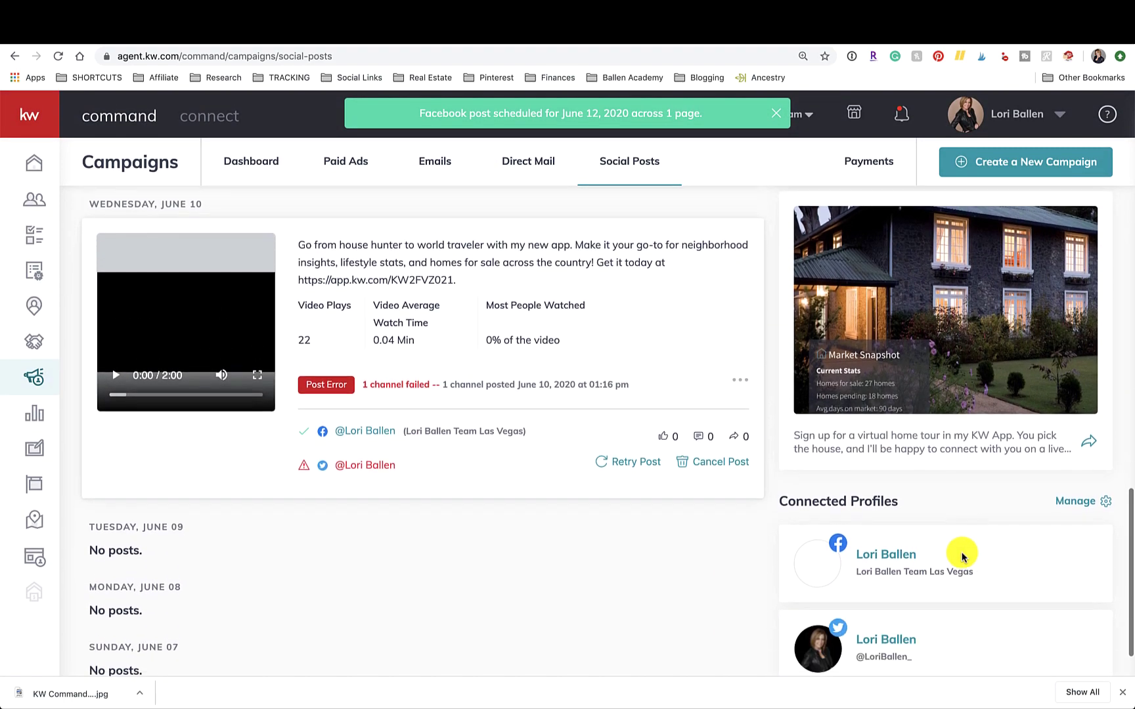
{"action": "scroll", "coordinate": [960, 542], "scroll_direction": "down", "scroll_amount": 1}
{"action": "scroll", "coordinate": [963, 532], "scroll_direction": "up", "scroll_amount": 7}
{"action": "scroll", "coordinate": [964, 378], "scroll_direction": "up", "scroll_amount": 4}
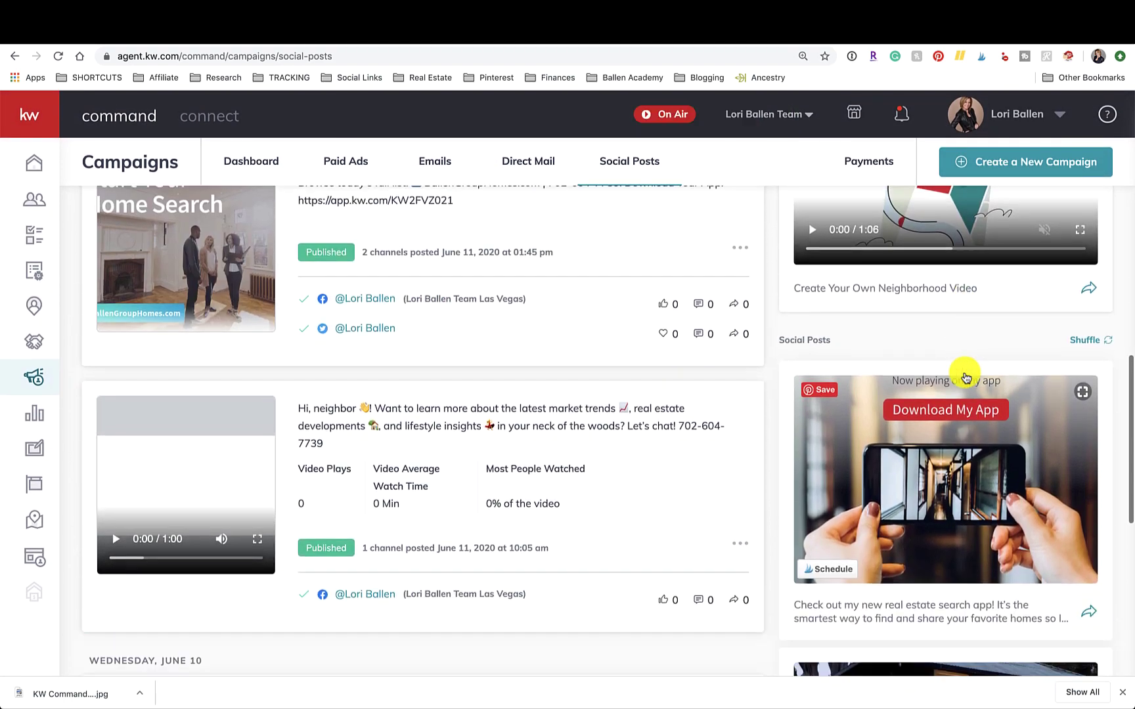
{"action": "scroll", "coordinate": [963, 375], "scroll_direction": "down", "scroll_amount": 1}
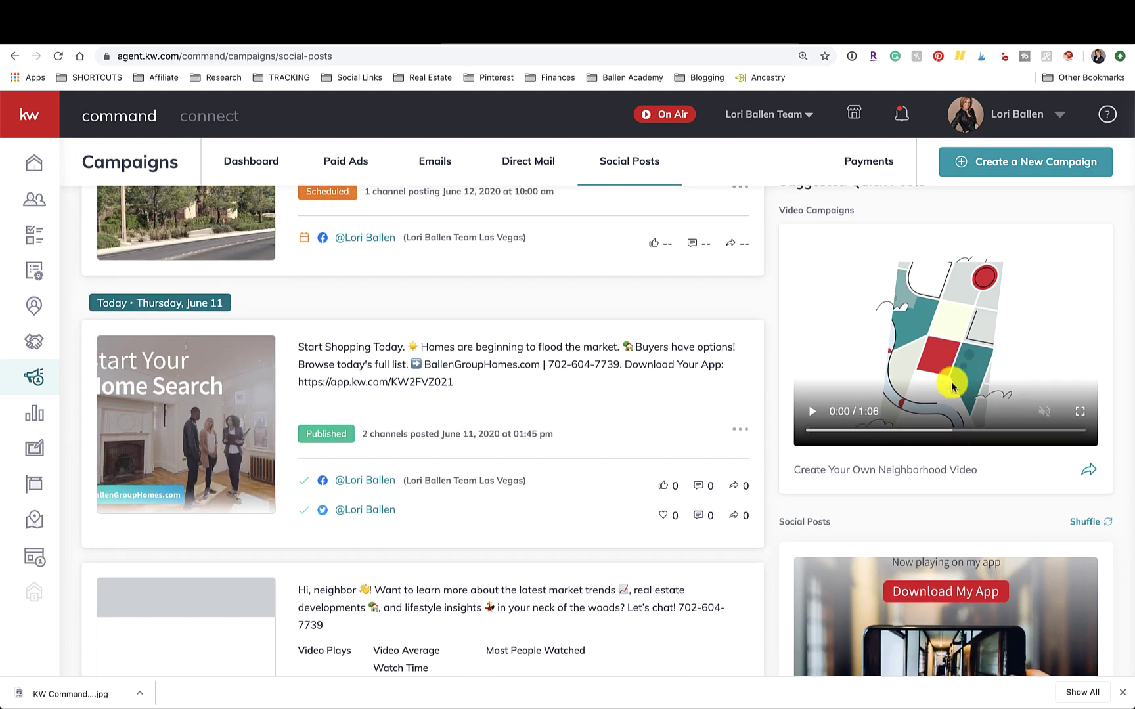
{"action": "left_click", "coordinate": [1087, 472]}
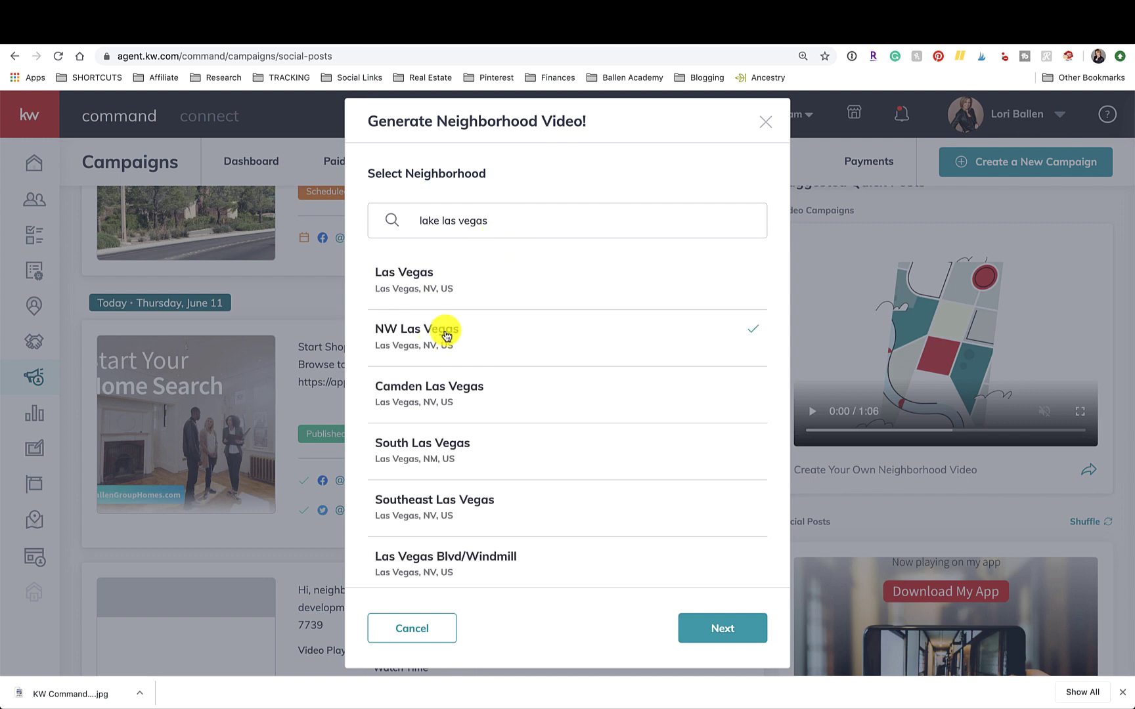
{"action": "left_click", "coordinate": [723, 637]}
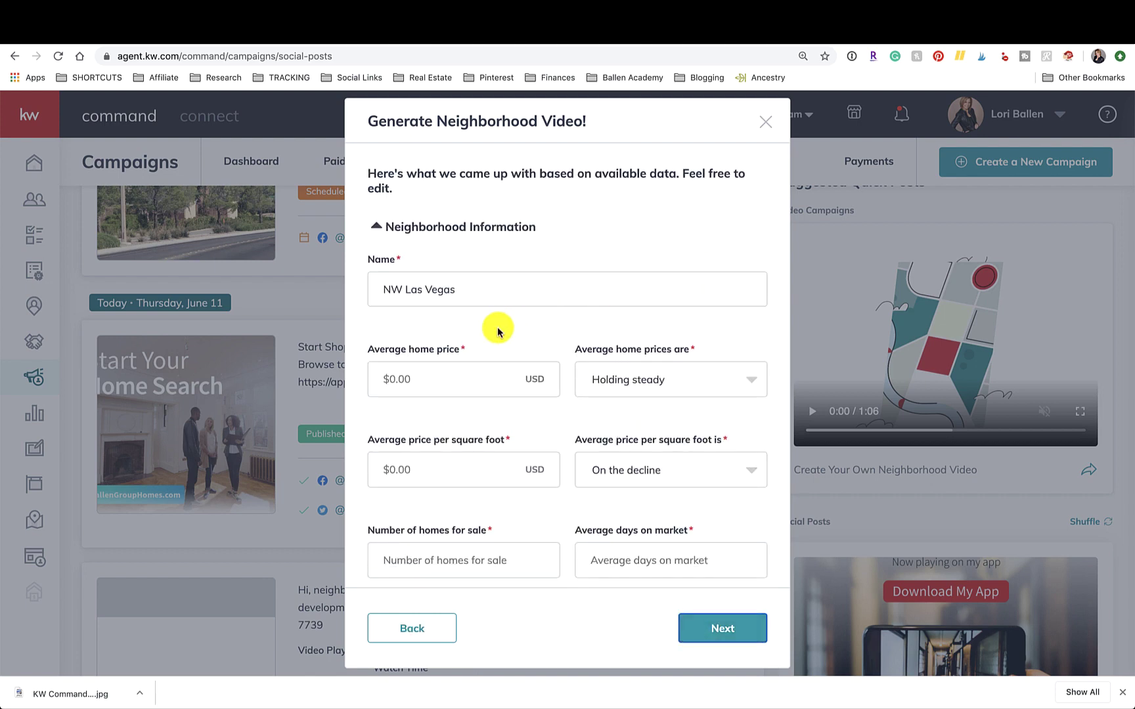
{"action": "scroll", "coordinate": [498, 331], "scroll_direction": "down", "scroll_amount": 2}
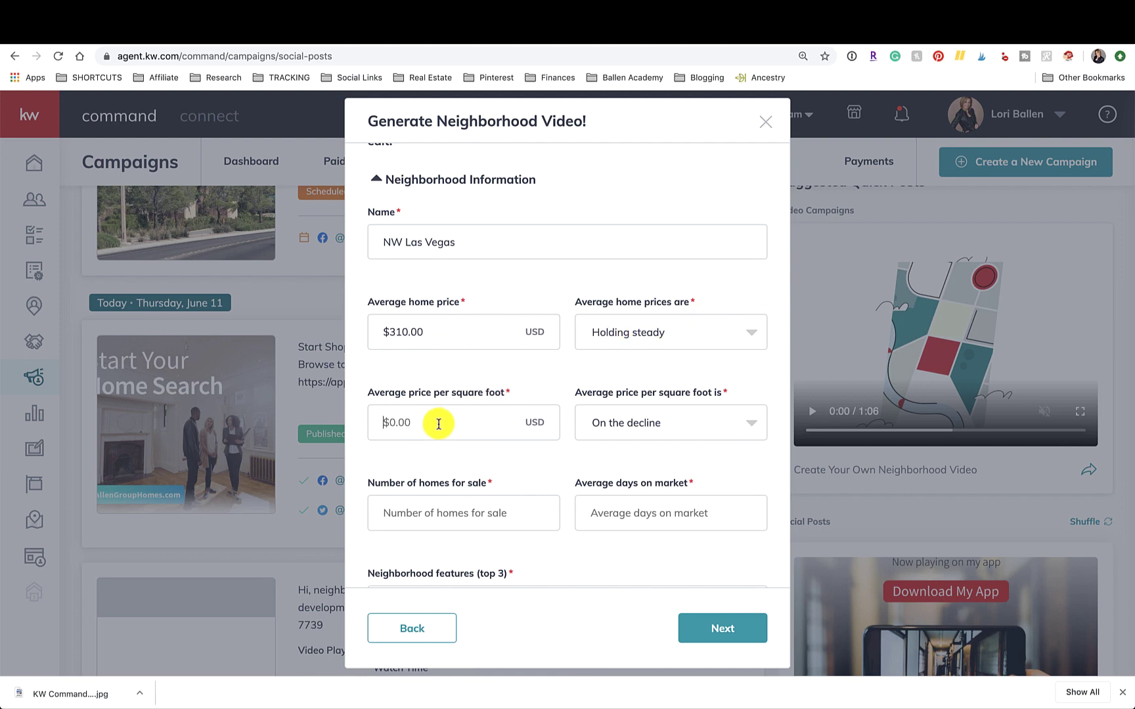
{"action": "left_click", "coordinate": [403, 637]}
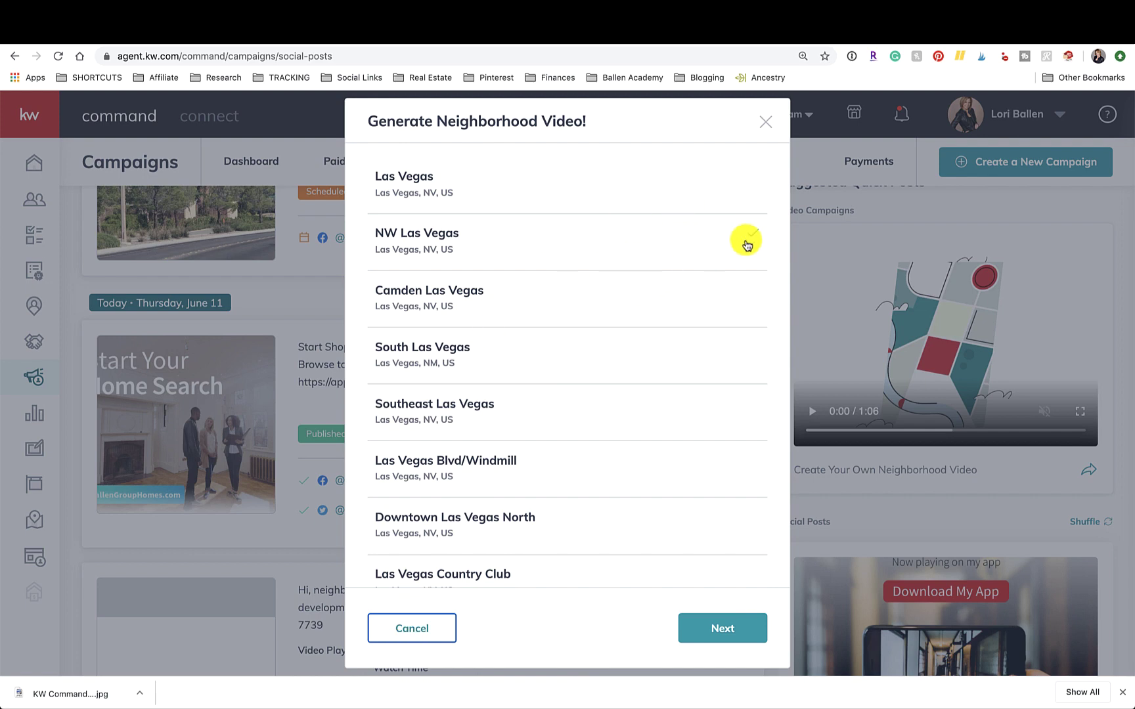
Step: Choose Las Vegas Country Club as the video's neighborhood and continue to its neighborhood information
{"action": "scroll", "coordinate": [482, 450], "scroll_direction": "down", "scroll_amount": 3}
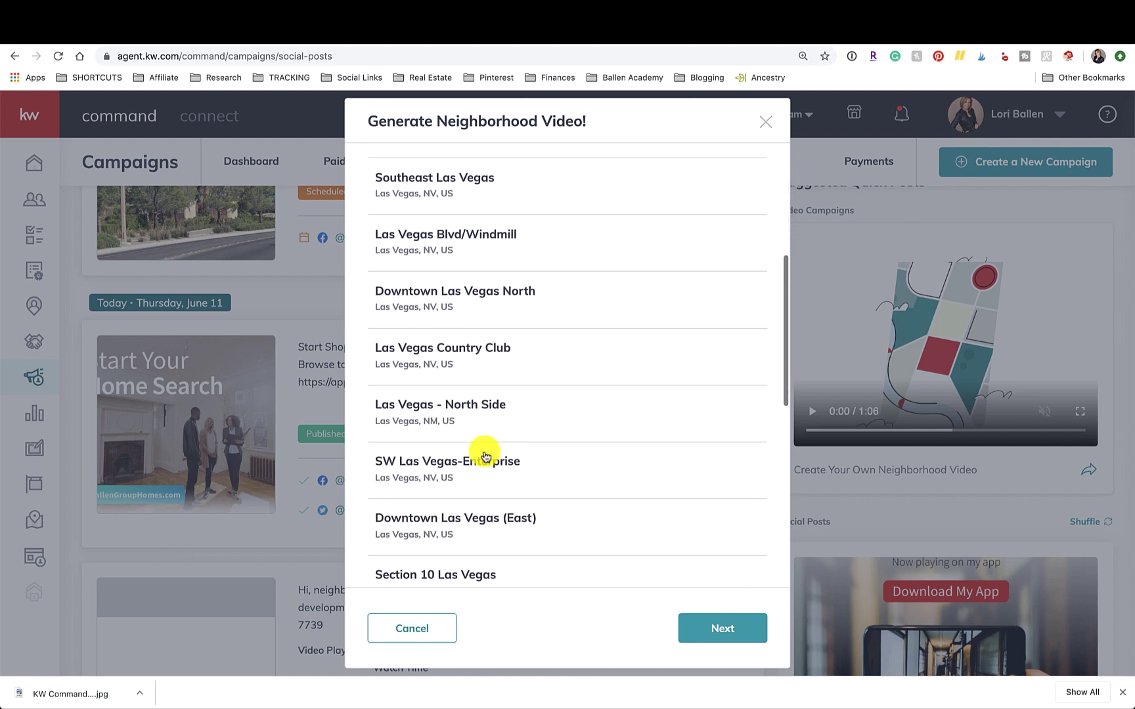
{"action": "left_click", "coordinate": [488, 352]}
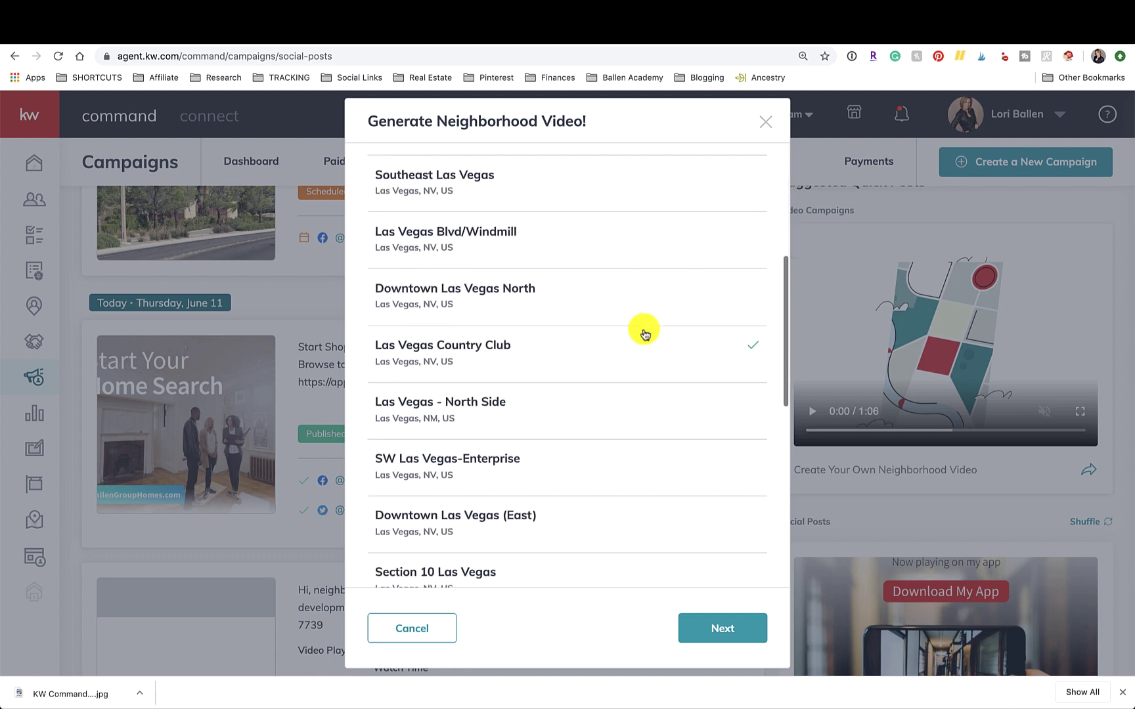
{"action": "left_click", "coordinate": [722, 632]}
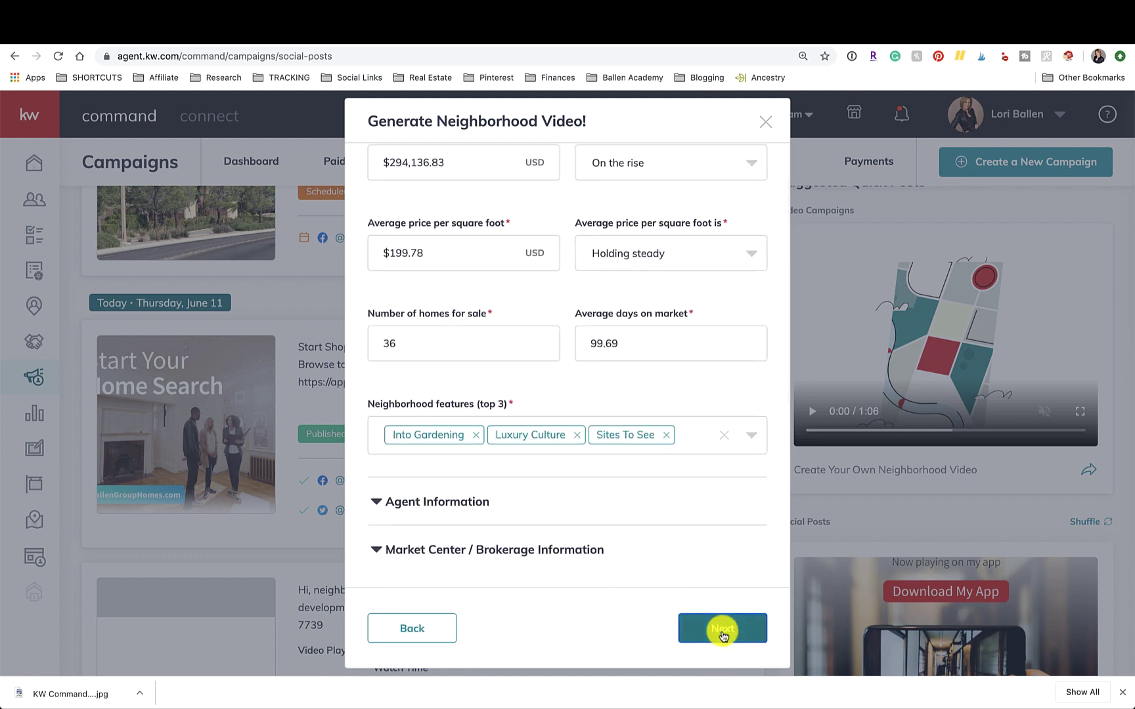
Step: Review the prefilled neighborhood name, home prices, price per square foot, homes for sale, days on market and top features
{"action": "scroll", "coordinate": [539, 375], "scroll_direction": "up", "scroll_amount": 3}
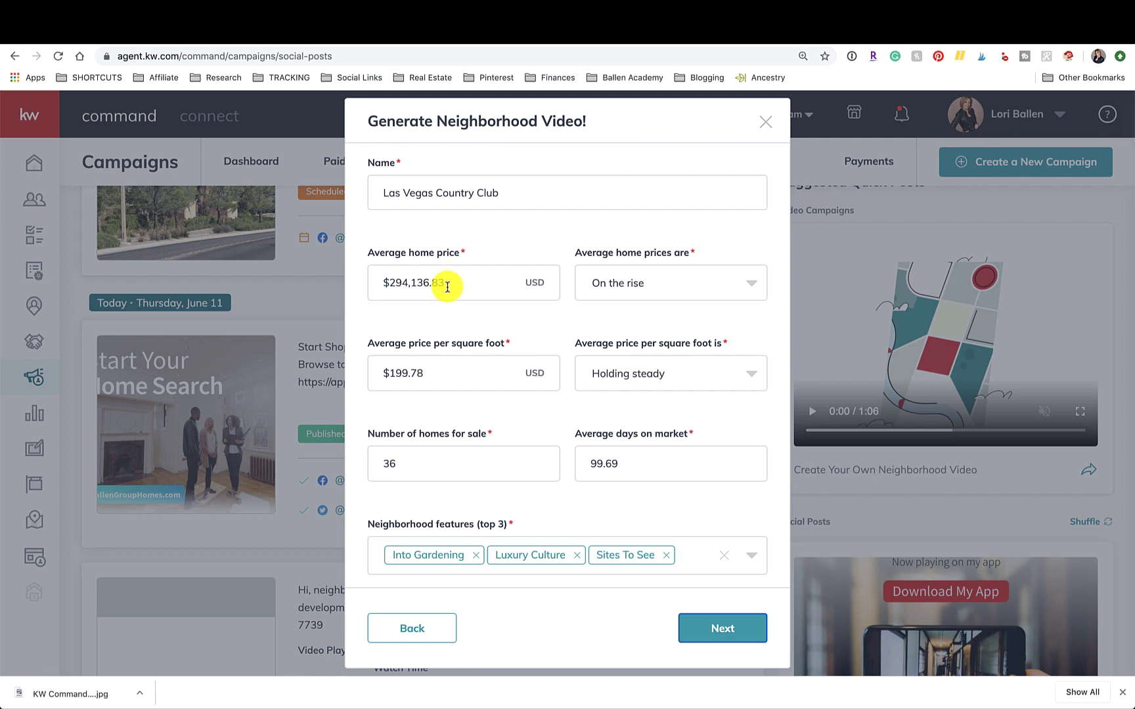
{"action": "scroll", "coordinate": [447, 287], "scroll_direction": "down", "scroll_amount": 5}
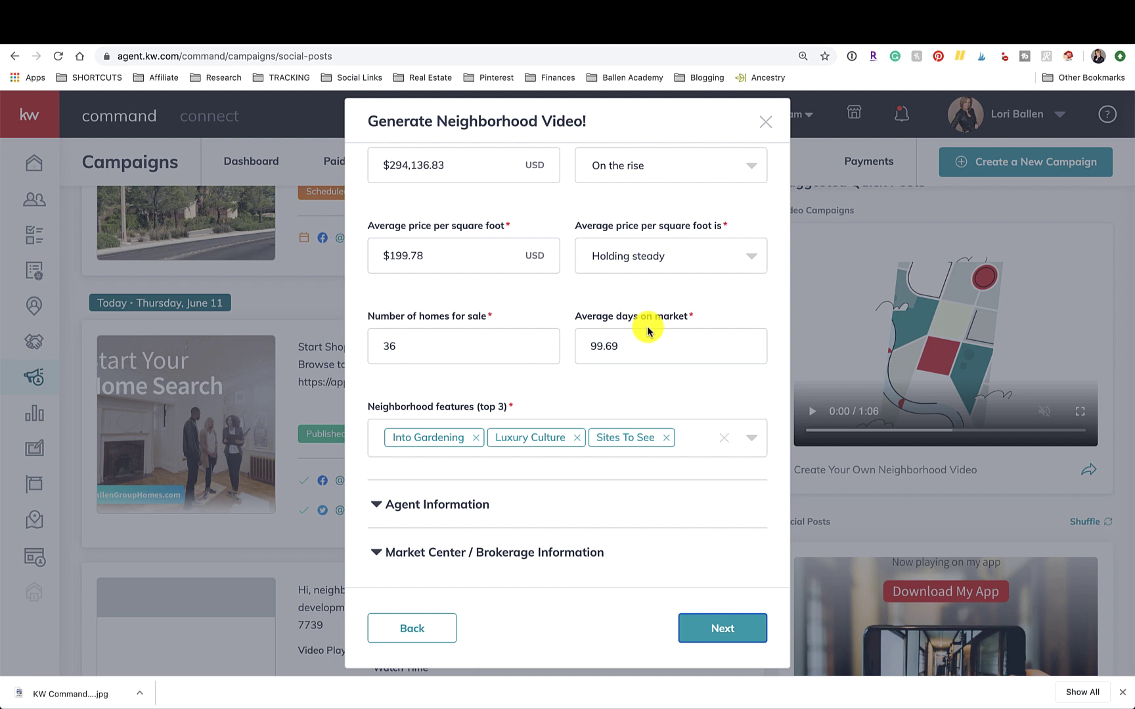
{"action": "scroll", "coordinate": [647, 330], "scroll_direction": "up", "scroll_amount": 2}
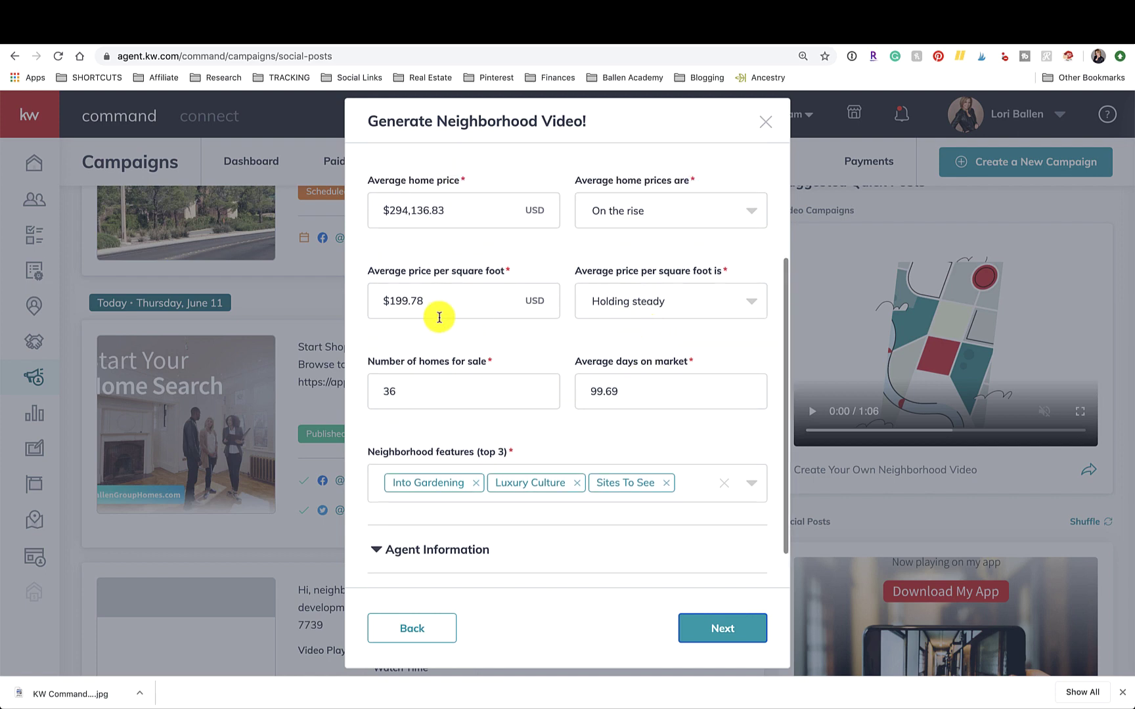
{"action": "left_click_drag", "start_coordinate": [430, 299], "coordinate": [368, 298]}
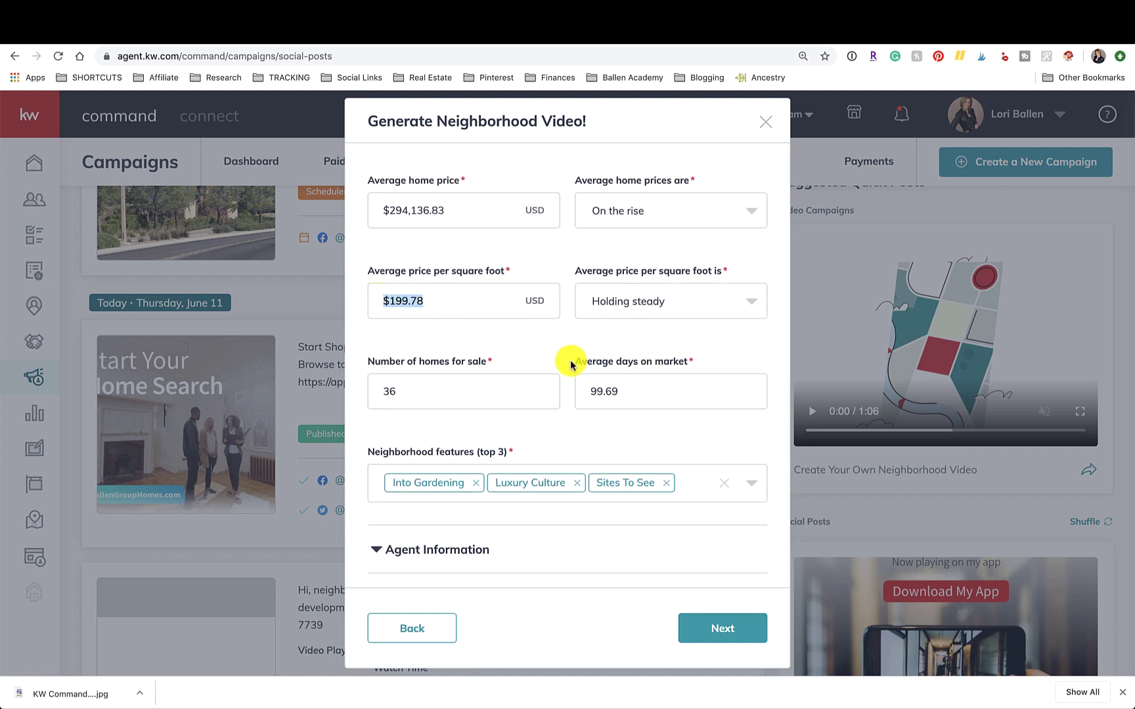
{"action": "scroll", "coordinate": [570, 363], "scroll_direction": "down", "scroll_amount": 1}
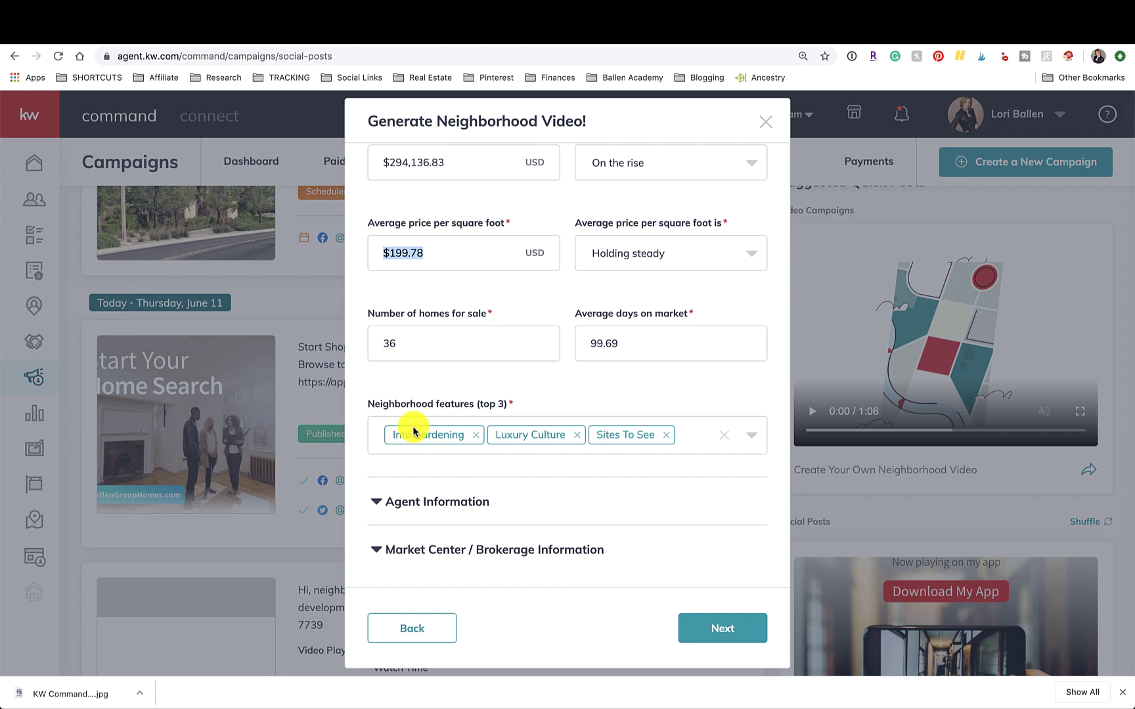
{"action": "scroll", "coordinate": [531, 388], "scroll_direction": "up", "scroll_amount": 3}
{"action": "scroll", "coordinate": [526, 393], "scroll_direction": "down", "scroll_amount": 3}
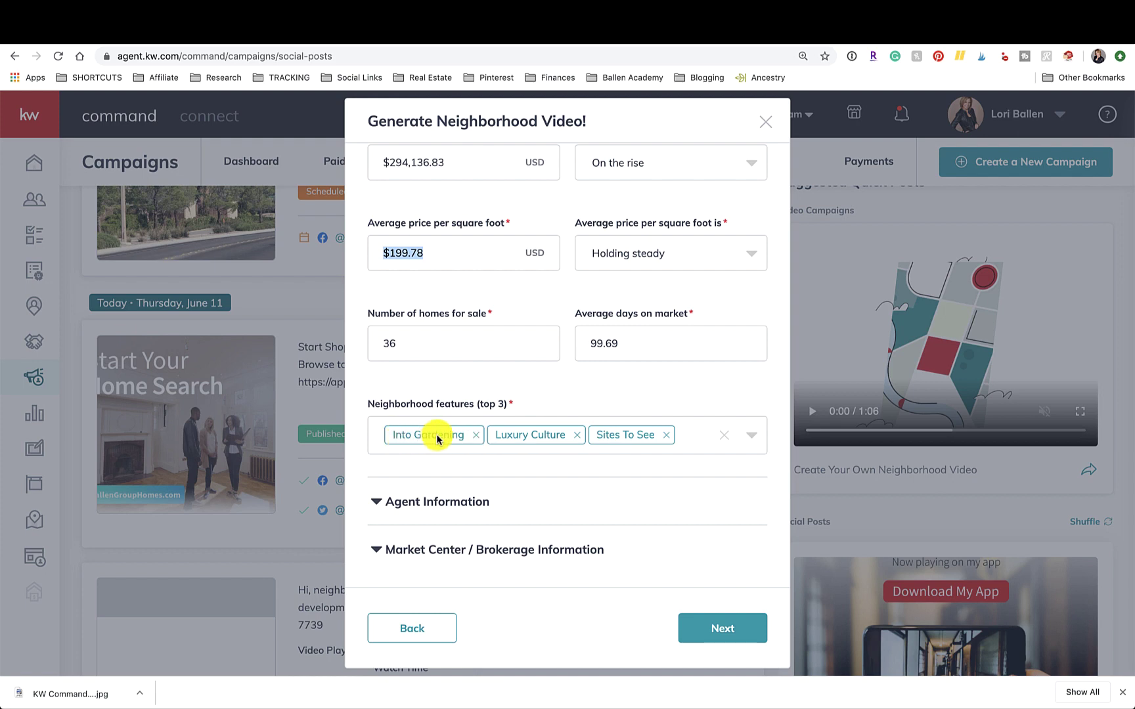
Step: Replace the Into Gardening and Sites To See neighborhood features with Artsy and Coffee Culture
{"action": "left_click", "coordinate": [477, 436]}
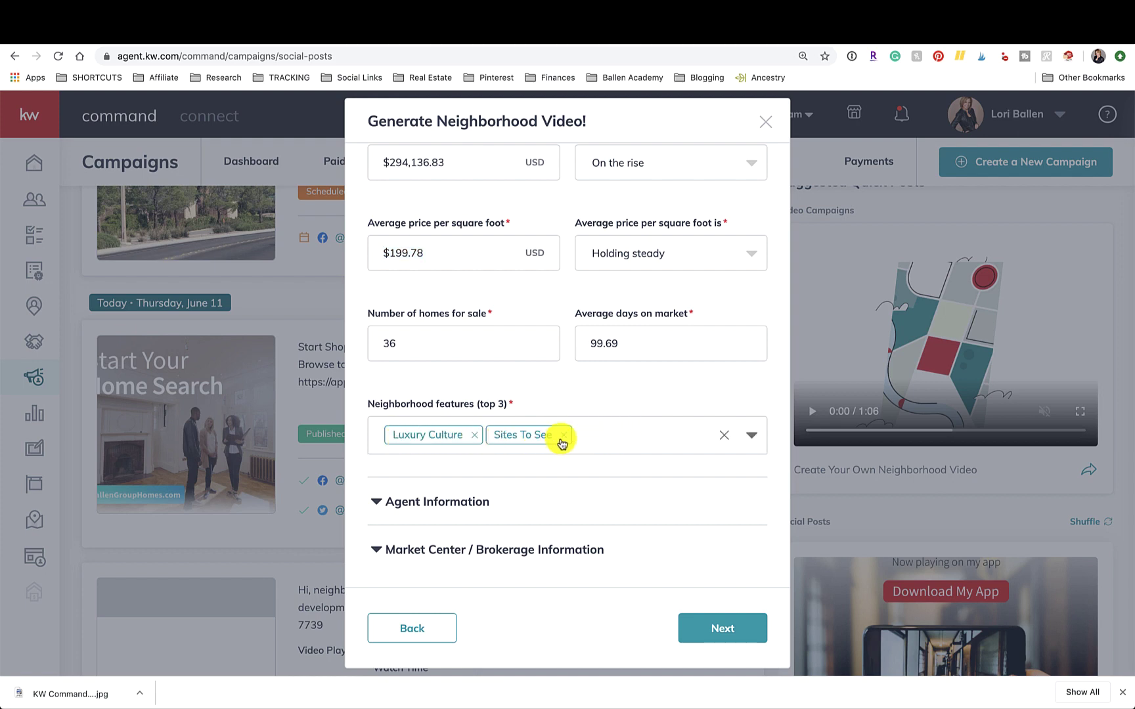
{"action": "left_click", "coordinate": [525, 444]}
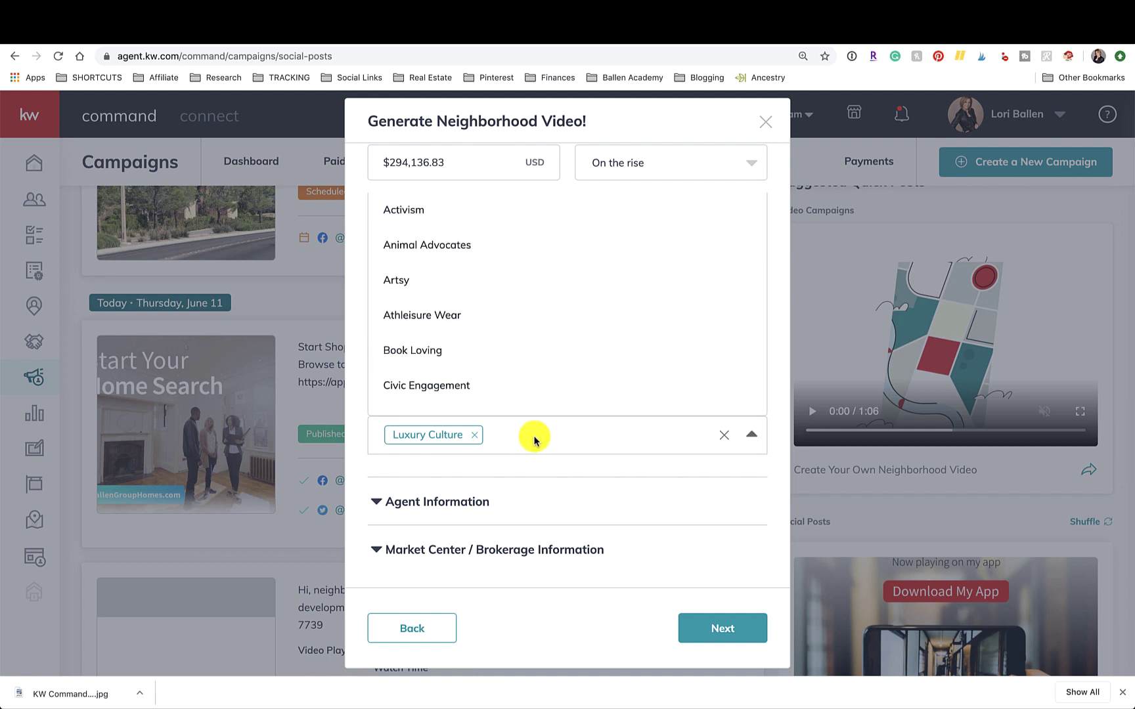
{"action": "scroll", "coordinate": [447, 309], "scroll_direction": "down", "scroll_amount": 1}
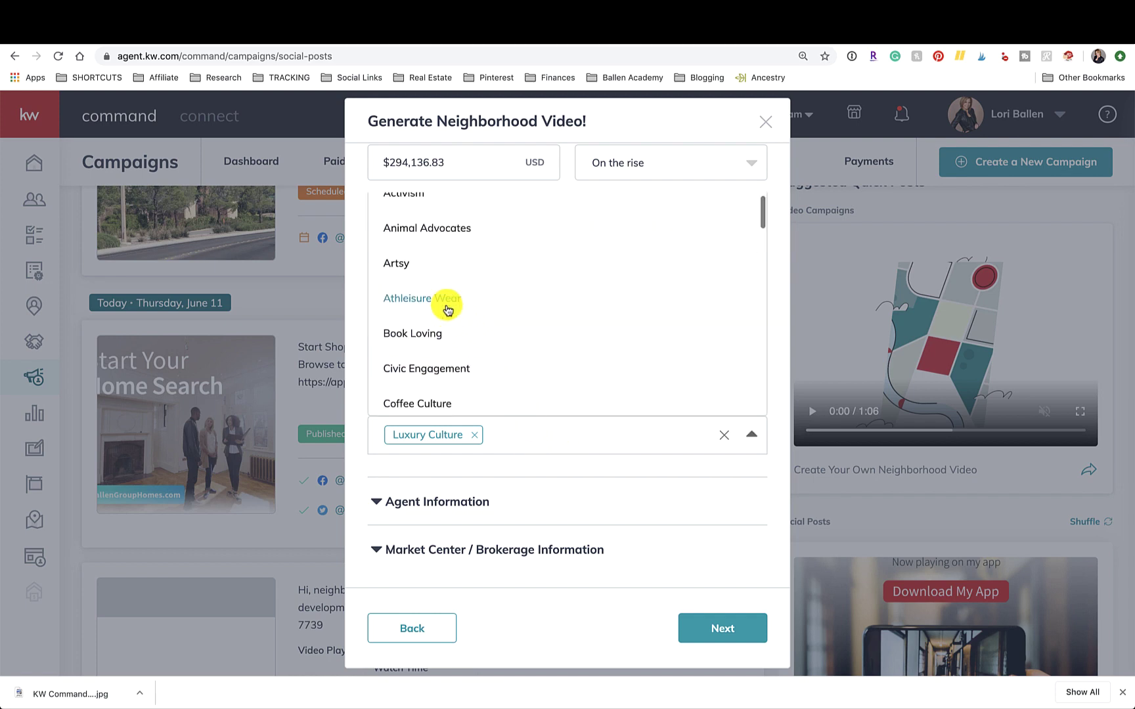
{"action": "scroll", "coordinate": [447, 309], "scroll_direction": "up", "scroll_amount": 1}
{"action": "left_click", "coordinate": [407, 283]}
{"action": "left_click", "coordinate": [560, 441]}
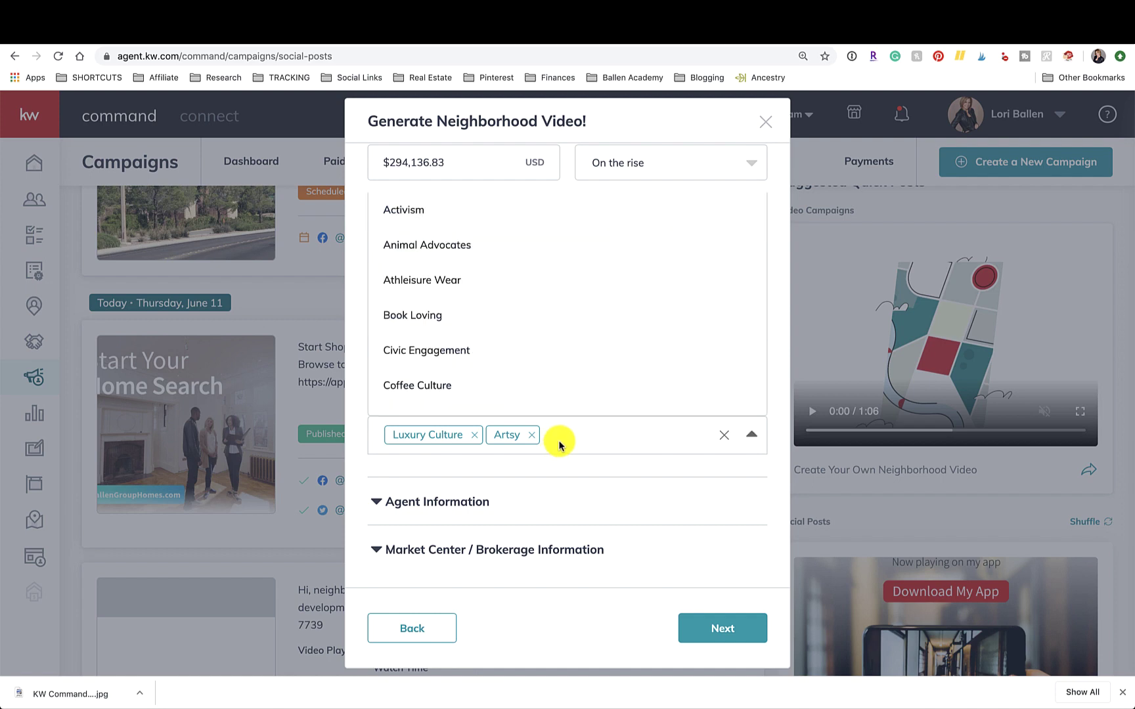
{"action": "scroll", "coordinate": [505, 311], "scroll_direction": "down", "scroll_amount": 3}
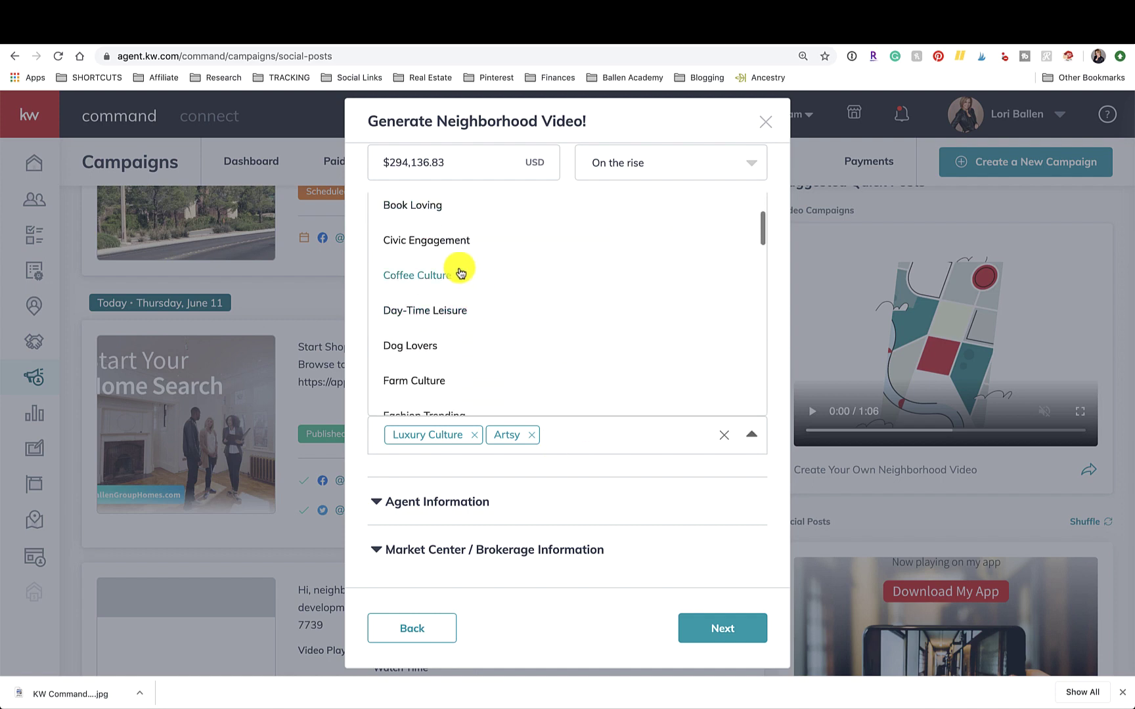
{"action": "left_click", "coordinate": [455, 273]}
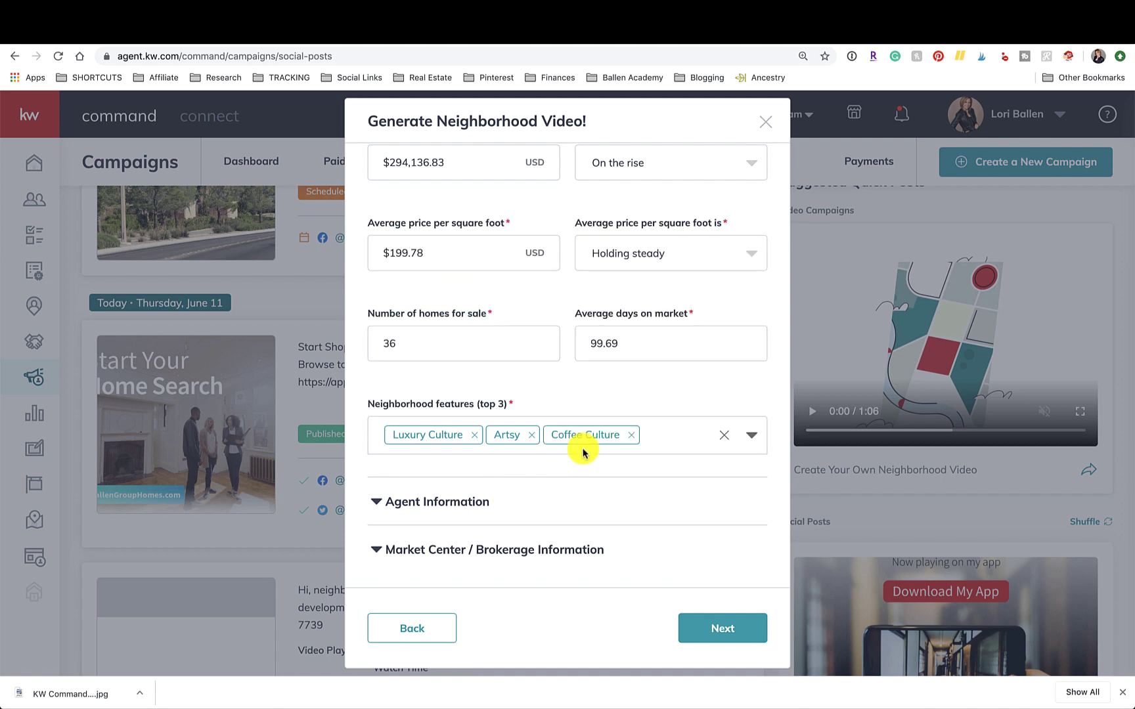
Step: Review the agent information and the market center / brokerage details, including logo, license numbers and owner statement, for the neighborhood video
{"action": "left_click", "coordinate": [471, 488]}
{"action": "scroll", "coordinate": [443, 497], "scroll_direction": "down", "scroll_amount": 5}
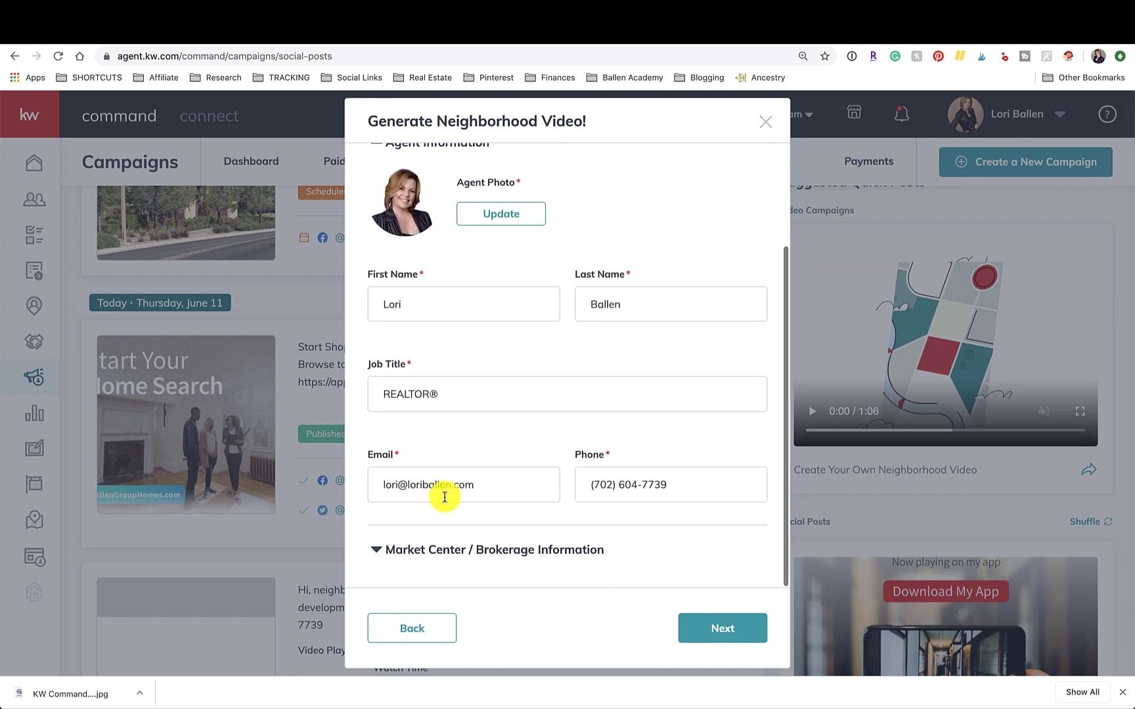
{"action": "left_click", "coordinate": [577, 549]}
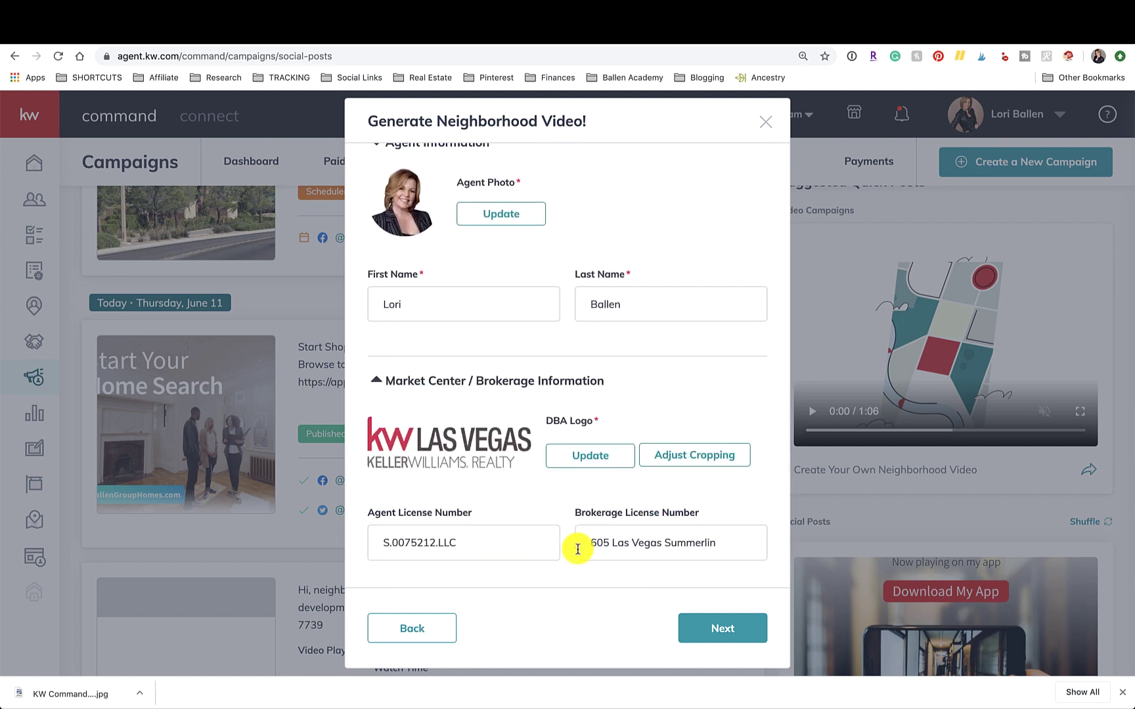
{"action": "scroll", "coordinate": [577, 549], "scroll_direction": "down", "scroll_amount": 3}
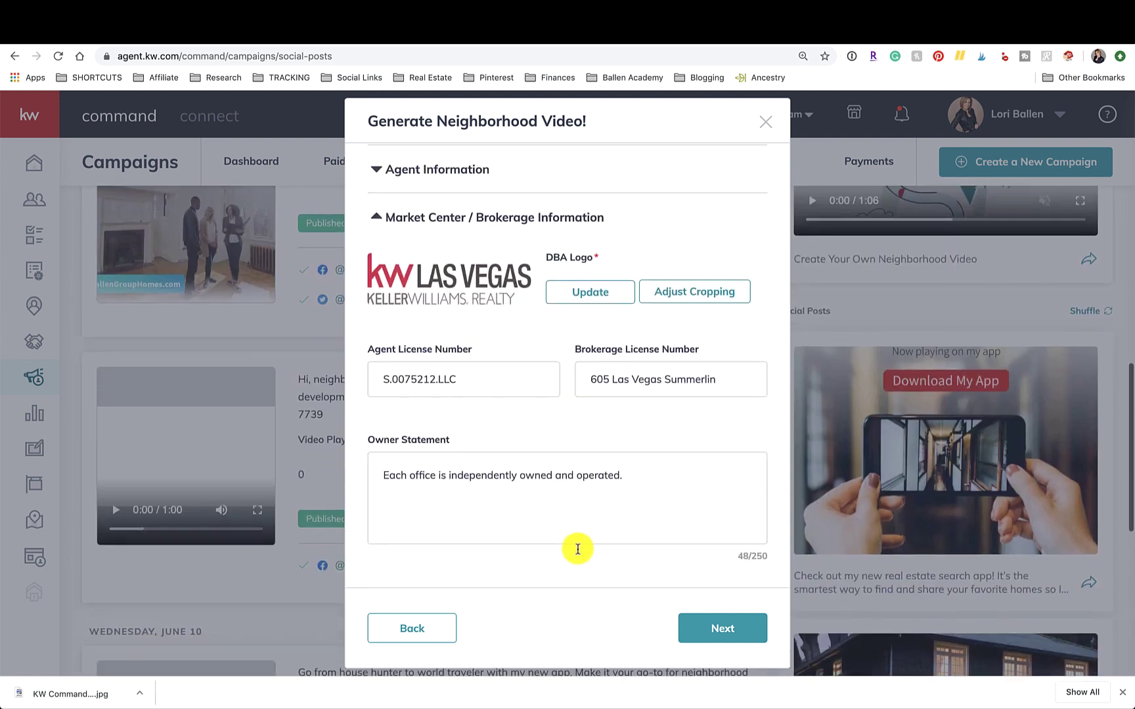
Step: Generate the Las Vegas Country Club neighborhood video and play its preview, closing it without saving or posting
{"action": "left_click", "coordinate": [722, 625]}
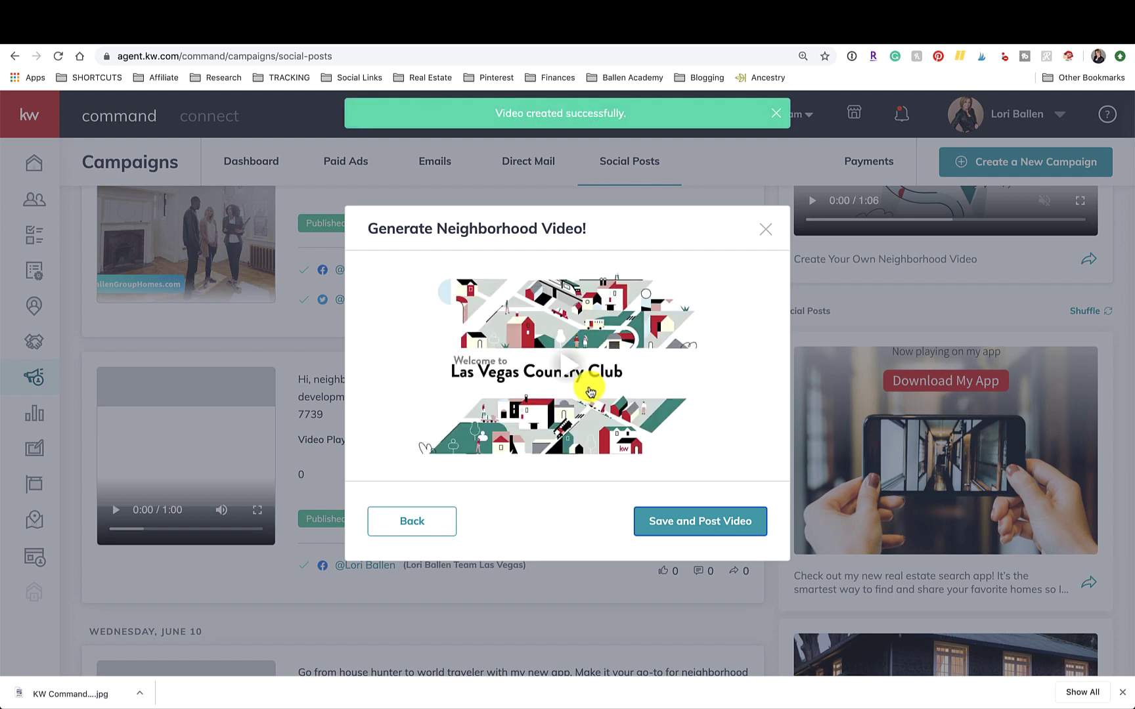
{"action": "left_click", "coordinate": [568, 366]}
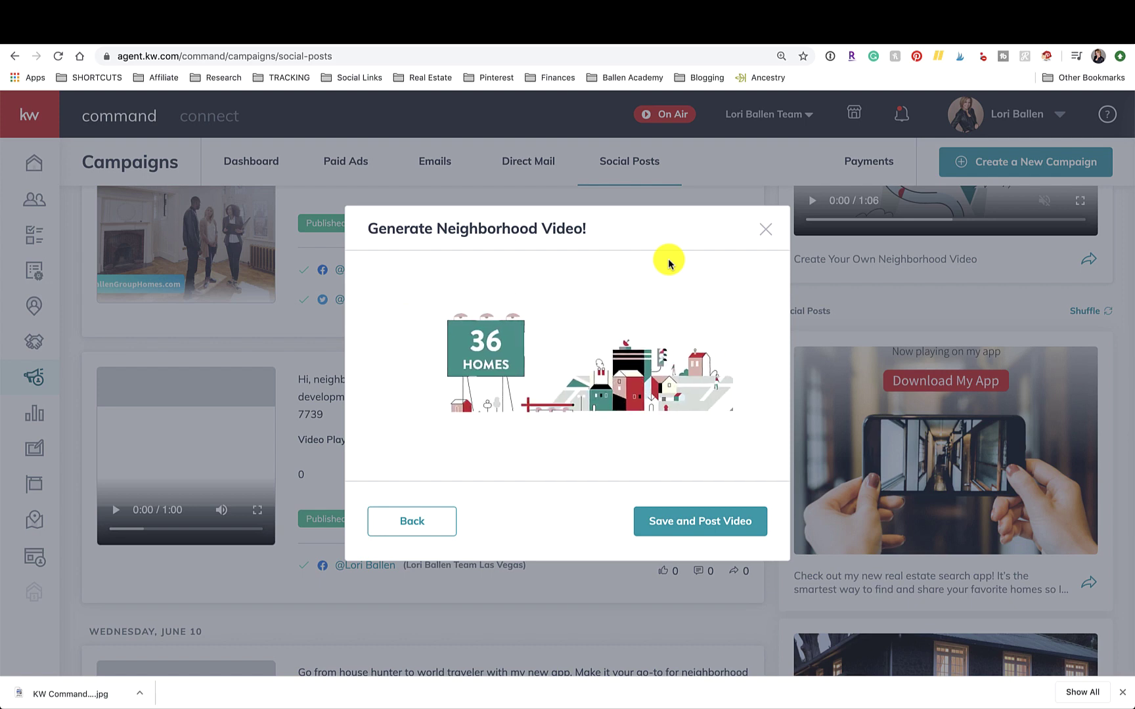
{"action": "left_click", "coordinate": [763, 231]}
Step: Look through the scheduled and published social posts along with the suggested quick posts
{"action": "scroll", "coordinate": [643, 433], "scroll_direction": "down", "scroll_amount": 2}
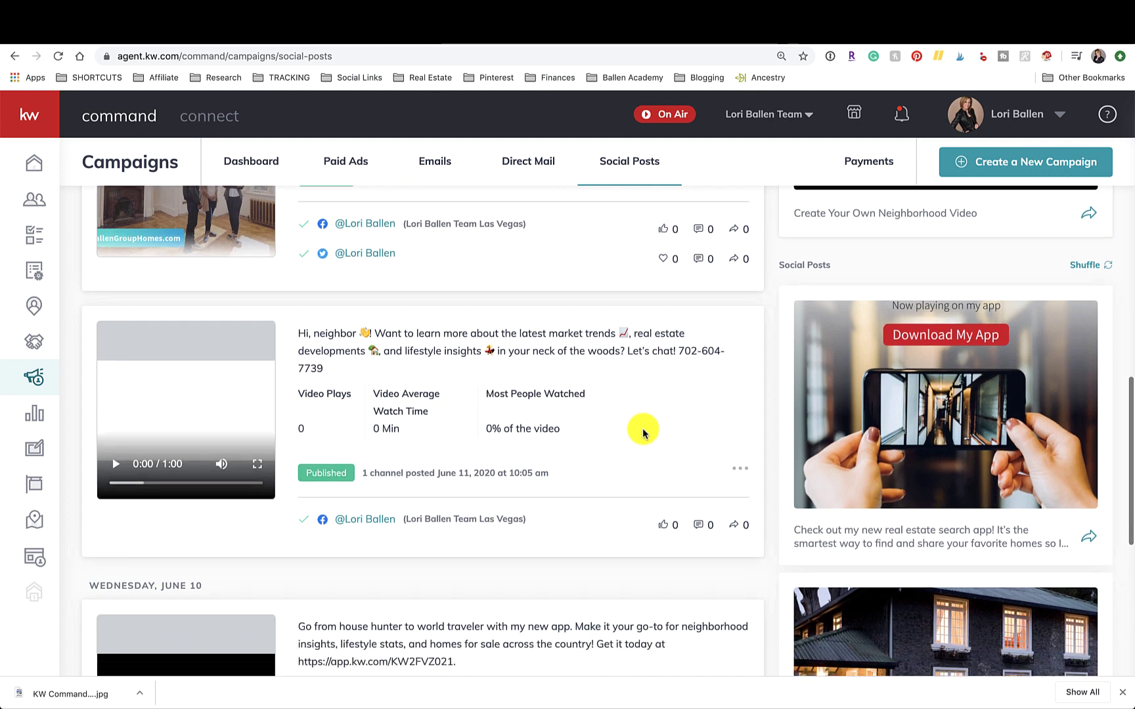
{"action": "scroll", "coordinate": [643, 433], "scroll_direction": "down", "scroll_amount": 2}
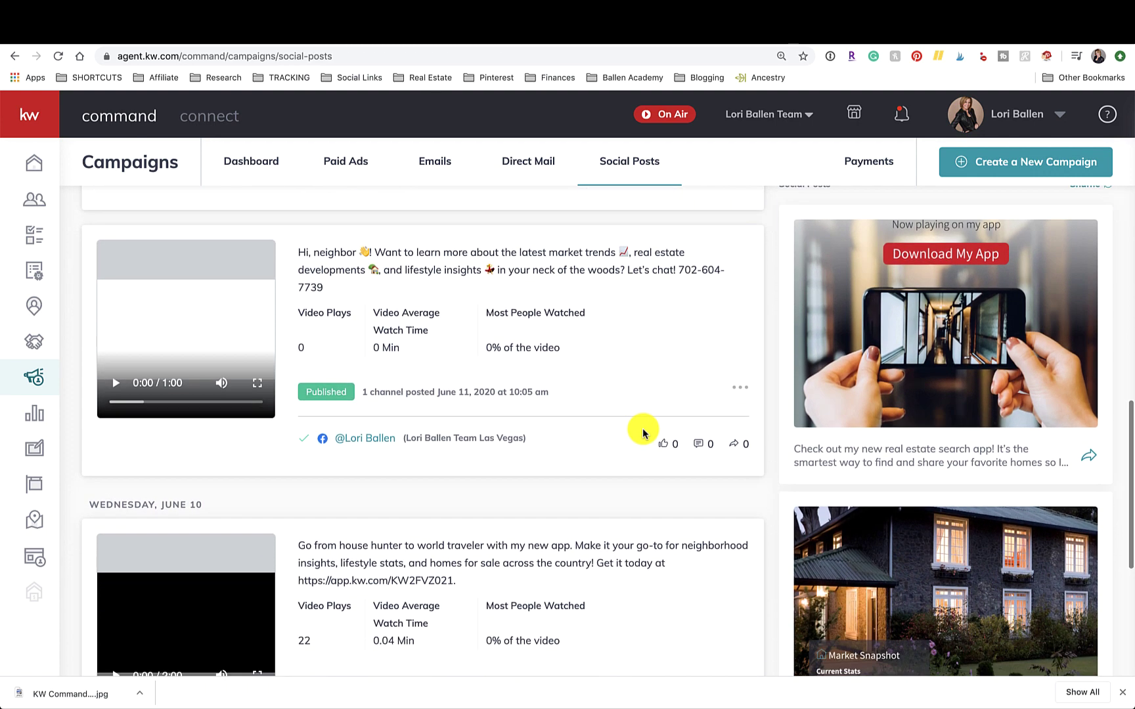
{"action": "scroll", "coordinate": [642, 432], "scroll_direction": "down", "scroll_amount": 7}
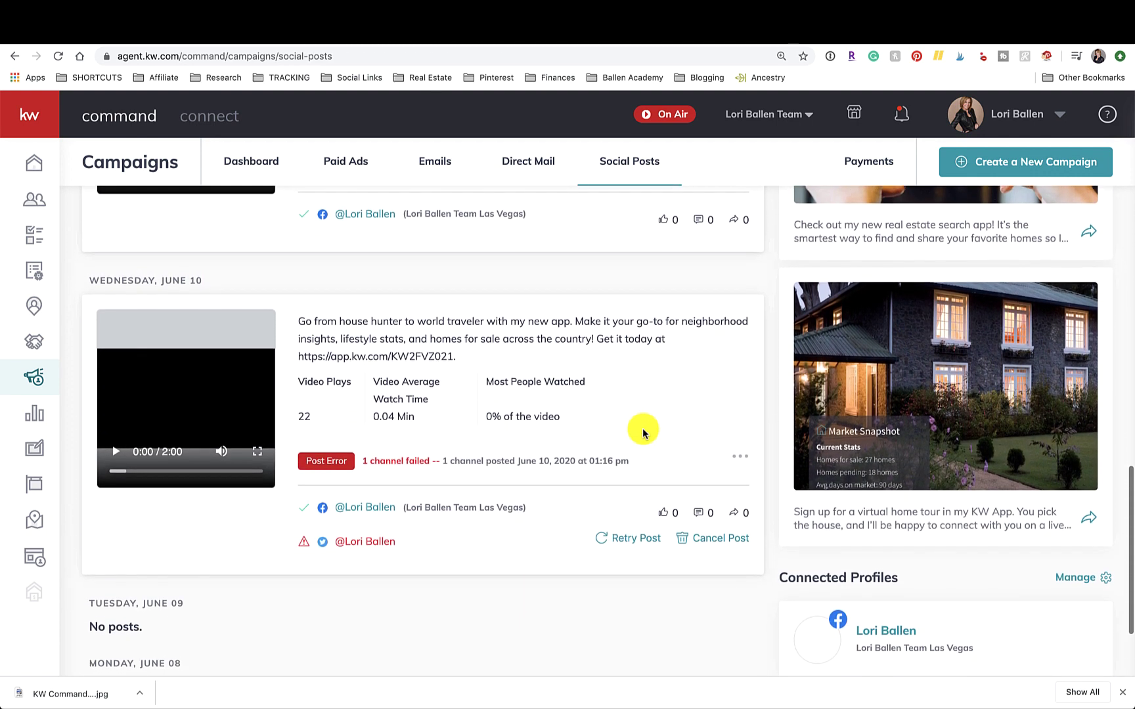
{"action": "scroll", "coordinate": [643, 433], "scroll_direction": "up", "scroll_amount": 20}
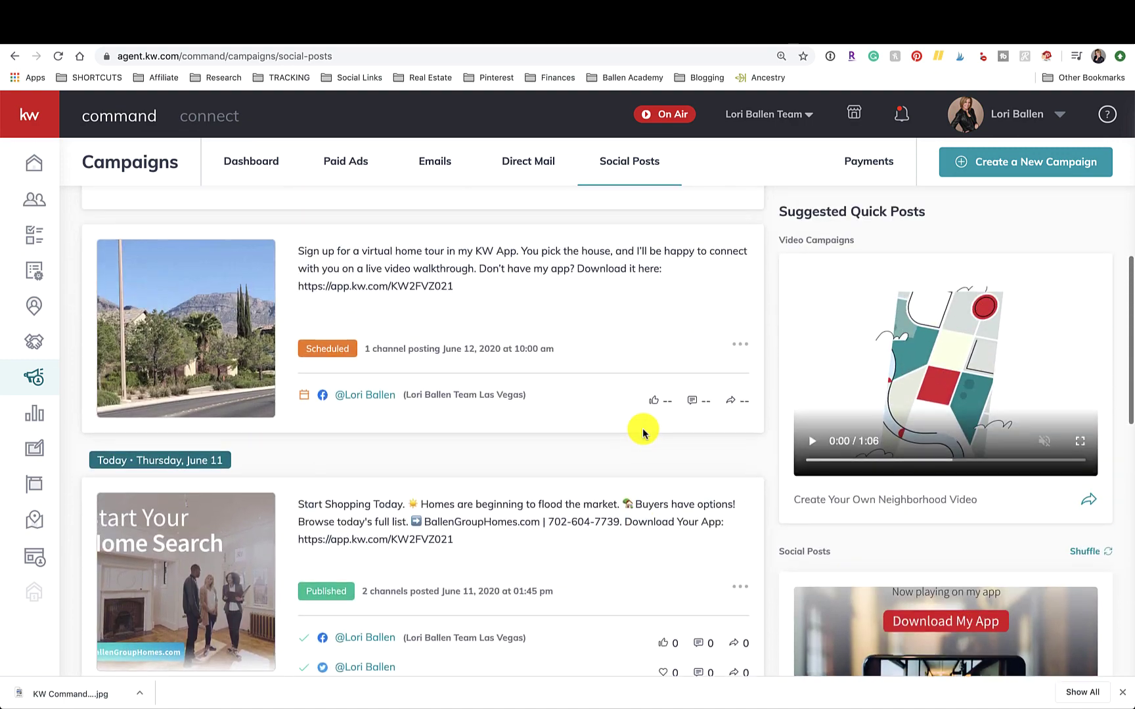
{"action": "scroll", "coordinate": [1037, 344], "scroll_direction": "down", "scroll_amount": 10}
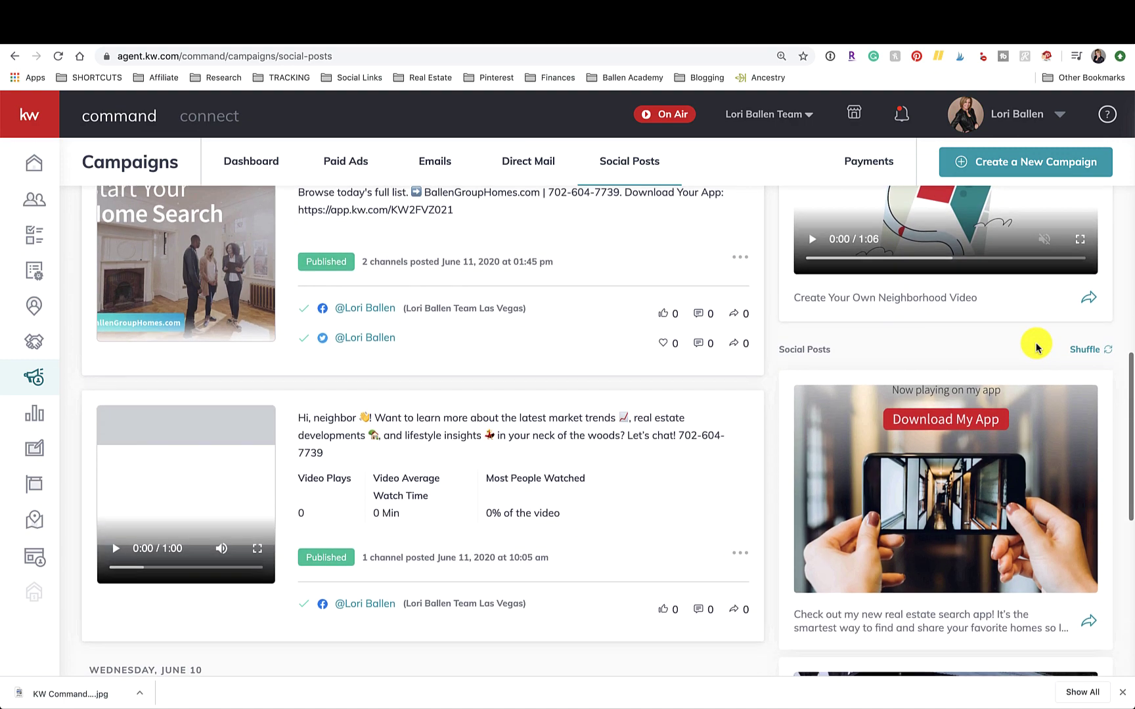
{"action": "scroll", "coordinate": [1037, 346], "scroll_direction": "up", "scroll_amount": 1}
{"action": "scroll", "coordinate": [1037, 346], "scroll_direction": "down", "scroll_amount": 6}
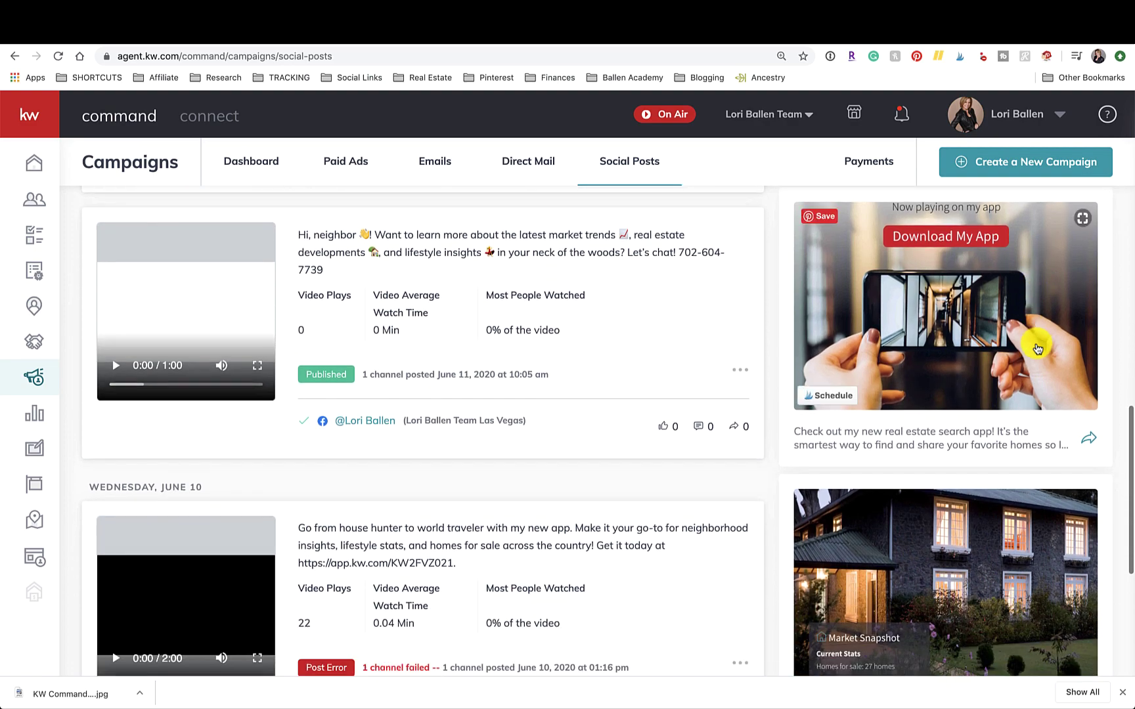
{"action": "scroll", "coordinate": [1037, 348], "scroll_direction": "down", "scroll_amount": 9}
{"action": "scroll", "coordinate": [1037, 348], "scroll_direction": "up", "scroll_amount": 20}
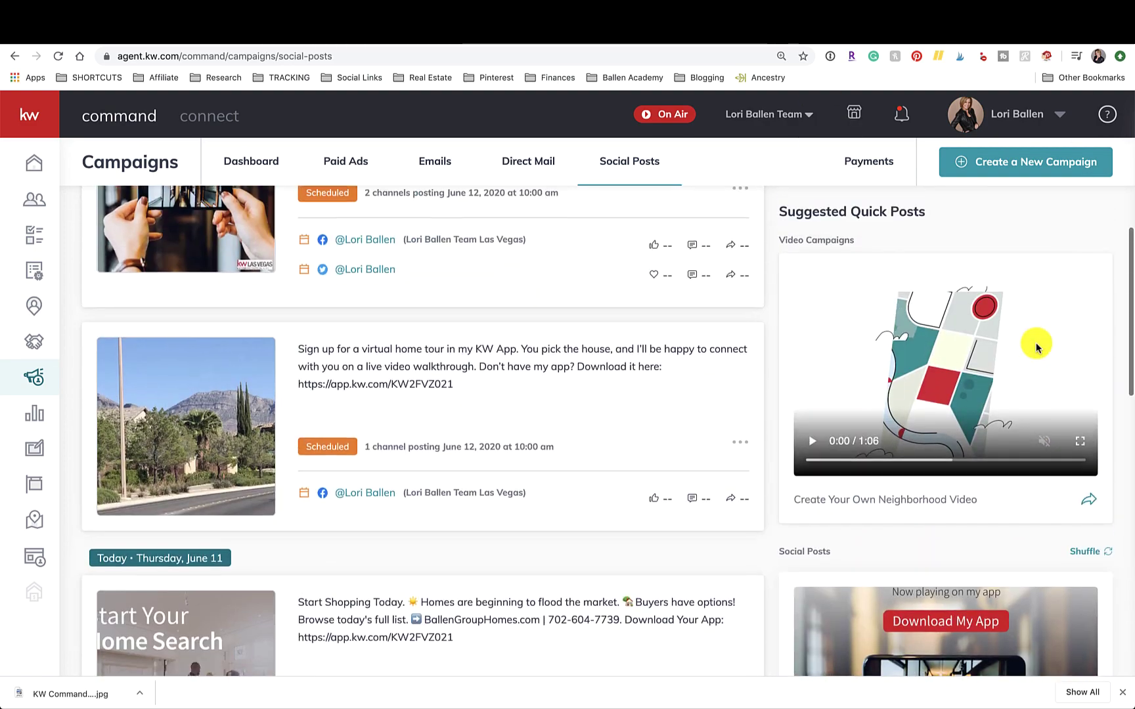
{"action": "scroll", "coordinate": [1051, 278], "scroll_direction": "up", "scroll_amount": 6}
{"action": "scroll", "coordinate": [1047, 278], "scroll_direction": "down", "scroll_amount": 12}
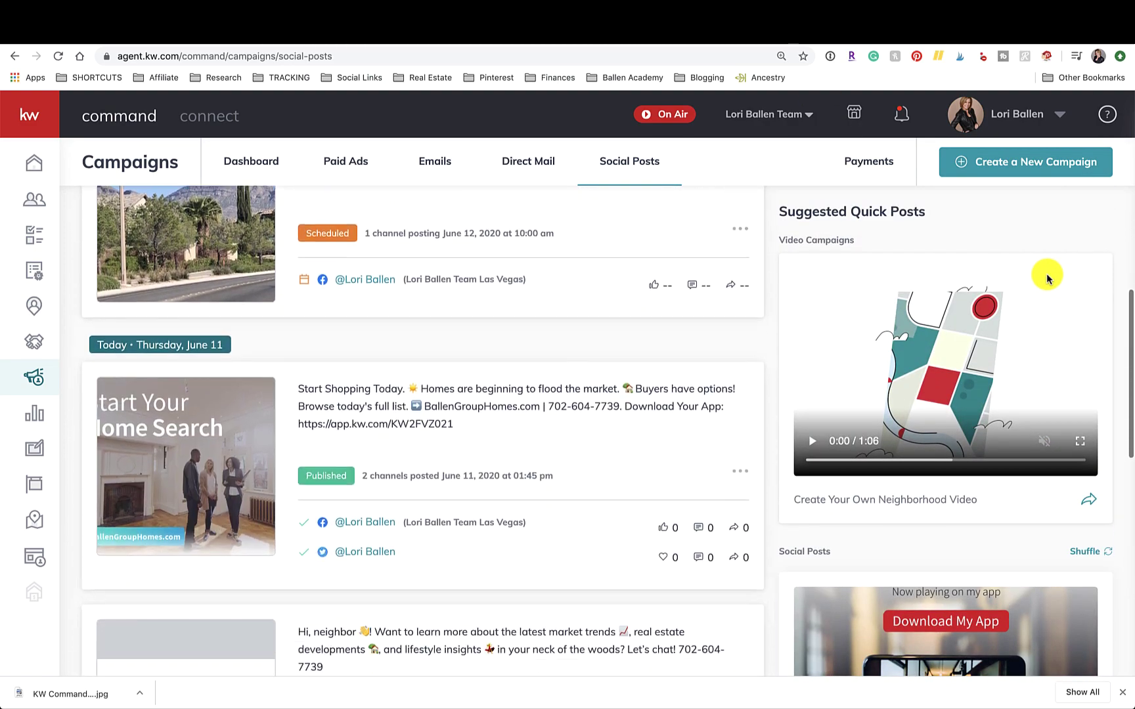
{"action": "scroll", "coordinate": [1047, 279], "scroll_direction": "down", "scroll_amount": 12}
{"action": "scroll", "coordinate": [1114, 242], "scroll_direction": "up", "scroll_amount": 4}
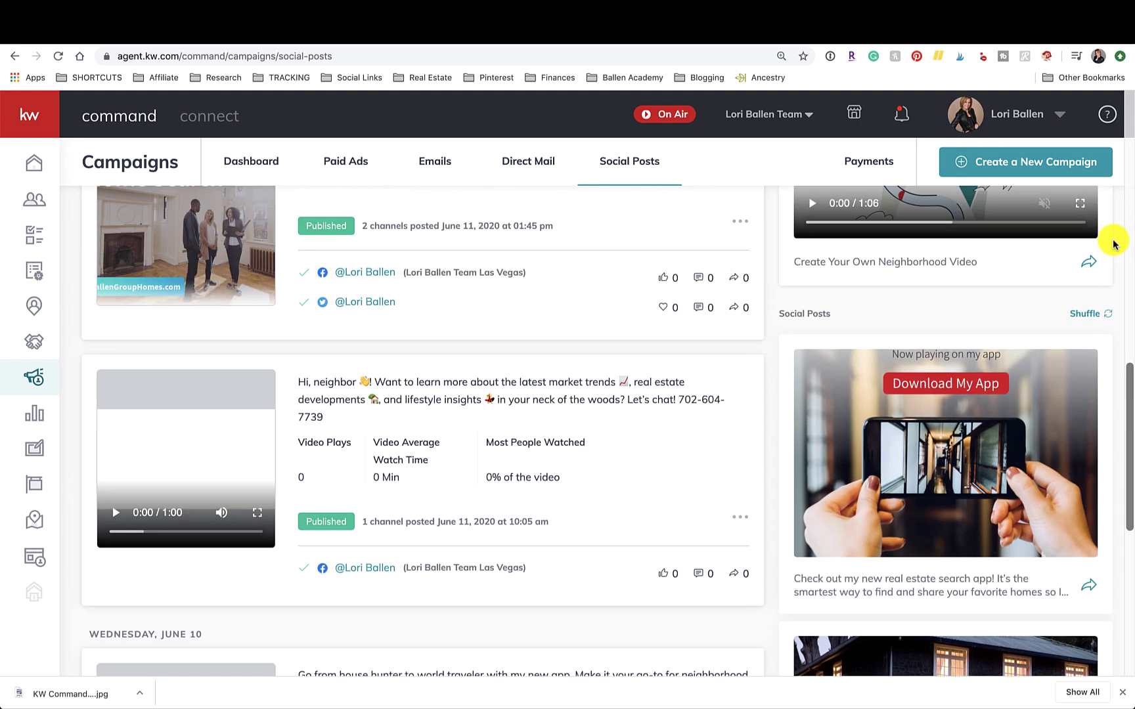
Step: Shuffle the suggested social posts and start a new post from the House Hunting Favorites bathroom design
{"action": "left_click", "coordinate": [1087, 315]}
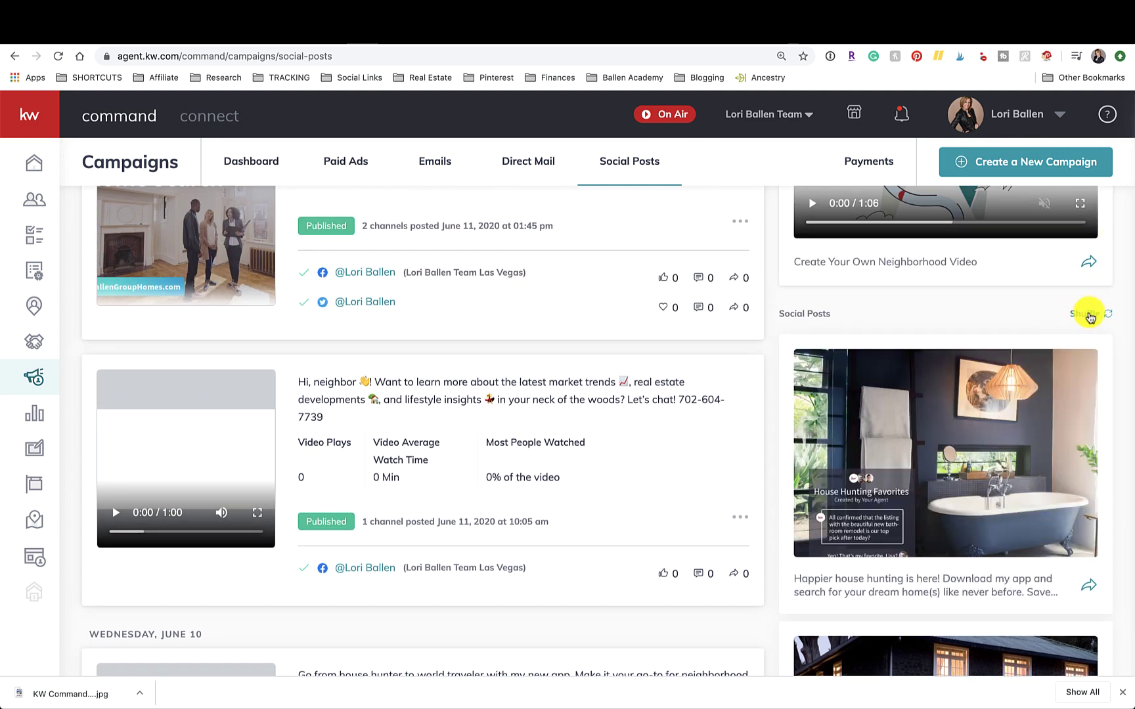
{"action": "scroll", "coordinate": [1090, 315], "scroll_direction": "down", "scroll_amount": 6}
{"action": "scroll", "coordinate": [1088, 312], "scroll_direction": "up", "scroll_amount": 5}
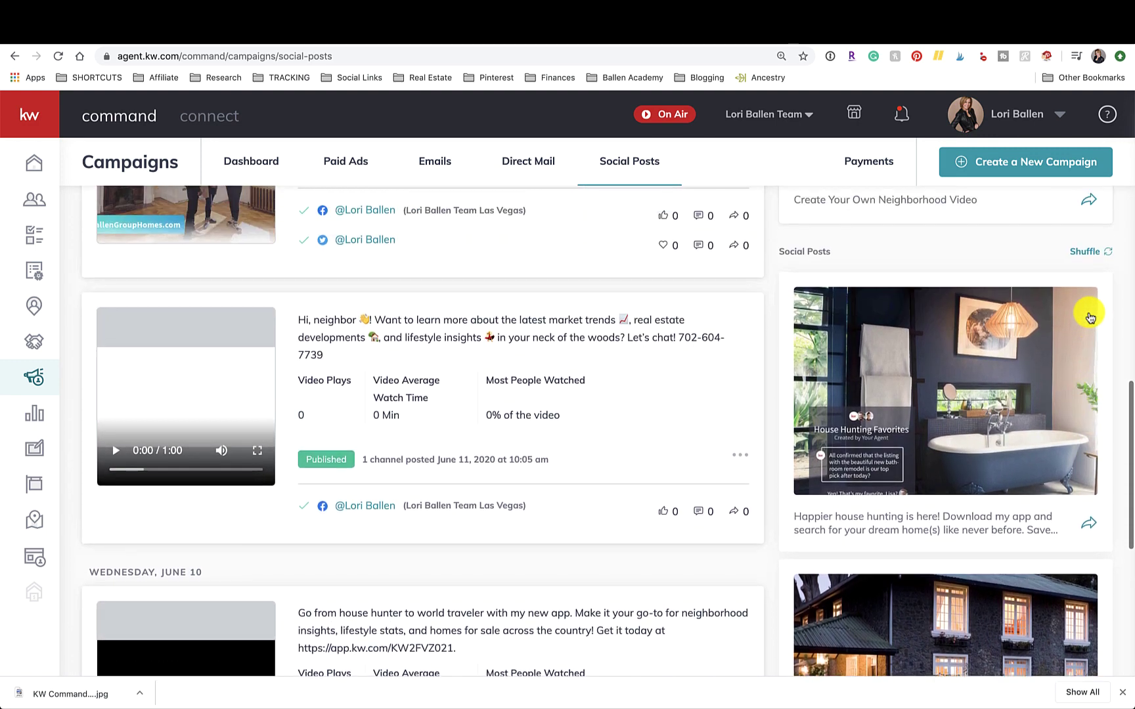
{"action": "mouse_move", "coordinate": [995, 369]}
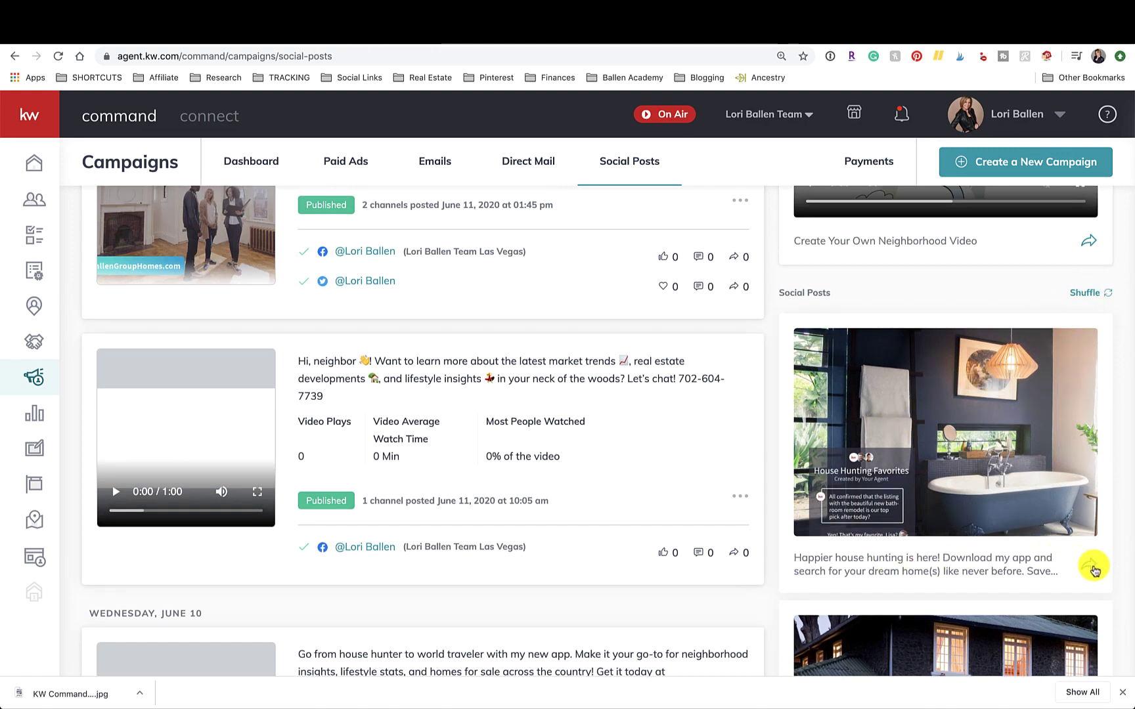
{"action": "left_click", "coordinate": [1089, 565]}
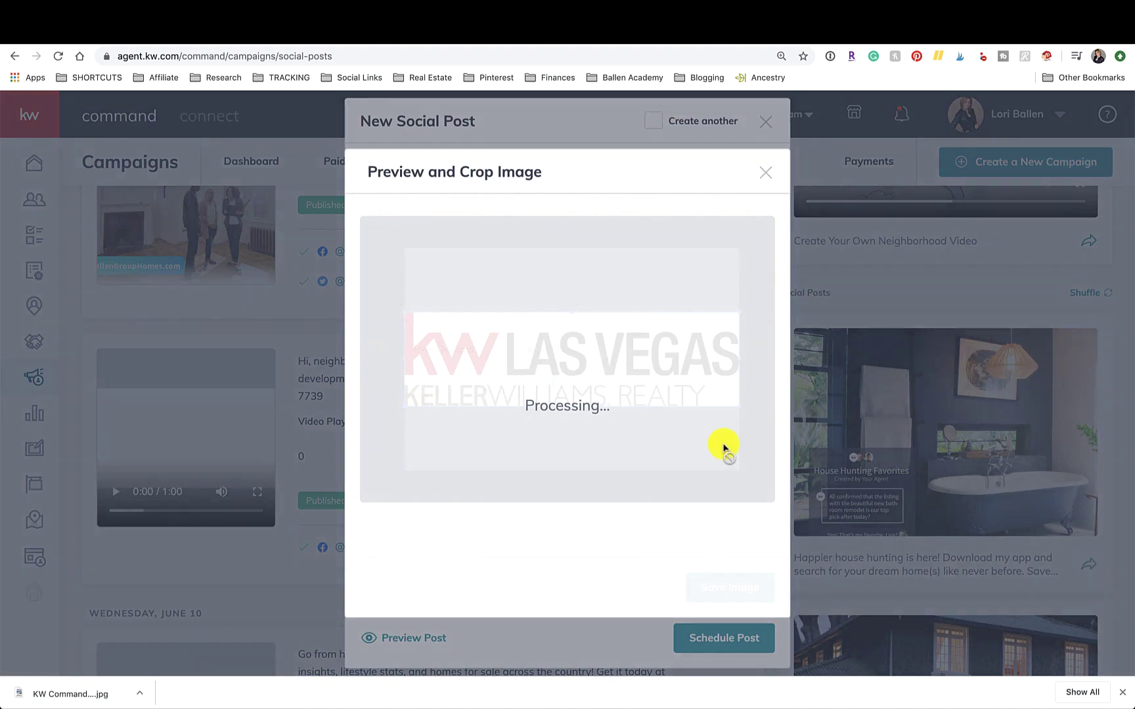
{"action": "scroll", "coordinate": [570, 400], "scroll_direction": "down", "scroll_amount": 5}
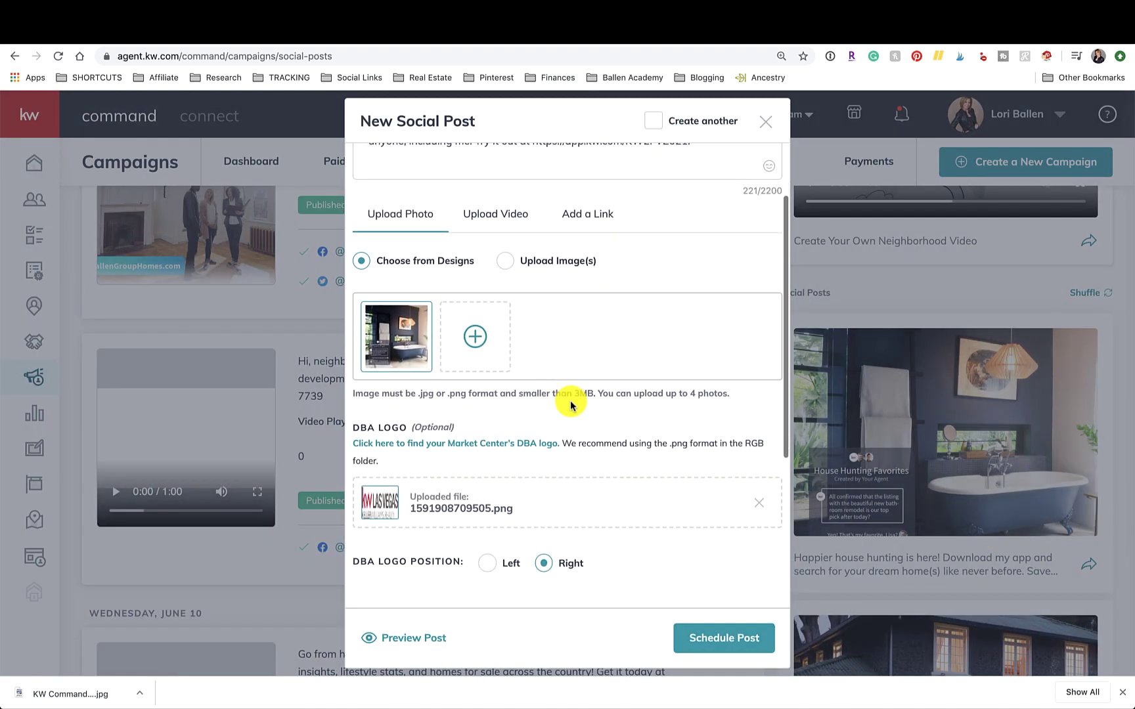
{"action": "scroll", "coordinate": [570, 405], "scroll_direction": "down", "scroll_amount": 2}
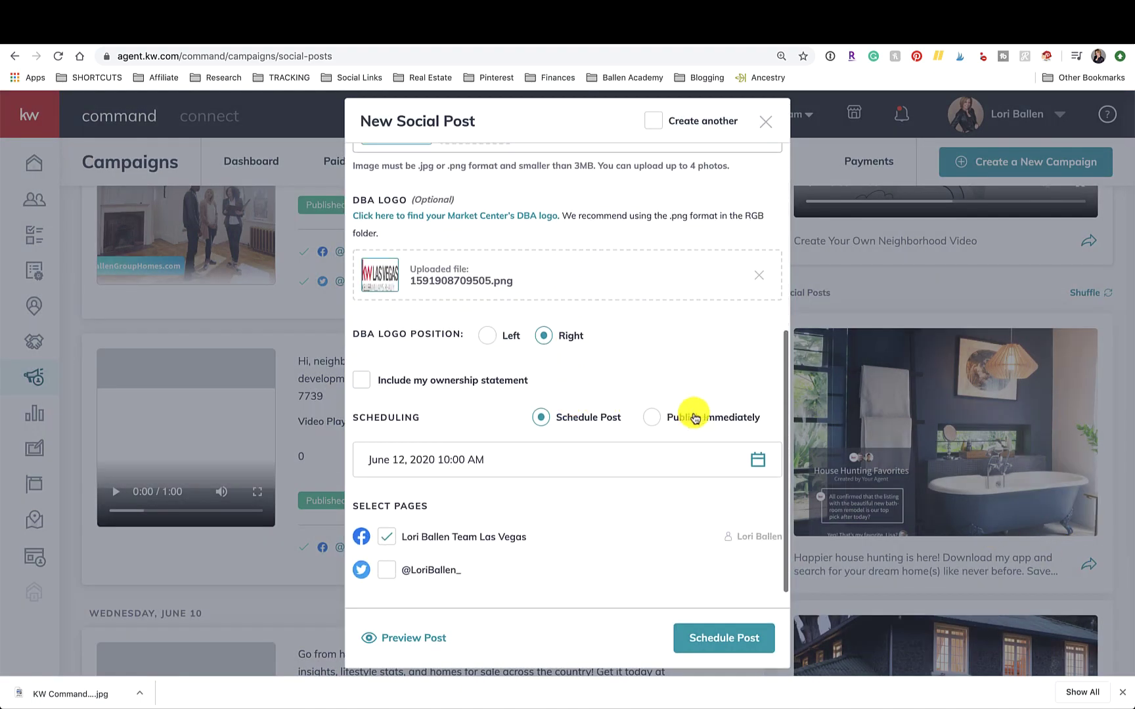
Step: Set the post to publish immediately and check its image, logo and page options against the existing feed
{"action": "left_click", "coordinate": [652, 418]}
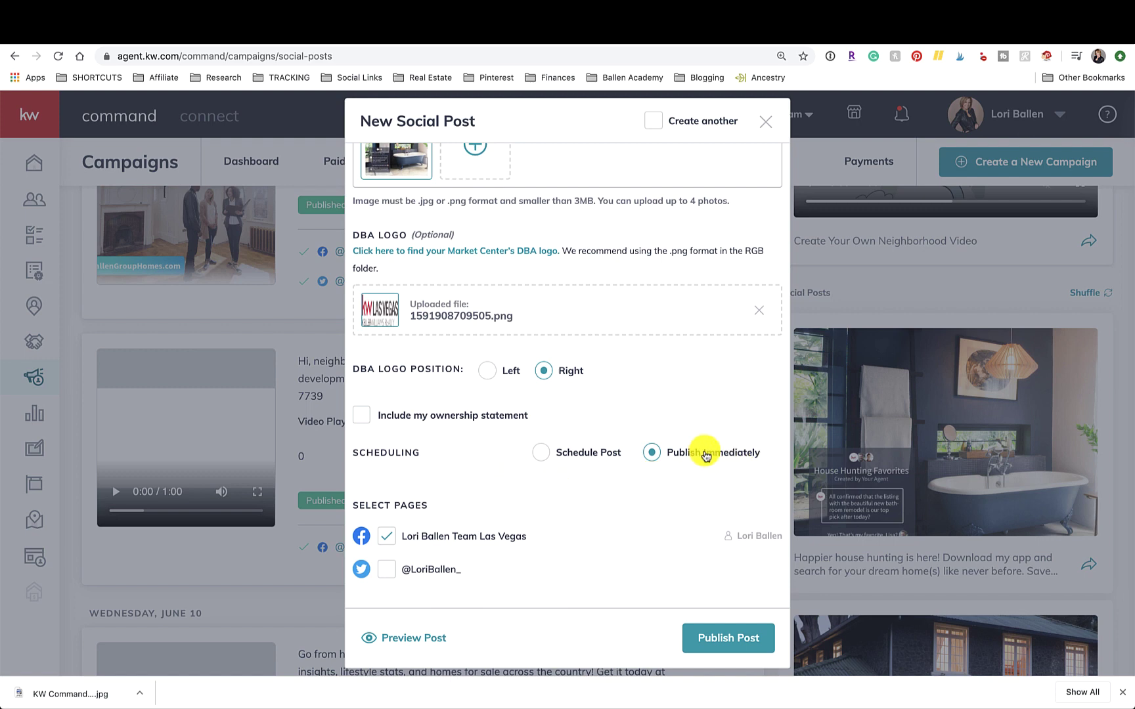
{"action": "scroll", "coordinate": [654, 453], "scroll_direction": "down", "scroll_amount": 3}
{"action": "scroll", "coordinate": [621, 453], "scroll_direction": "up", "scroll_amount": 3}
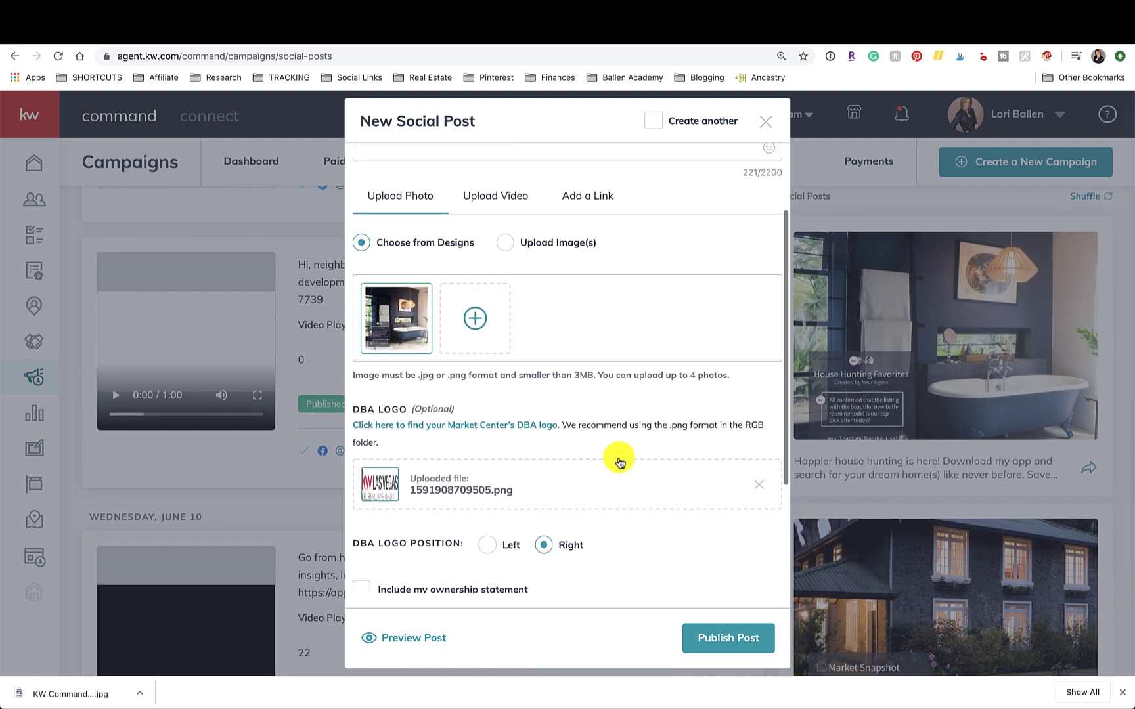
{"action": "scroll", "coordinate": [617, 460], "scroll_direction": "down", "scroll_amount": 3}
{"action": "scroll", "coordinate": [102, 411], "scroll_direction": "down", "scroll_amount": 6}
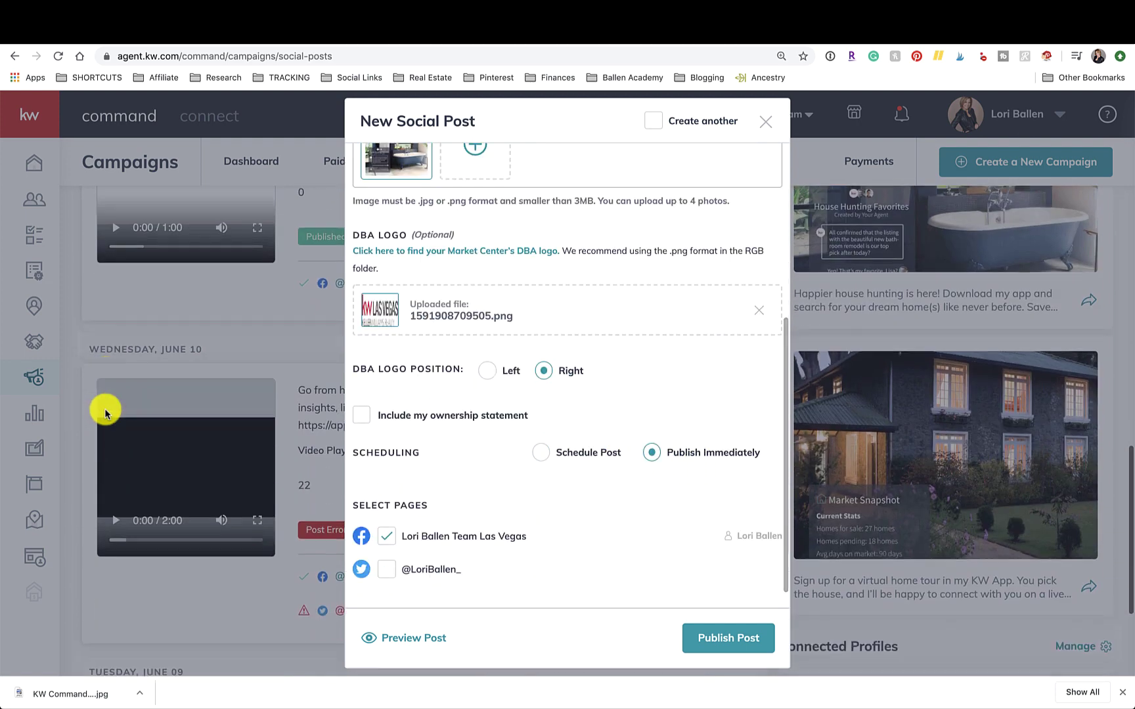
{"action": "scroll", "coordinate": [105, 412], "scroll_direction": "up", "scroll_amount": 8}
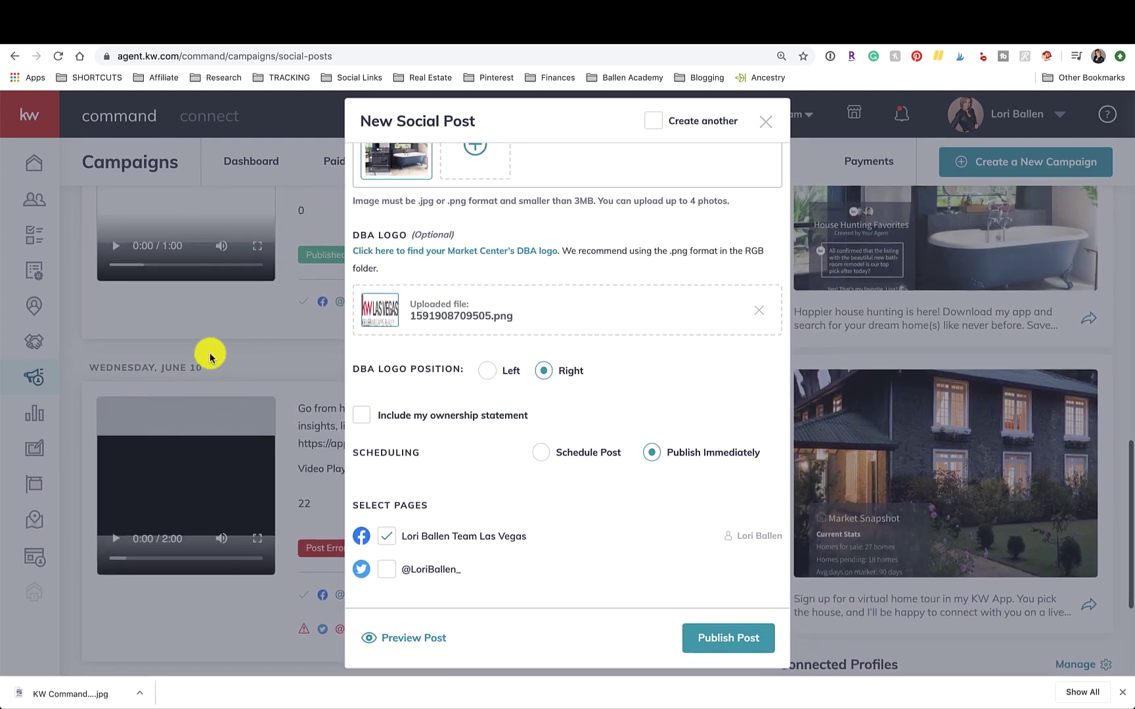
{"action": "scroll", "coordinate": [182, 369], "scroll_direction": "up", "scroll_amount": 5}
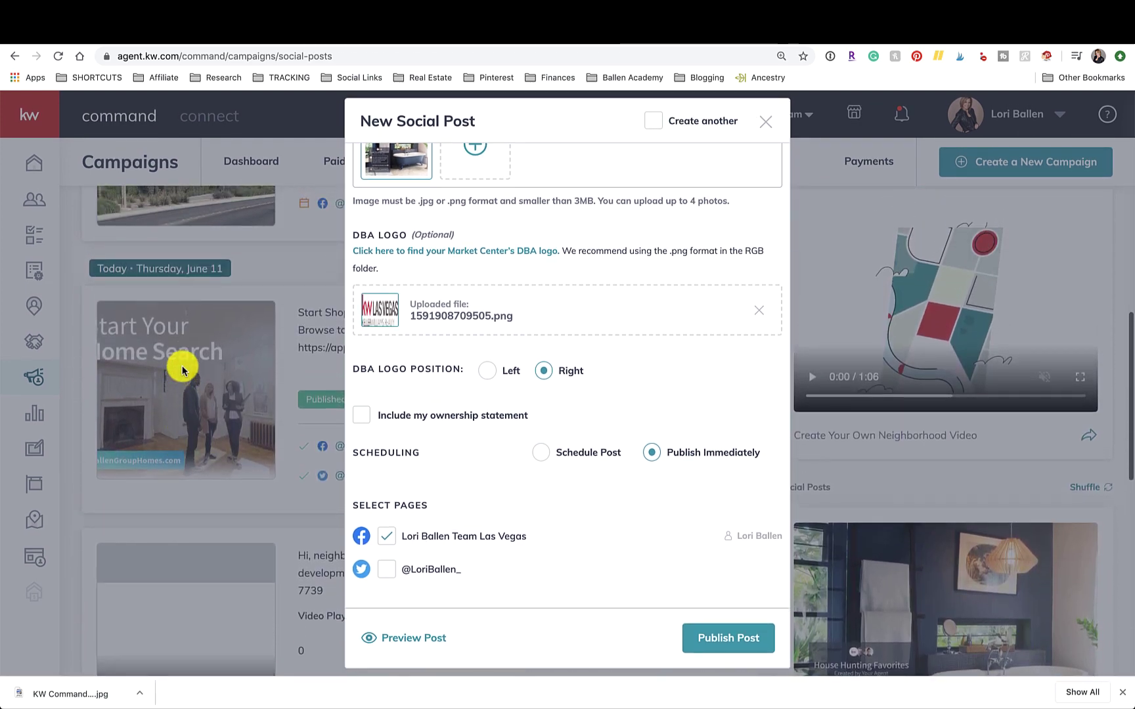
{"action": "scroll", "coordinate": [182, 366], "scroll_direction": "up", "scroll_amount": 1}
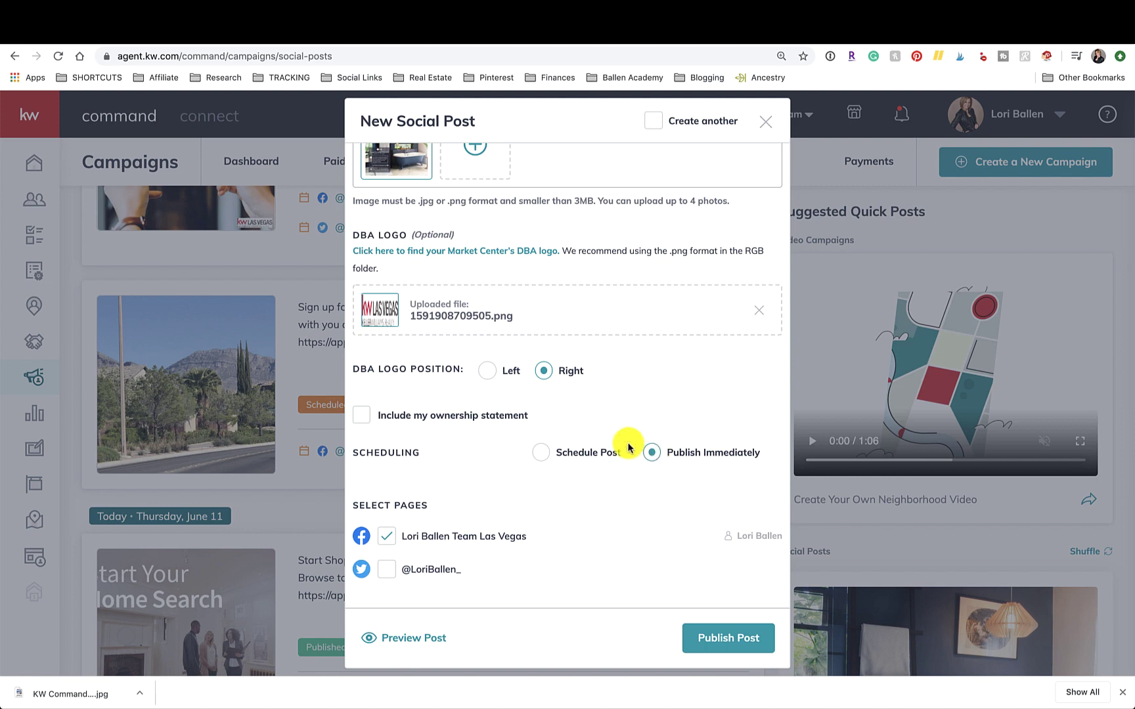
Step: Schedule the house hunting post for June 13, 2020 at 10:00 AM and confirm it from the post preview
{"action": "left_click", "coordinate": [558, 458]}
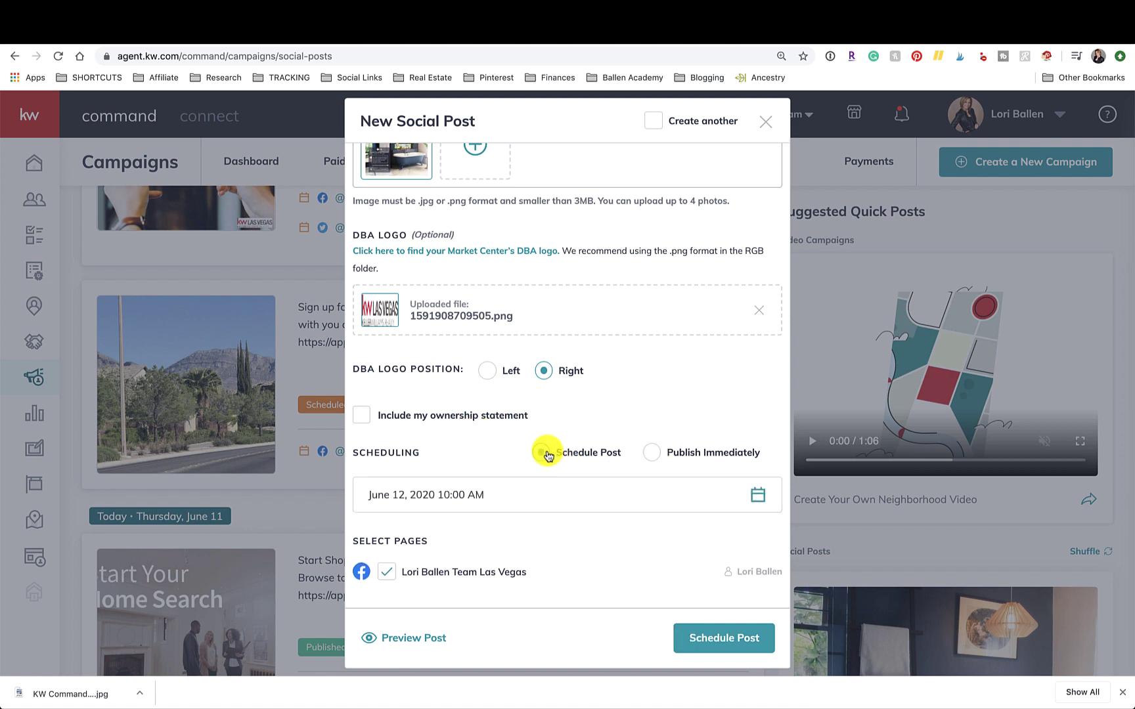
{"action": "scroll", "coordinate": [545, 453], "scroll_direction": "down", "scroll_amount": 1}
{"action": "left_click", "coordinate": [508, 461]}
{"action": "scroll", "coordinate": [542, 580], "scroll_direction": "down", "scroll_amount": 1}
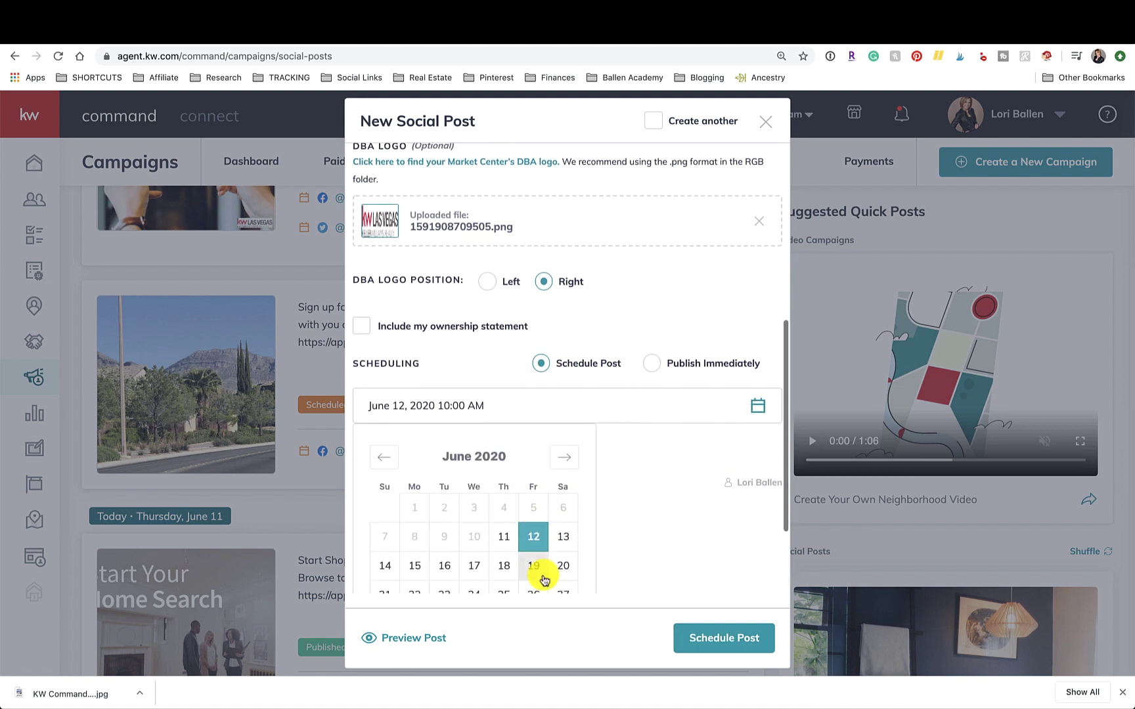
{"action": "left_click", "coordinate": [566, 539]}
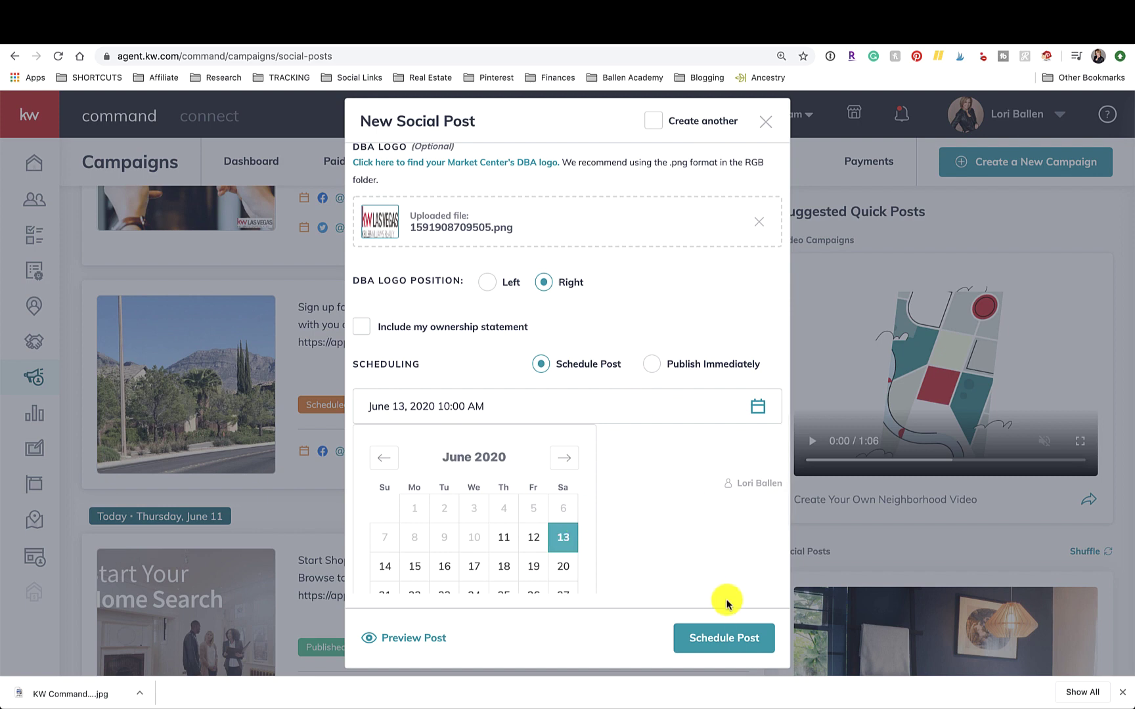
{"action": "left_click", "coordinate": [640, 645]}
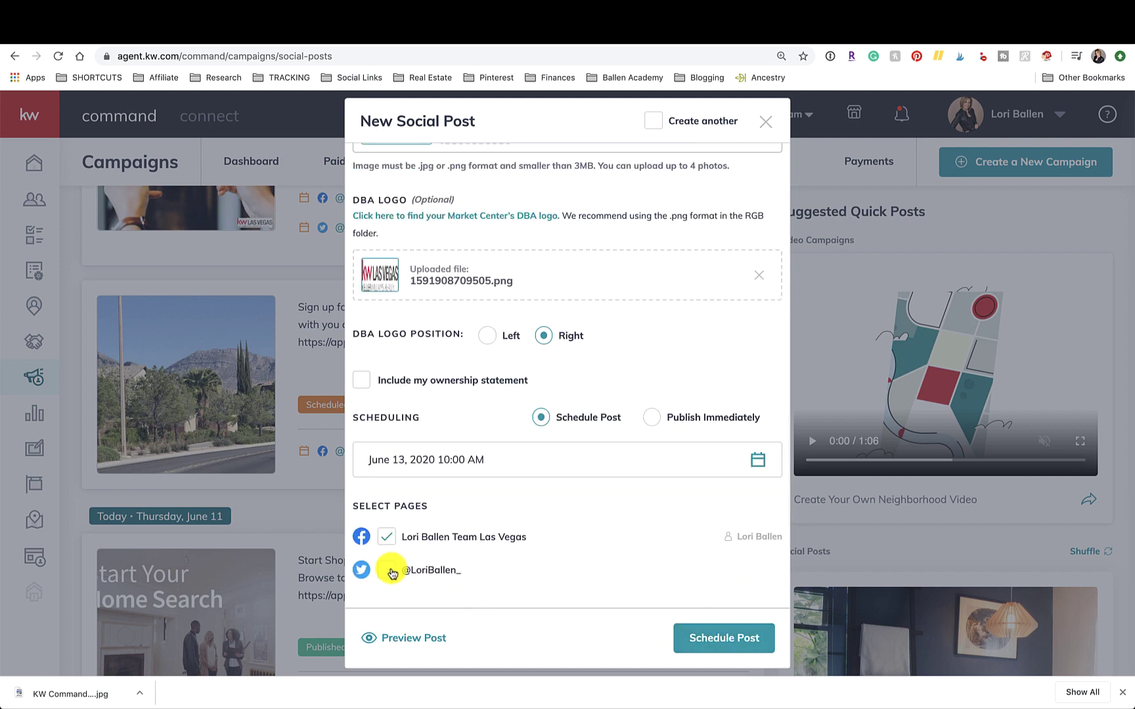
{"action": "left_click", "coordinate": [761, 638]}
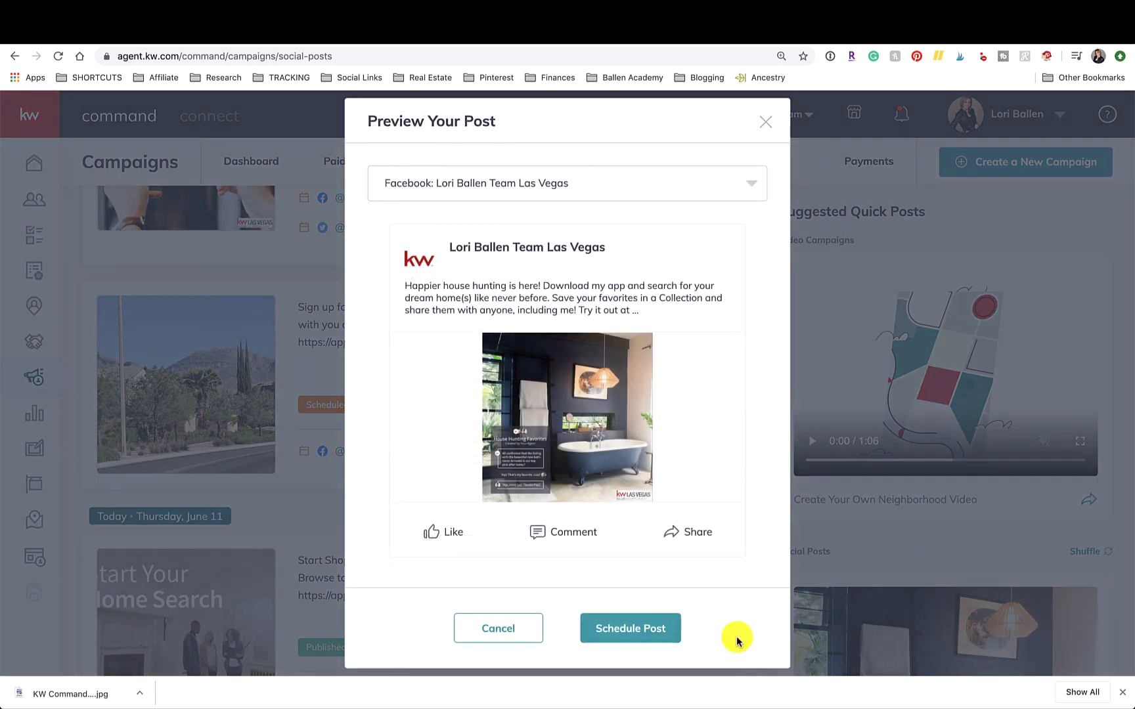
{"action": "left_click", "coordinate": [611, 612]}
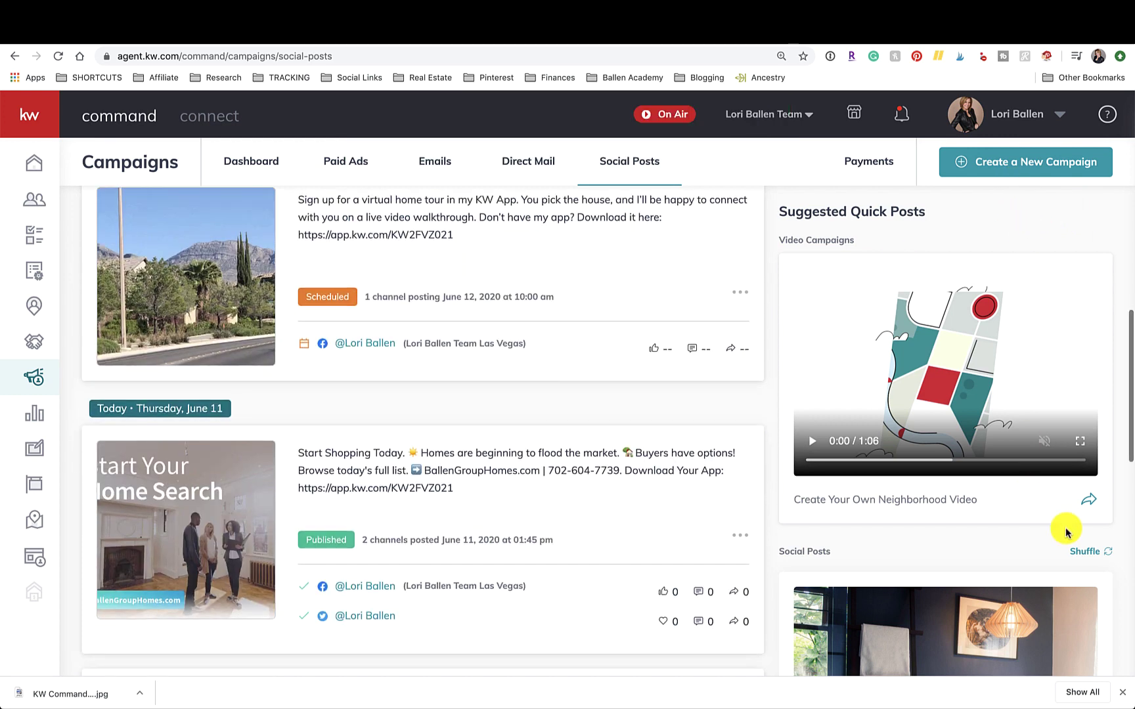
Step: Shuffle the suggested social posts again and view the Stay In. Search On. post draft without scheduling it
{"action": "left_click", "coordinate": [1081, 555]}
{"action": "scroll", "coordinate": [1080, 557], "scroll_direction": "down", "scroll_amount": 6}
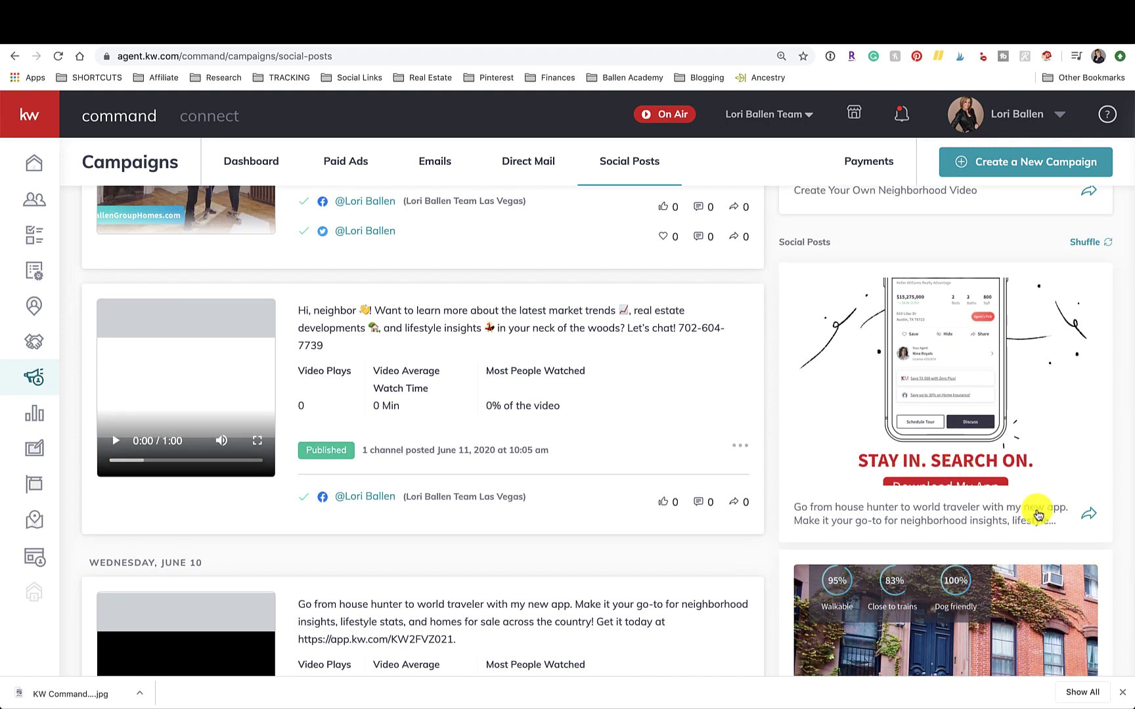
{"action": "left_click", "coordinate": [1087, 517]}
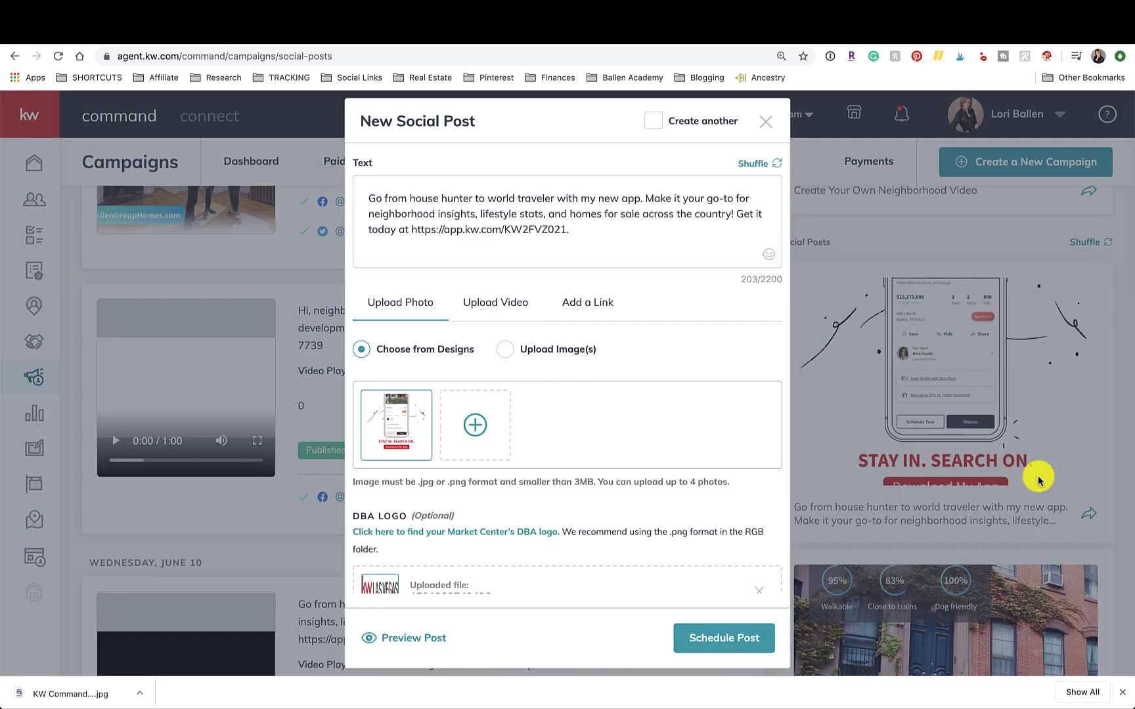
{"action": "left_click", "coordinate": [1038, 481]}
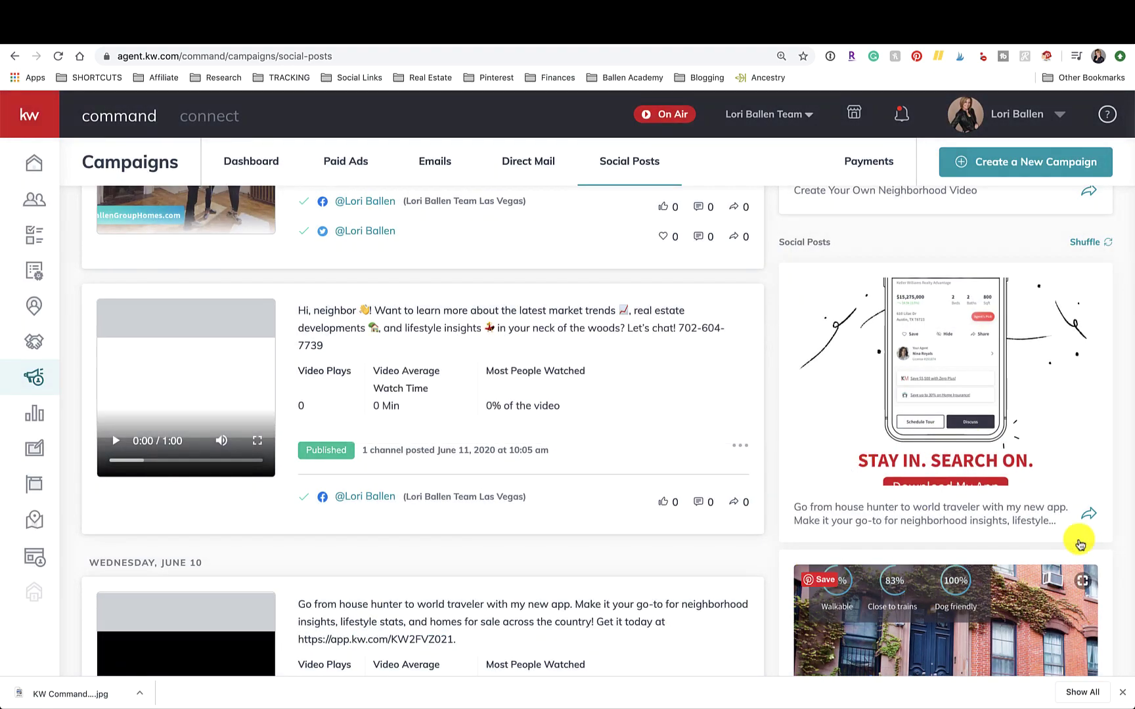
Step: Browse the suggested quick posts and start a new social post from the Stay In. Search On. design
{"action": "scroll", "coordinate": [1008, 483], "scroll_direction": "down", "scroll_amount": 1}
{"action": "scroll", "coordinate": [1008, 483], "scroll_direction": "down", "scroll_amount": 5}
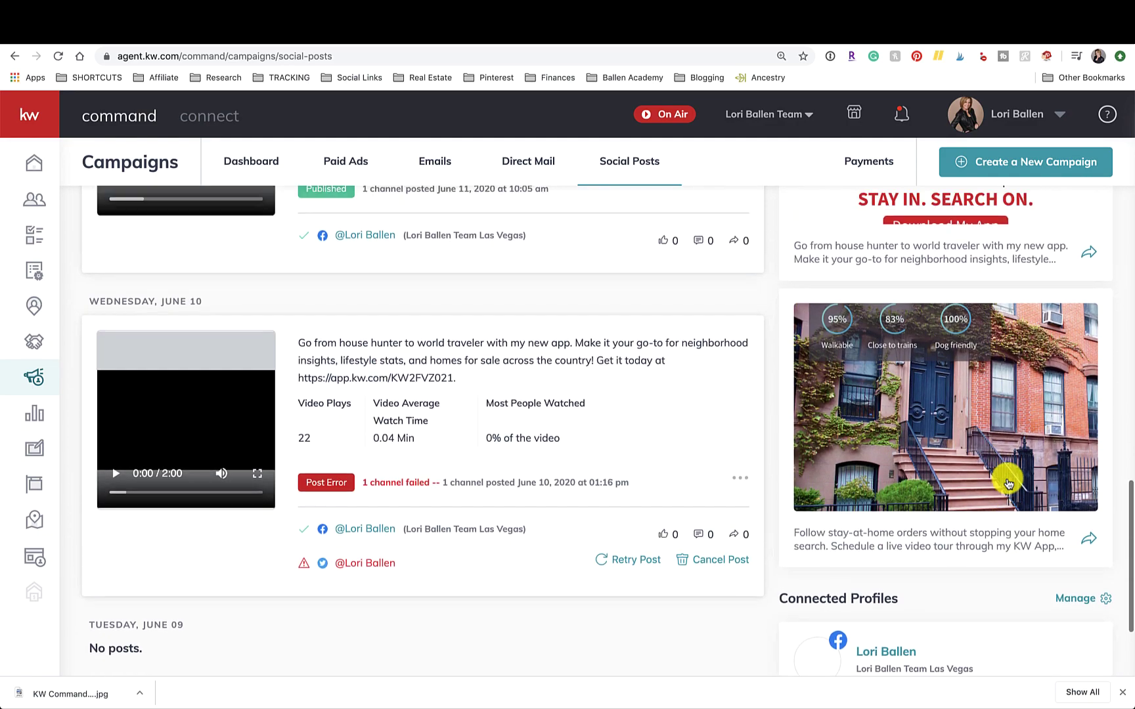
{"action": "scroll", "coordinate": [1008, 483], "scroll_direction": "up", "scroll_amount": 5}
{"action": "scroll", "coordinate": [1009, 484], "scroll_direction": "up", "scroll_amount": 6}
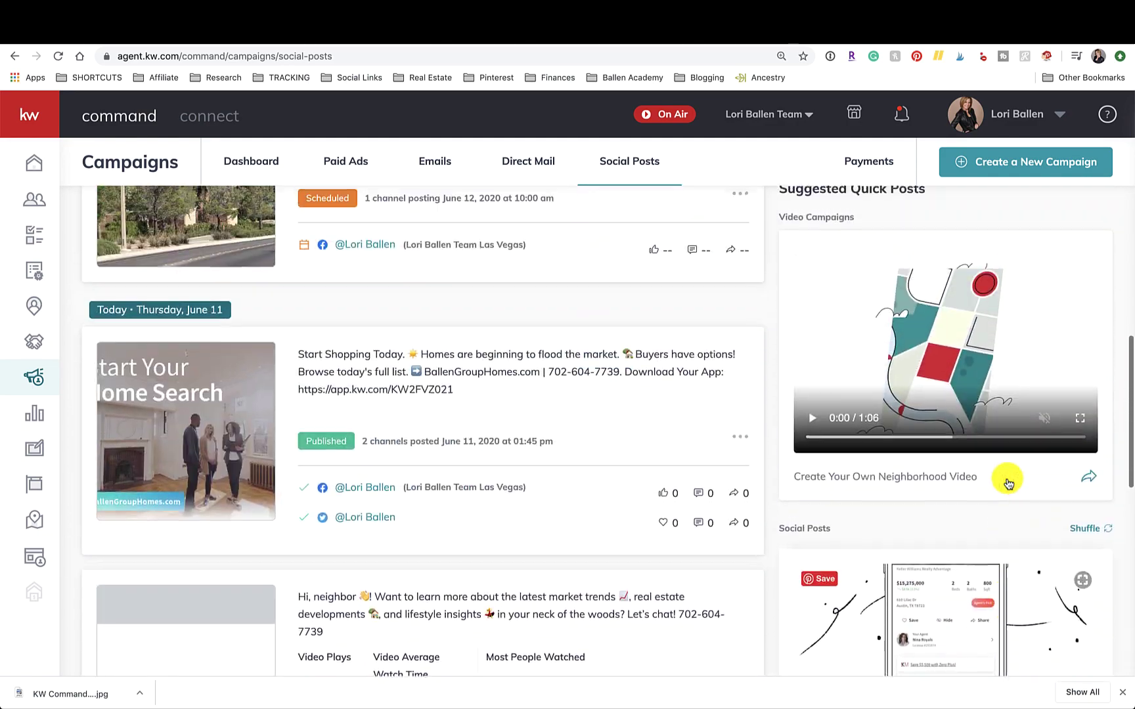
{"action": "scroll", "coordinate": [1006, 478], "scroll_direction": "down", "scroll_amount": 5}
{"action": "left_click", "coordinate": [1088, 498]}
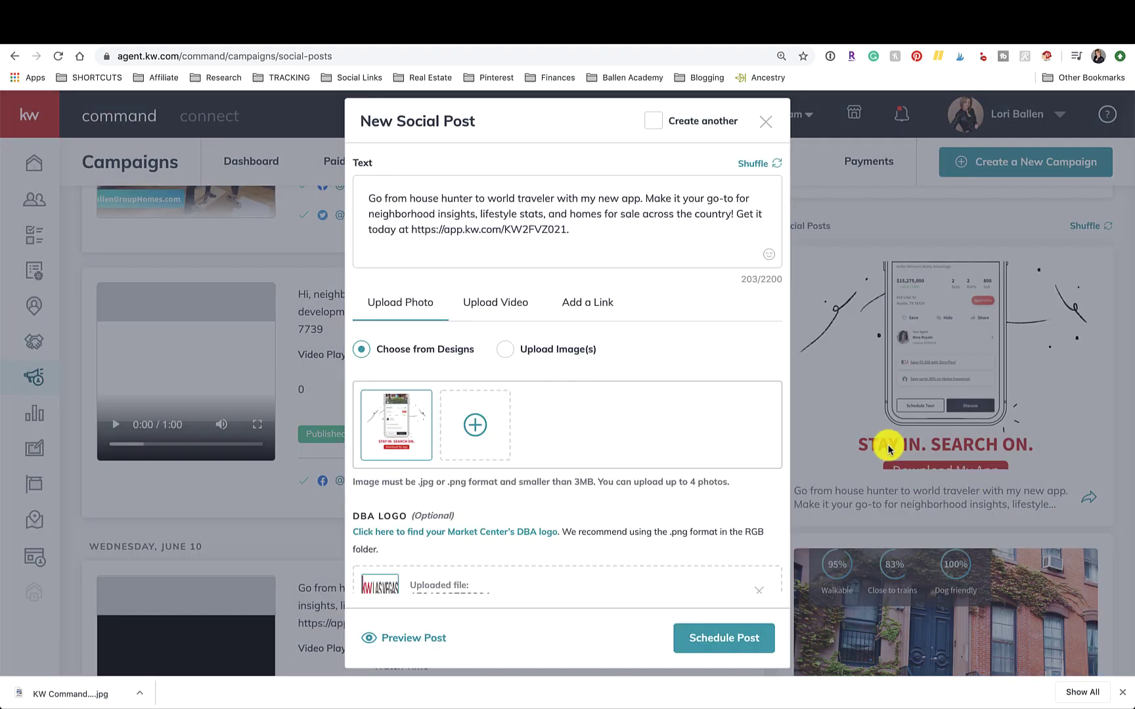
Step: Set the scheduled date of the Stay In. Search On. post to June 14, 2020
{"action": "scroll", "coordinate": [570, 465], "scroll_direction": "down", "scroll_amount": 5}
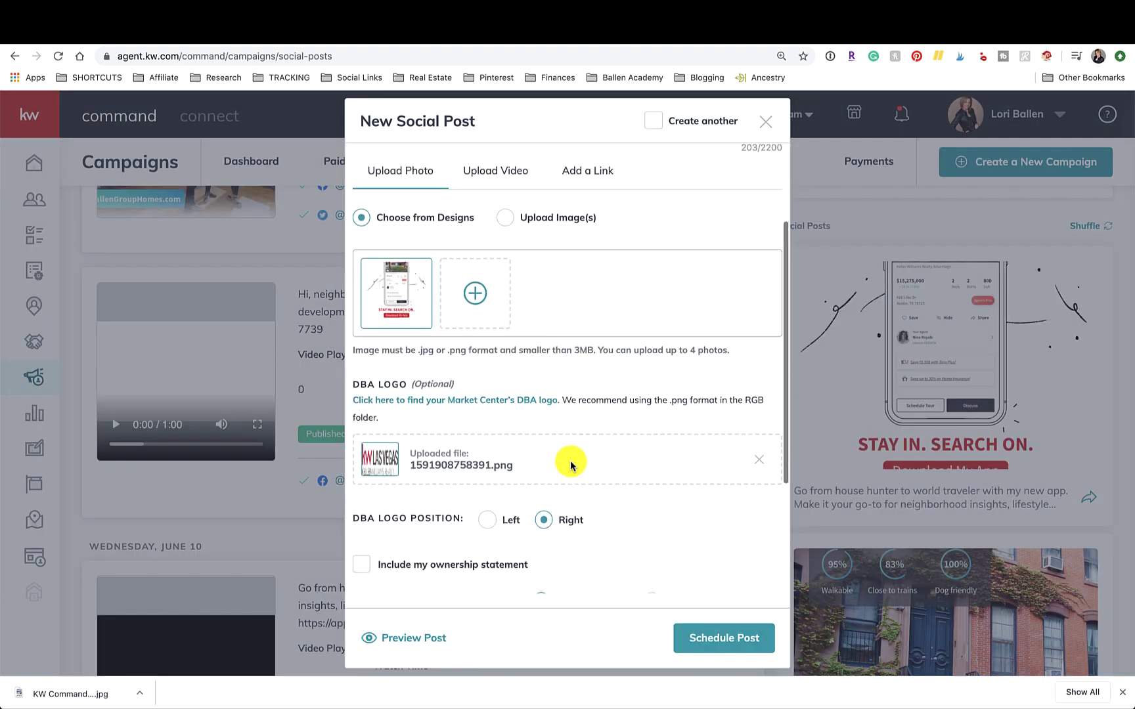
{"action": "left_click", "coordinate": [566, 460]}
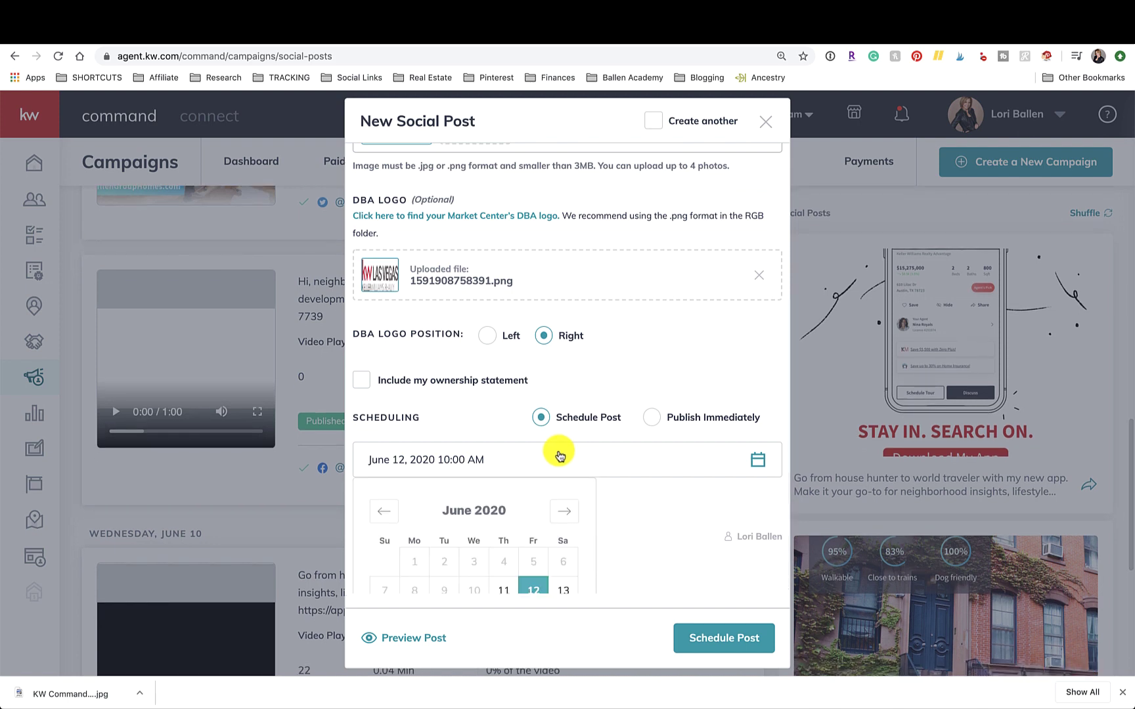
{"action": "scroll", "coordinate": [466, 525], "scroll_direction": "down", "scroll_amount": 2}
{"action": "left_click", "coordinate": [386, 501]}
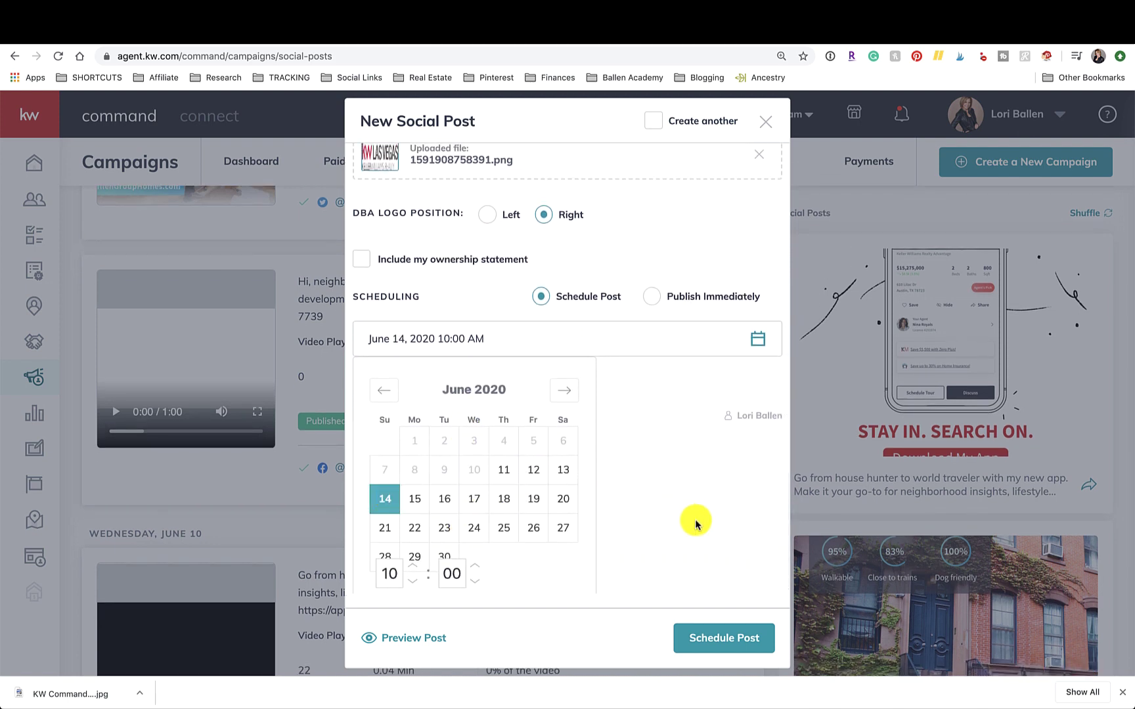
Step: Set the posting time to 3:00 PM and schedule the Stay In. Search On. post
{"action": "scroll", "coordinate": [661, 611], "scroll_direction": "down", "scroll_amount": 2}
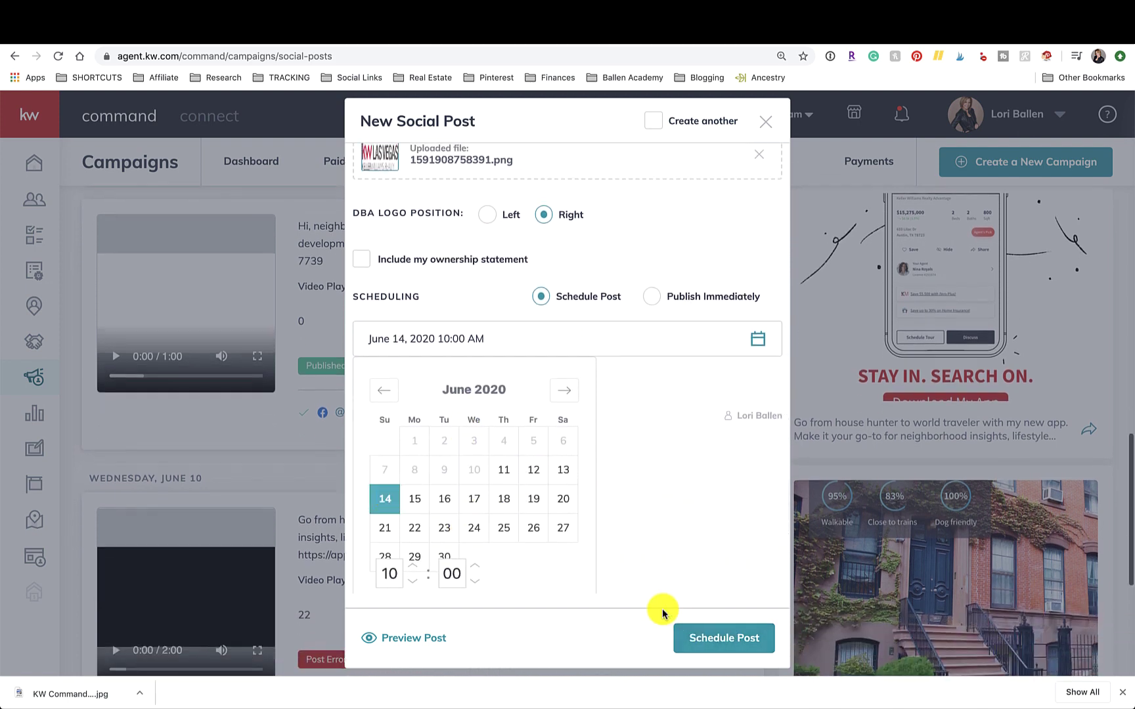
{"action": "scroll", "coordinate": [678, 557], "scroll_direction": "down", "scroll_amount": 2}
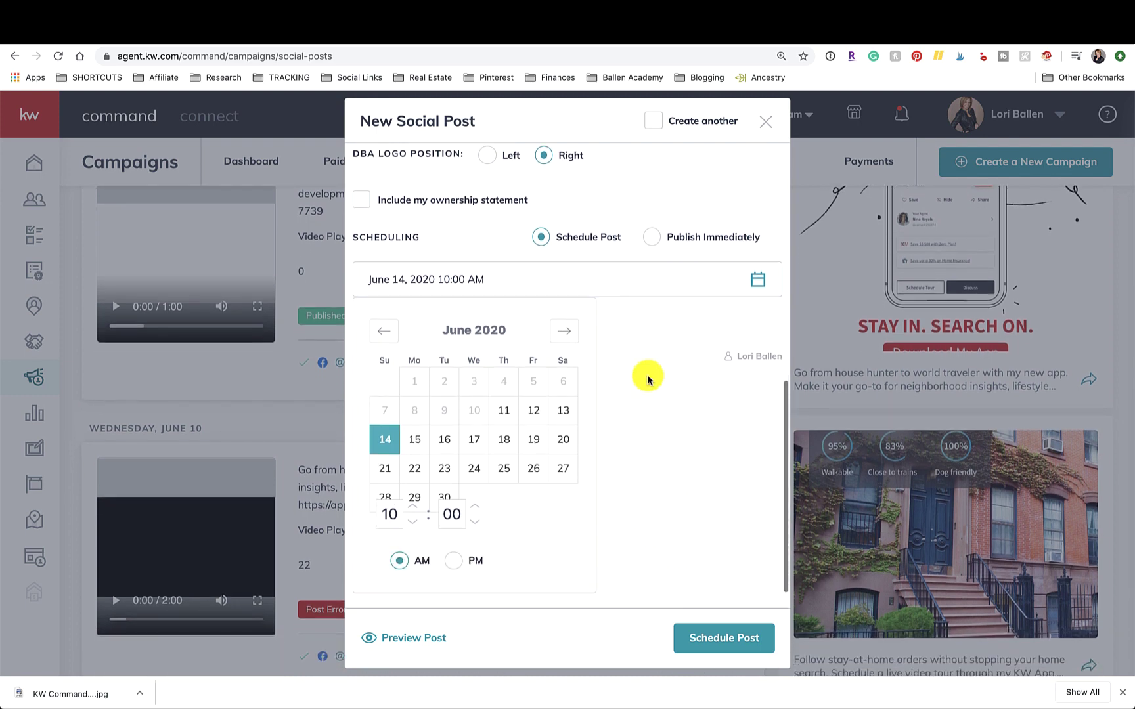
{"action": "scroll", "coordinate": [643, 373], "scroll_direction": "up", "scroll_amount": 3}
{"action": "scroll", "coordinate": [644, 373], "scroll_direction": "down", "scroll_amount": 3}
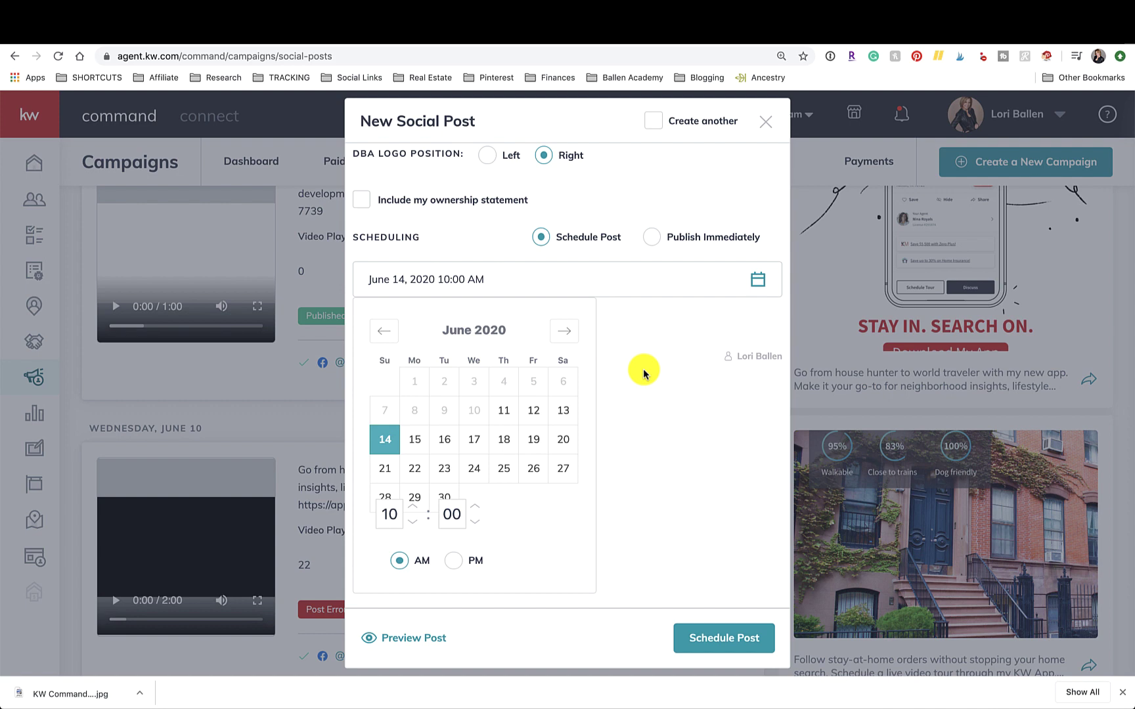
{"action": "scroll", "coordinate": [644, 284], "scroll_direction": "down", "scroll_amount": 2}
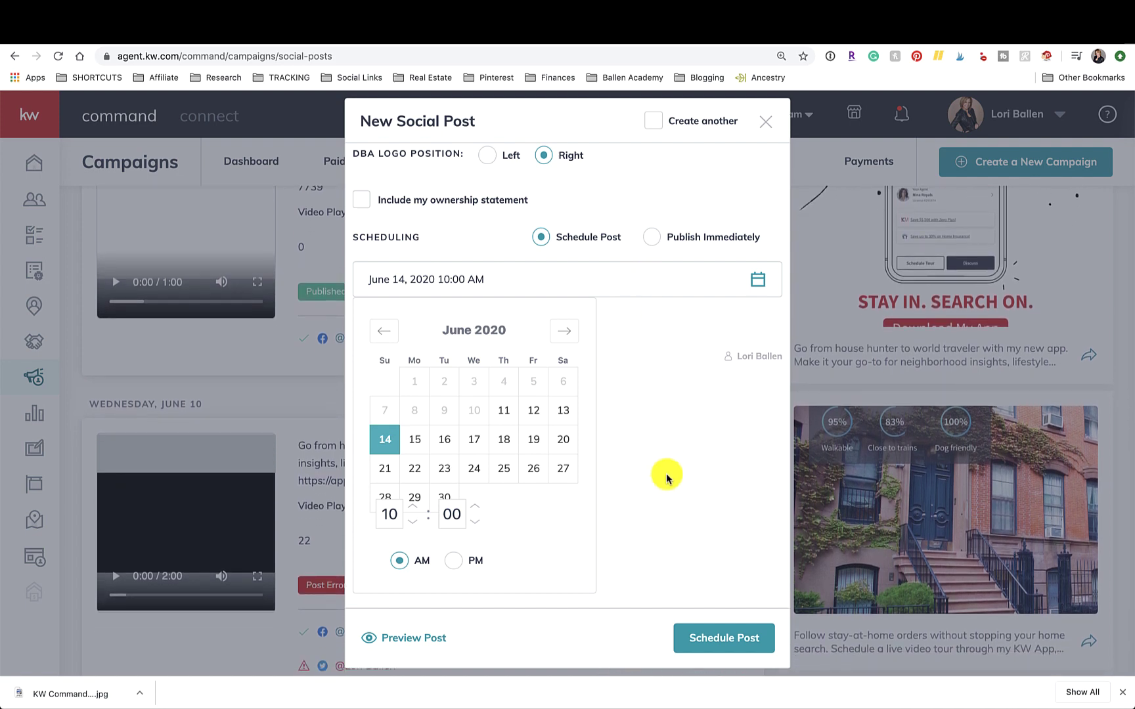
{"action": "scroll", "coordinate": [666, 478], "scroll_direction": "down", "scroll_amount": 1}
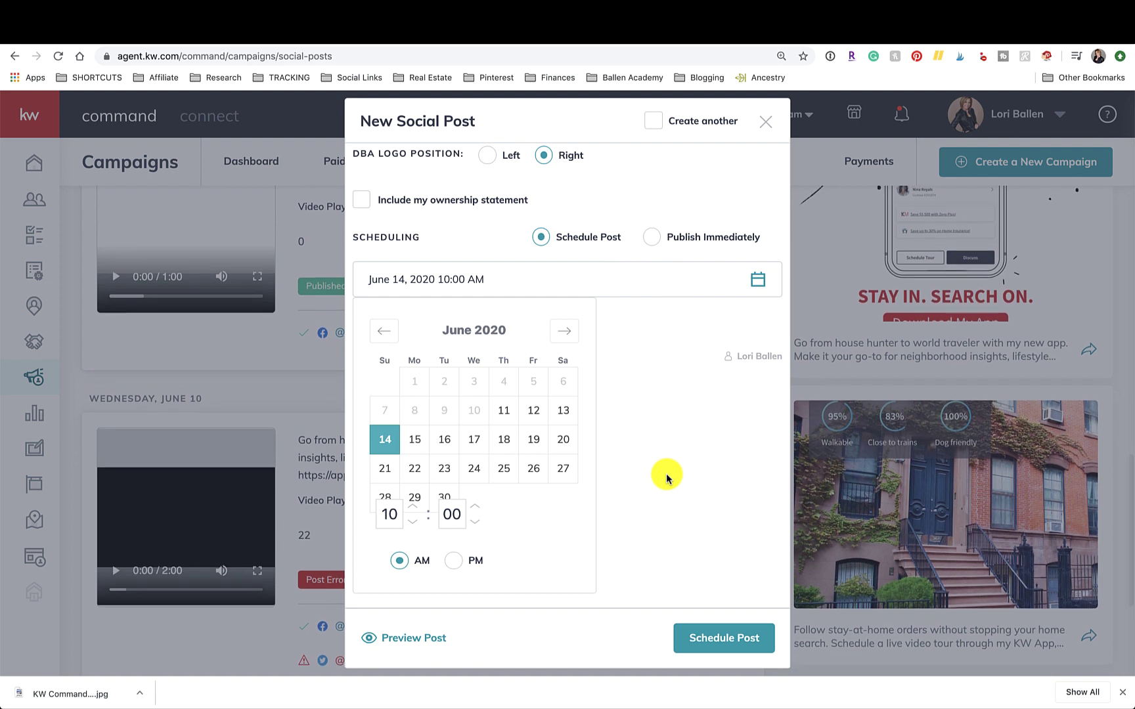
{"action": "scroll", "coordinate": [666, 479], "scroll_direction": "down", "scroll_amount": 1}
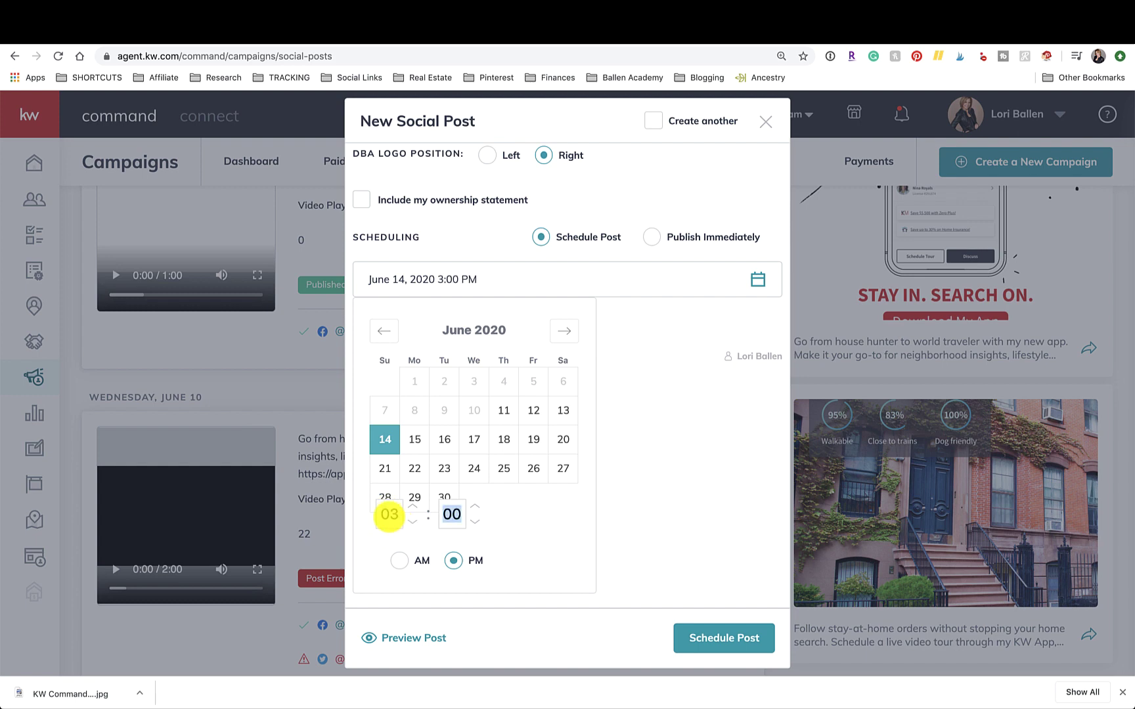
{"action": "left_click", "coordinate": [701, 638]}
{"action": "left_click", "coordinate": [662, 631]}
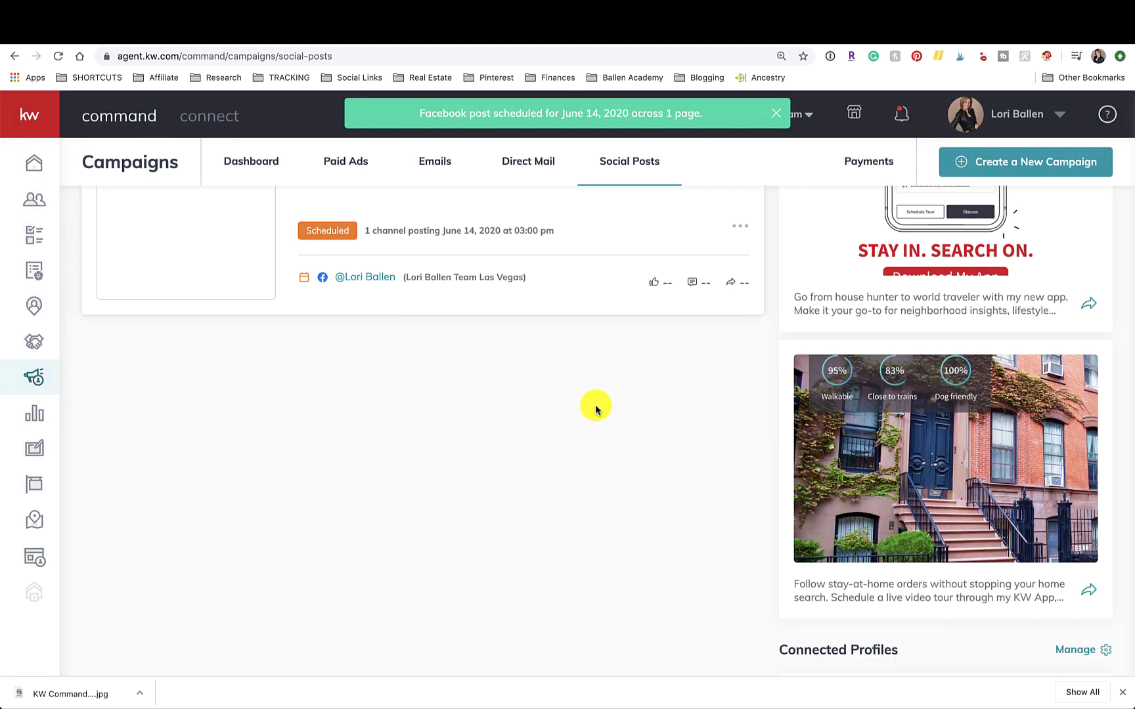
Step: Examine the connected profiles and the calendar and daily post list for the week of June 14 – June 20
{"action": "scroll", "coordinate": [595, 409], "scroll_direction": "down", "scroll_amount": 4}
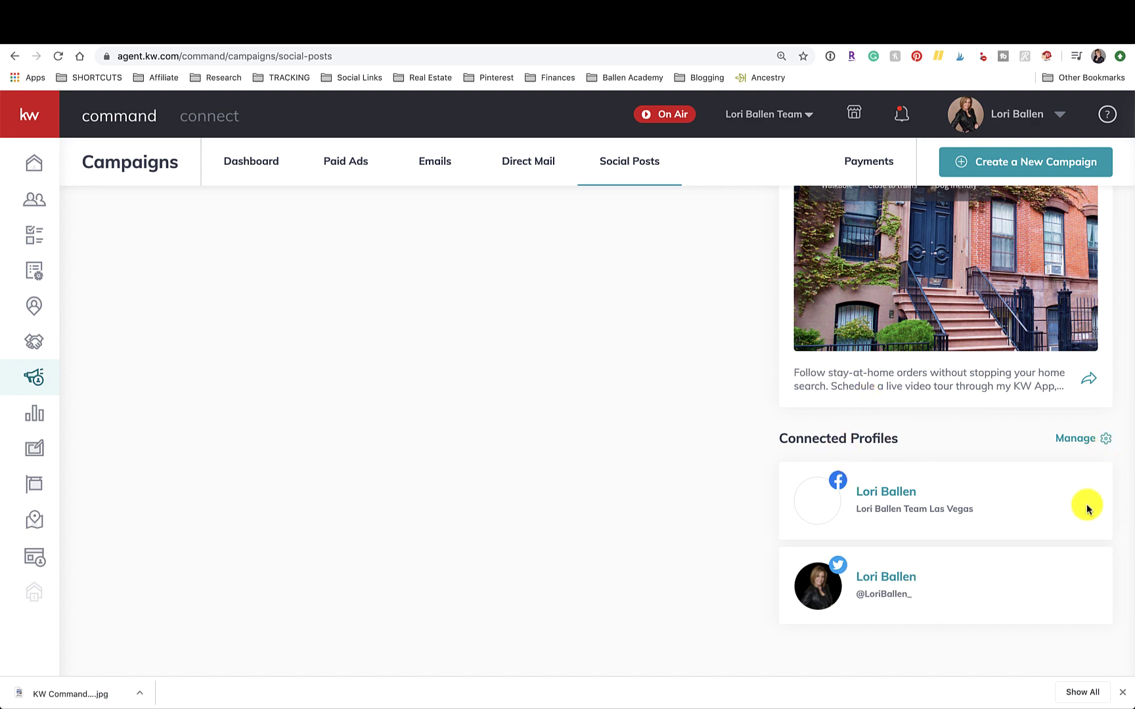
{"action": "scroll", "coordinate": [1041, 435], "scroll_direction": "up", "scroll_amount": 15}
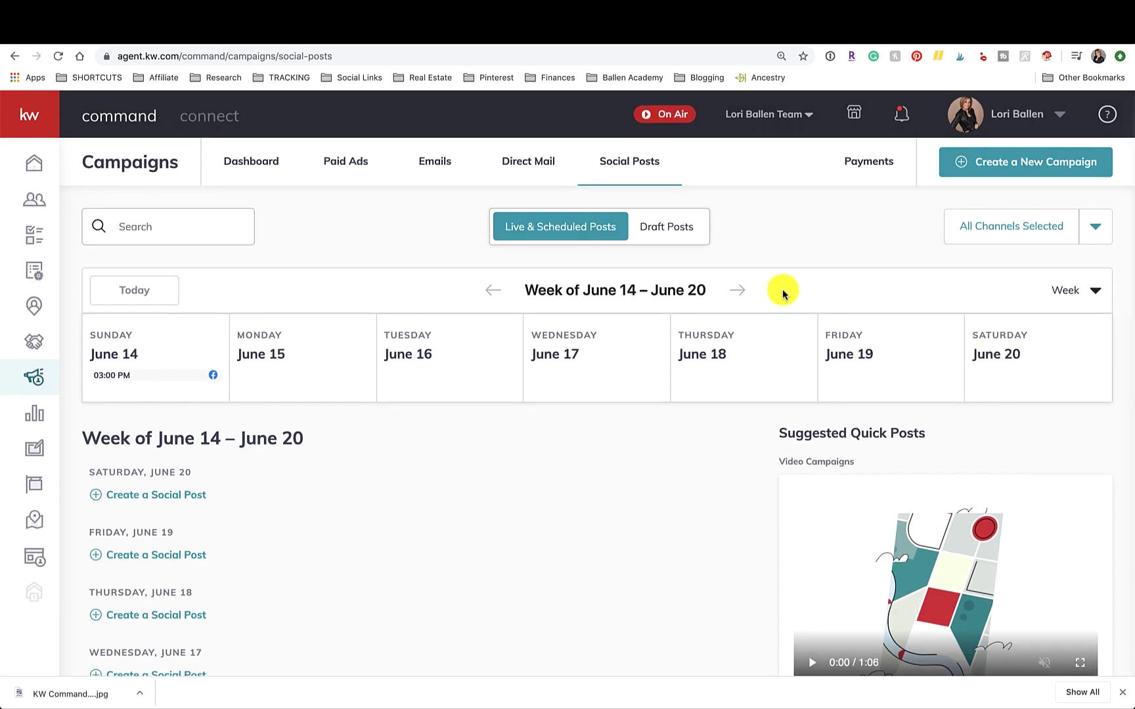
{"action": "scroll", "coordinate": [545, 358], "scroll_direction": "down", "scroll_amount": 6}
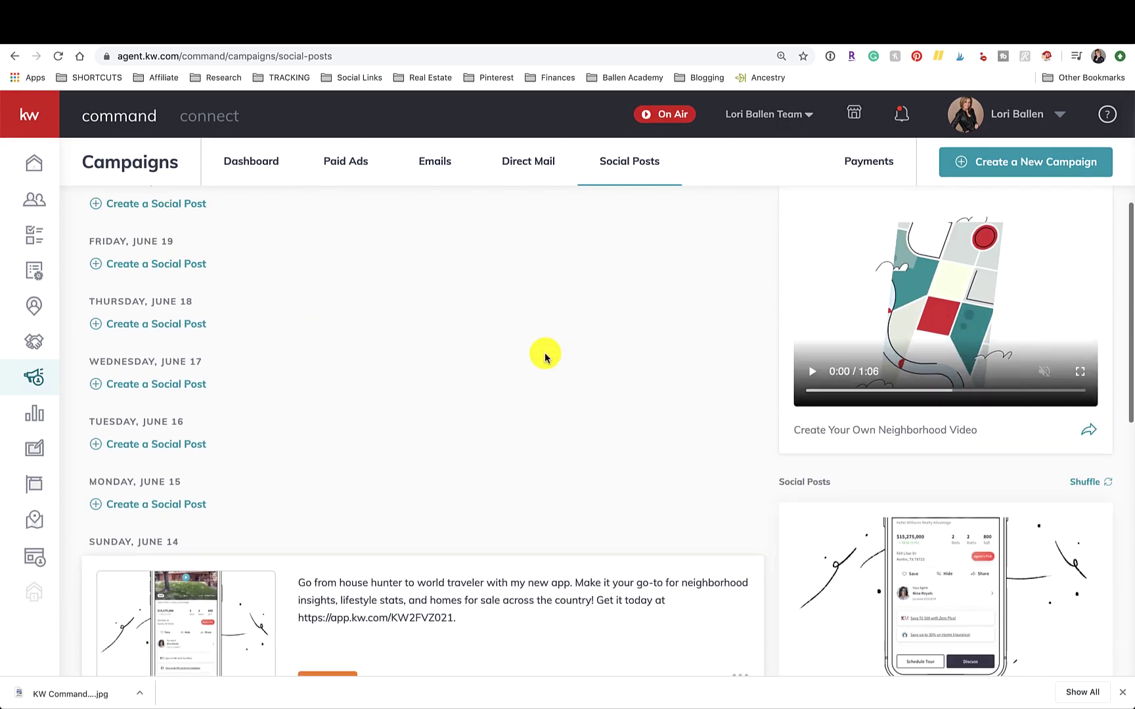
{"action": "scroll", "coordinate": [545, 358], "scroll_direction": "up", "scroll_amount": 6}
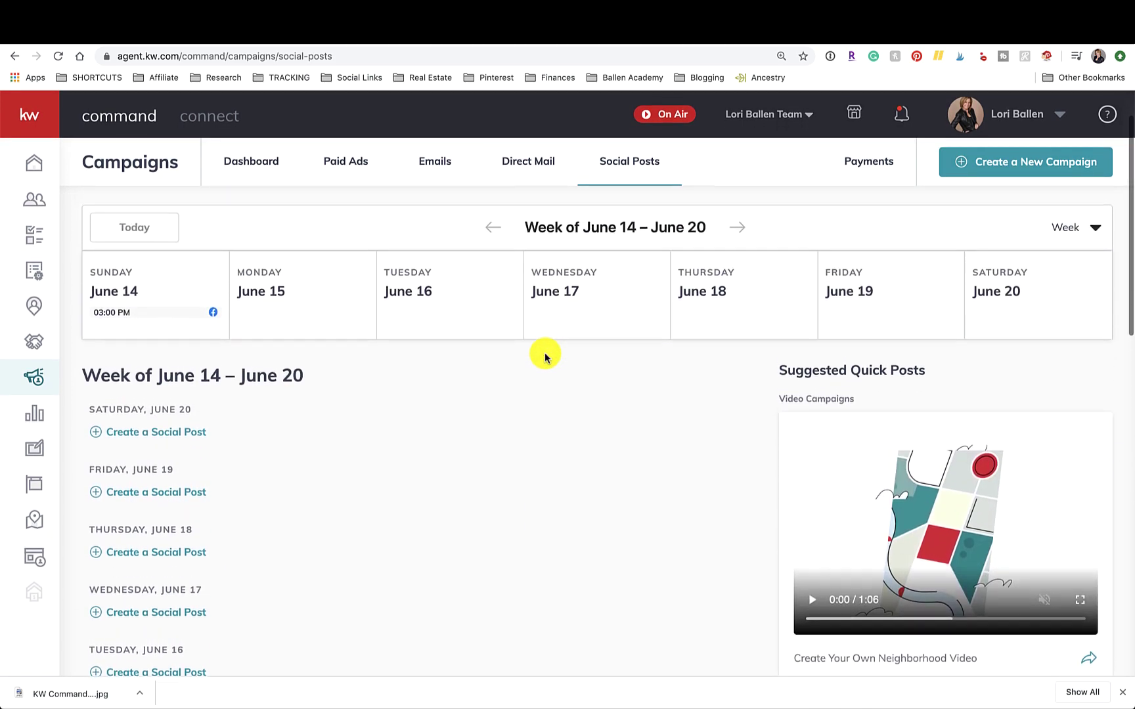
{"action": "scroll", "coordinate": [467, 362], "scroll_direction": "down", "scroll_amount": 7}
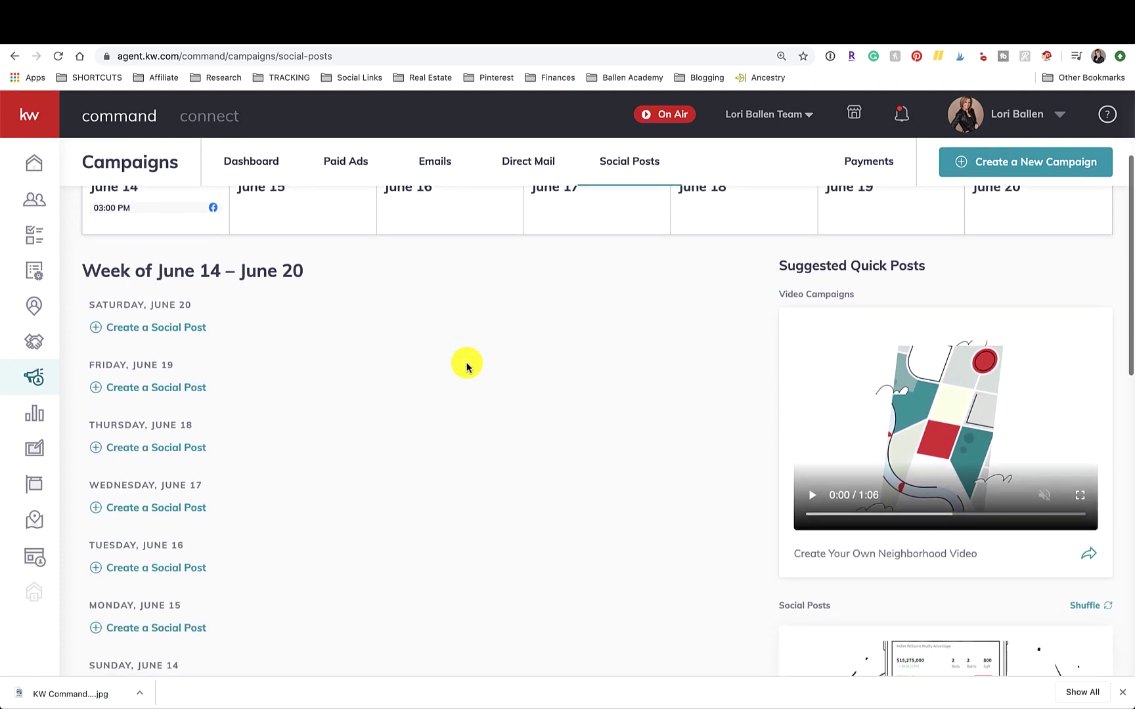
{"action": "scroll", "coordinate": [201, 381], "scroll_direction": "down", "scroll_amount": 3}
Step: Return to the week of June 07 – June 13 and review its scheduled and published posts by day
{"action": "scroll", "coordinate": [200, 381], "scroll_direction": "up", "scroll_amount": 10}
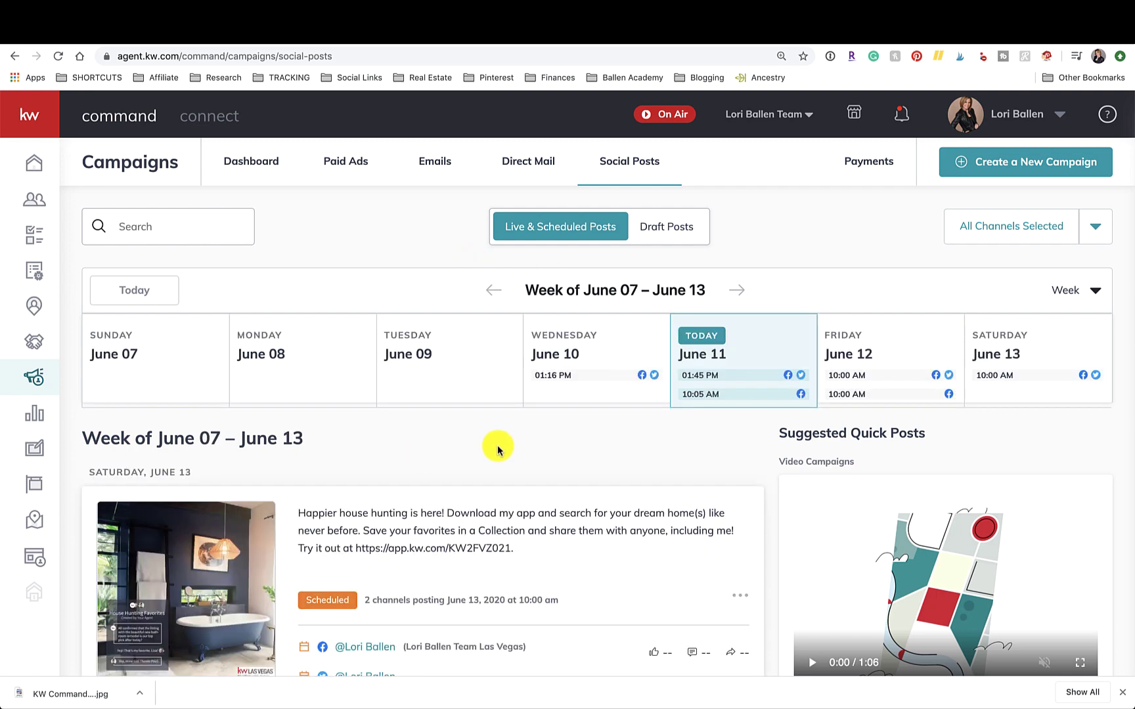
{"action": "scroll", "coordinate": [497, 447], "scroll_direction": "down", "scroll_amount": 6}
{"action": "scroll", "coordinate": [497, 449], "scroll_direction": "down", "scroll_amount": 10}
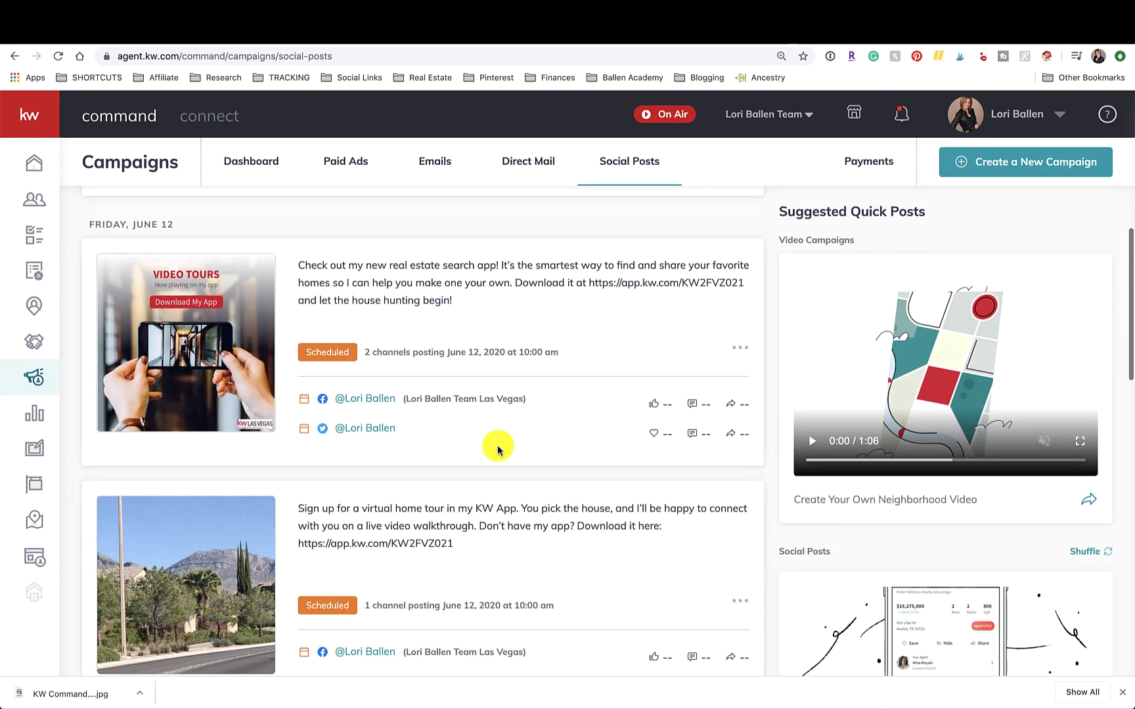
{"action": "scroll", "coordinate": [498, 449], "scroll_direction": "down", "scroll_amount": 12}
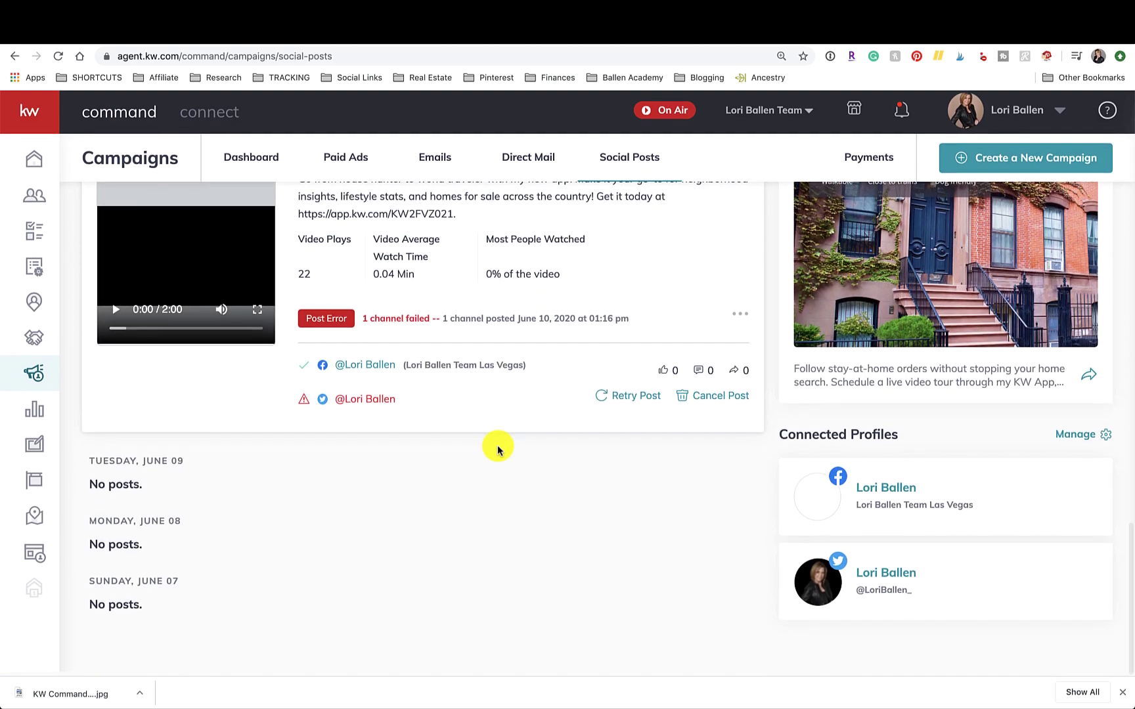
{"action": "scroll", "coordinate": [498, 448], "scroll_direction": "up", "scroll_amount": 20}
{"action": "scroll", "coordinate": [497, 449], "scroll_direction": "down", "scroll_amount": 15}
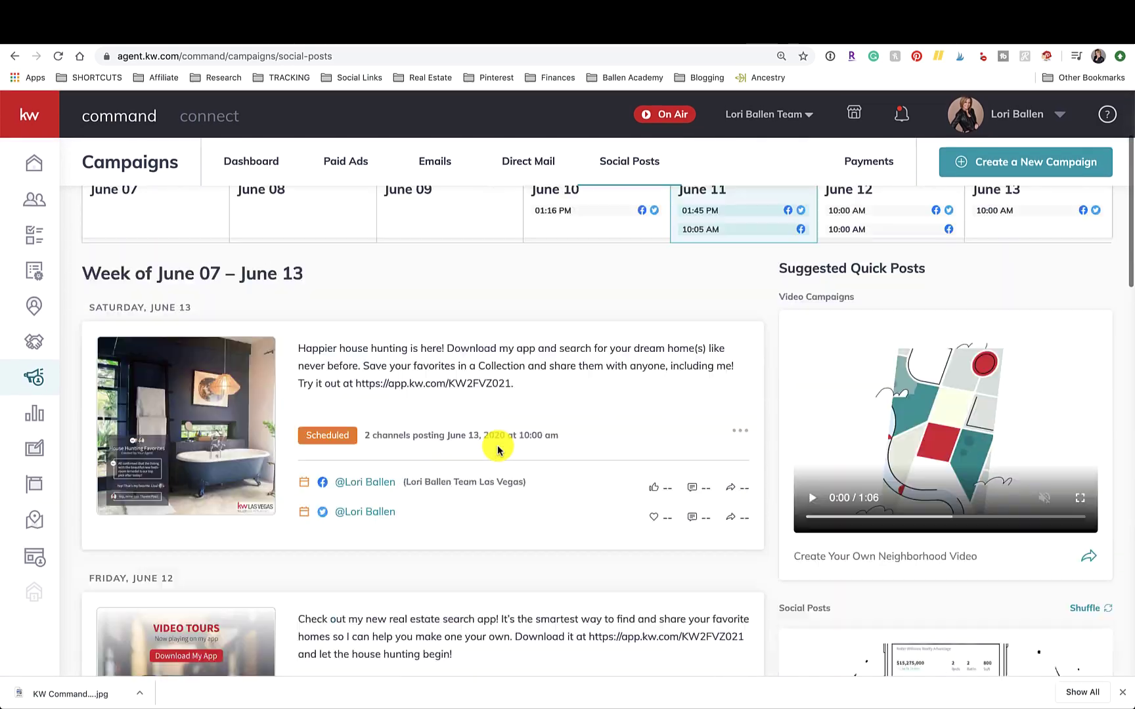
{"action": "scroll", "coordinate": [497, 442], "scroll_direction": "down", "scroll_amount": 7}
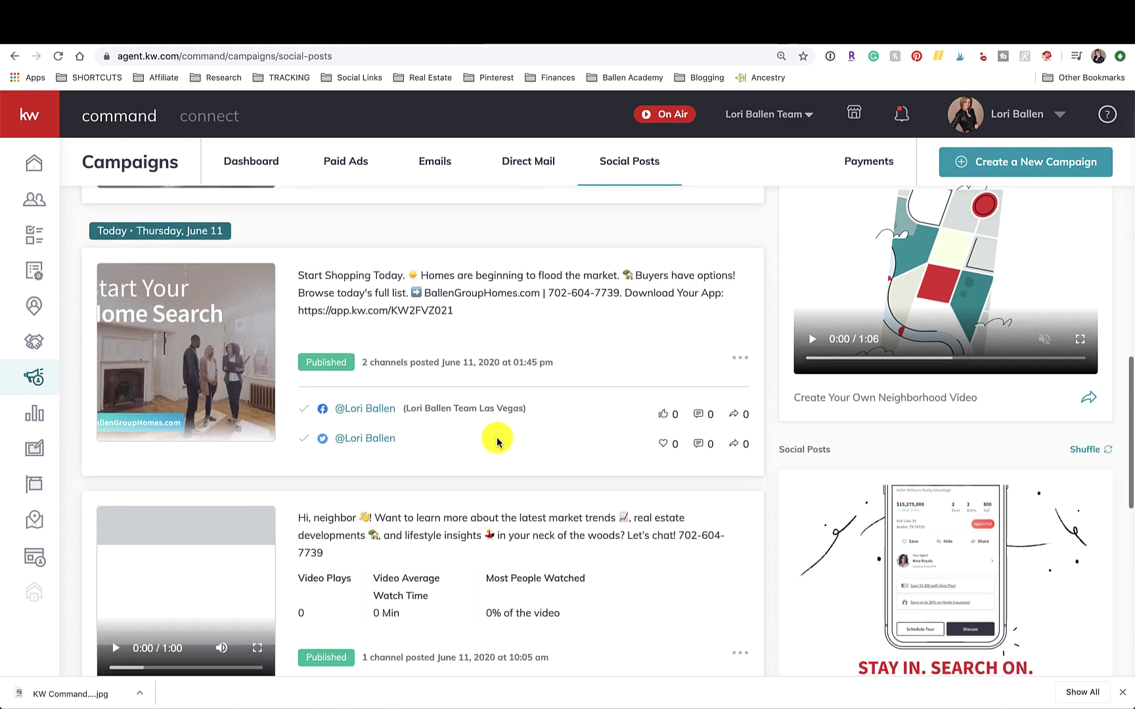
{"action": "scroll", "coordinate": [497, 441], "scroll_direction": "down", "scroll_amount": 3}
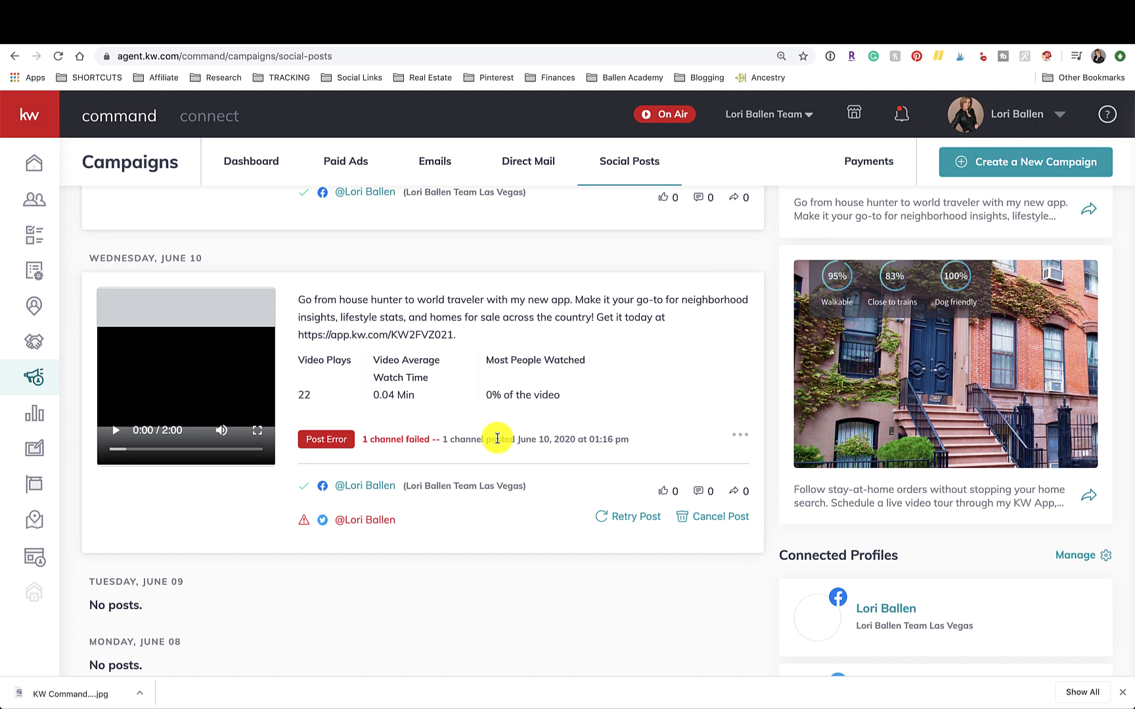
{"action": "scroll", "coordinate": [497, 439], "scroll_direction": "down", "scroll_amount": 2}
{"action": "scroll", "coordinate": [497, 440], "scroll_direction": "up", "scroll_amount": 3}
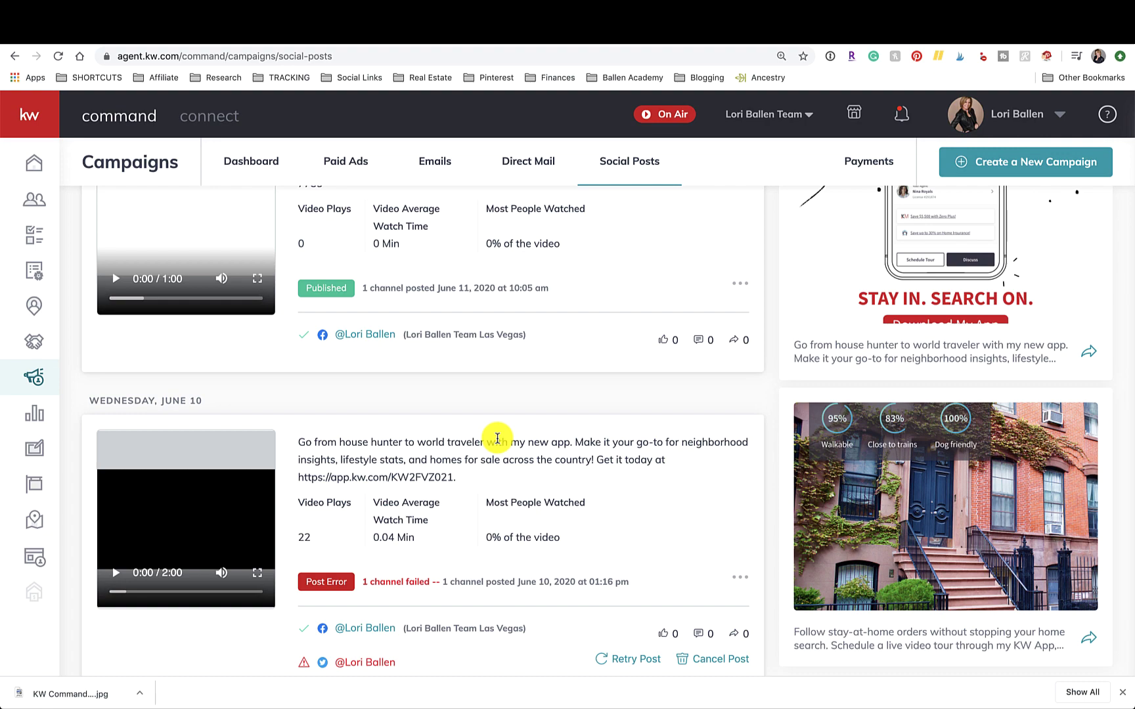
{"action": "scroll", "coordinate": [497, 438], "scroll_direction": "up", "scroll_amount": 10}
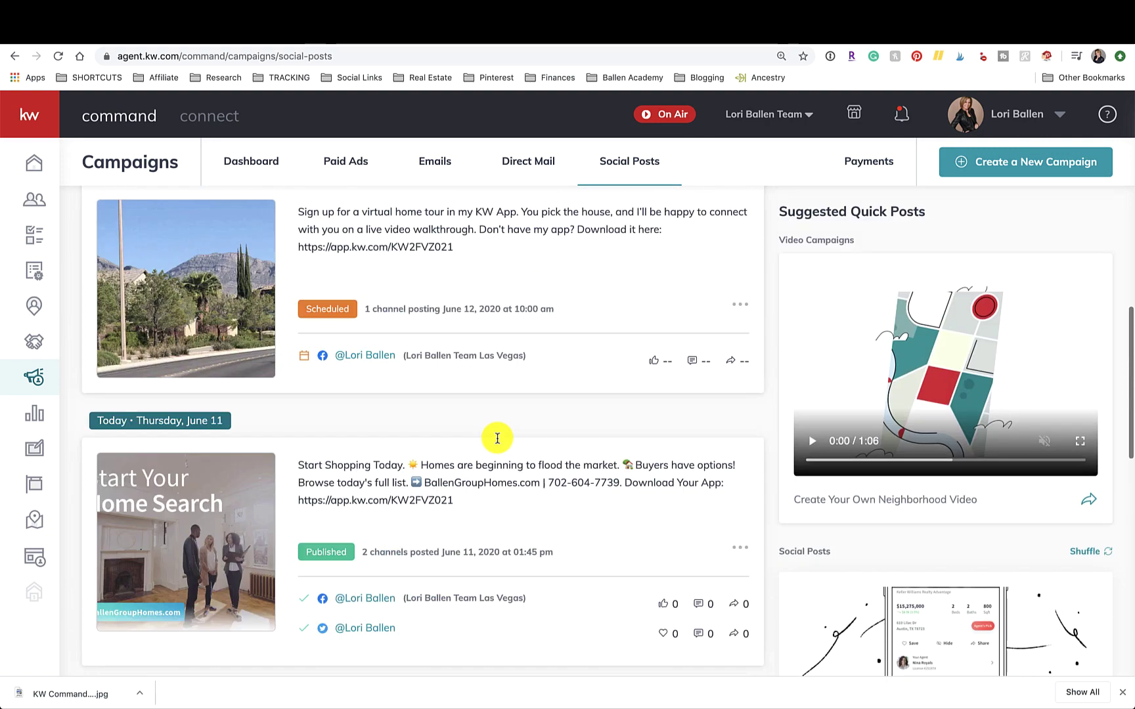
{"action": "scroll", "coordinate": [497, 440], "scroll_direction": "up", "scroll_amount": 5}
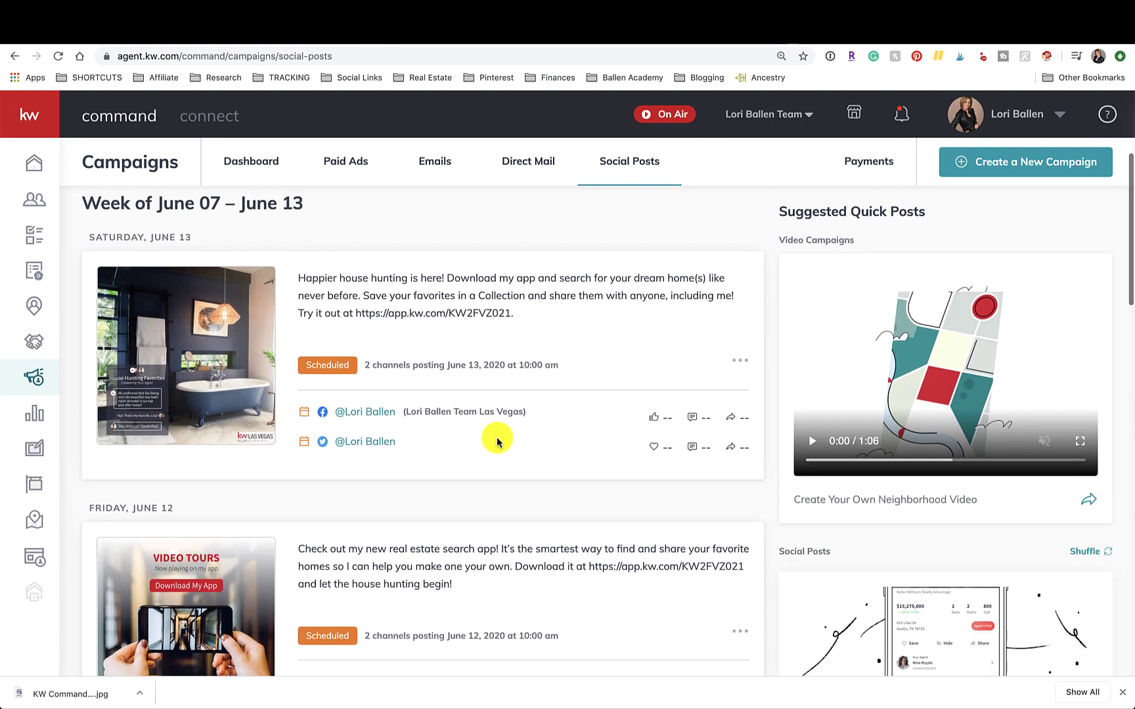